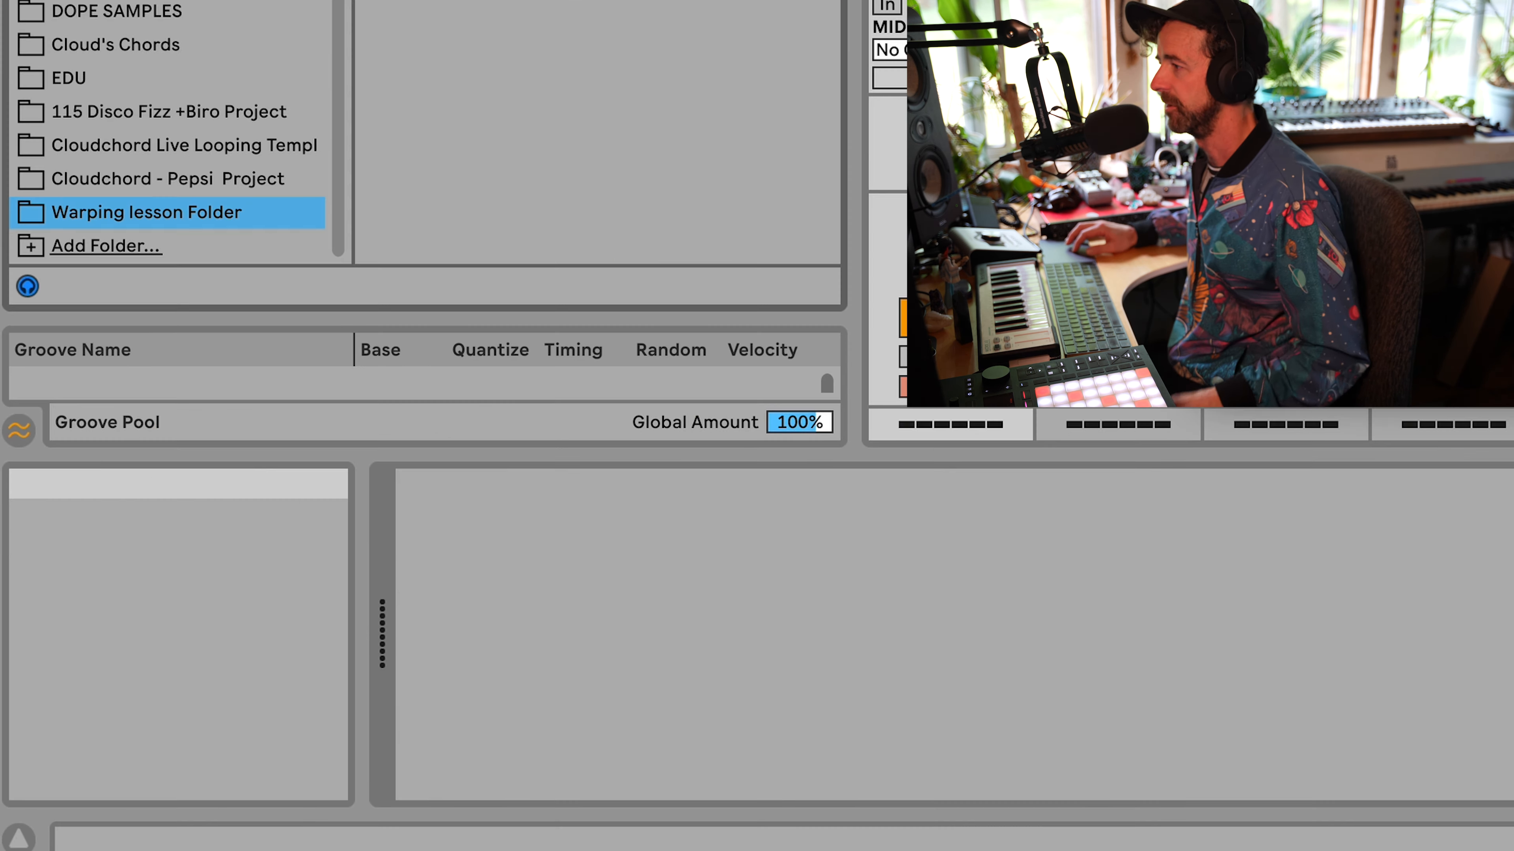
- Load House beat.mp3 into the first clip slot of the first MIDI track and open the clip's sample view
mouse_move(628, 353)
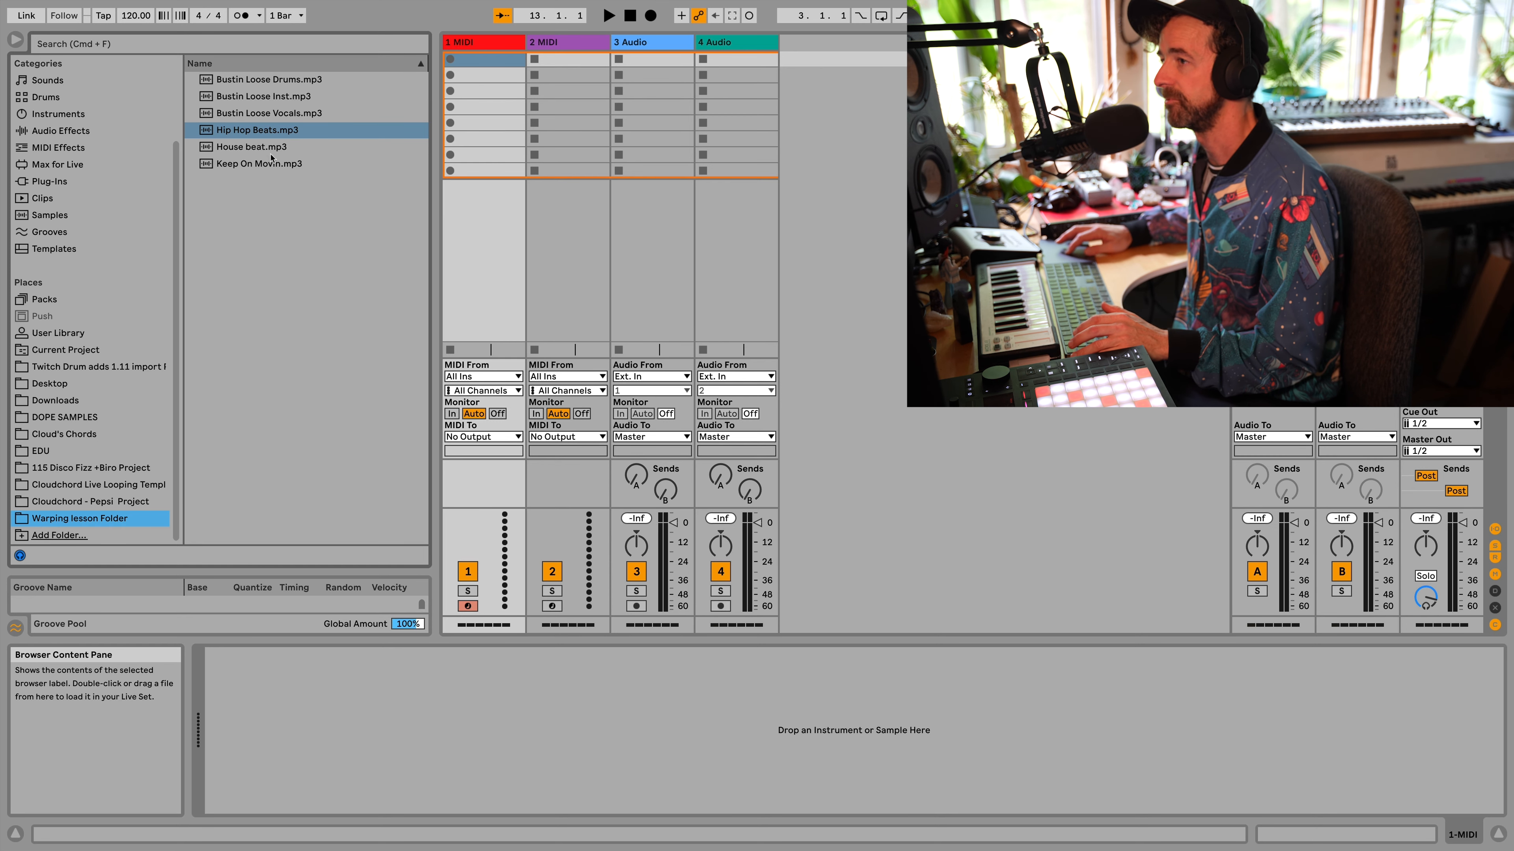
left_click(256, 149)
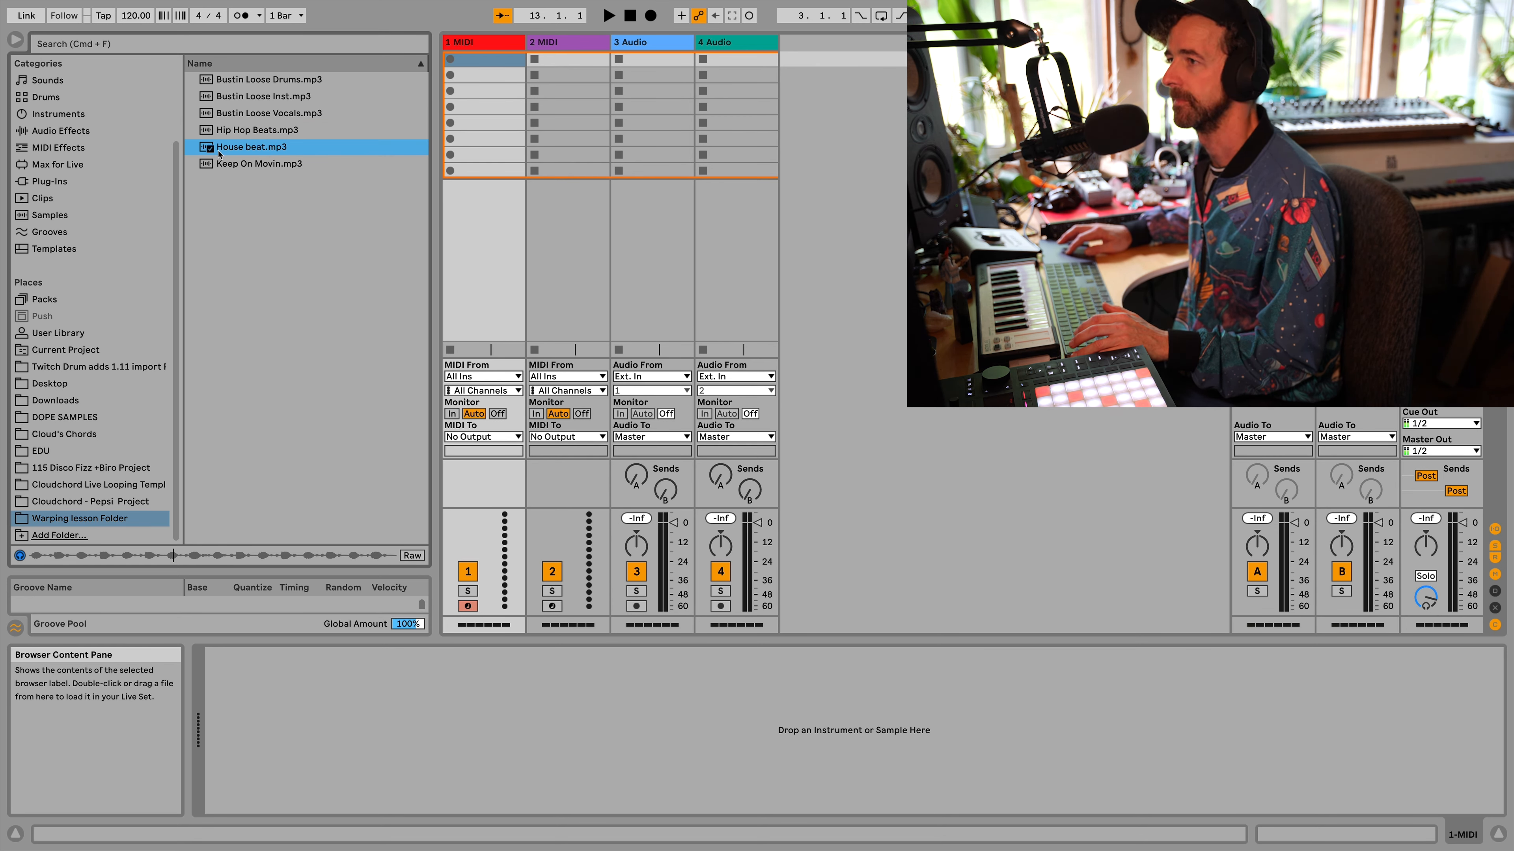
left_click_drag(232, 151, 489, 71)
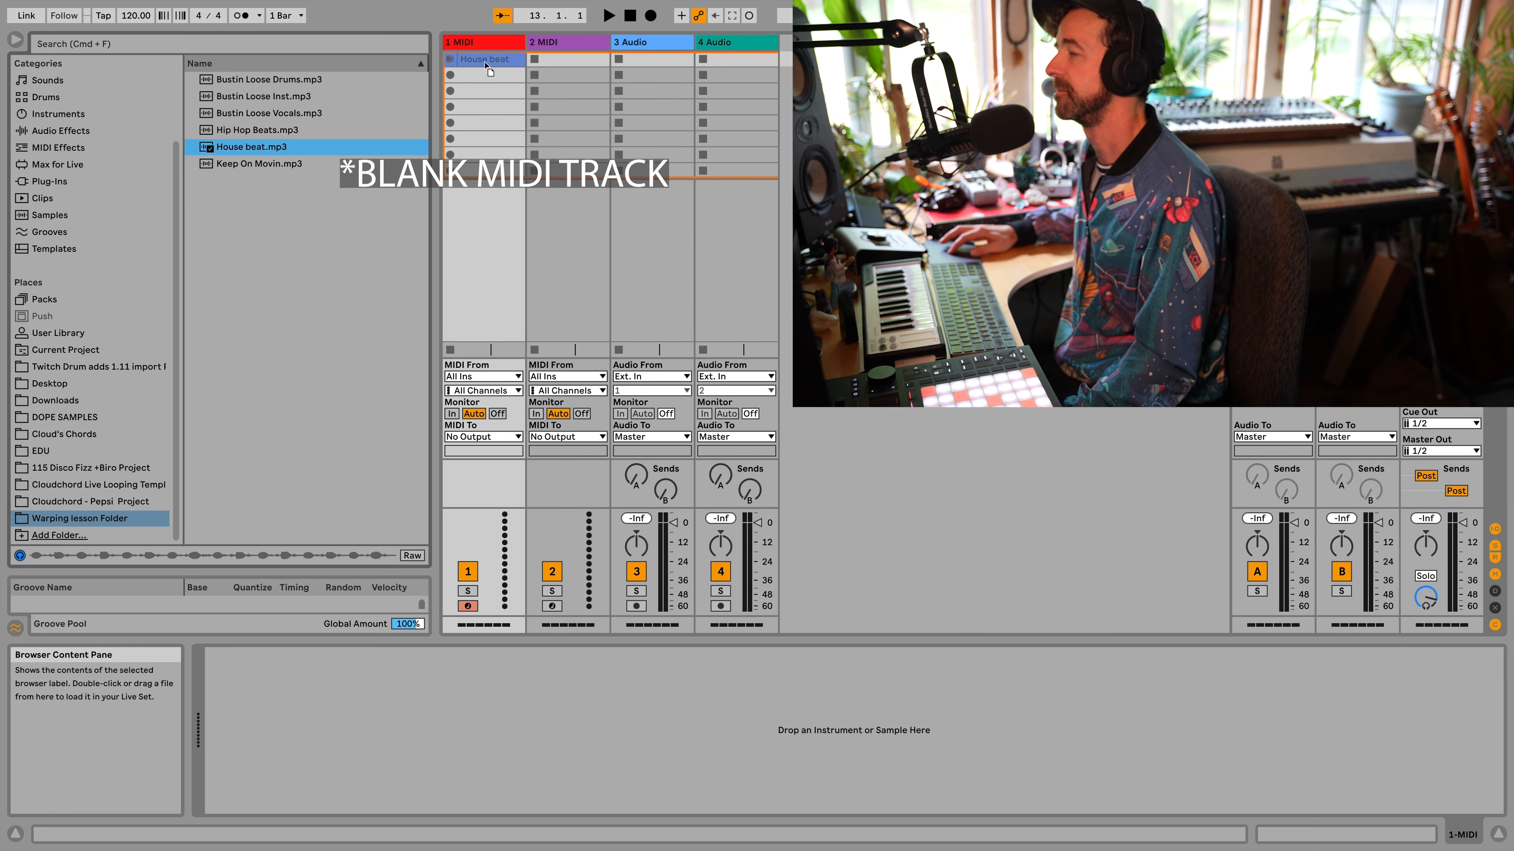
left_click_drag(486, 64, 484, 62)
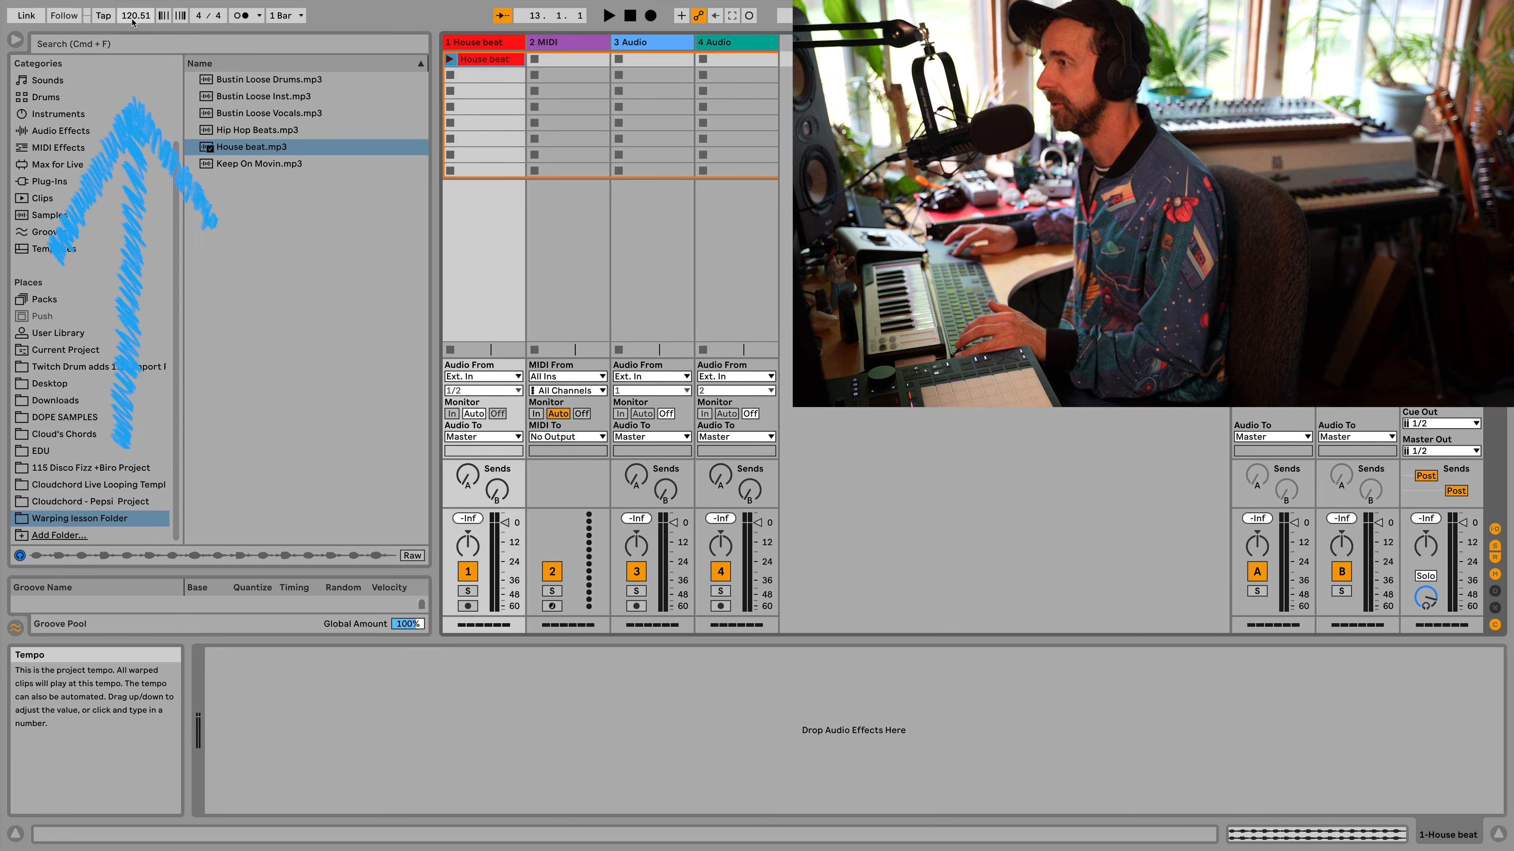
double_click(475, 61)
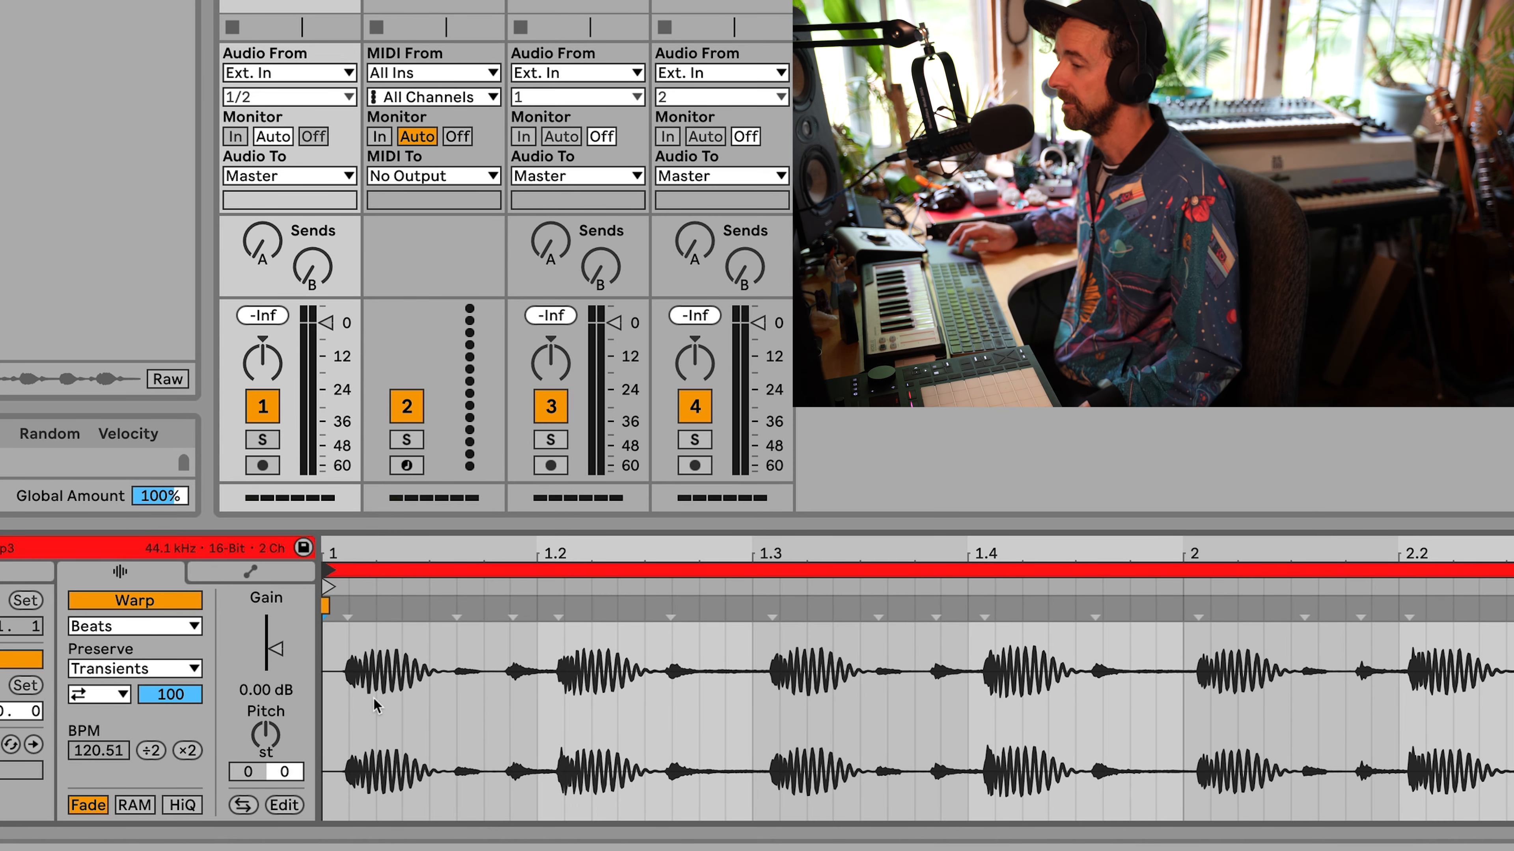
- Play the House beat clip against the grid and set 1.1.1 at its first kick transient
mouse_move(349, 614)
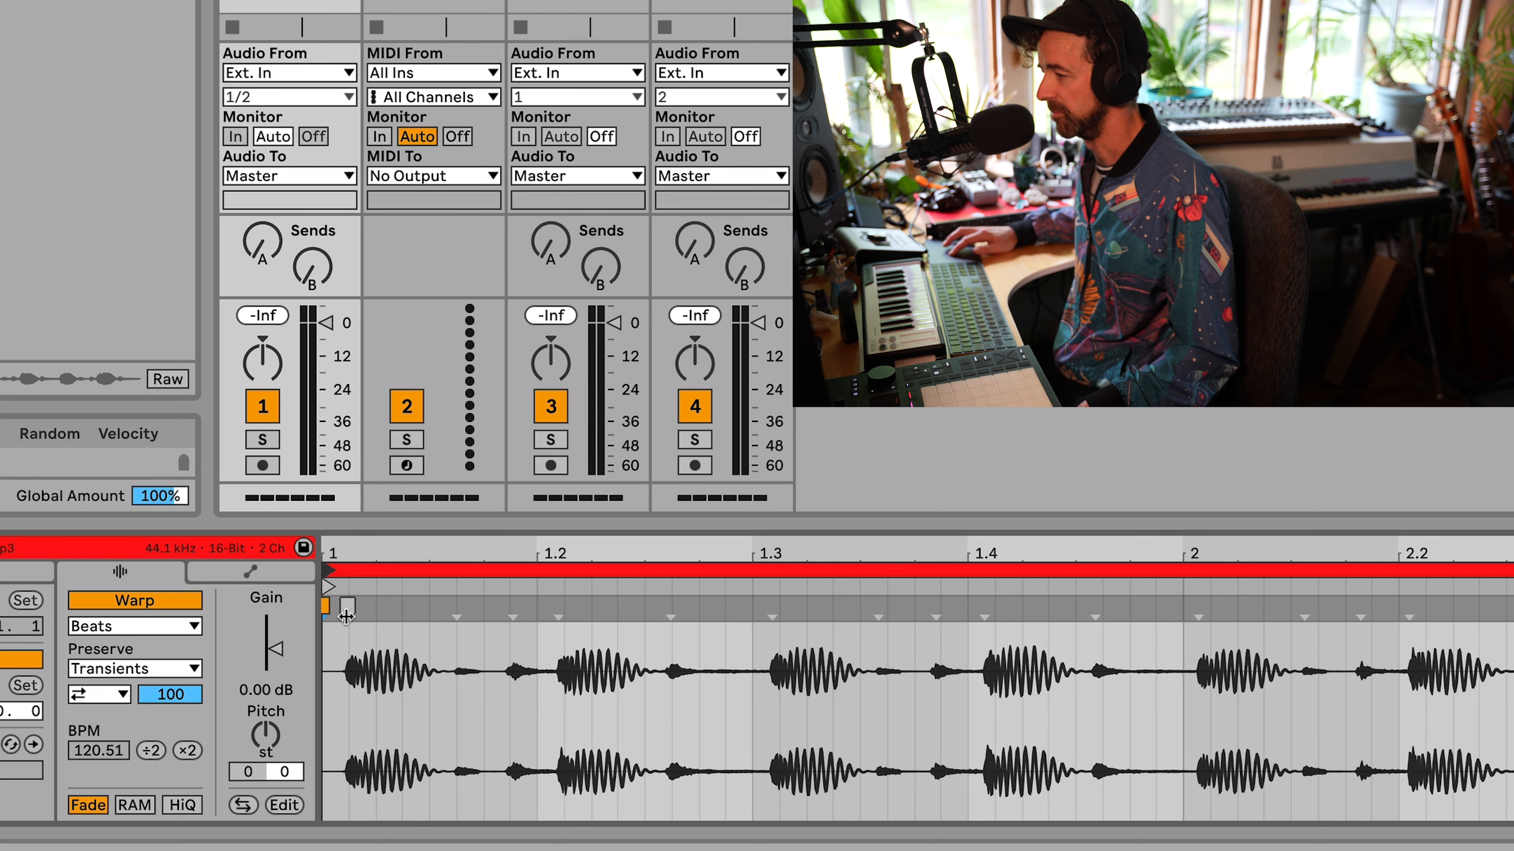
key("space")
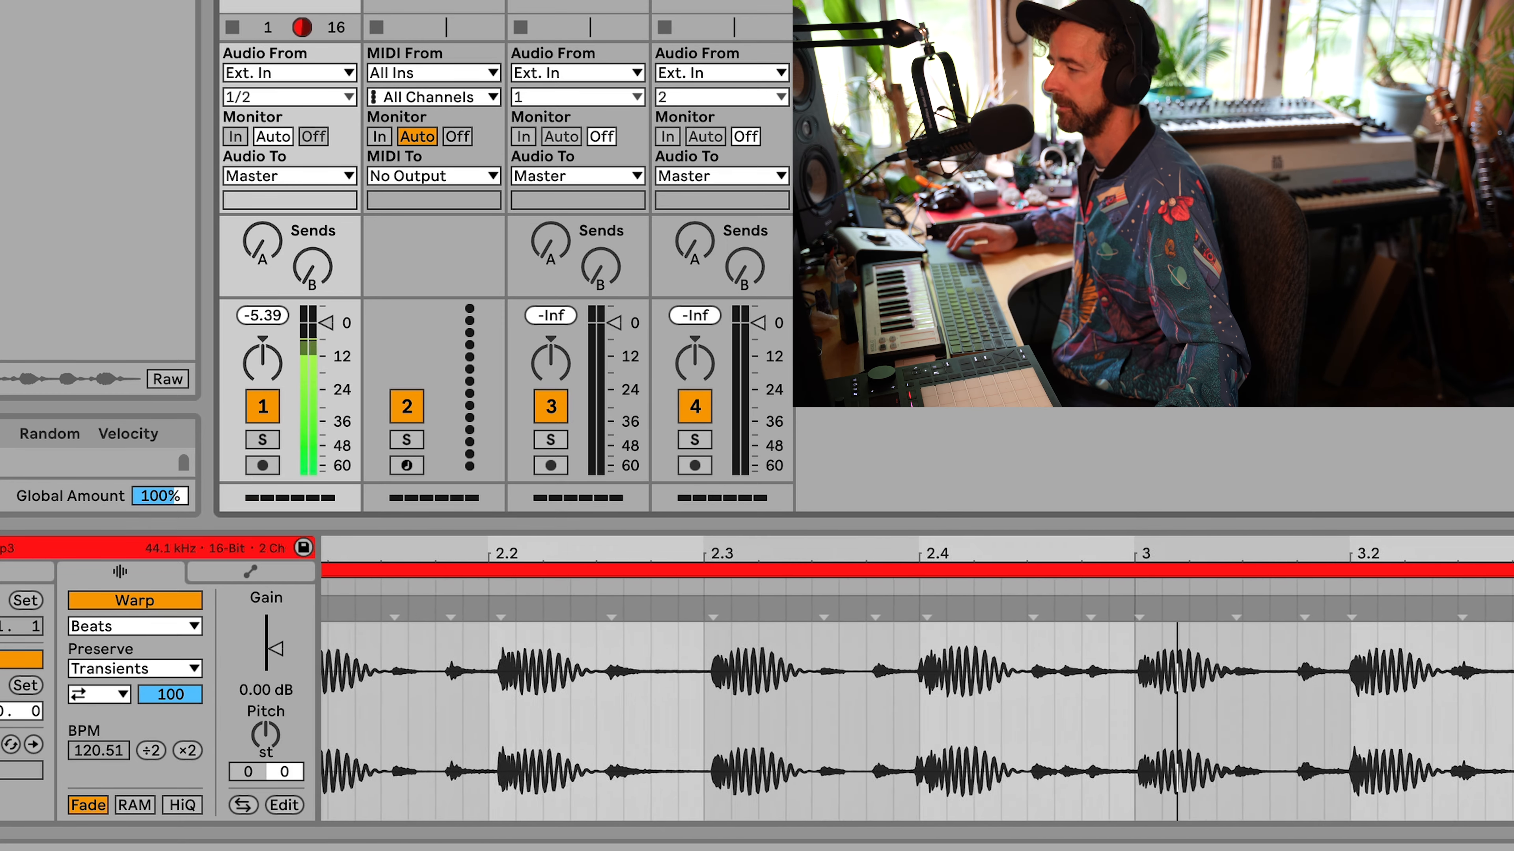
key("space")
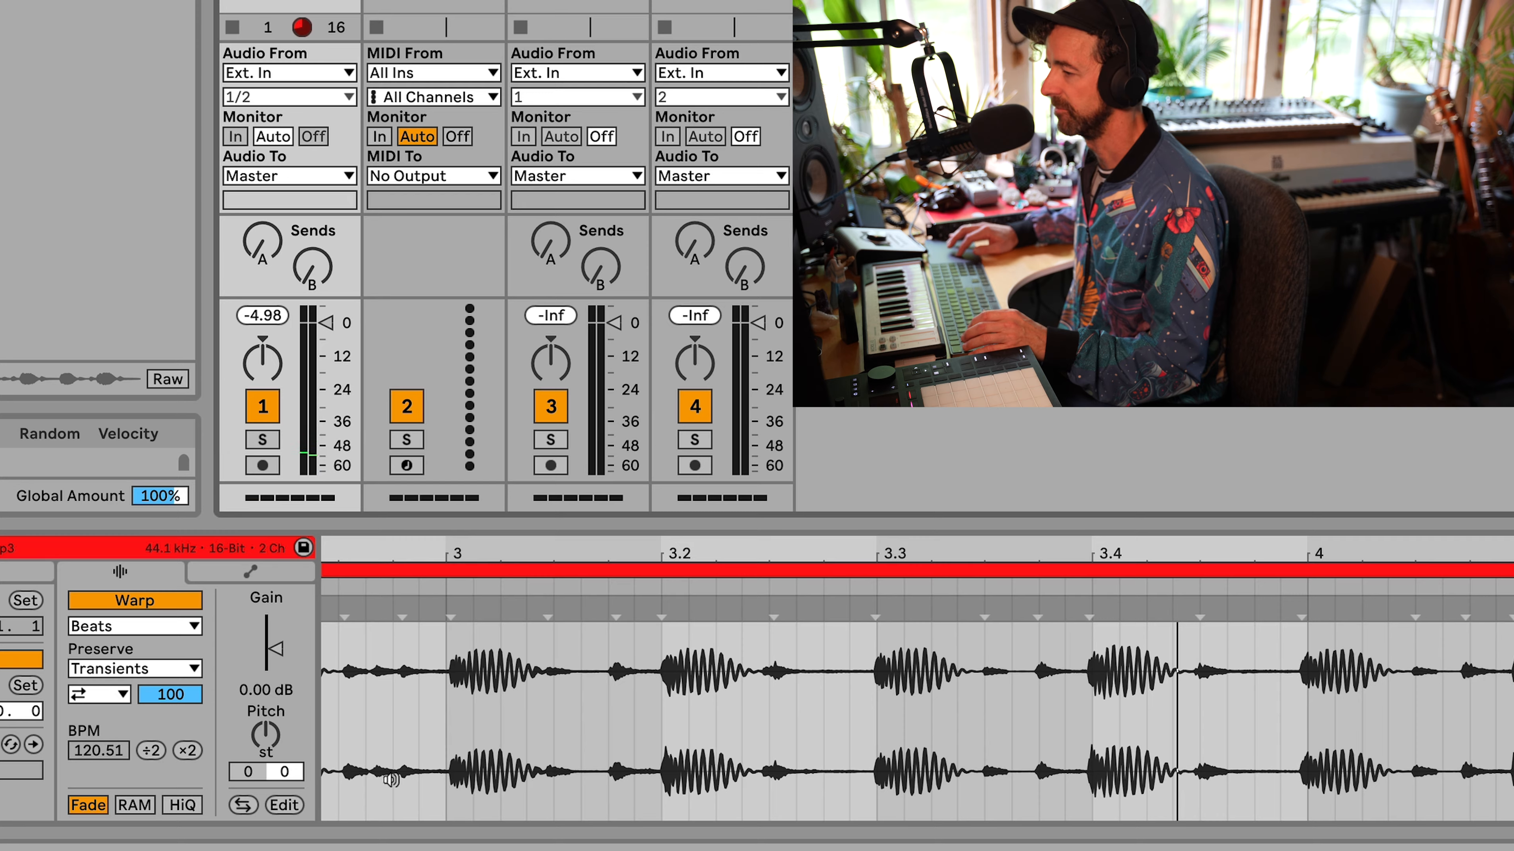
scroll(564, 721, "left", 10)
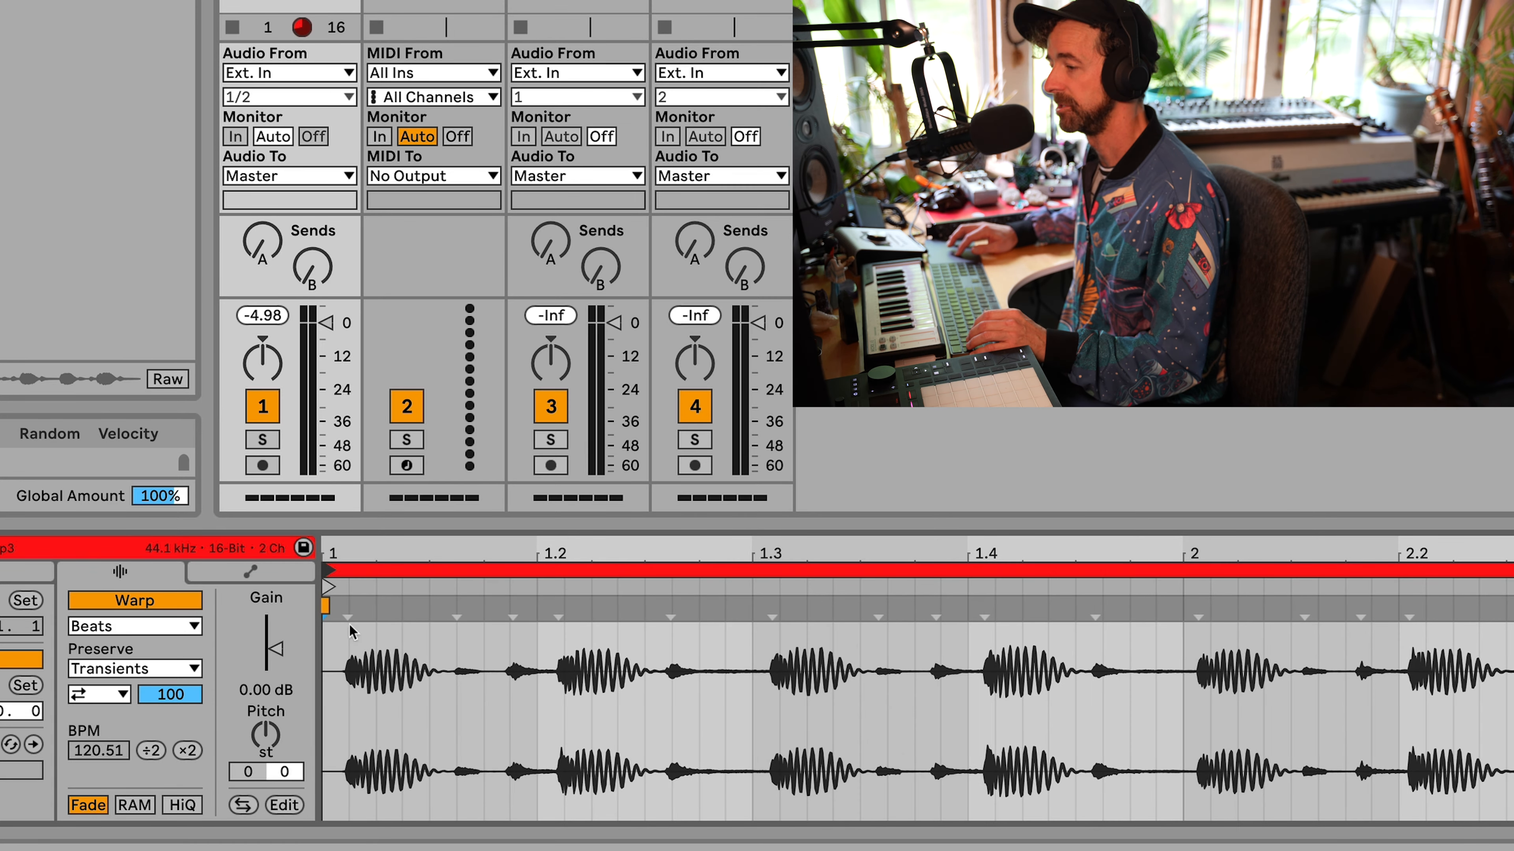
scroll(344, 617, "up", 5)
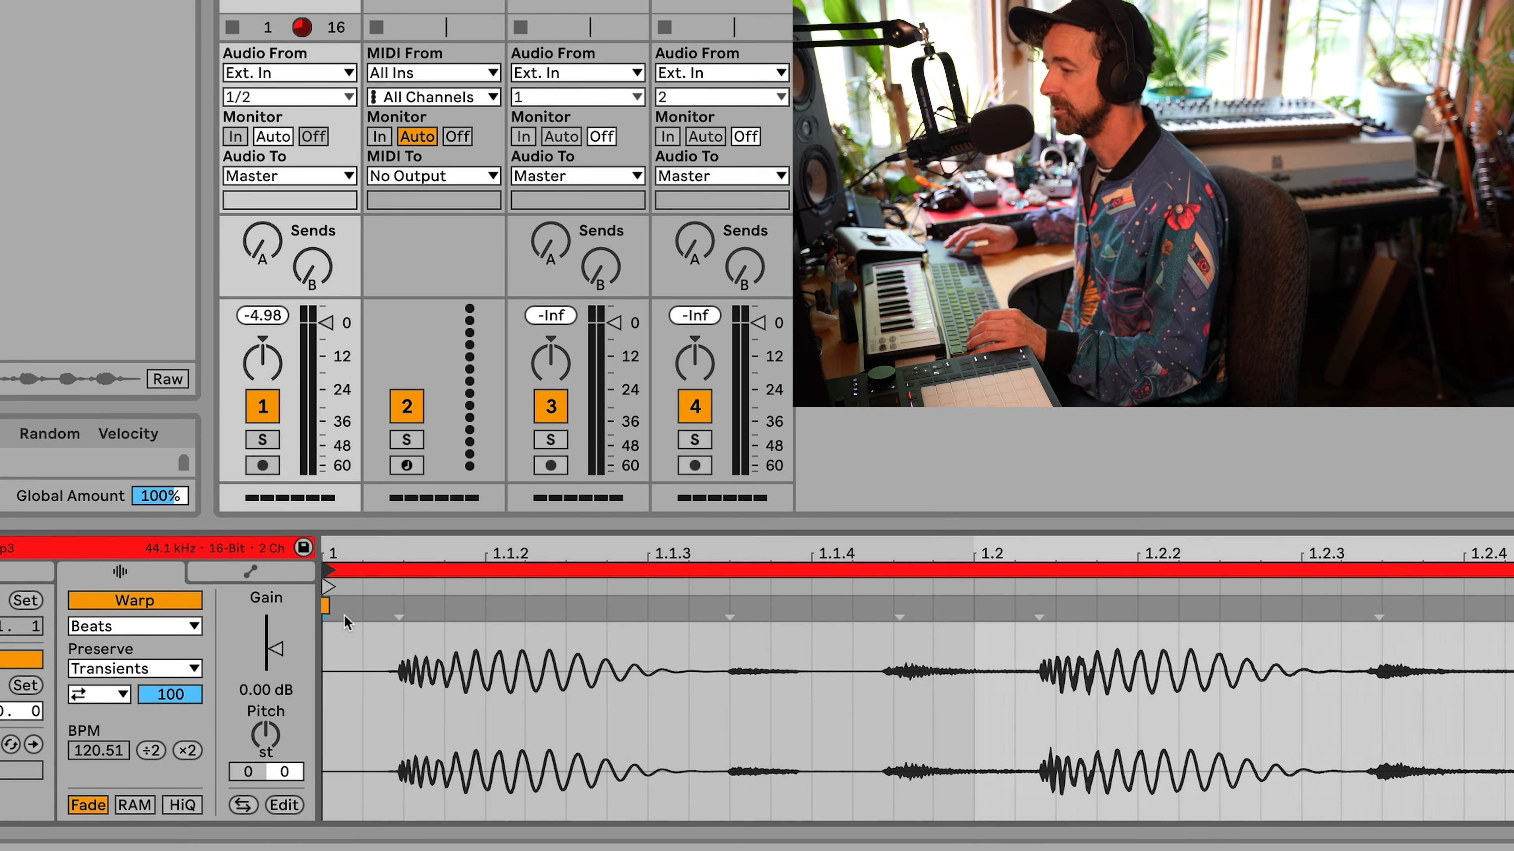
right_click(398, 608)
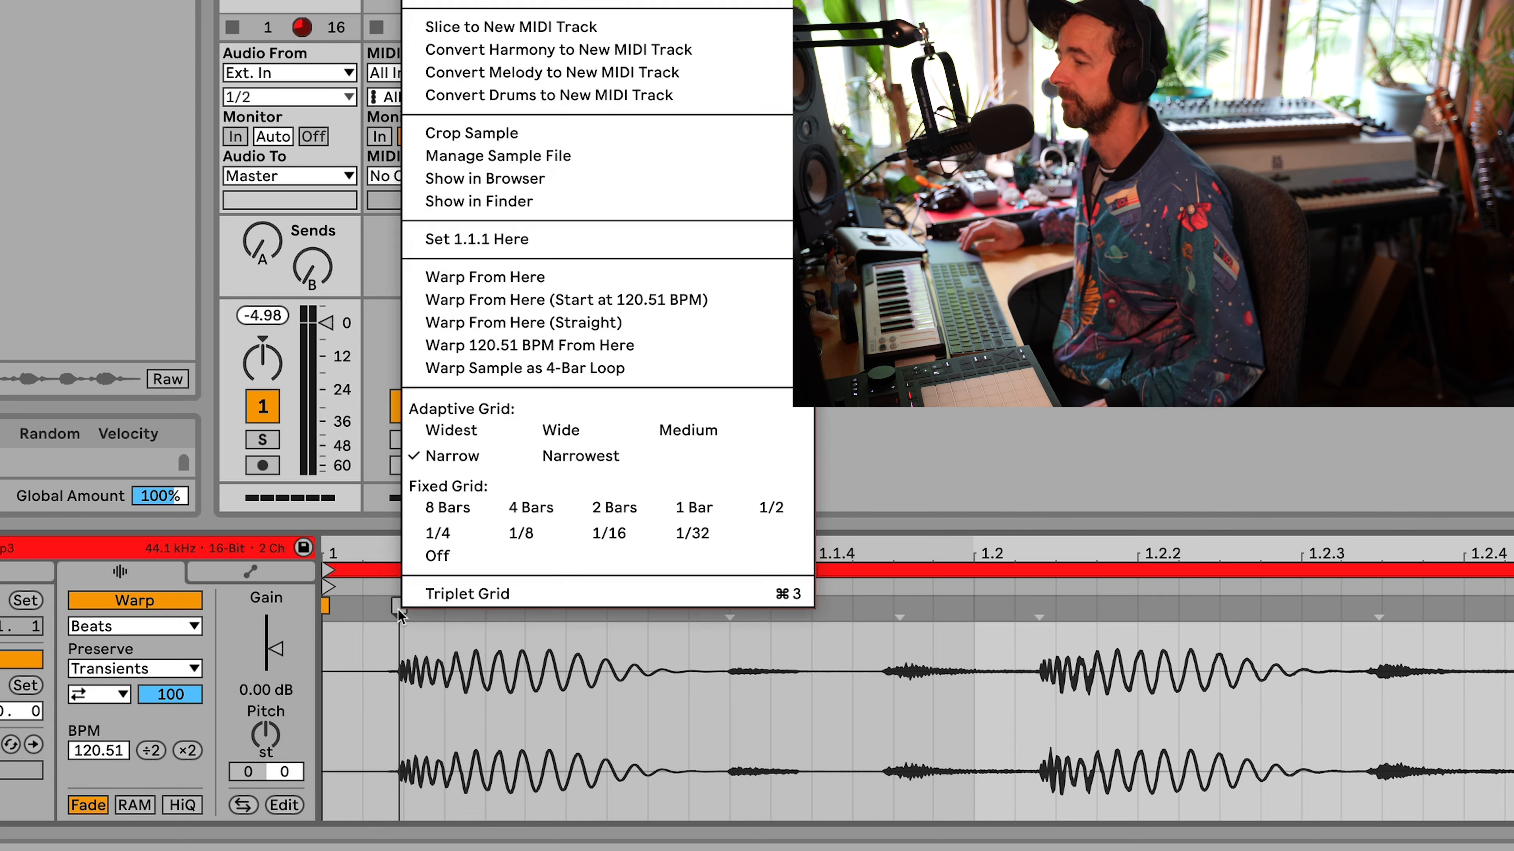
left_click(497, 242)
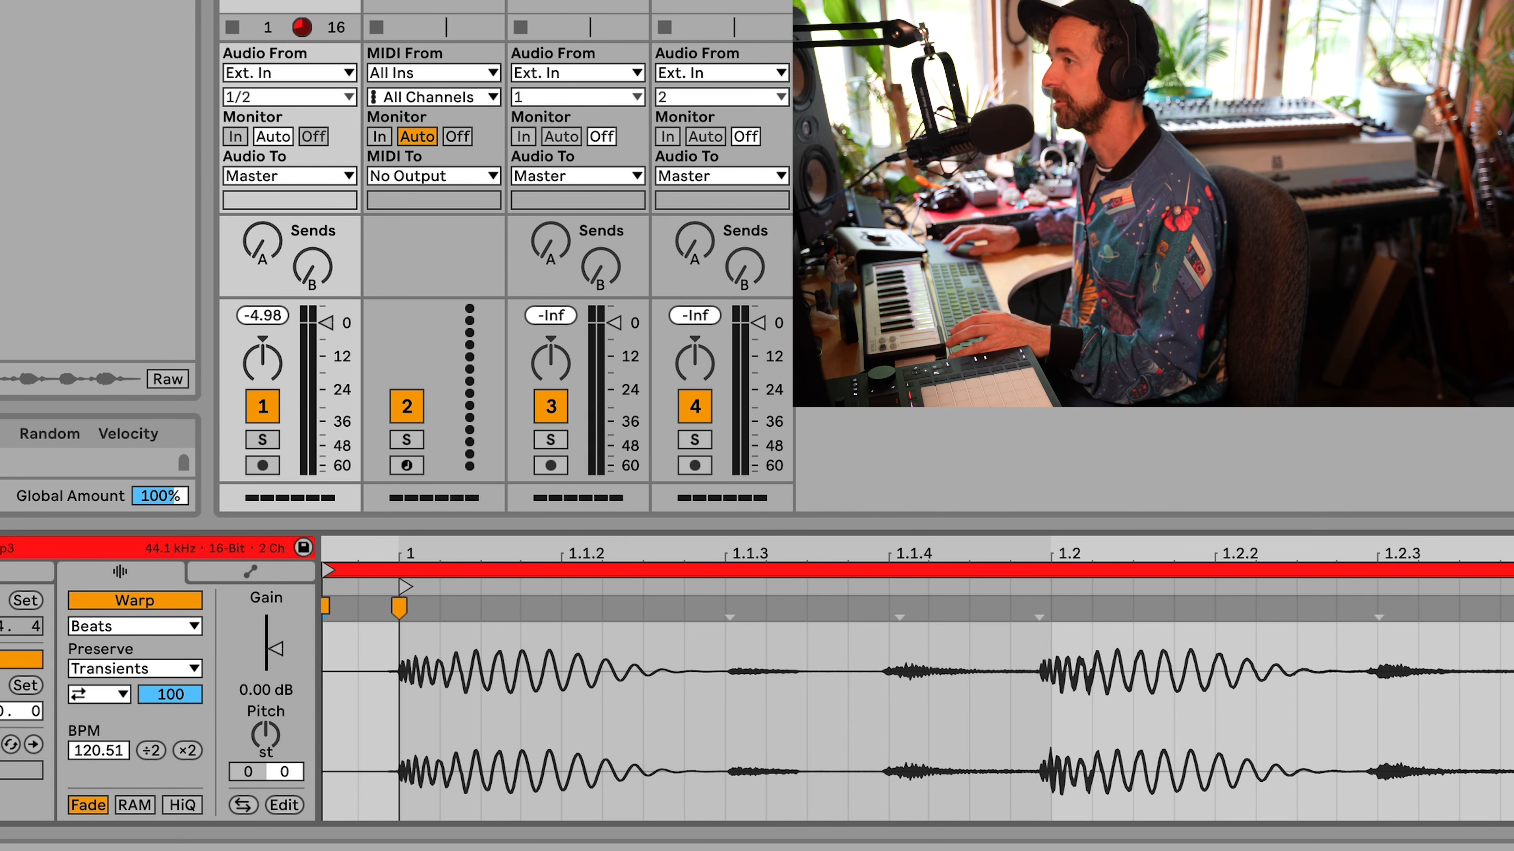
- Audition the clip, then add a warp marker on the kick just before bar 3 and align it to 3.1.1
key("space")
scroll(1128, 674, "right", 4)
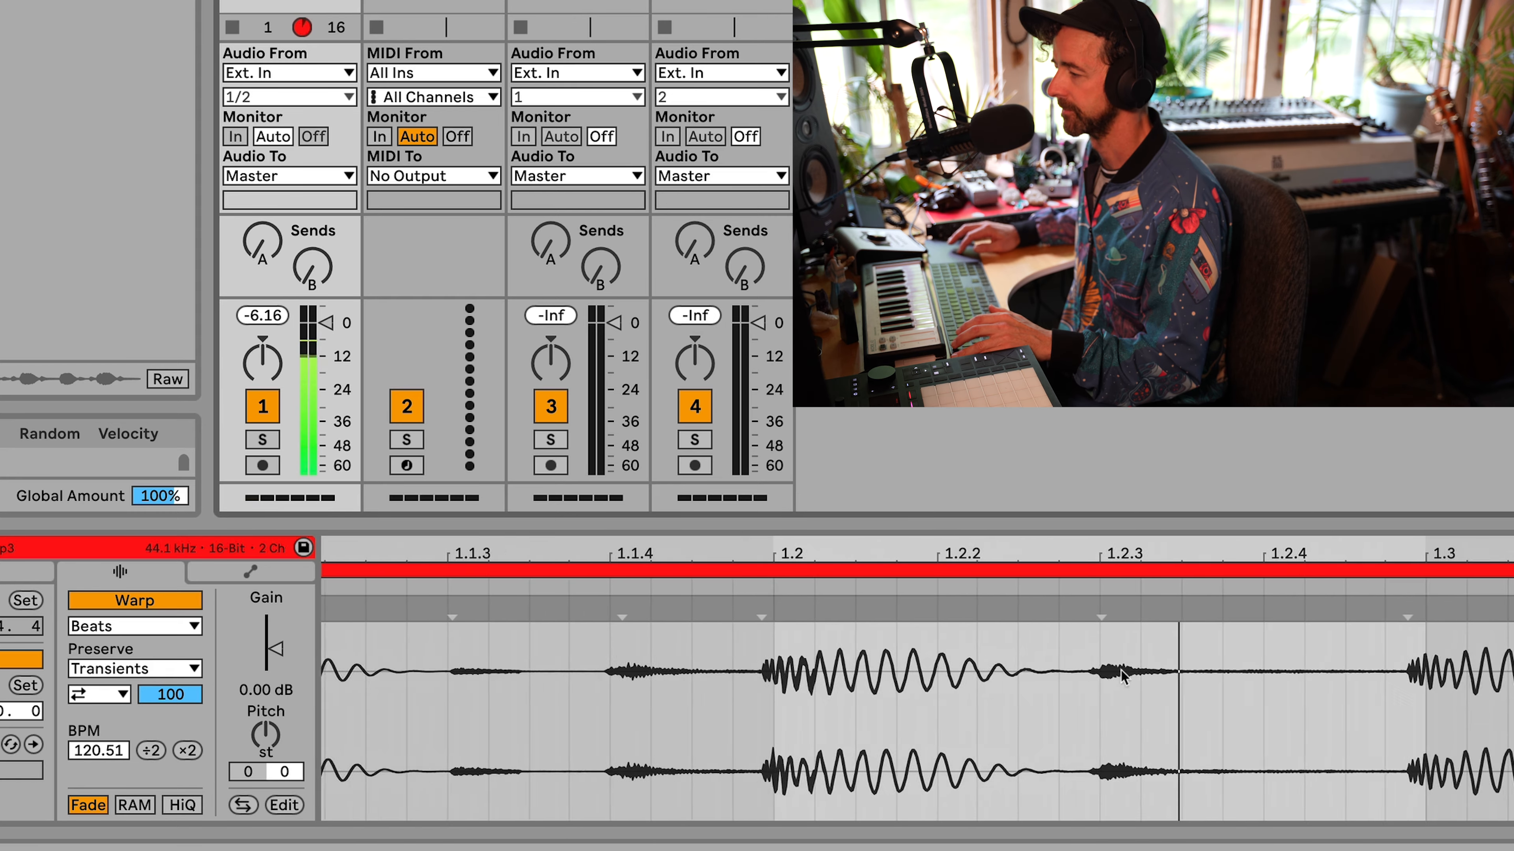
scroll(1131, 716, "down", 8)
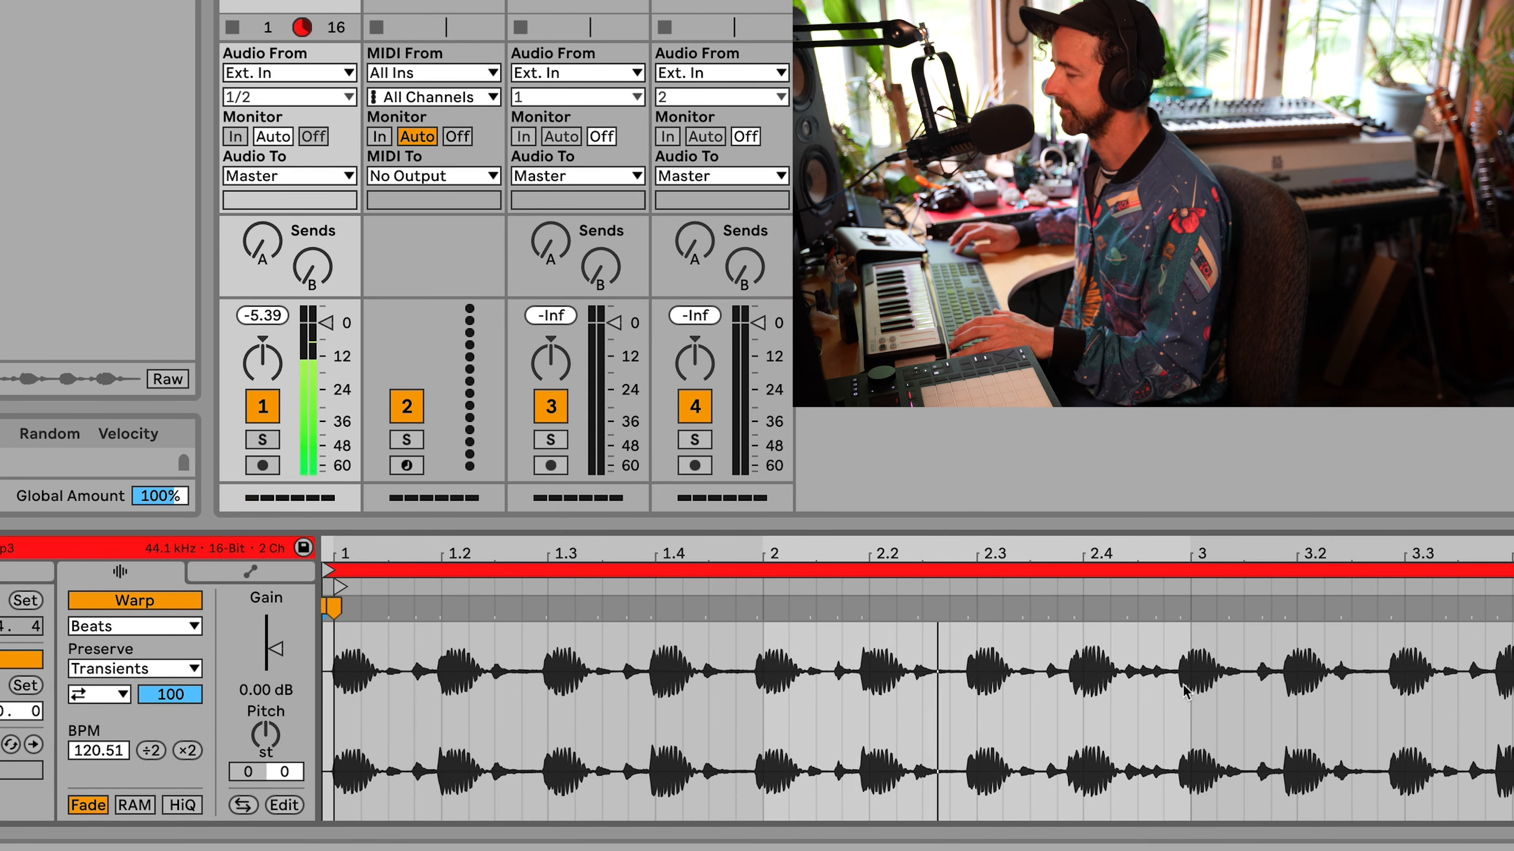
key("space")
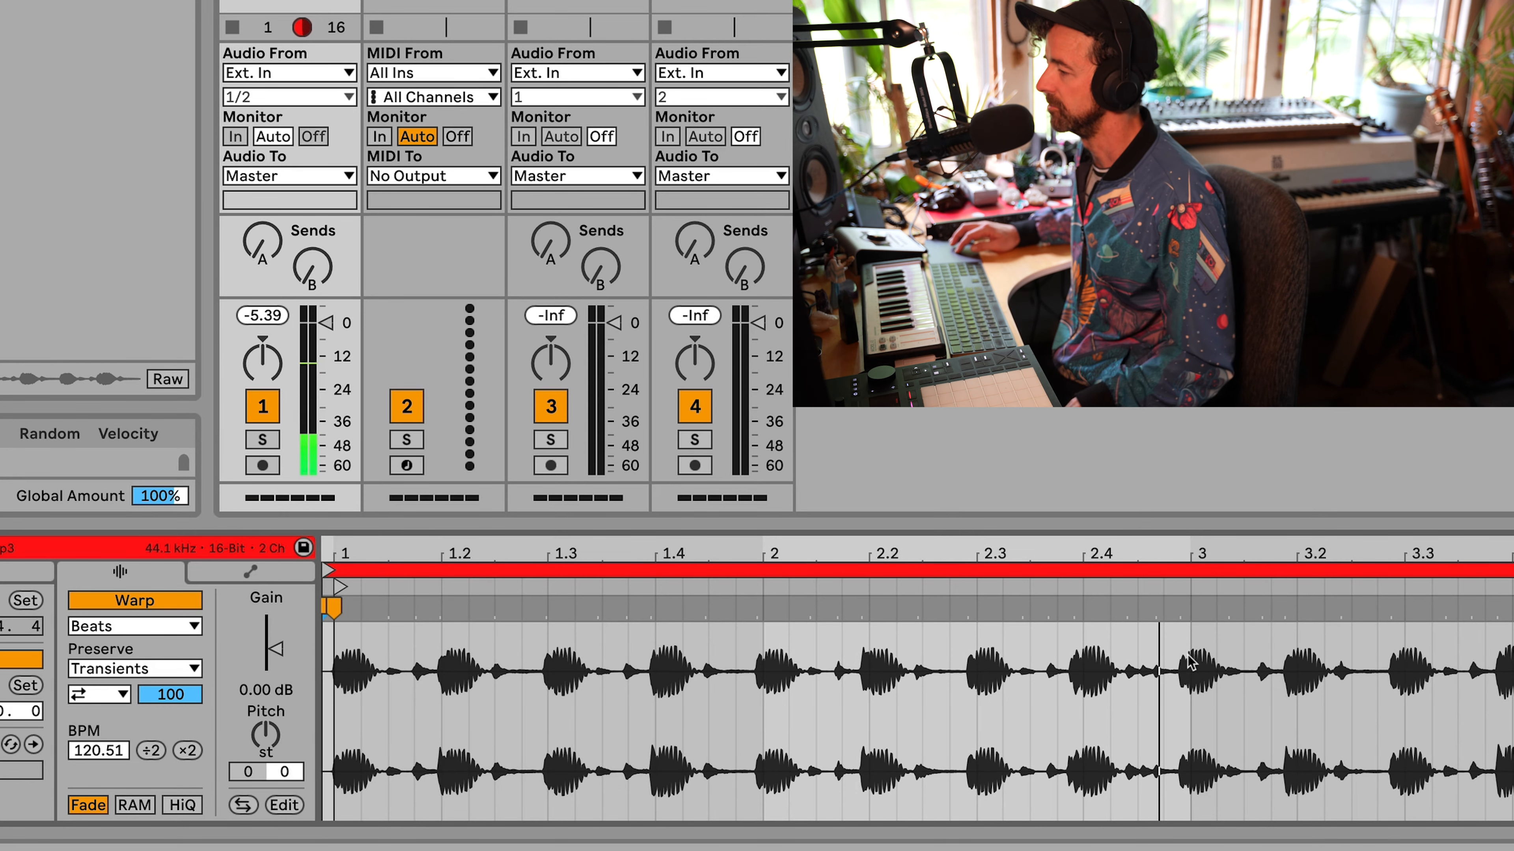
double_click(1179, 614)
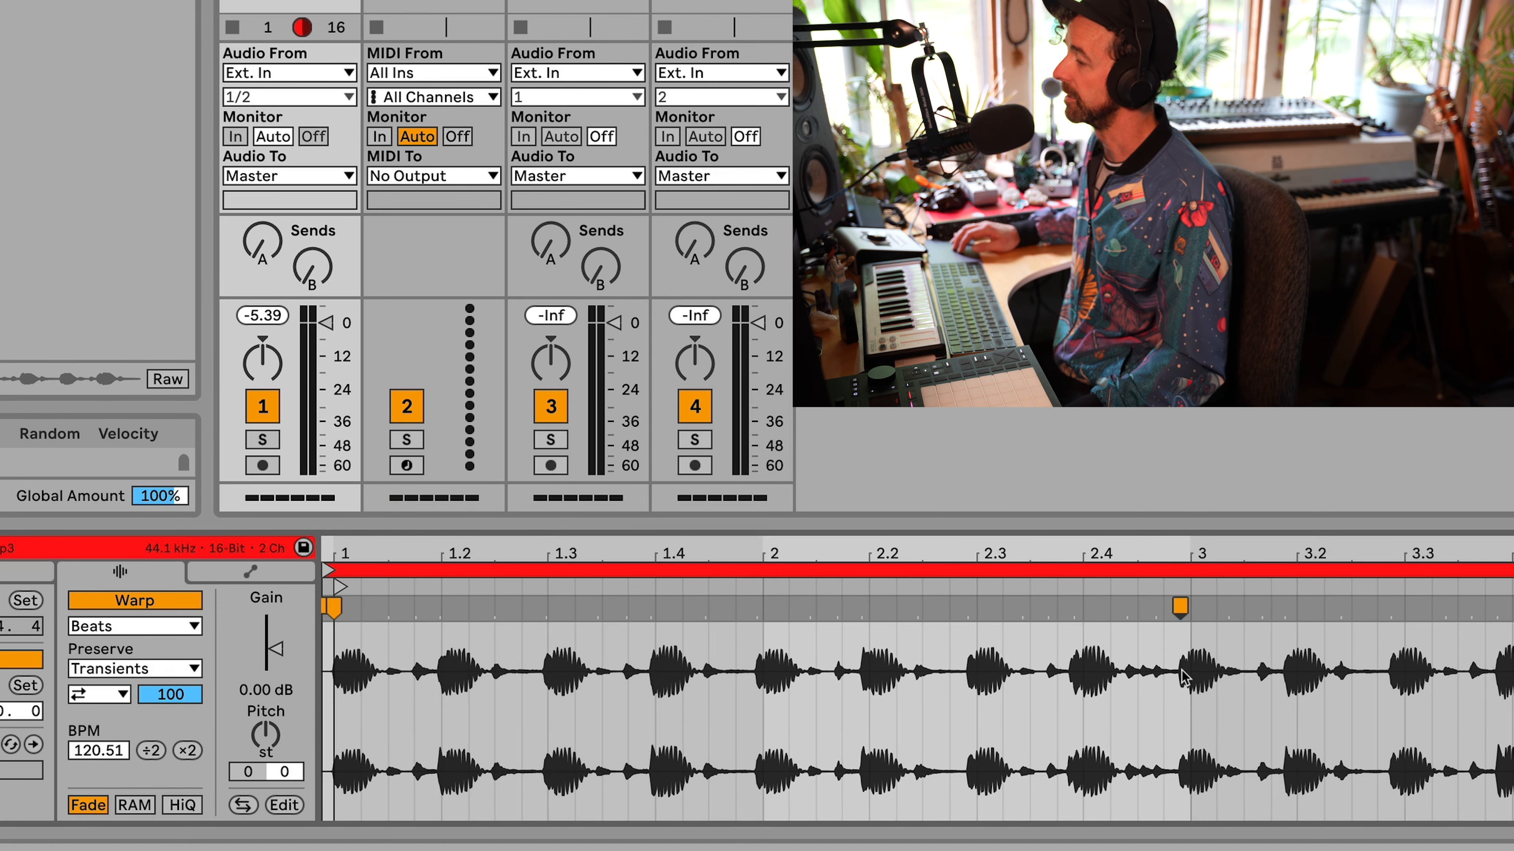
scroll(1183, 676, "up", 3)
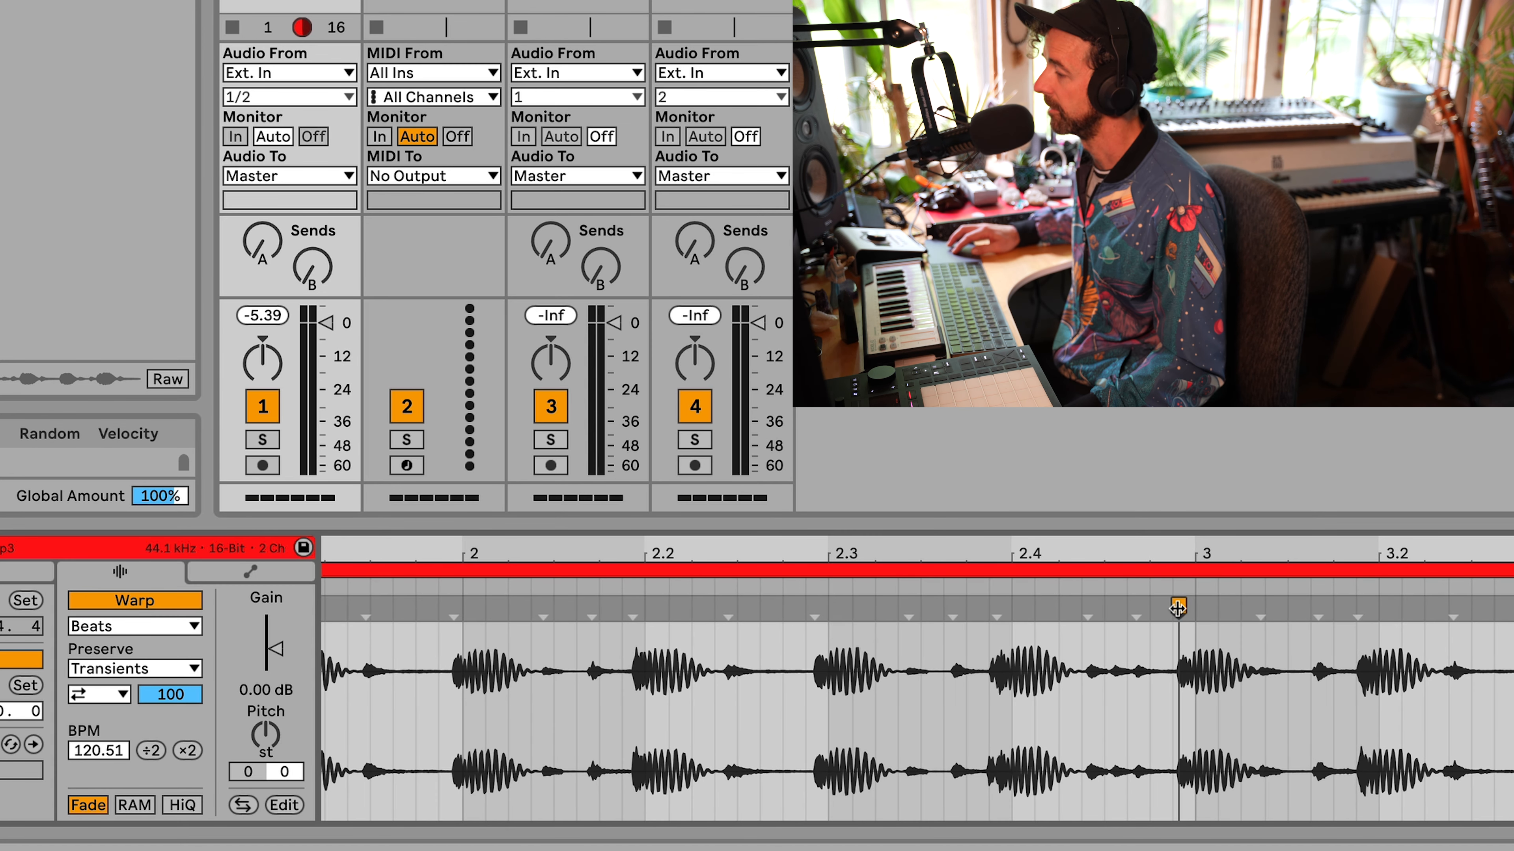
left_click_drag(1180, 607, 1183, 607)
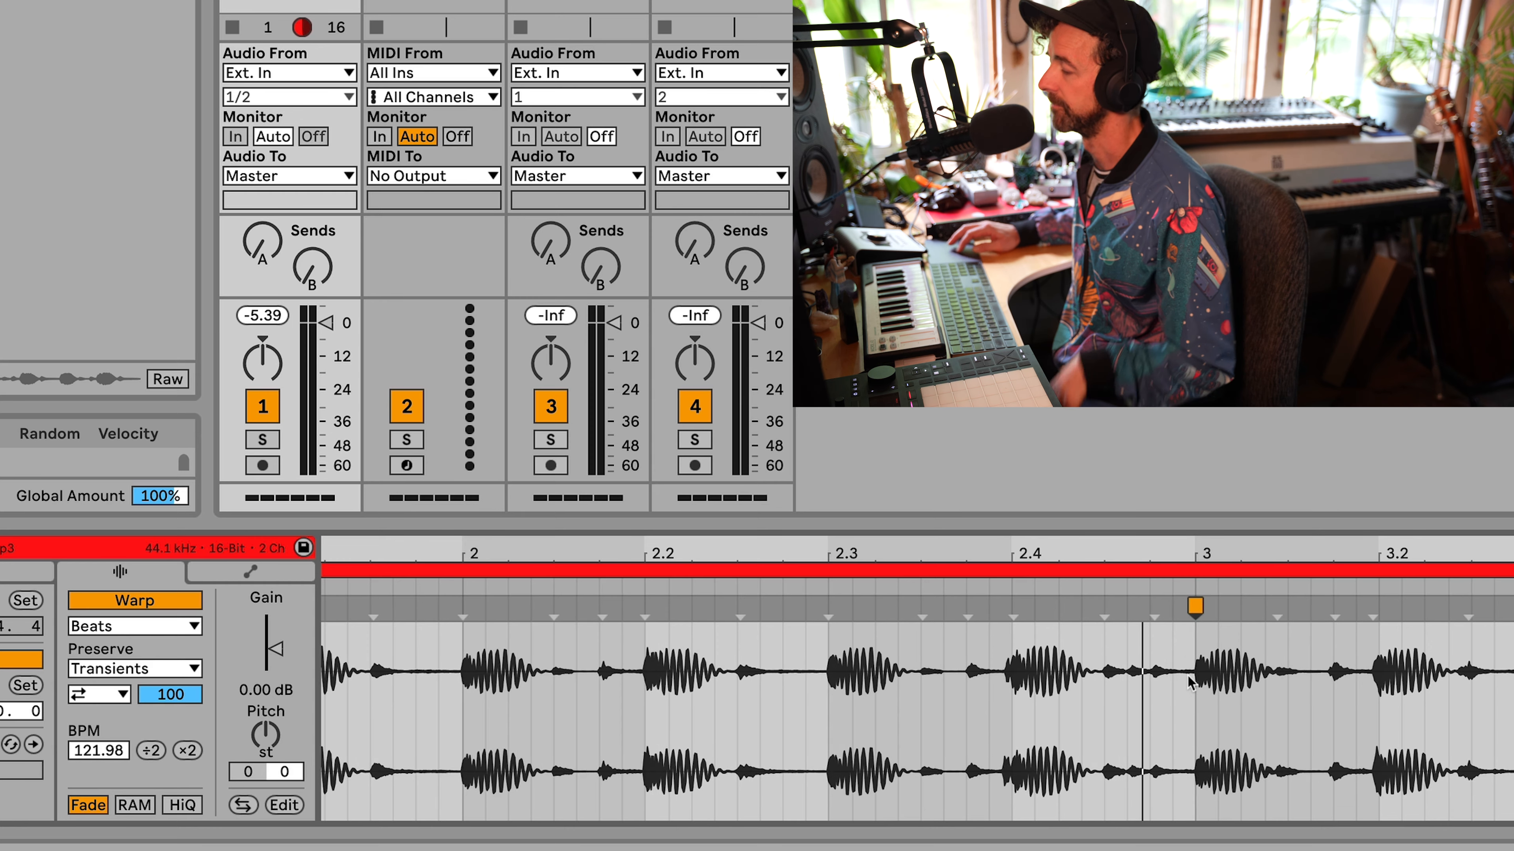
- Play the warped clip and align the kick just before bar 4 to 4.1.1 with a warp marker
scroll(1188, 678, "down", 3)
key("space")
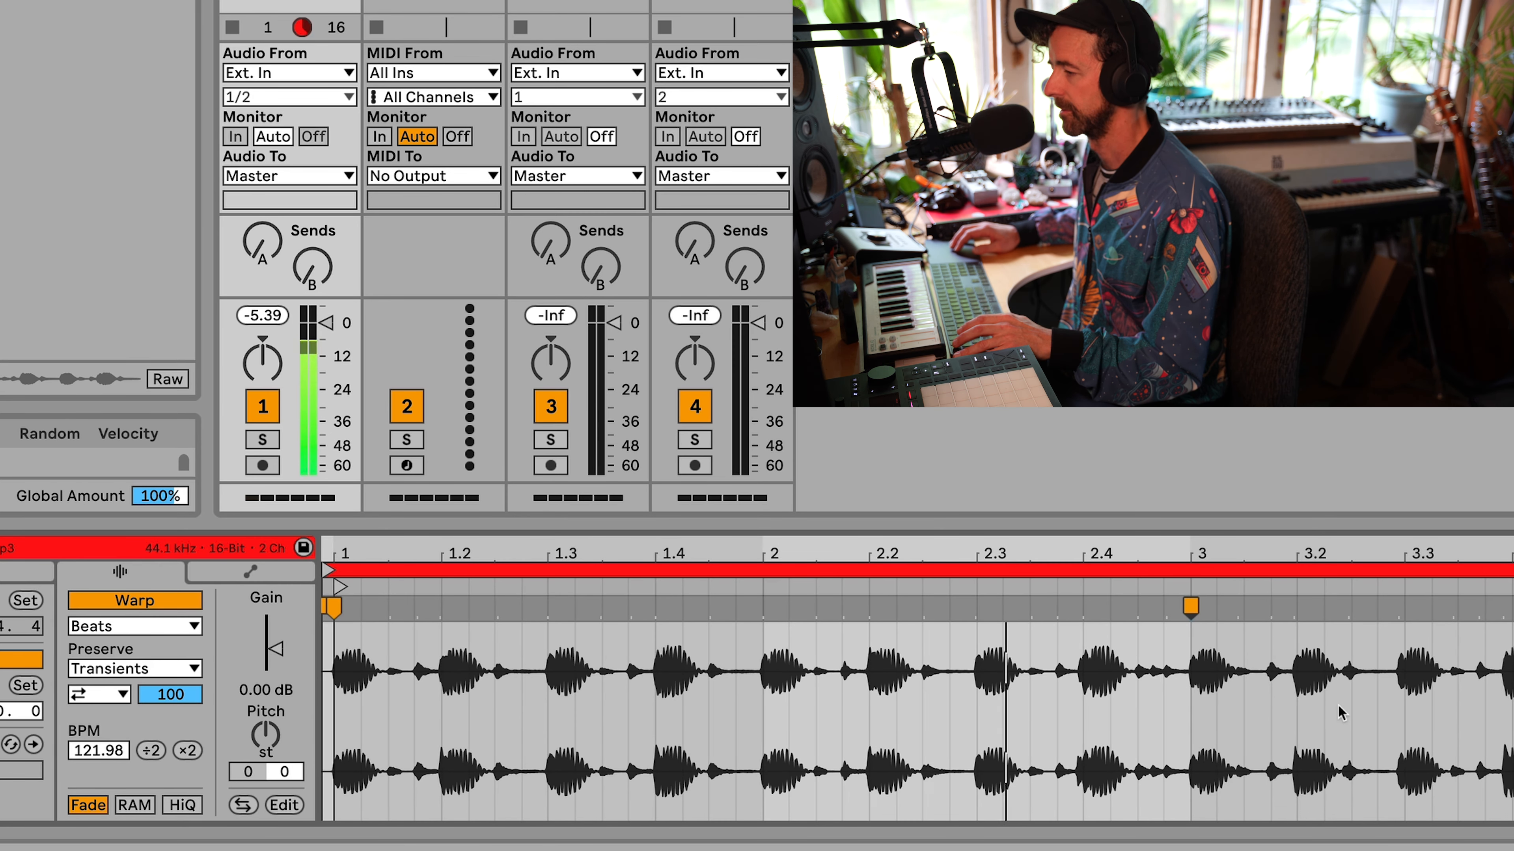
key("space")
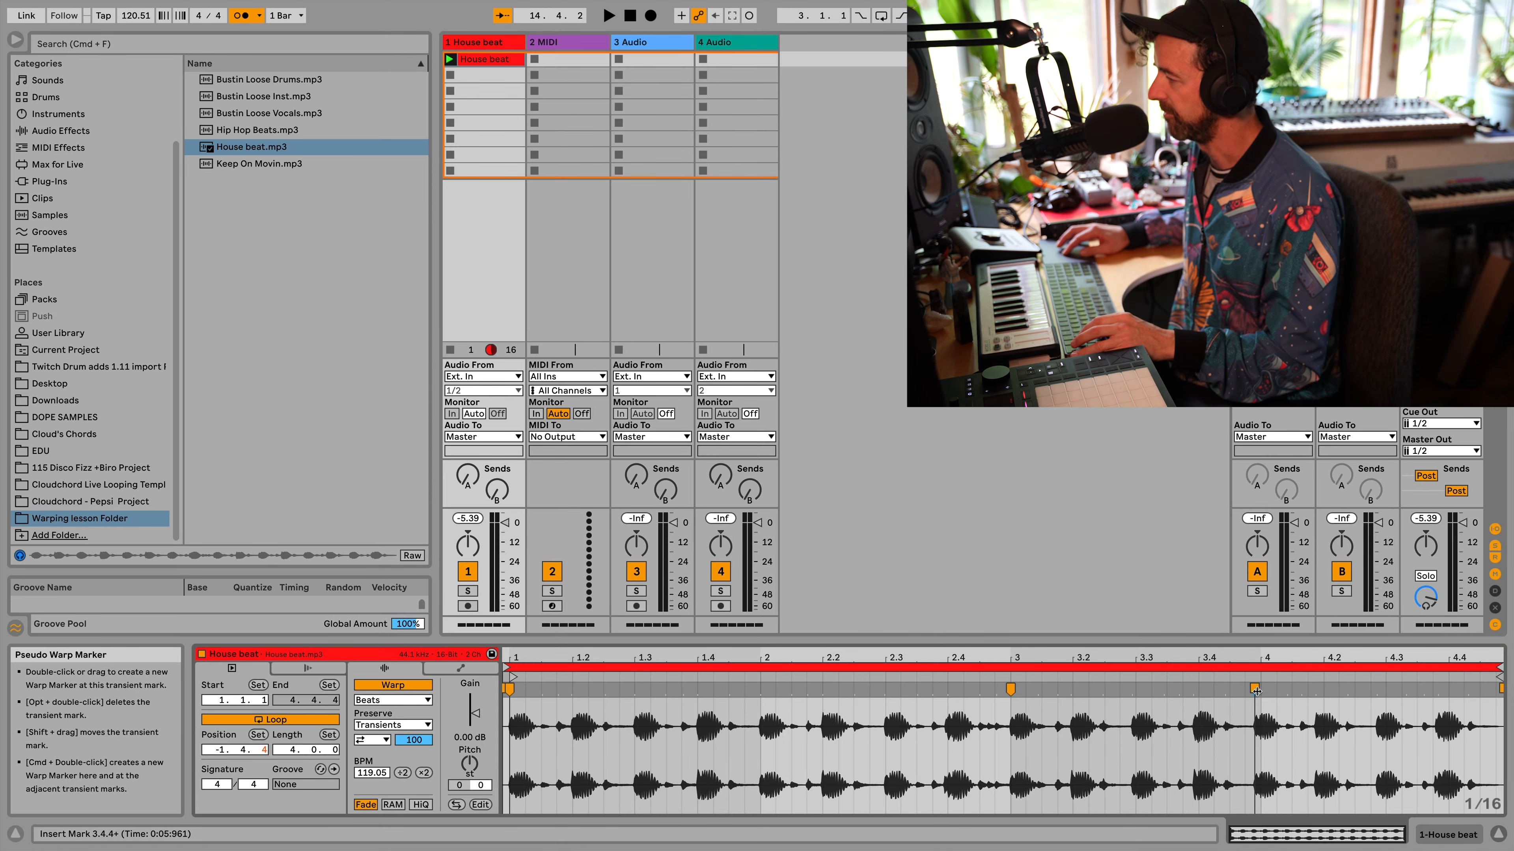
left_click_drag(1255, 691, 1260, 690)
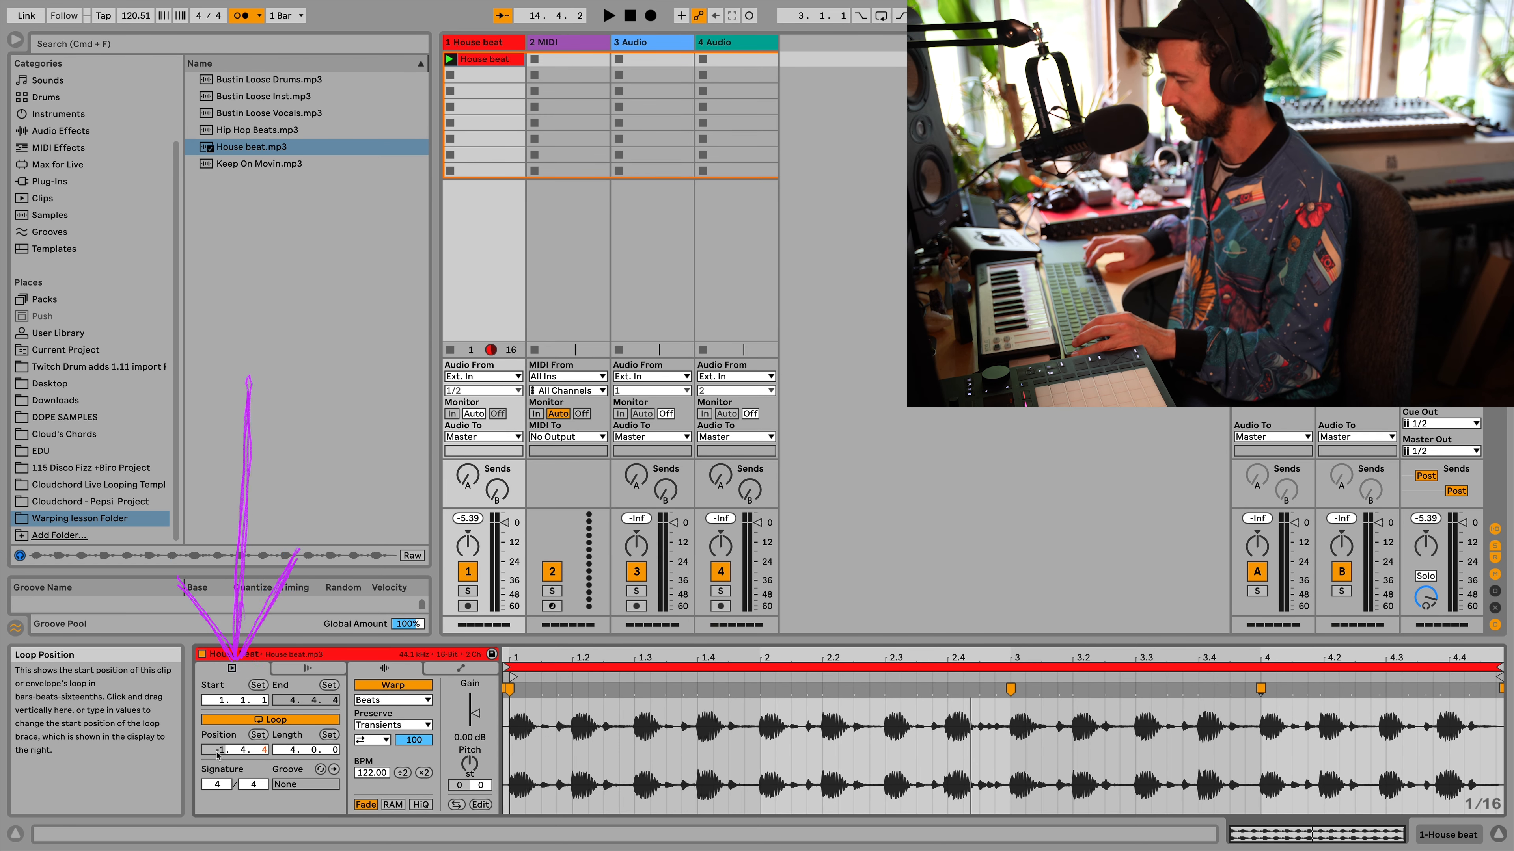
- Set the clip's loop position to 1.1.1 and play the loop through to bar 4
type("1")
key("Return")
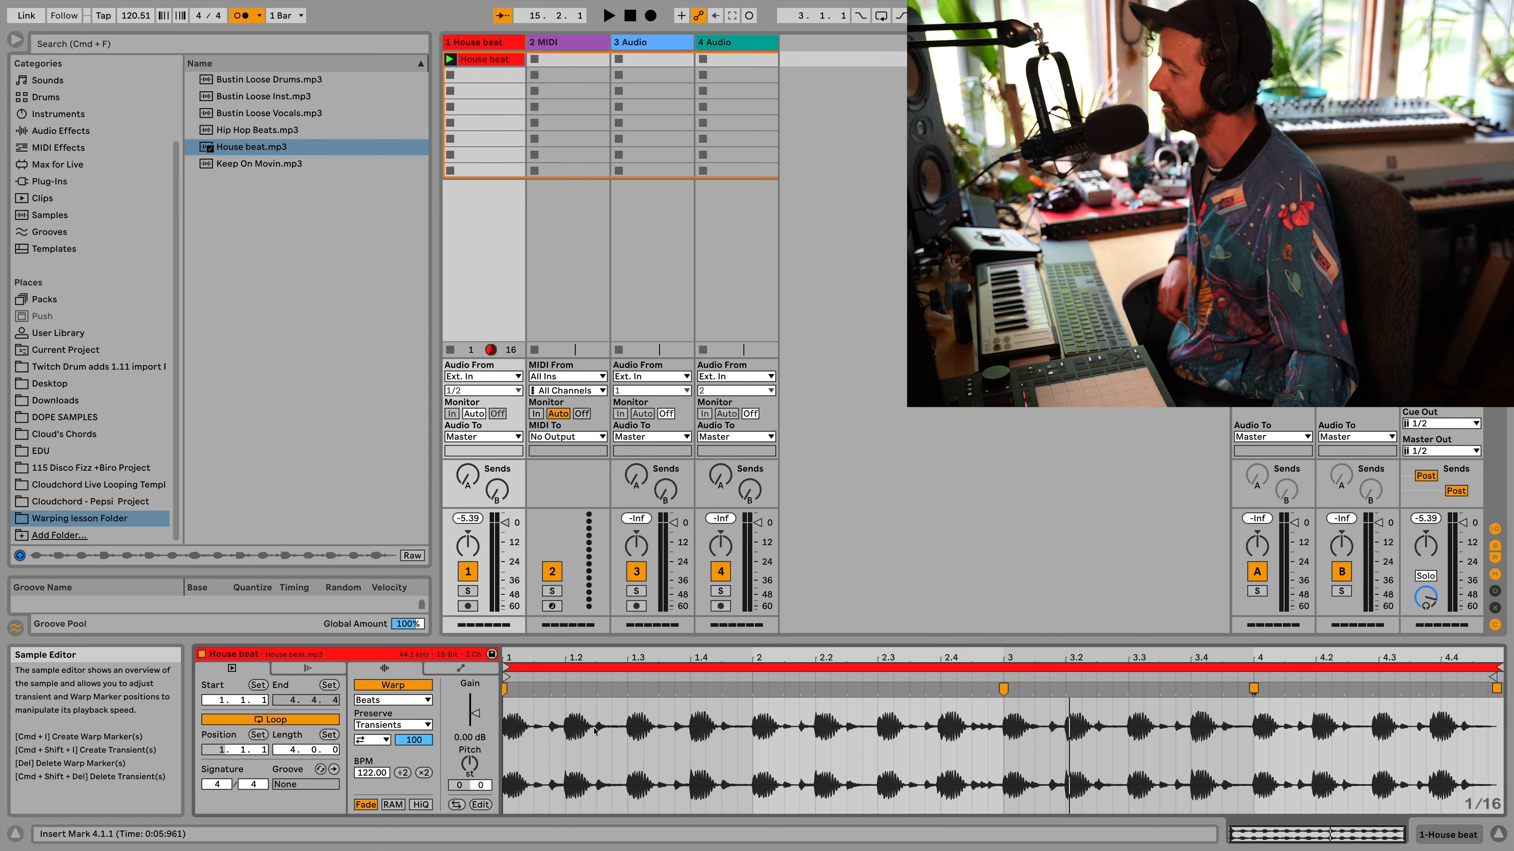
key("space")
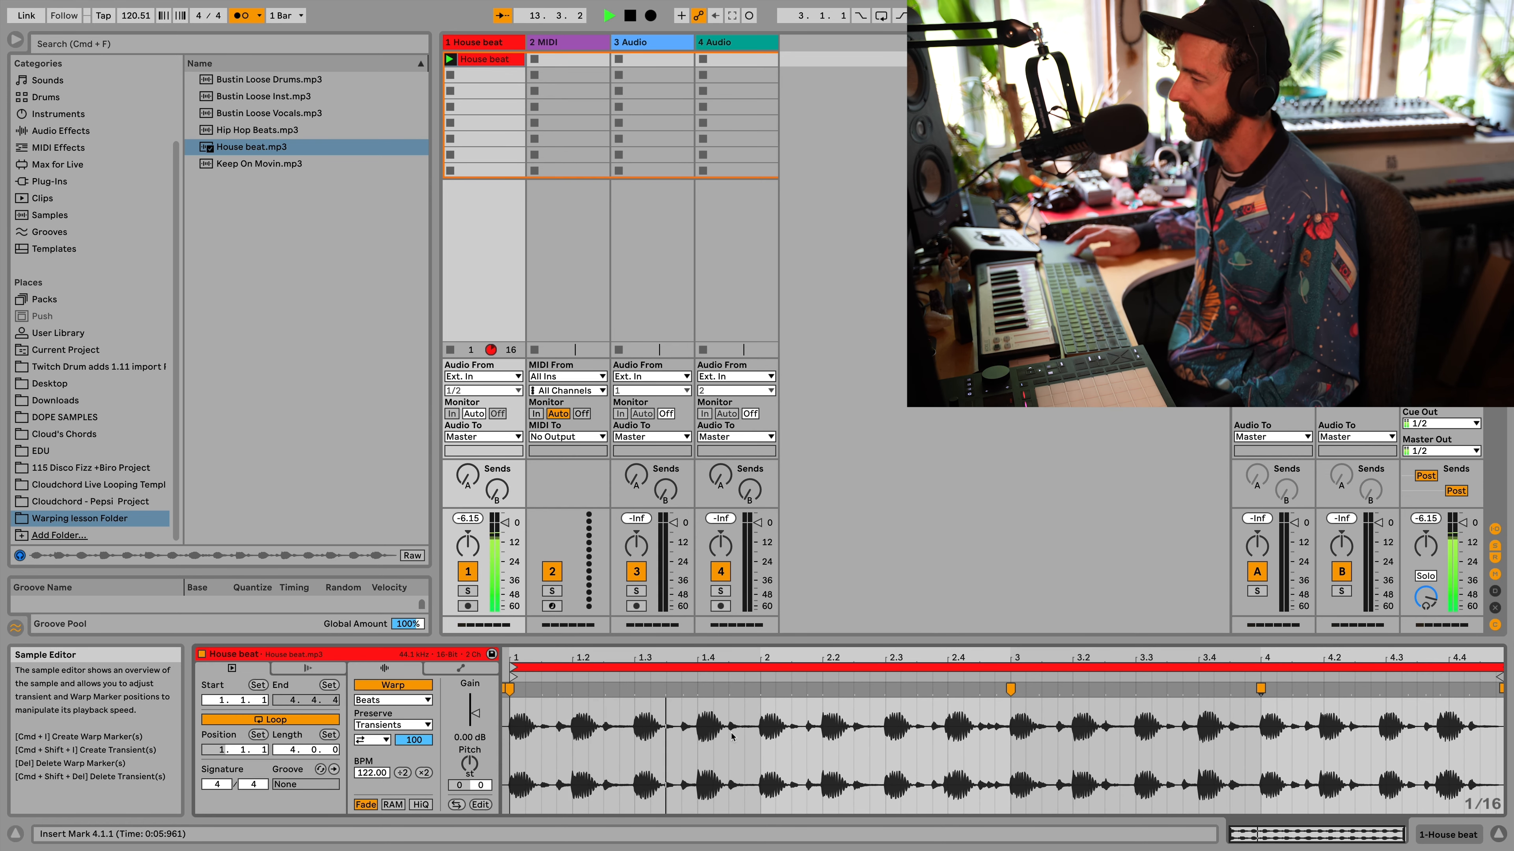
scroll(980, 741, "right", 1)
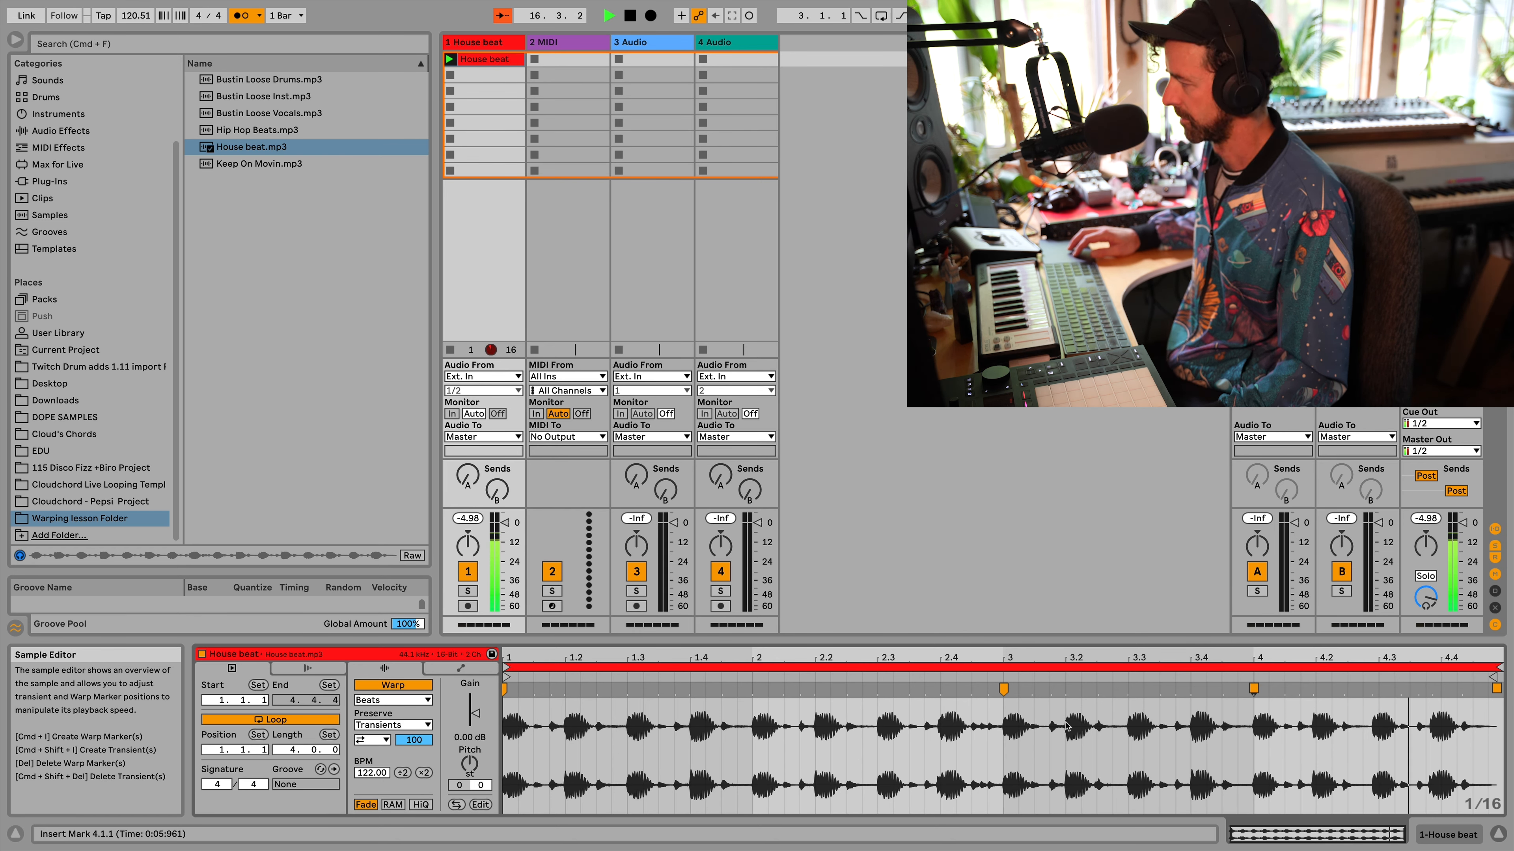
key("space")
- Warp the last kick onto 4.4.1 and the transient following it onto 4.4.3
left_click(1429, 701)
left_click(1430, 691)
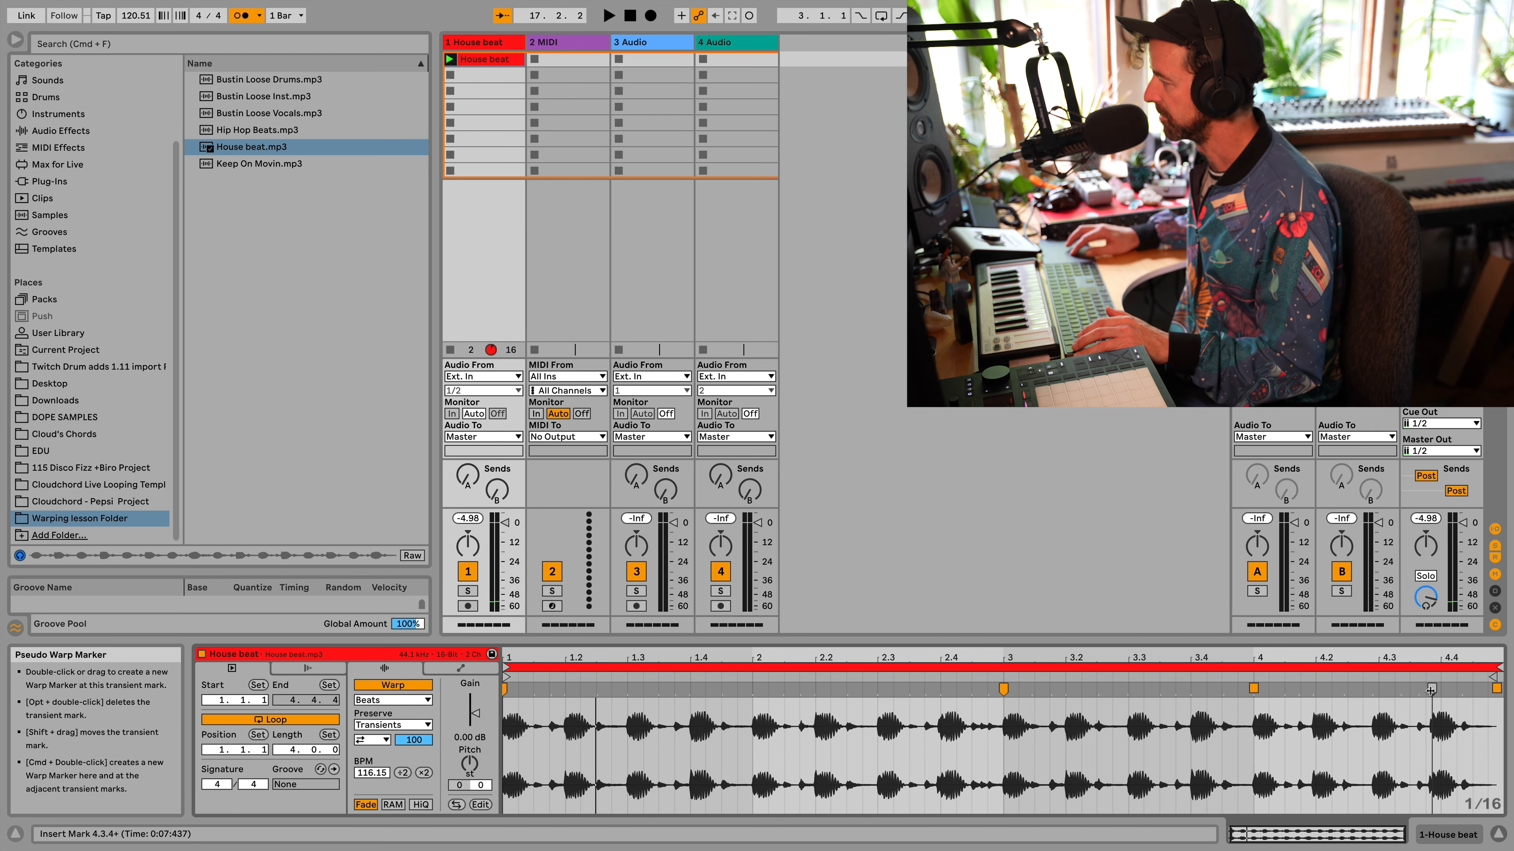
left_click_drag(1429, 691, 1433, 691)
left_click(1466, 689)
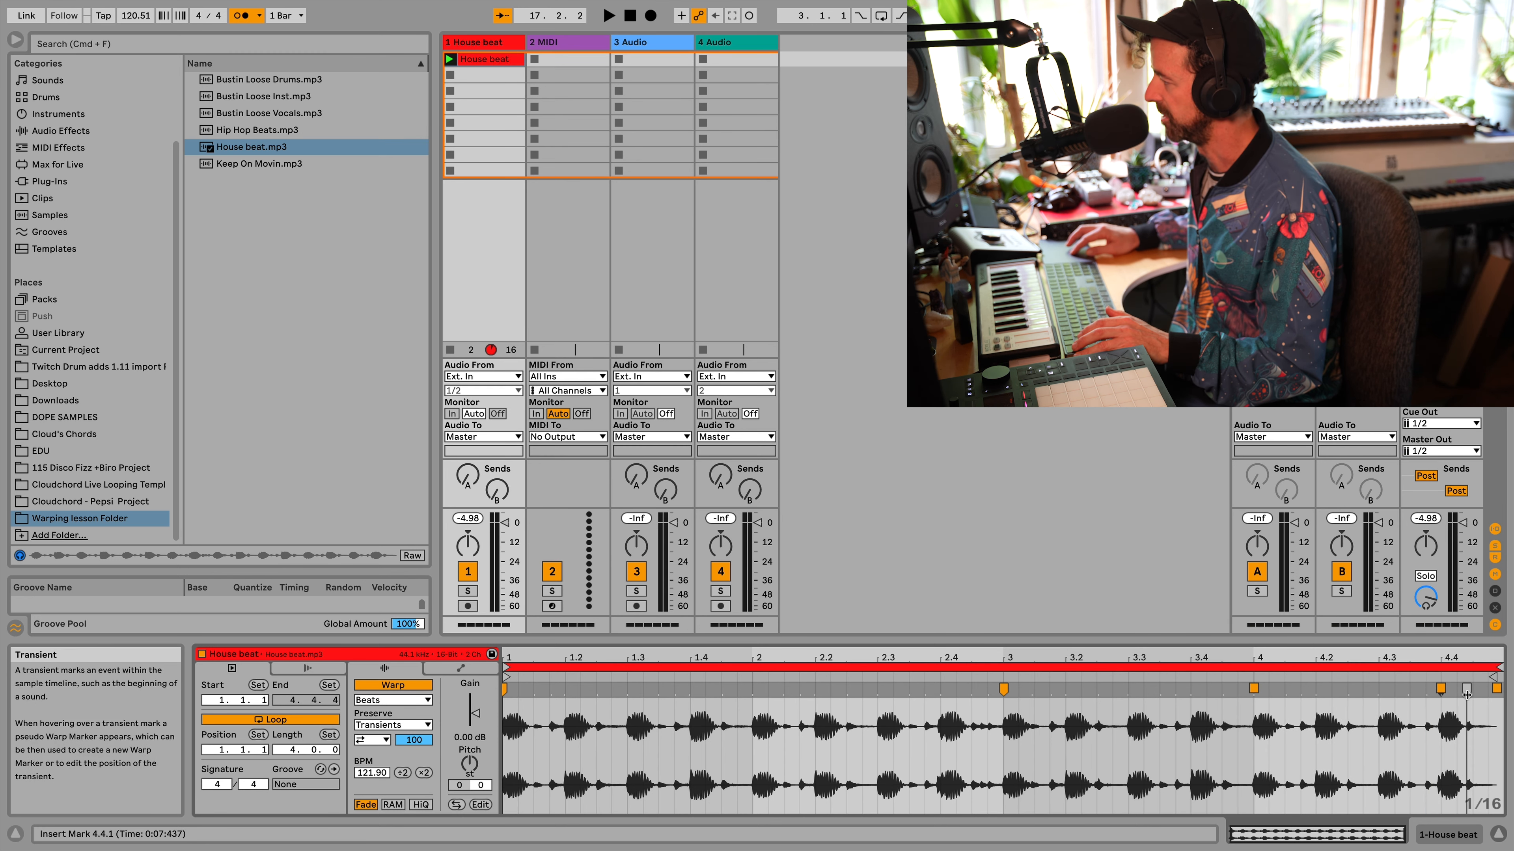
left_click_drag(1470, 690, 1473, 691)
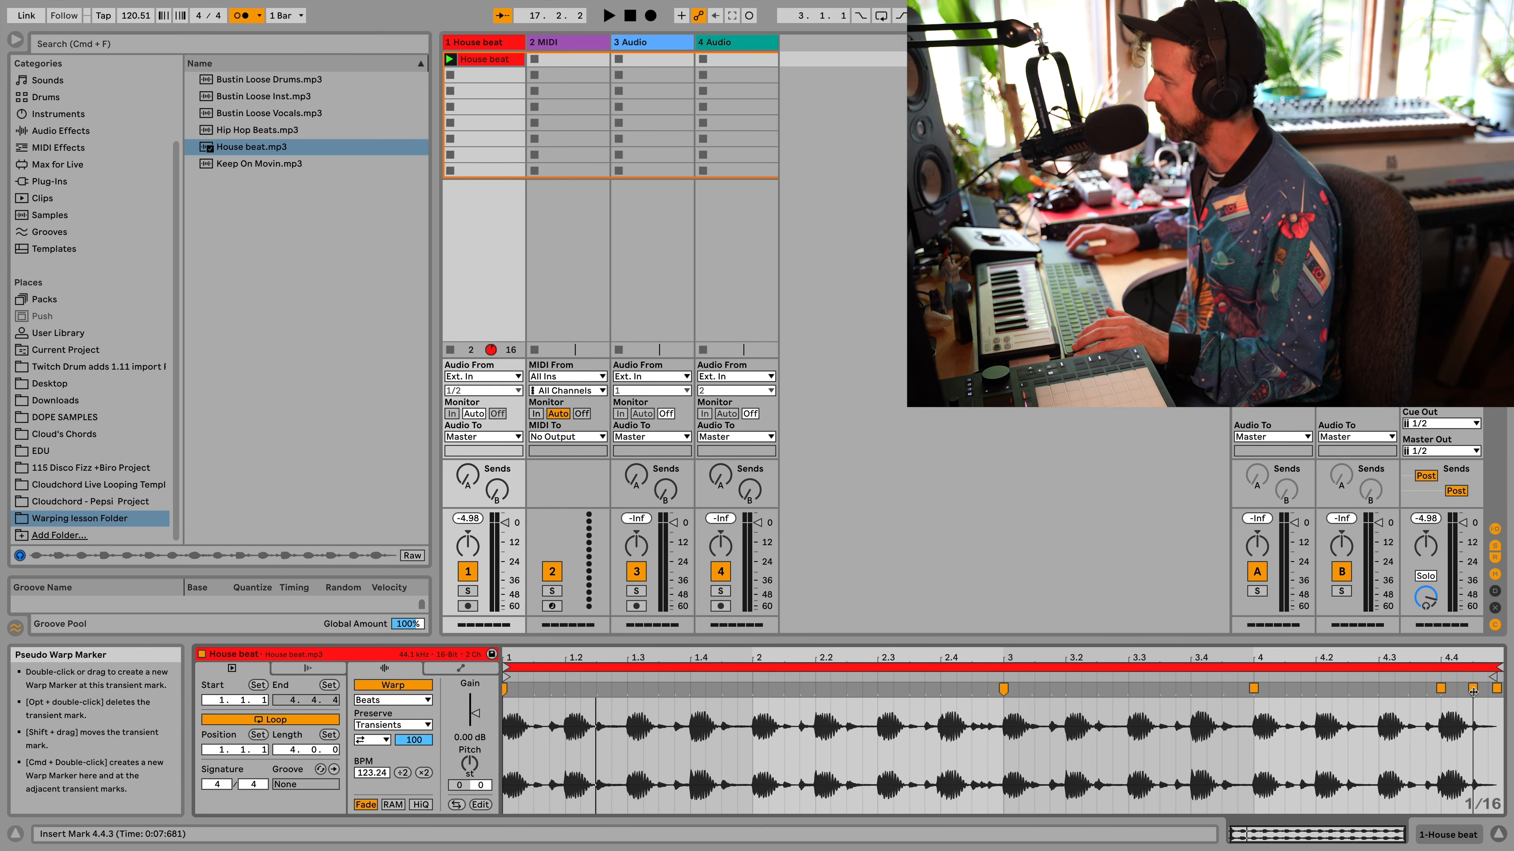
- Play the full four-bar loop to check the timing of the warped hits
key("space")
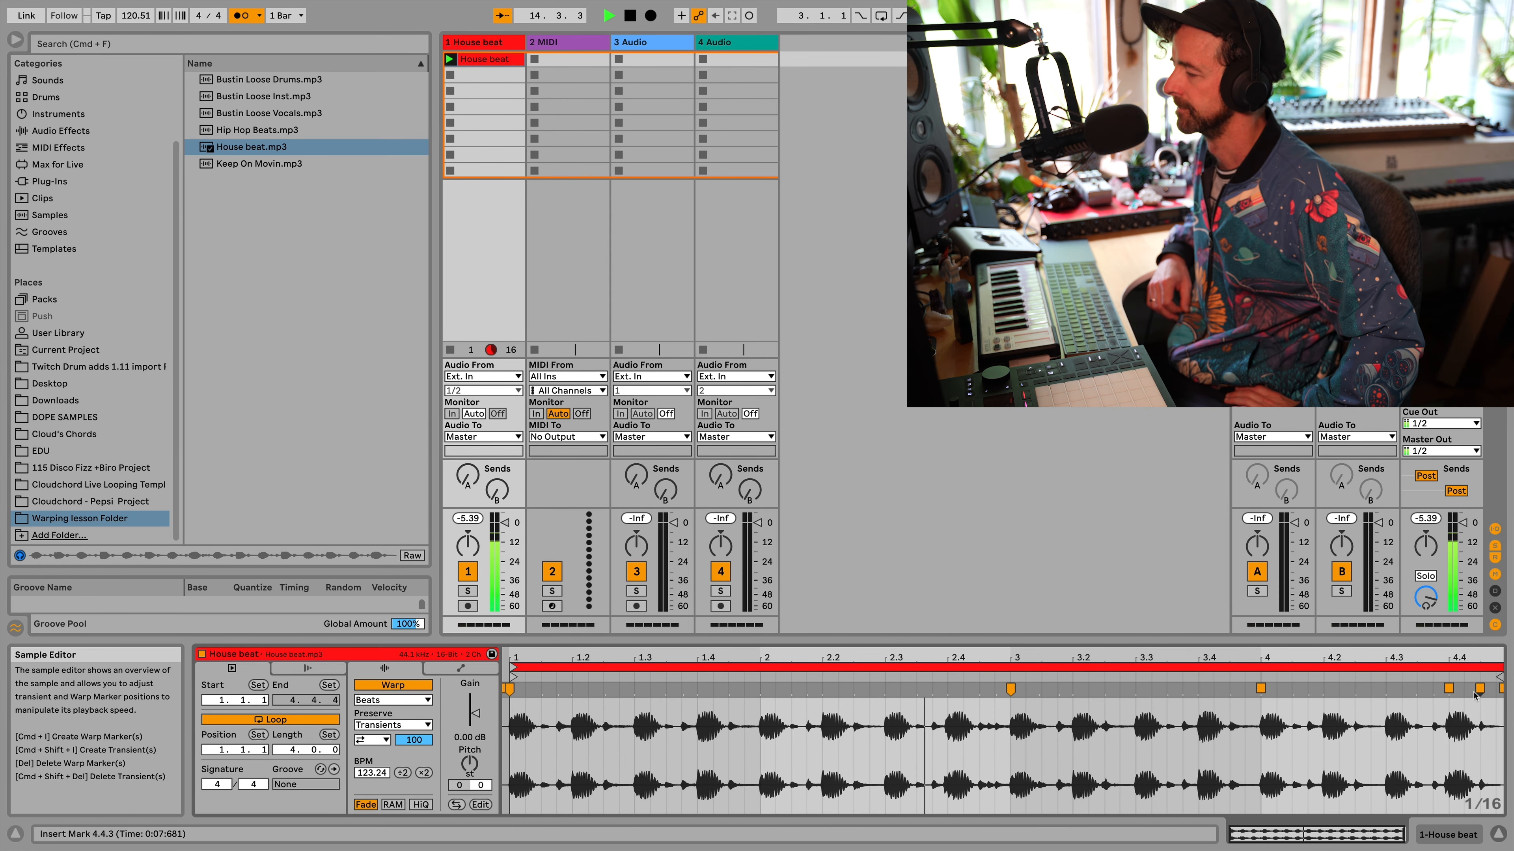
scroll(1474, 695, "right", 1)
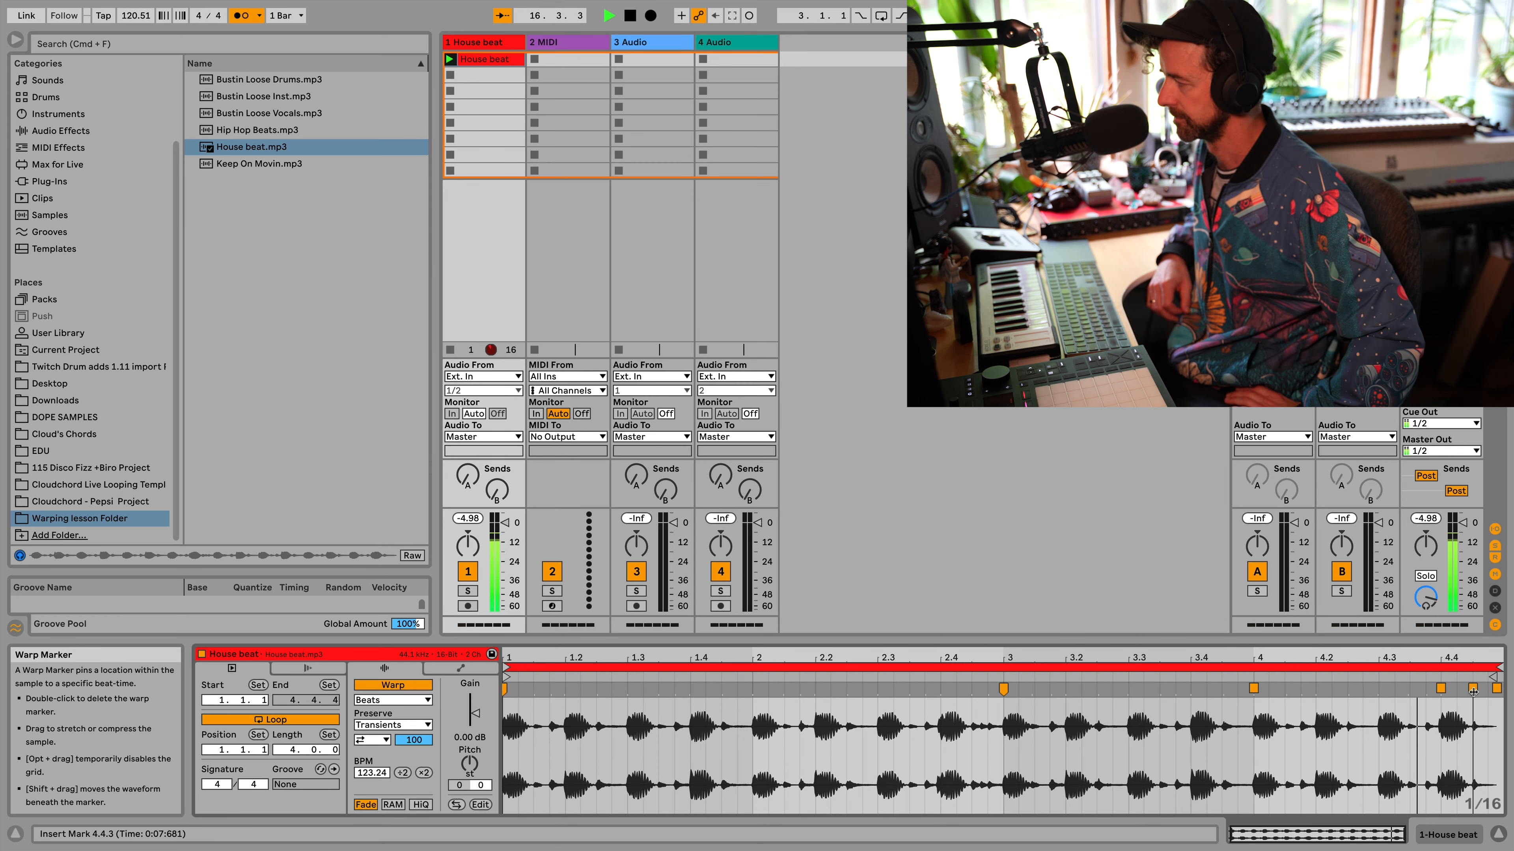
scroll(1474, 693, "left", 1)
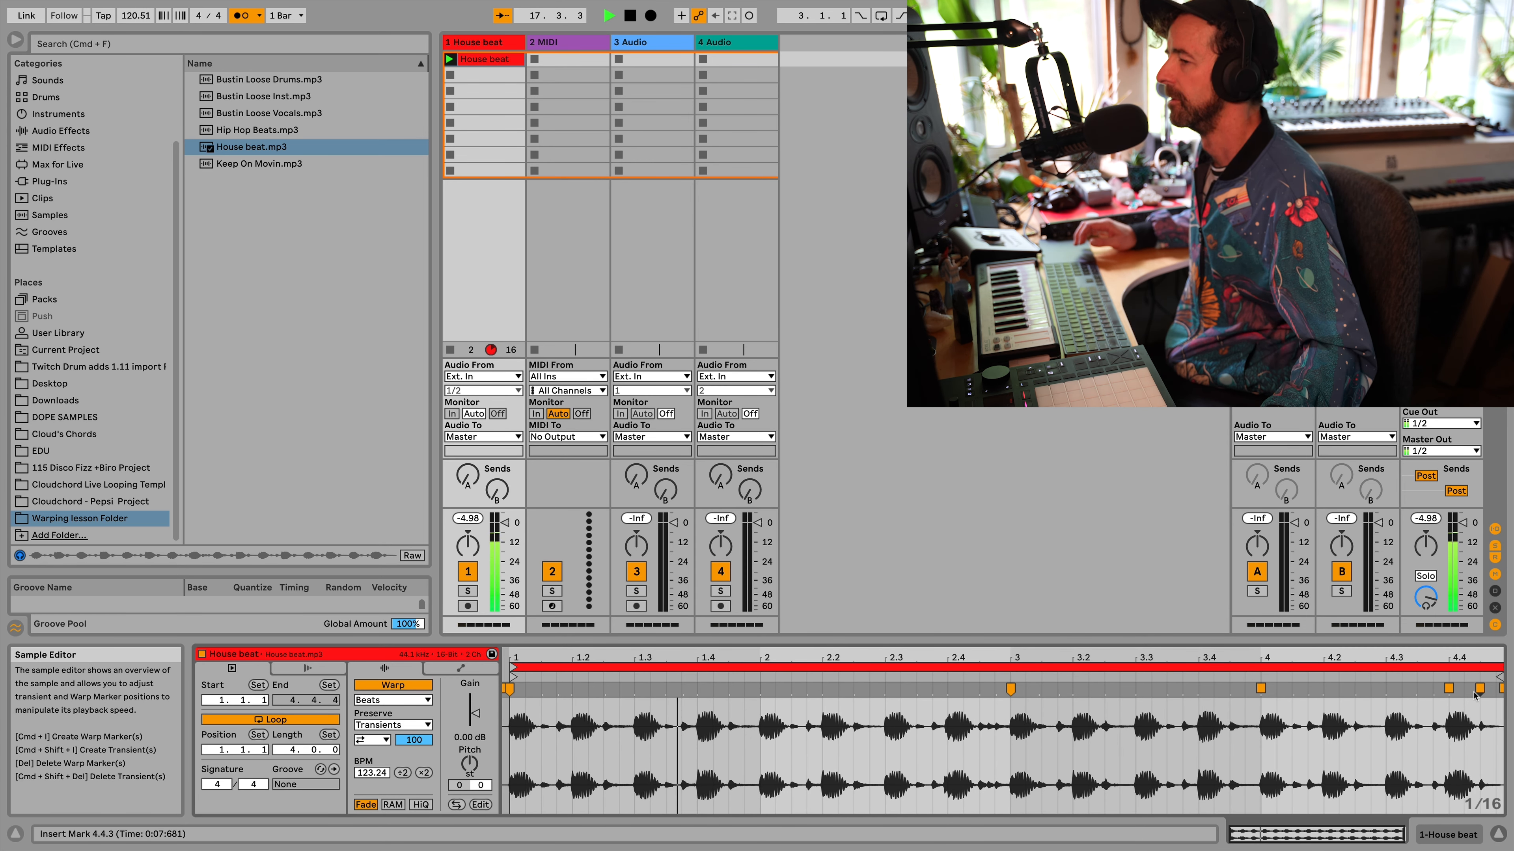
key("space")
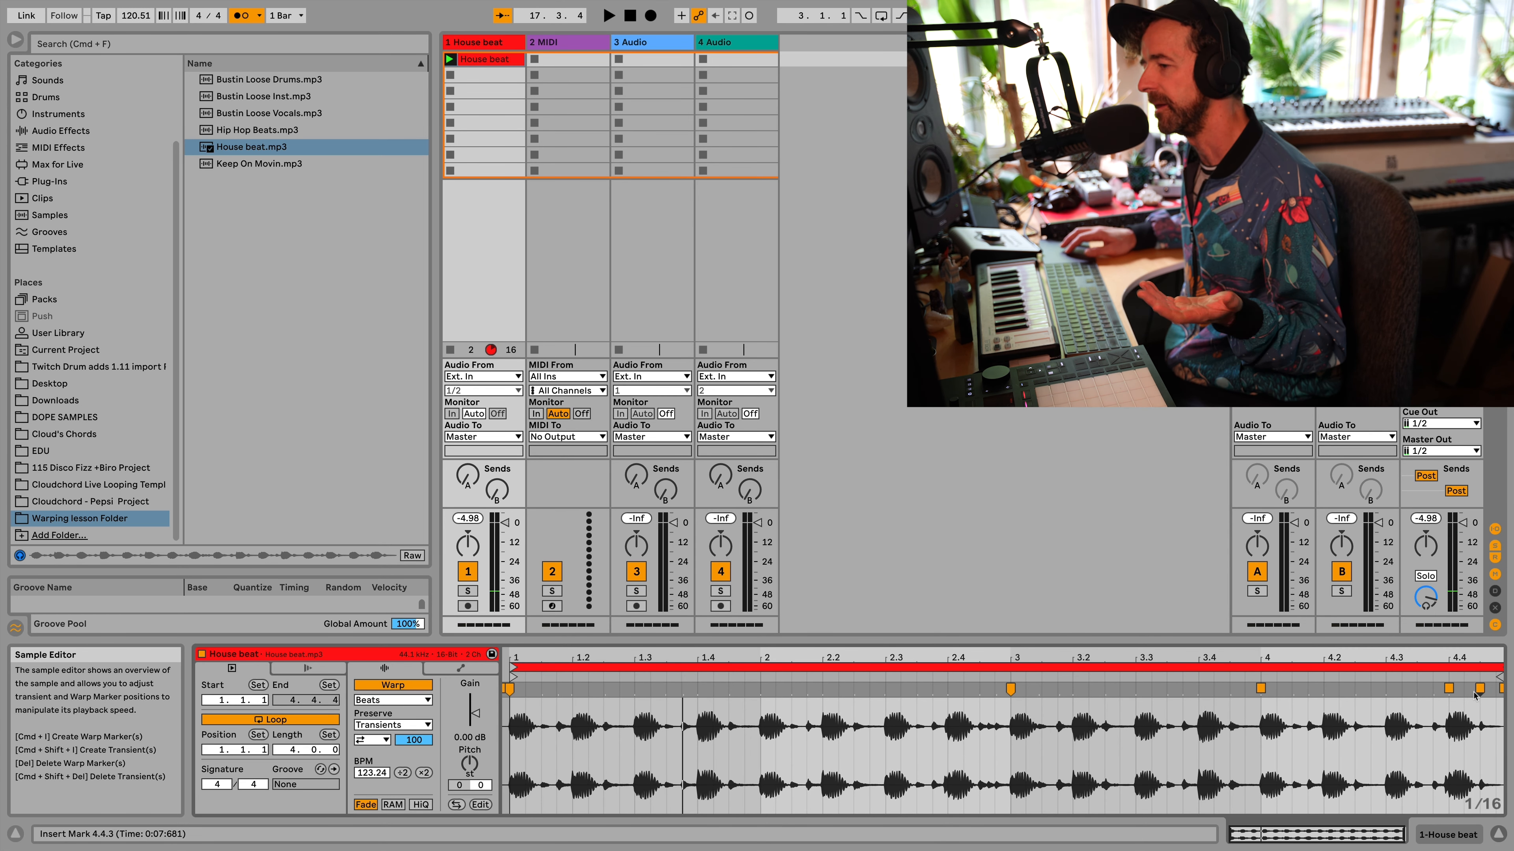
- Shorten the clip's loop to two bars, ending at bar 3, and play it back
scroll(1459, 691, "right", 1)
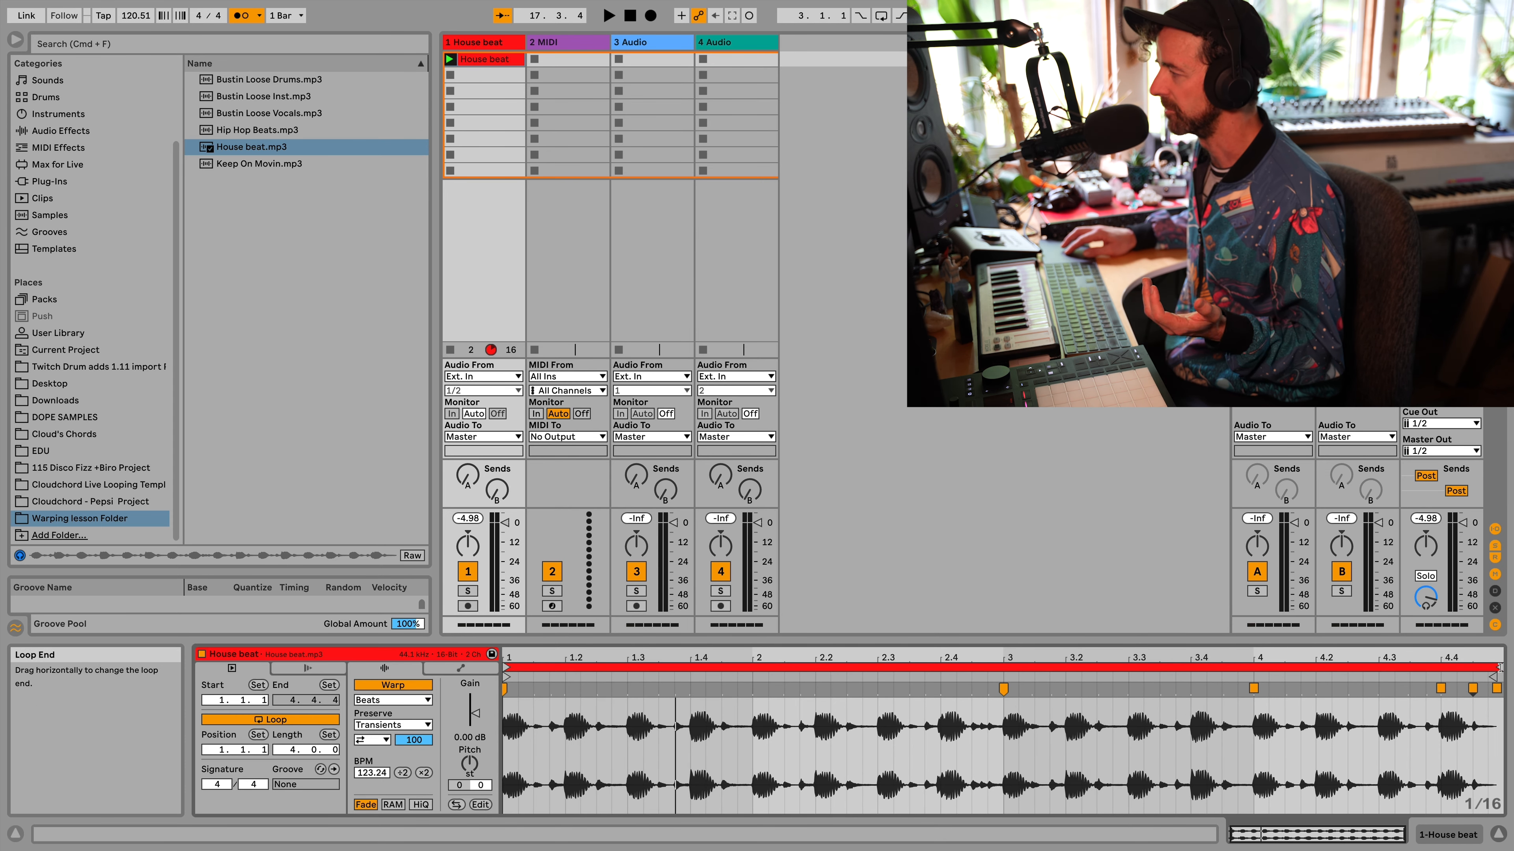
left_click_drag(1499, 668, 1003, 672)
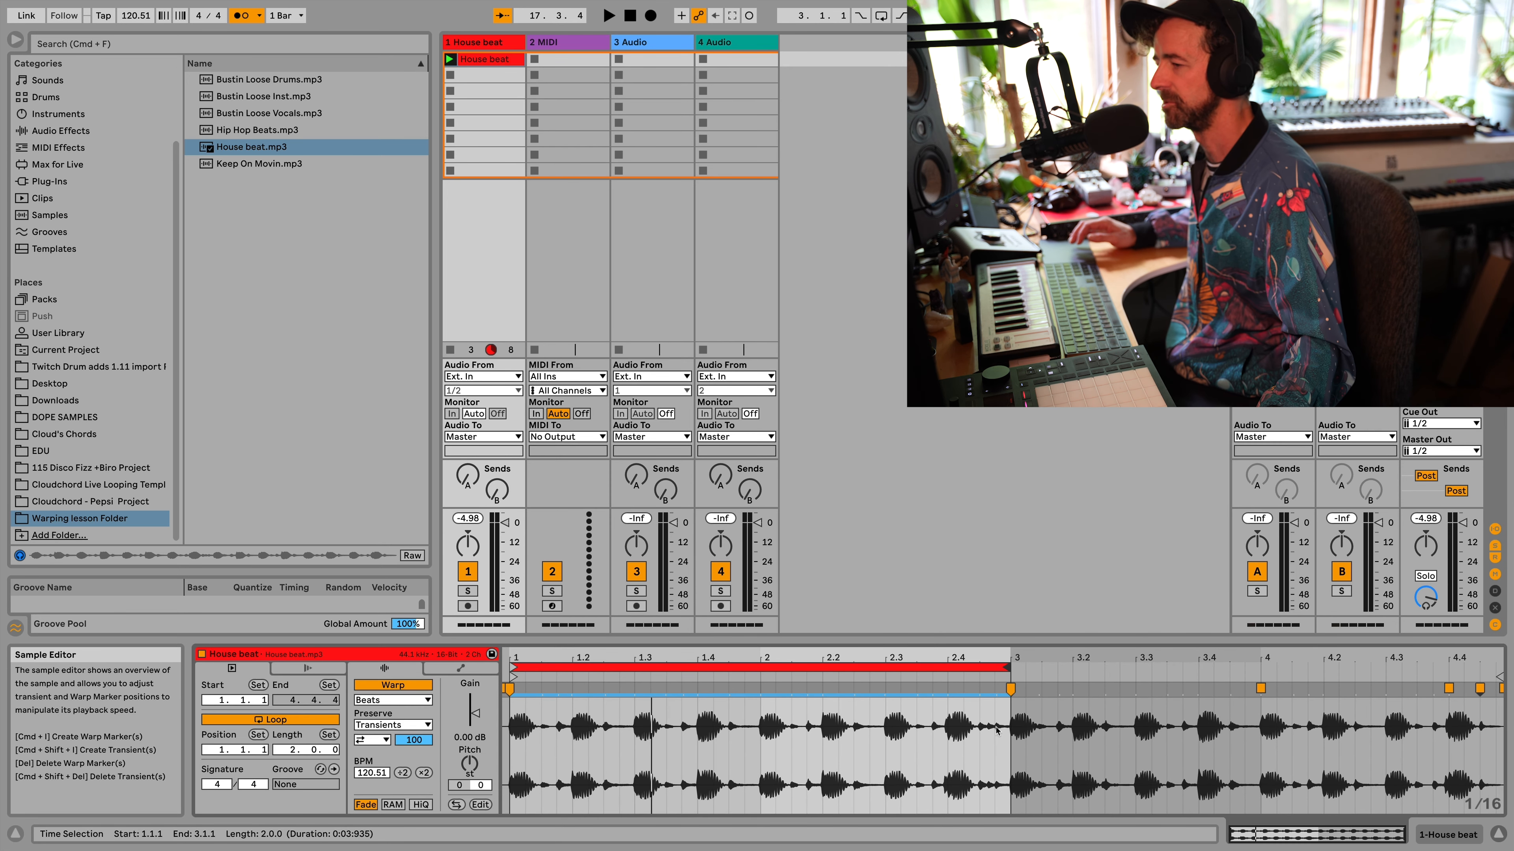
key("space")
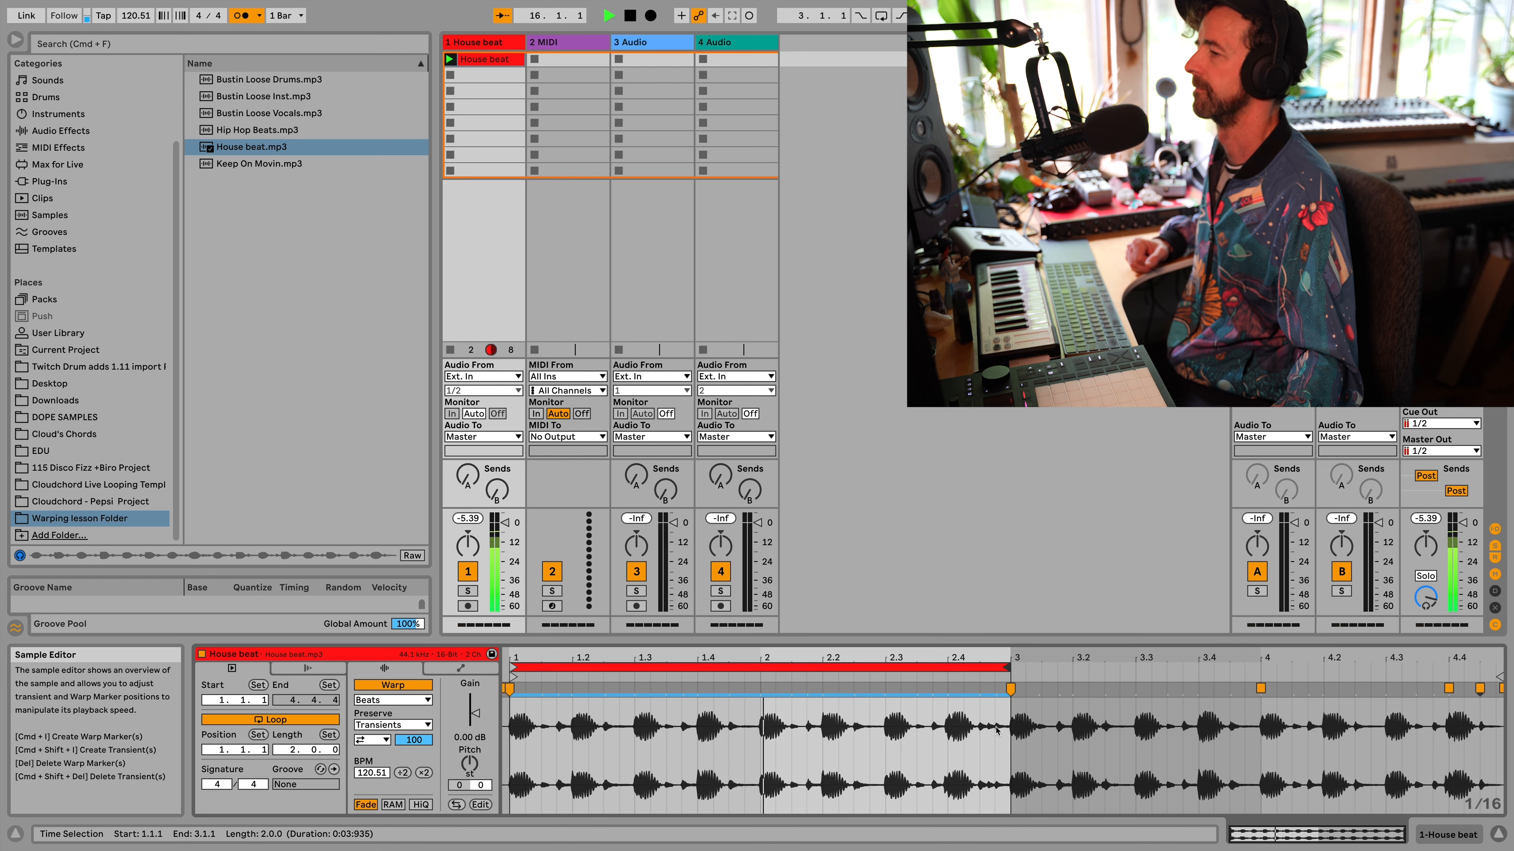
key("space")
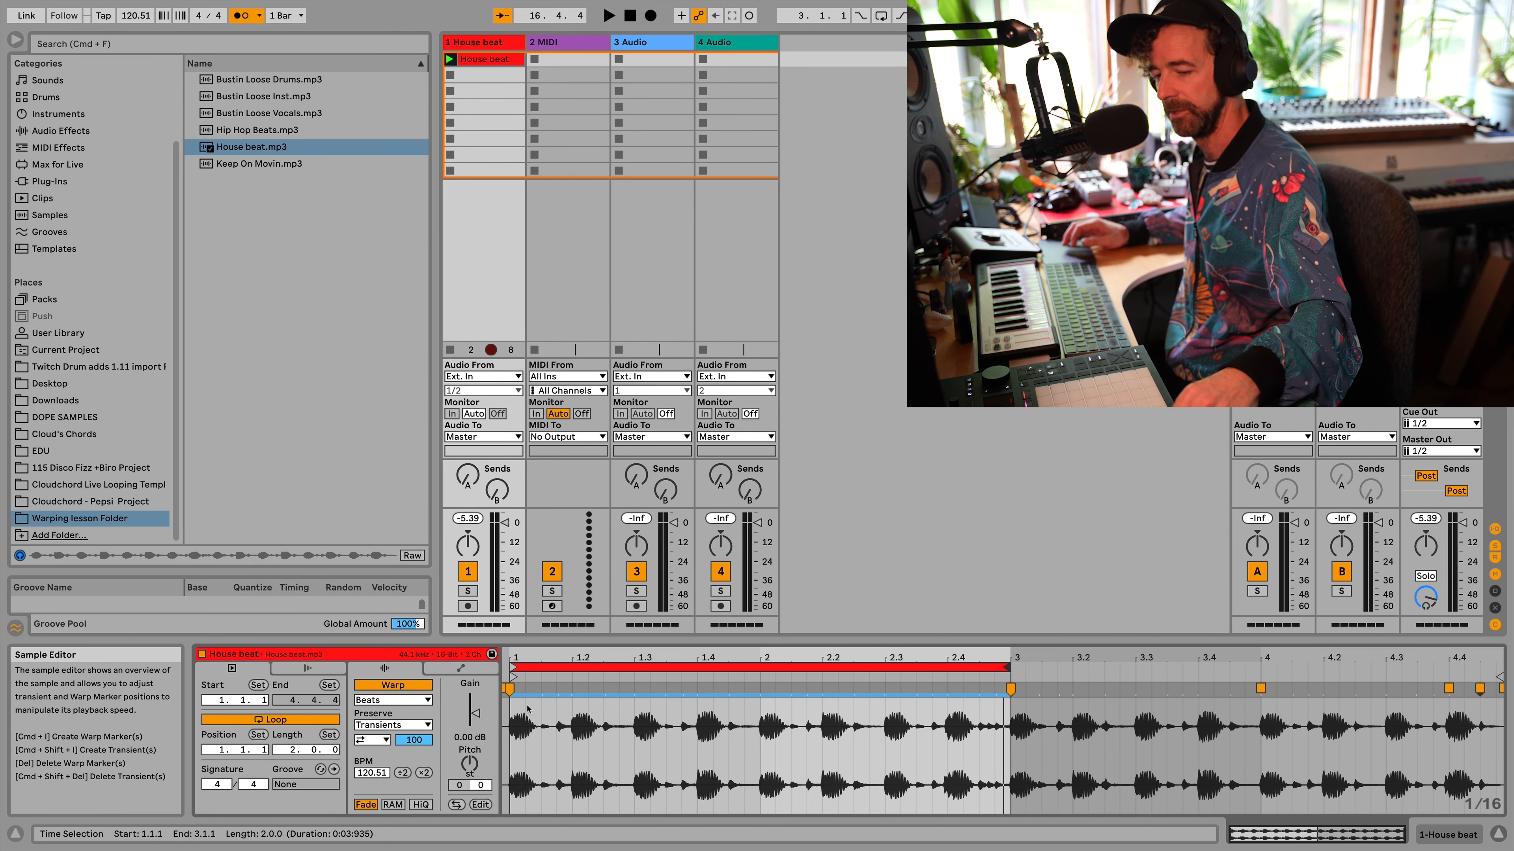
- Turn off the metronome, try the Complex warp mode on the House beat clip and set it back to Beats
left_click(243, 15)
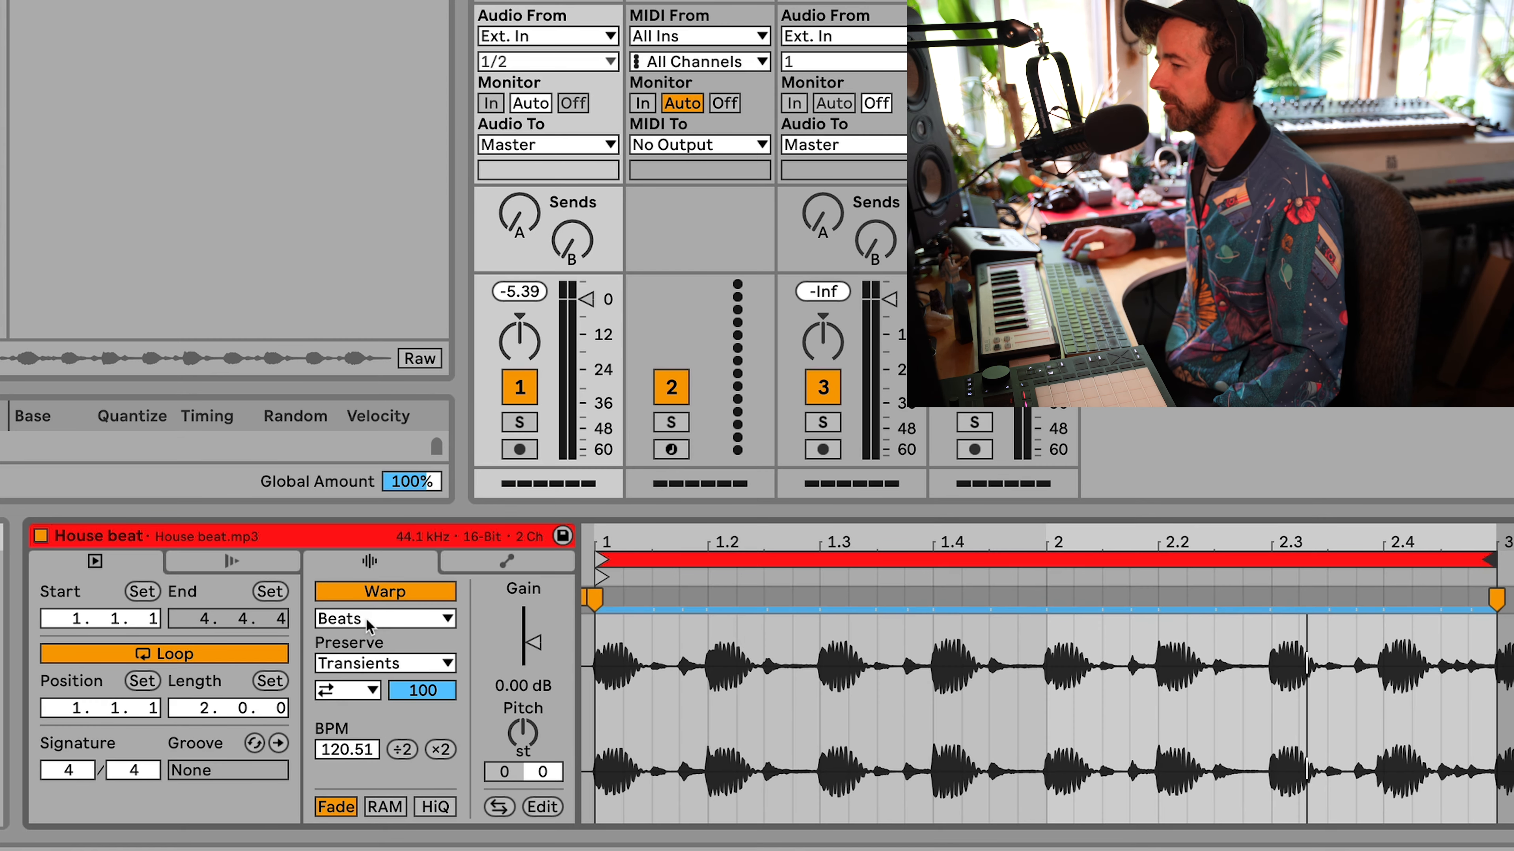
left_click(369, 620)
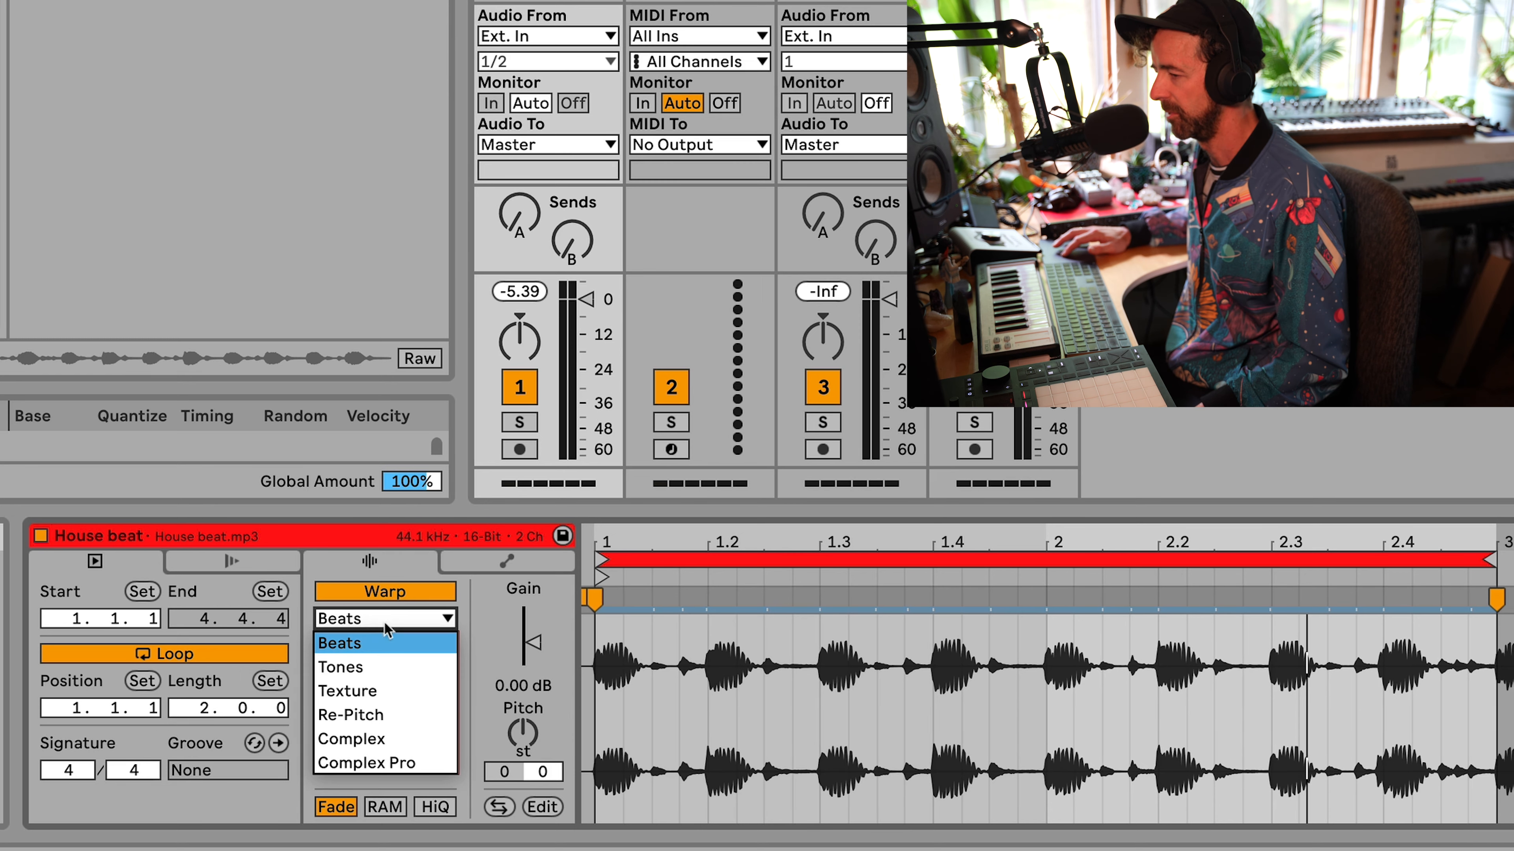
left_click(388, 739)
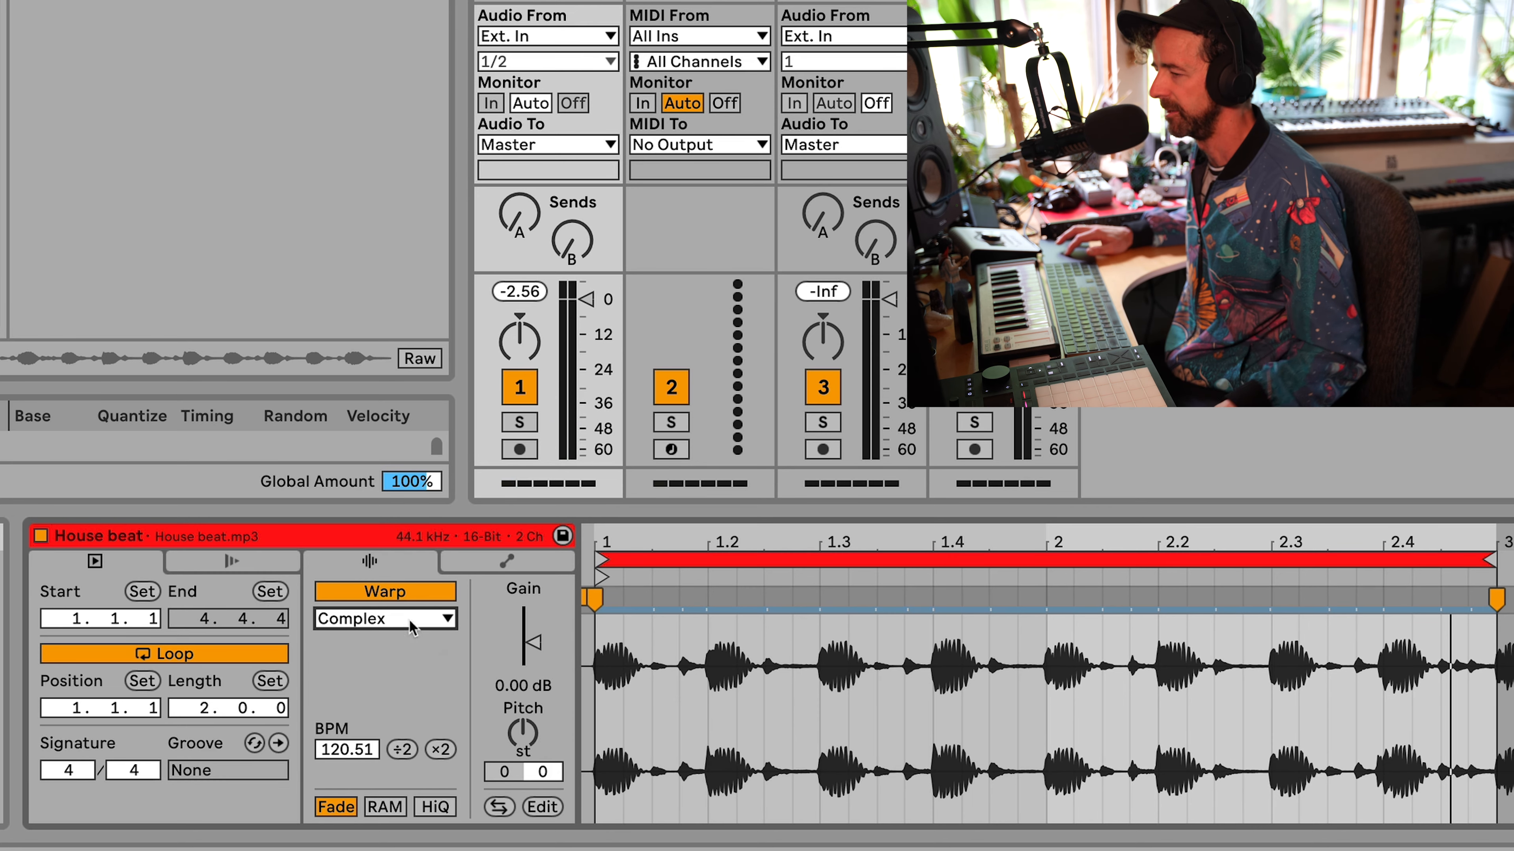
left_click(394, 619)
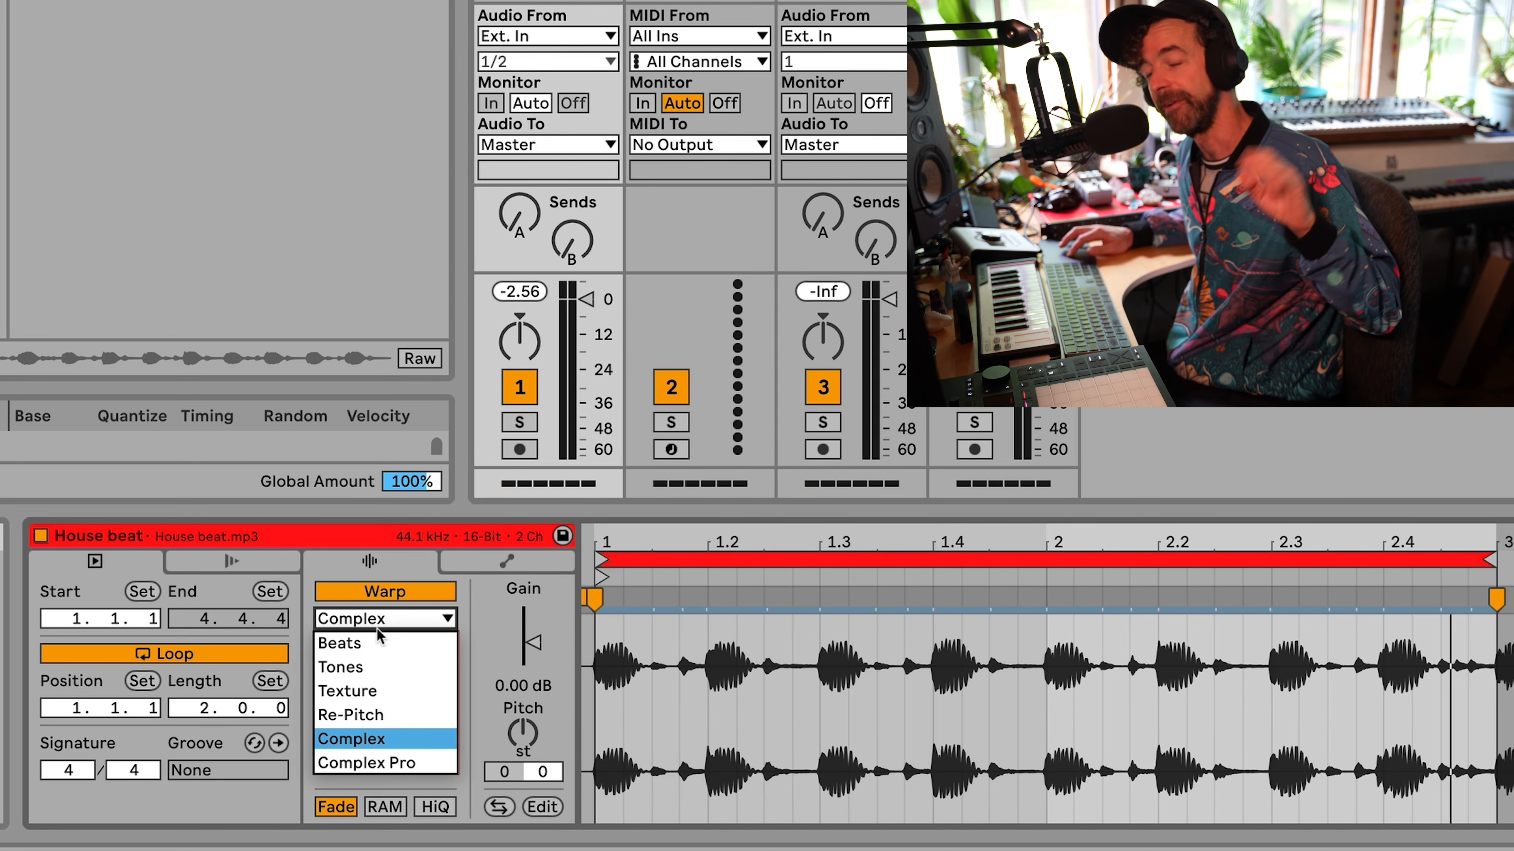
left_click(374, 642)
- Play the clip and set its transient loop mode to Off, so each segment plays to its end and stops
key("space")
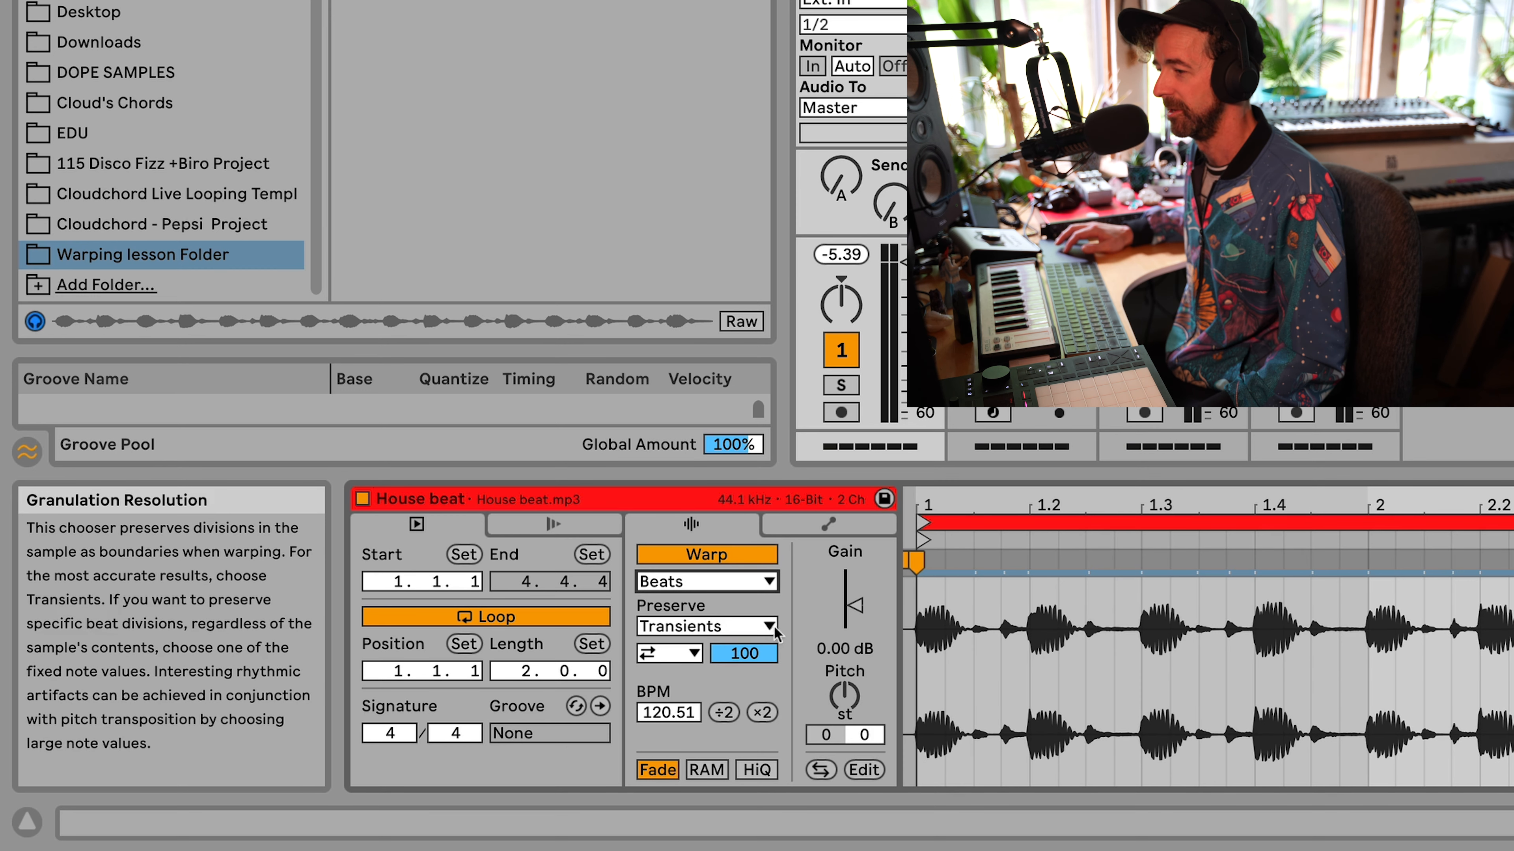
left_click(657, 654)
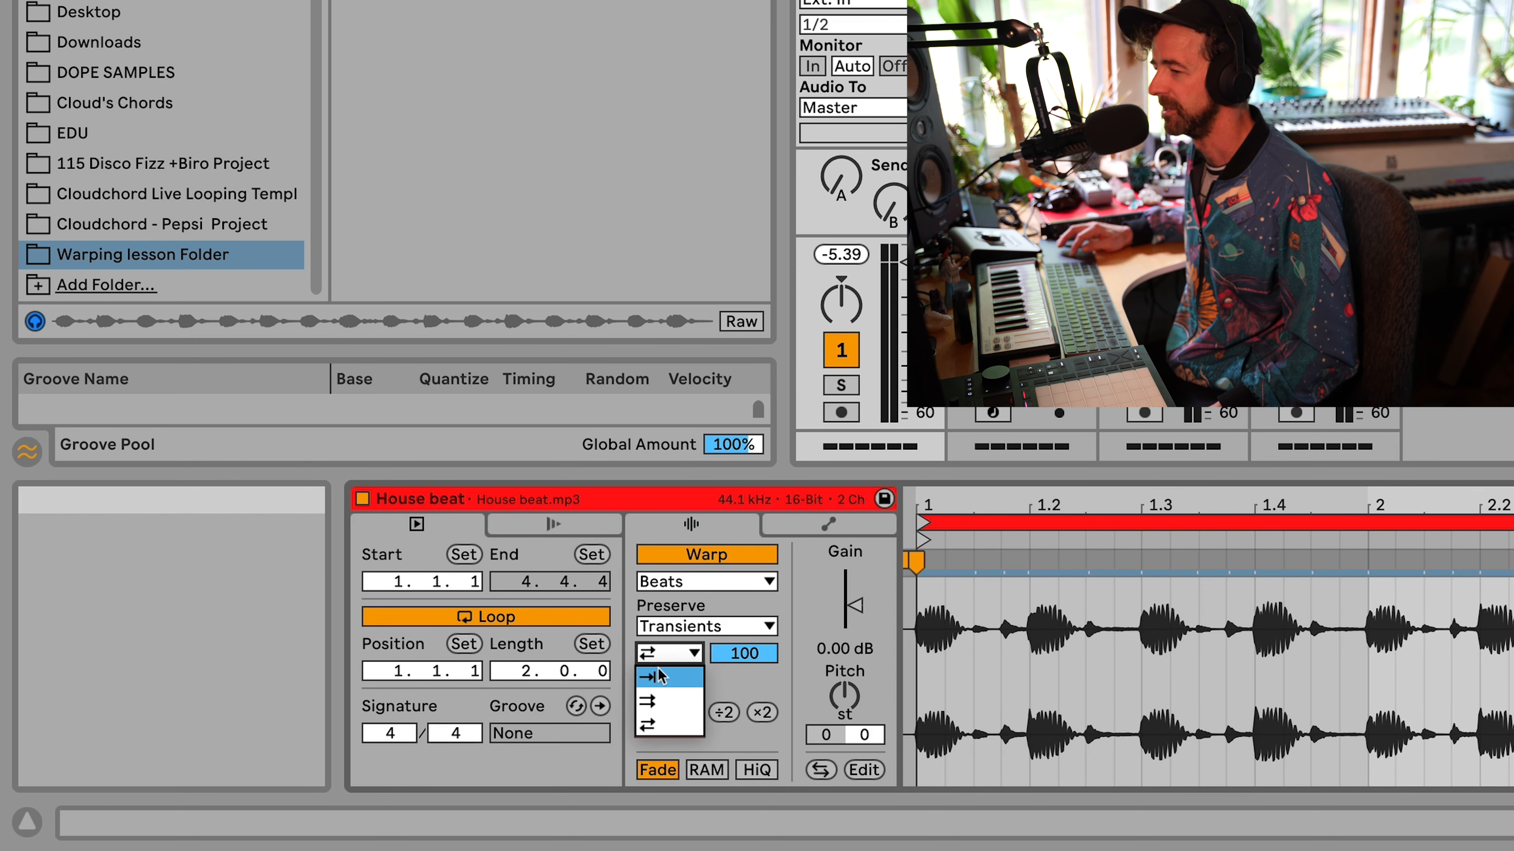
left_click(666, 678)
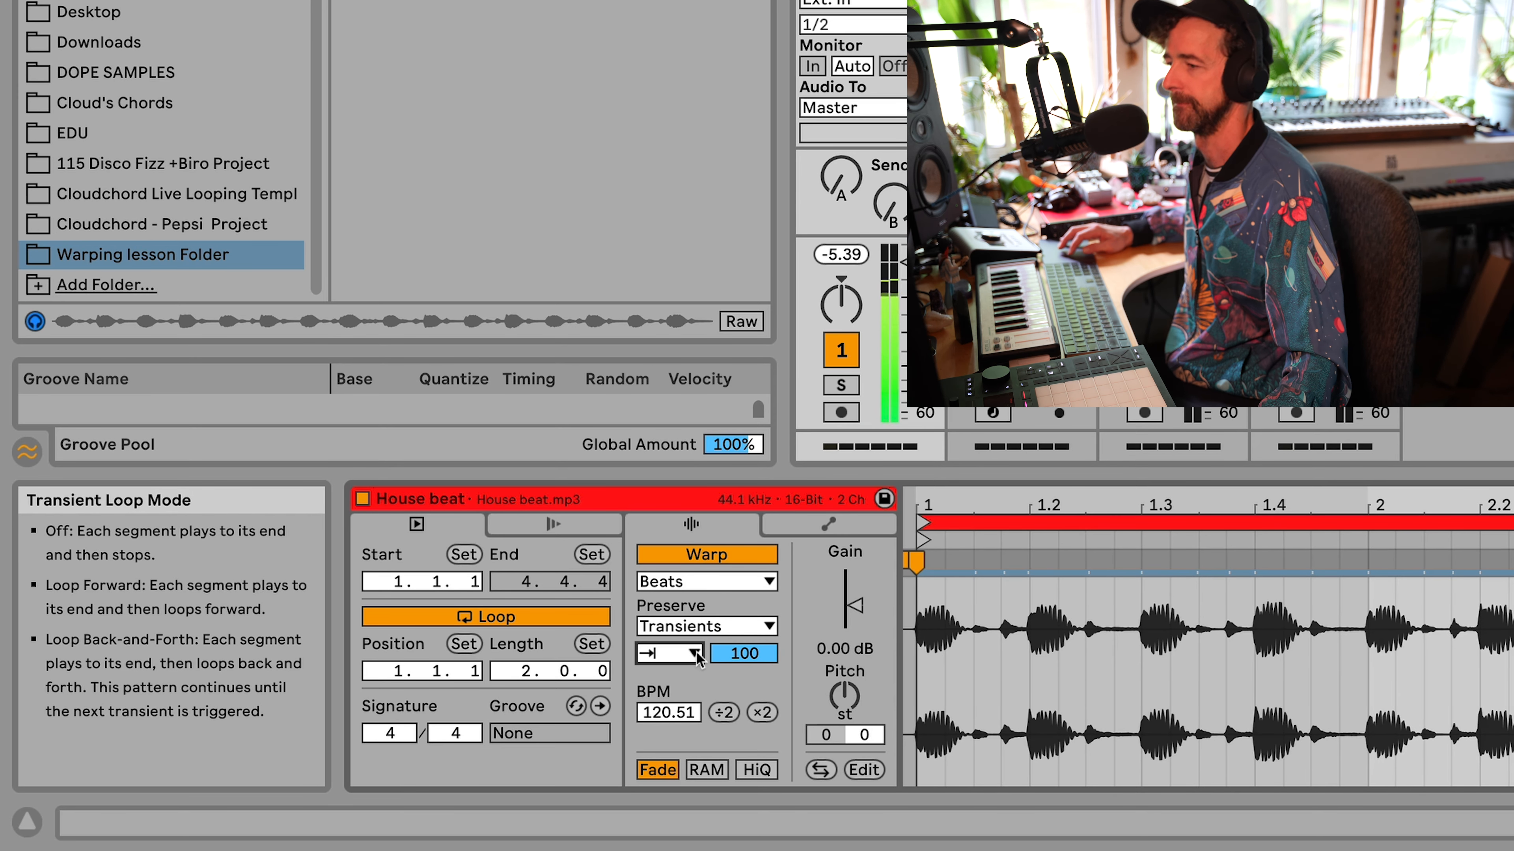
- Audition the Preserve settings 1/16, 1/32 and 1/2 on the House beat clip, ending back on Transients
left_click(708, 633)
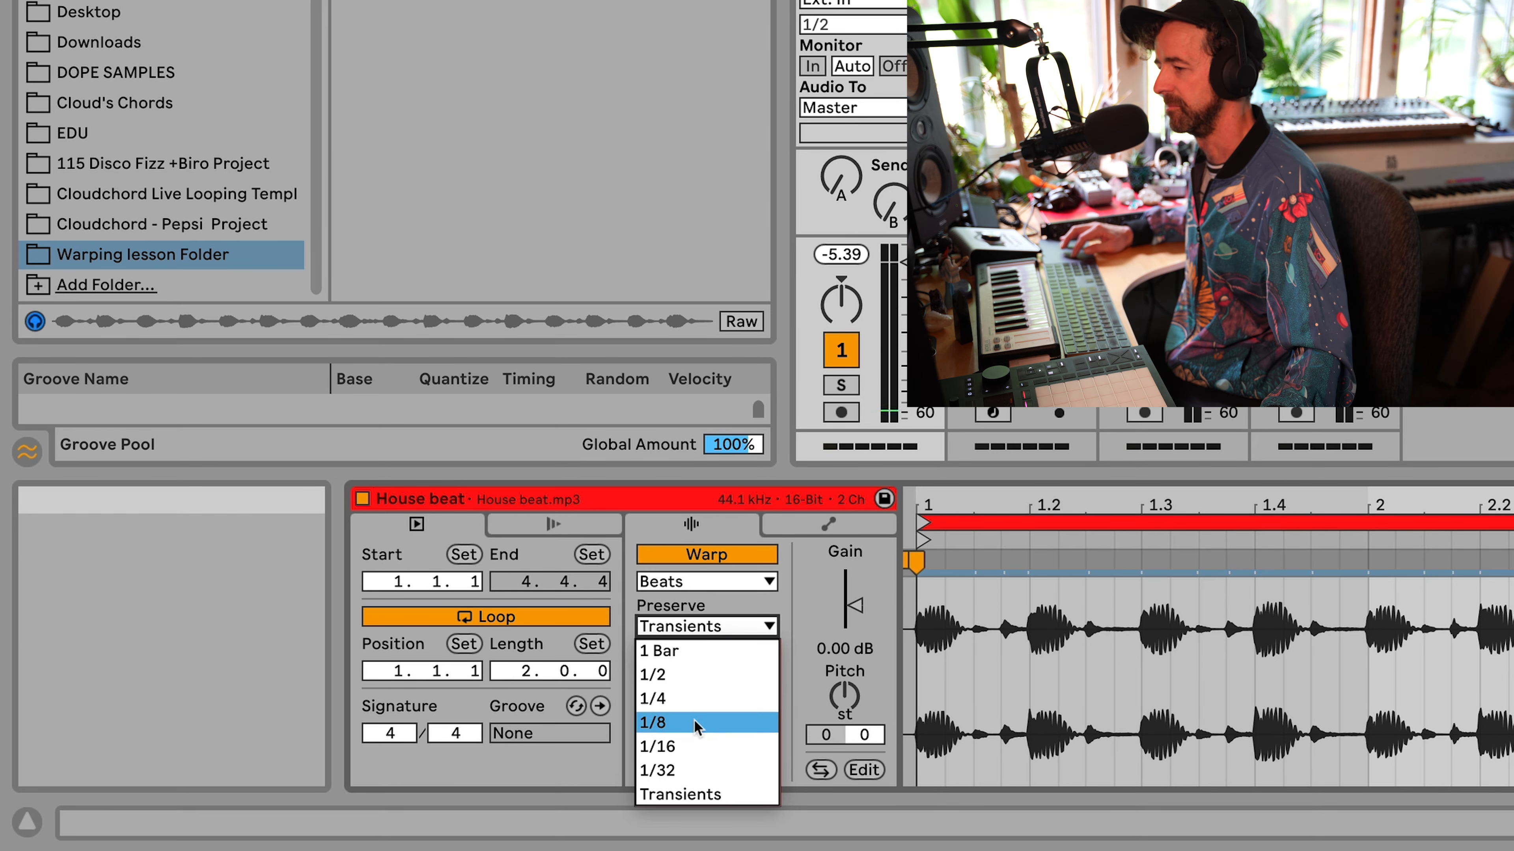
left_click(691, 742)
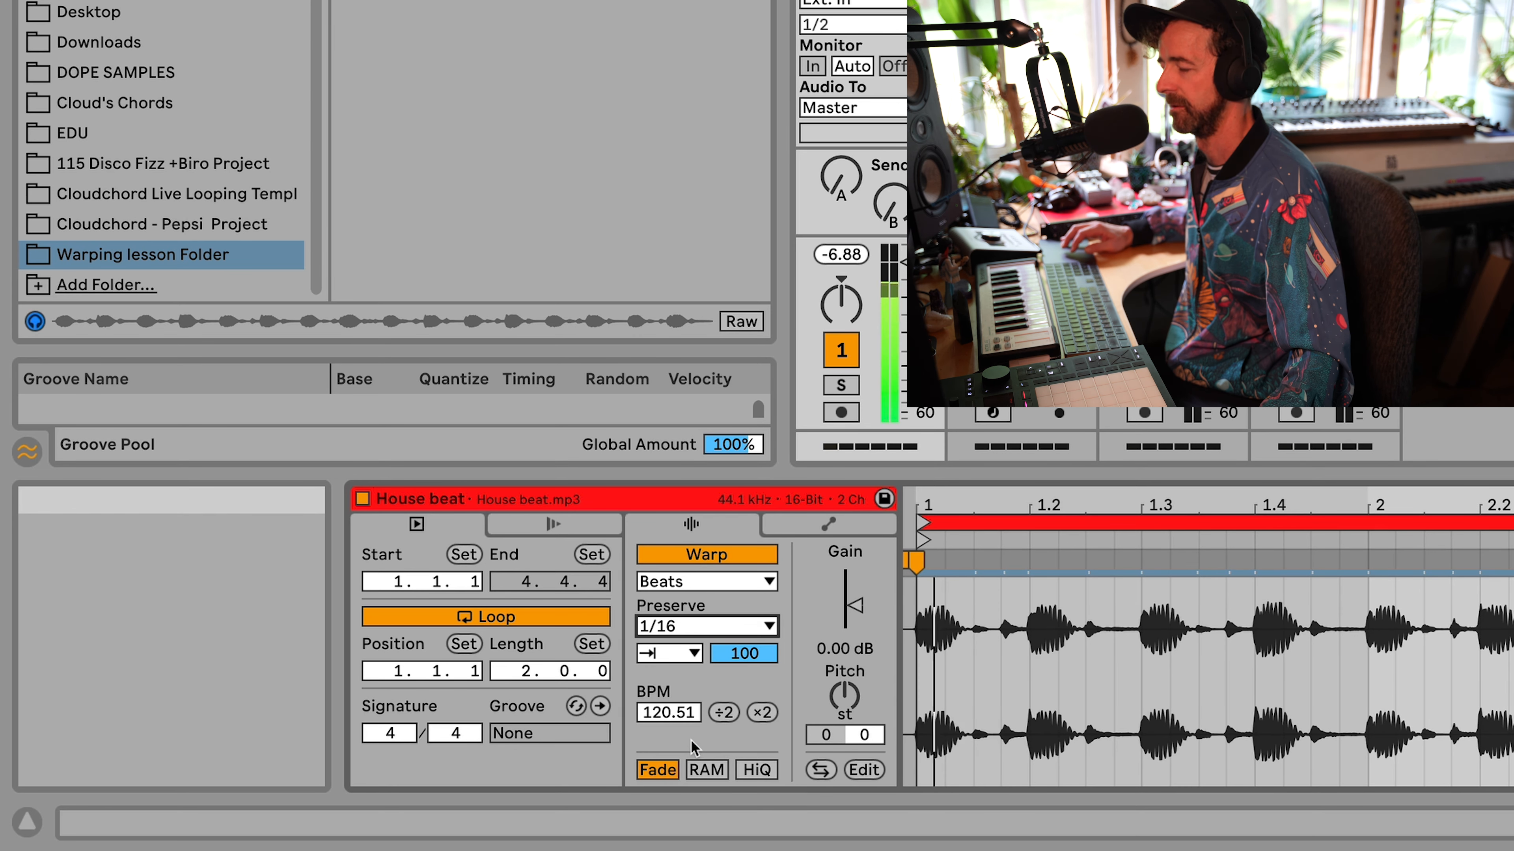
left_click(701, 624)
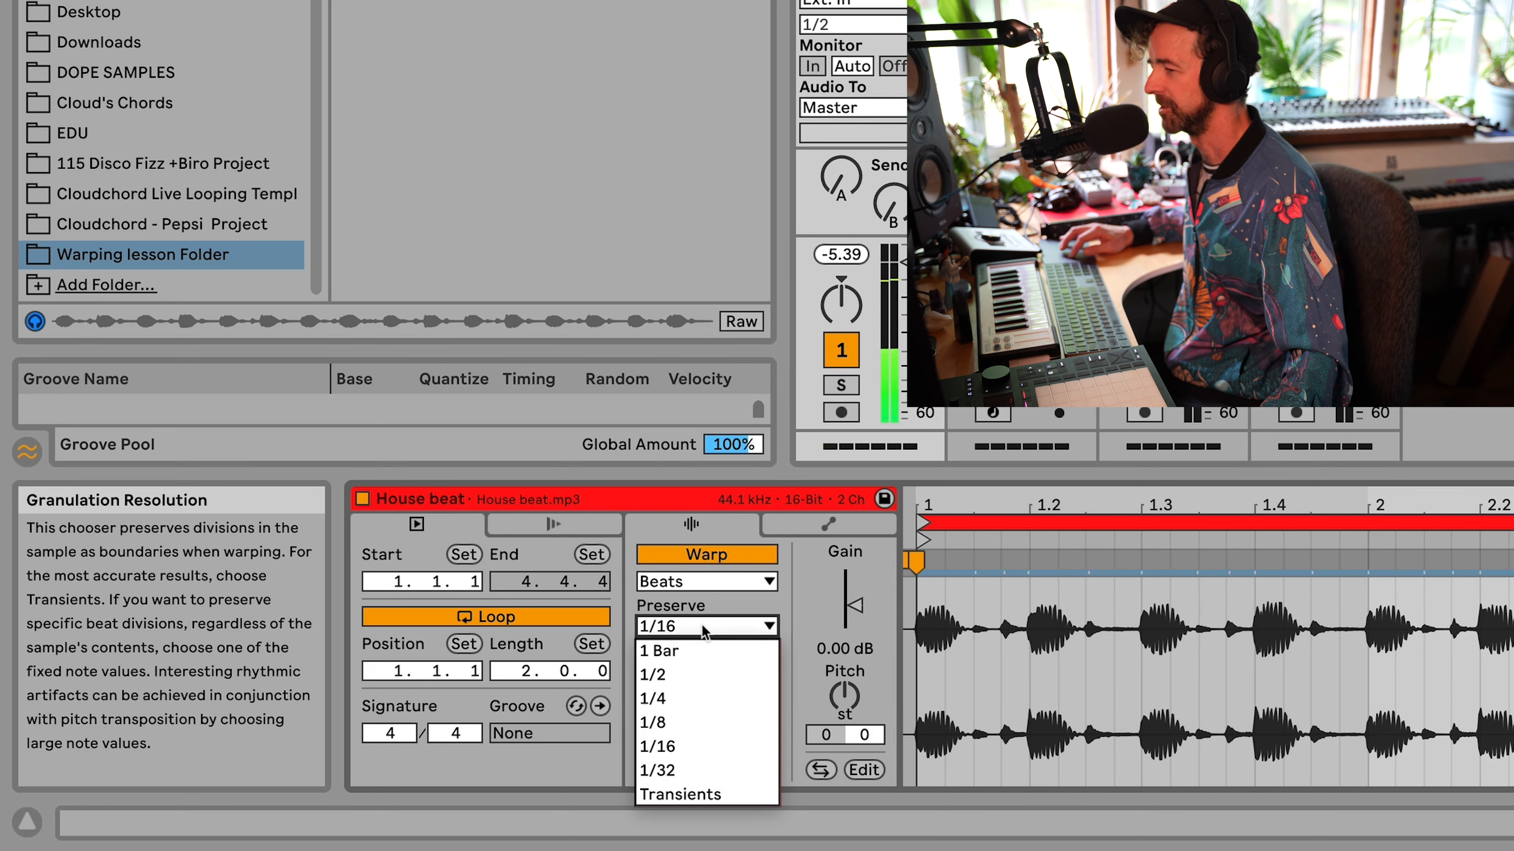
left_click(702, 769)
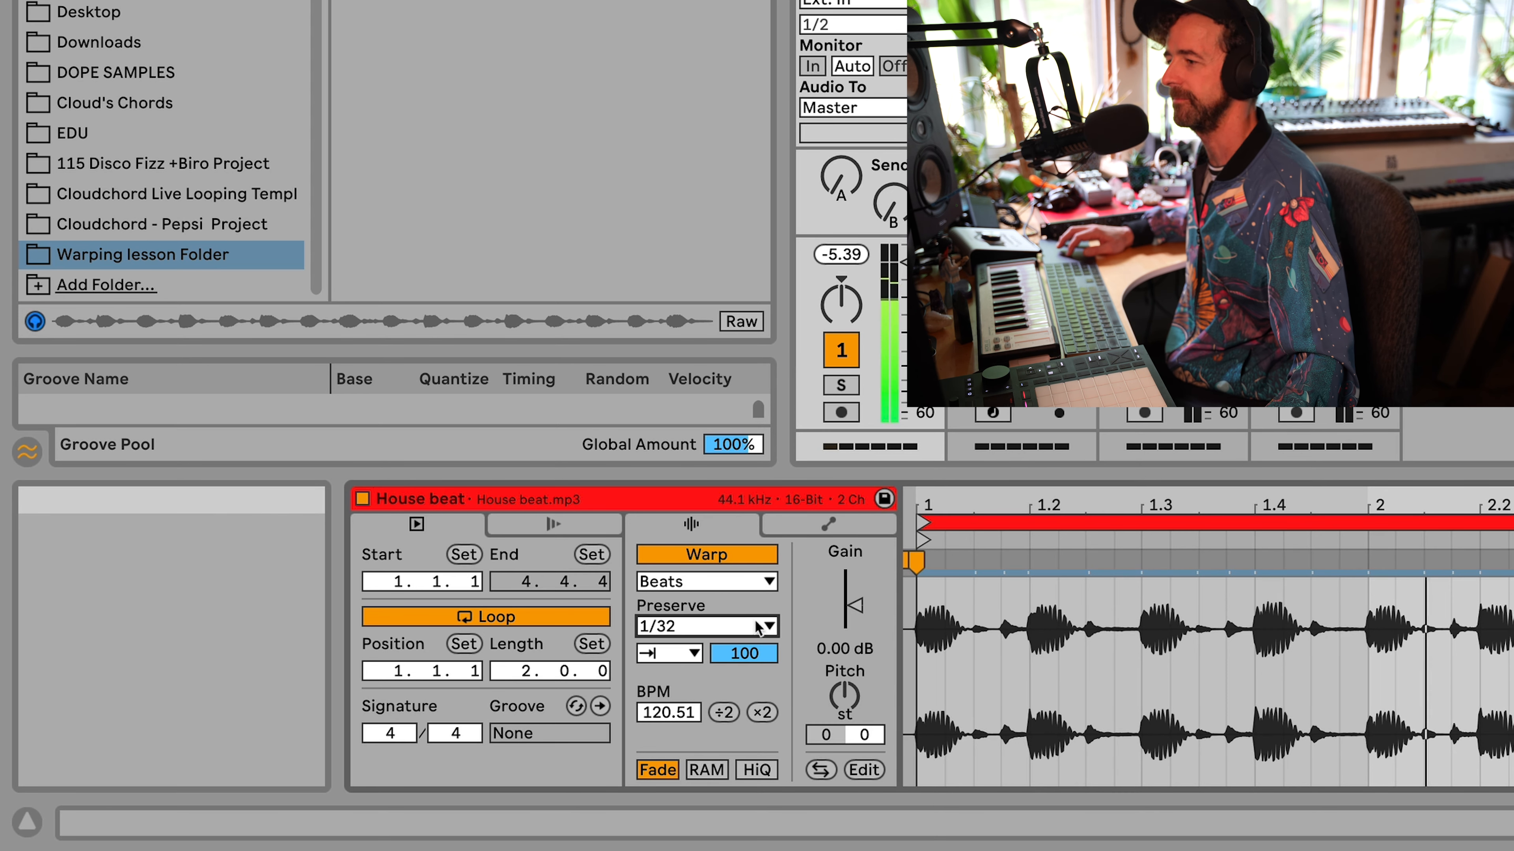
left_click(737, 632)
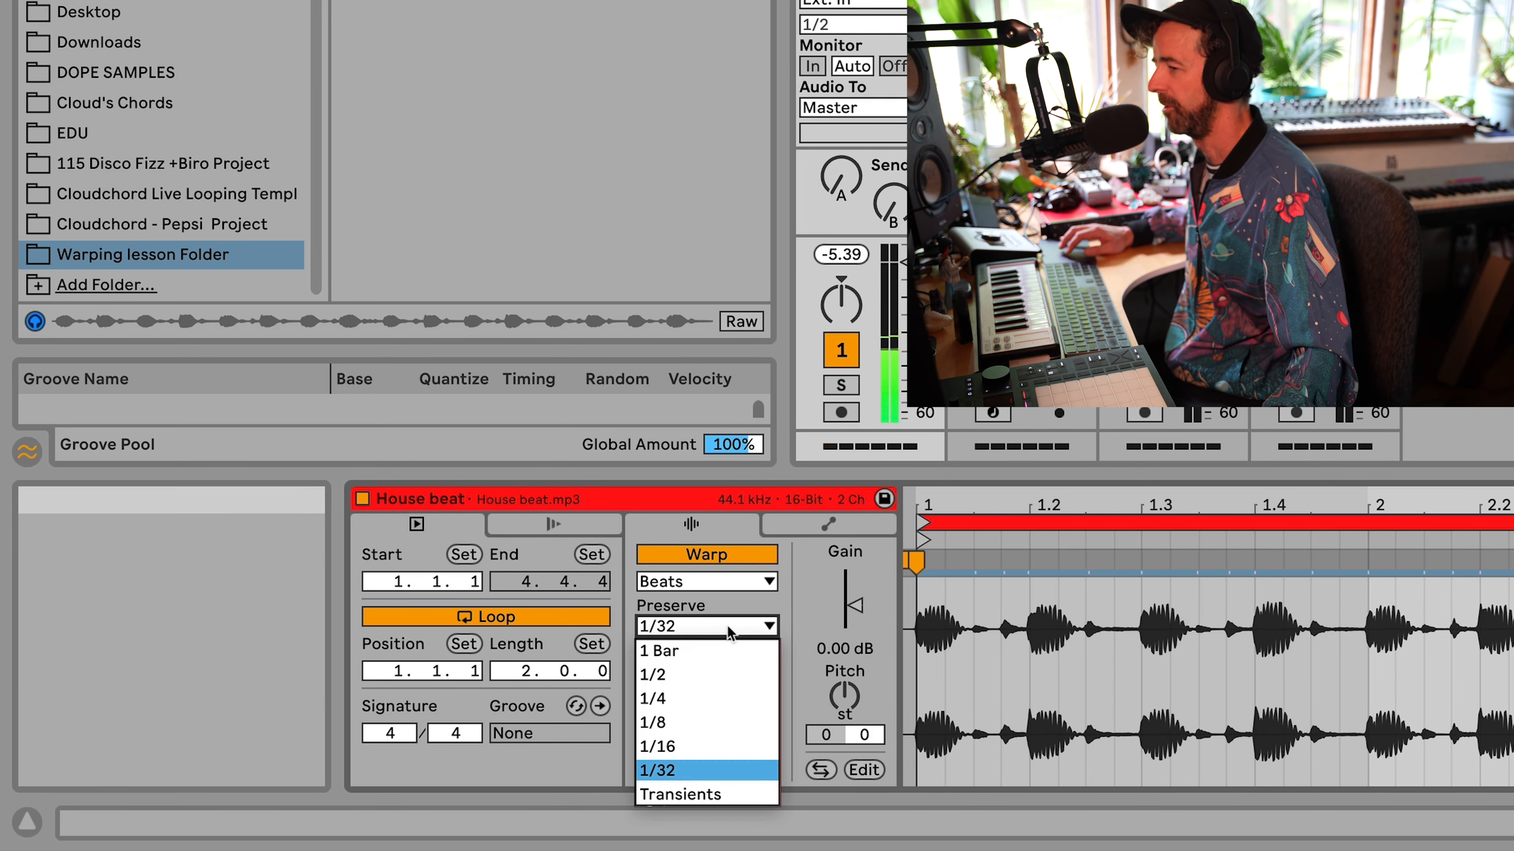
left_click(688, 675)
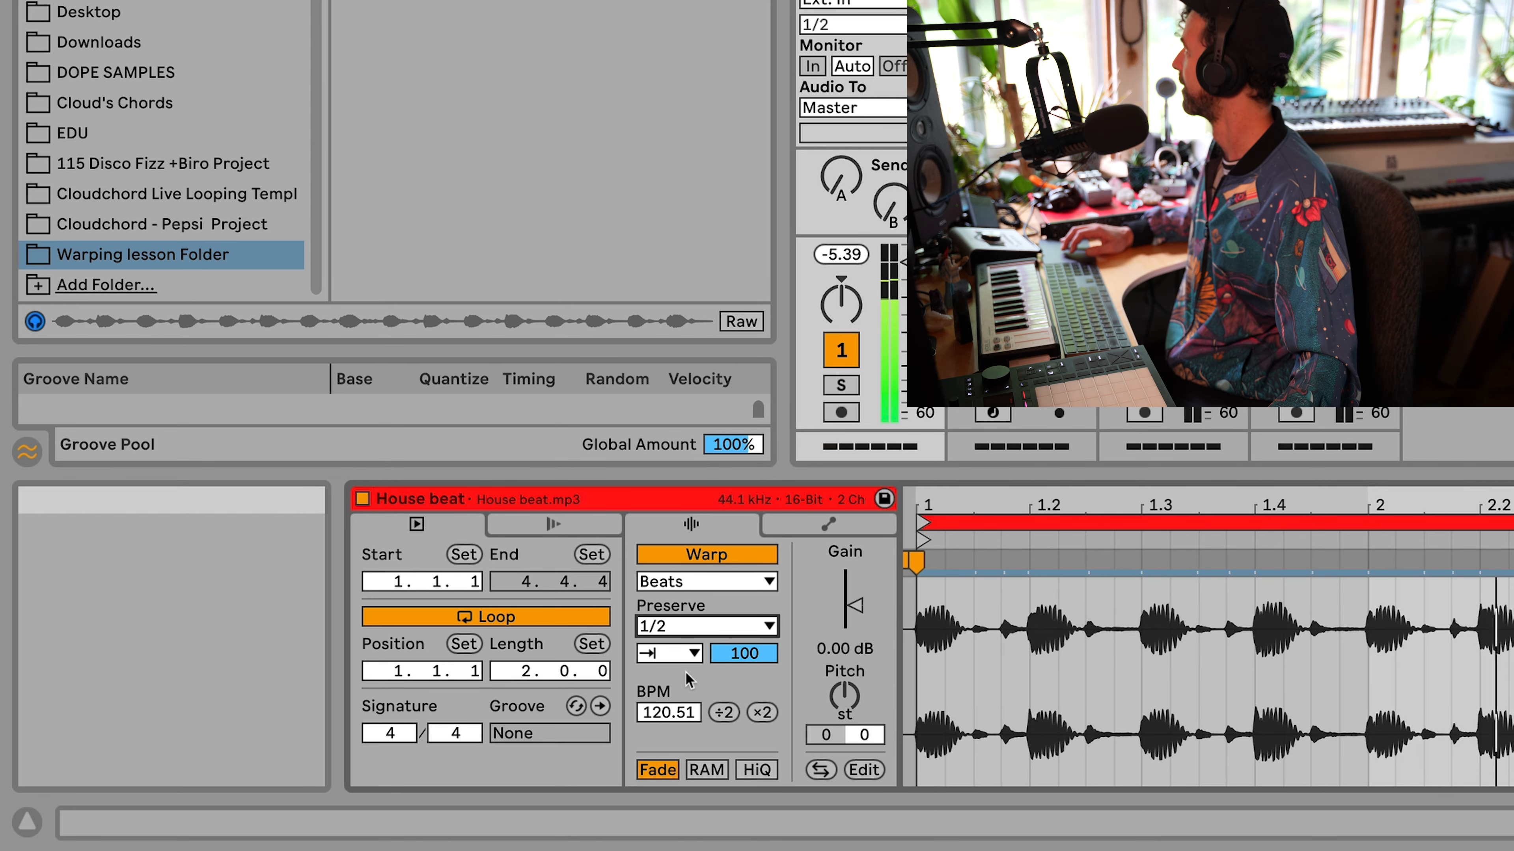
left_click(688, 630)
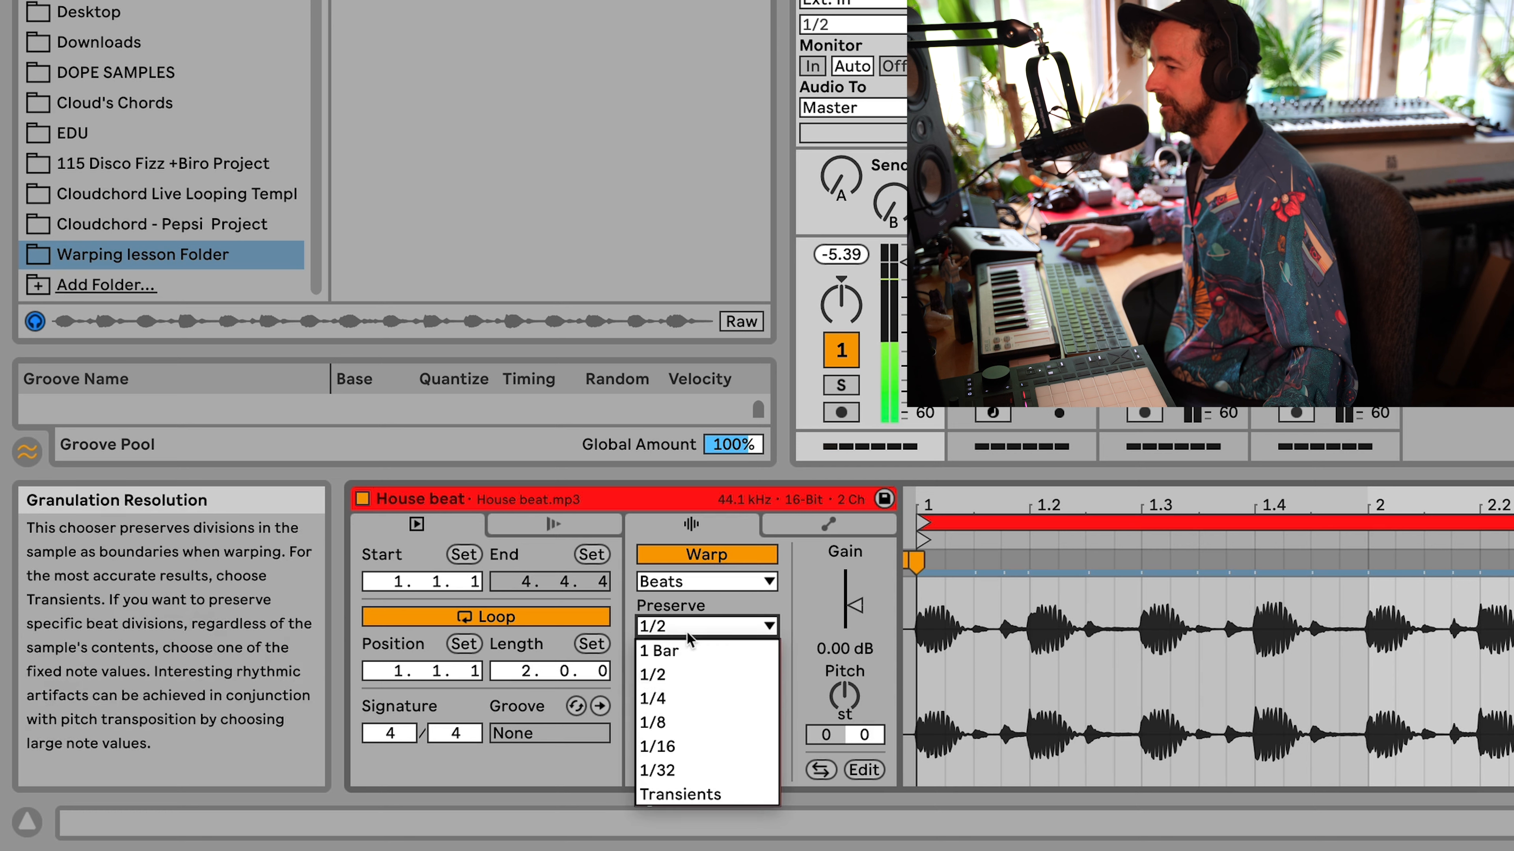
left_click(686, 794)
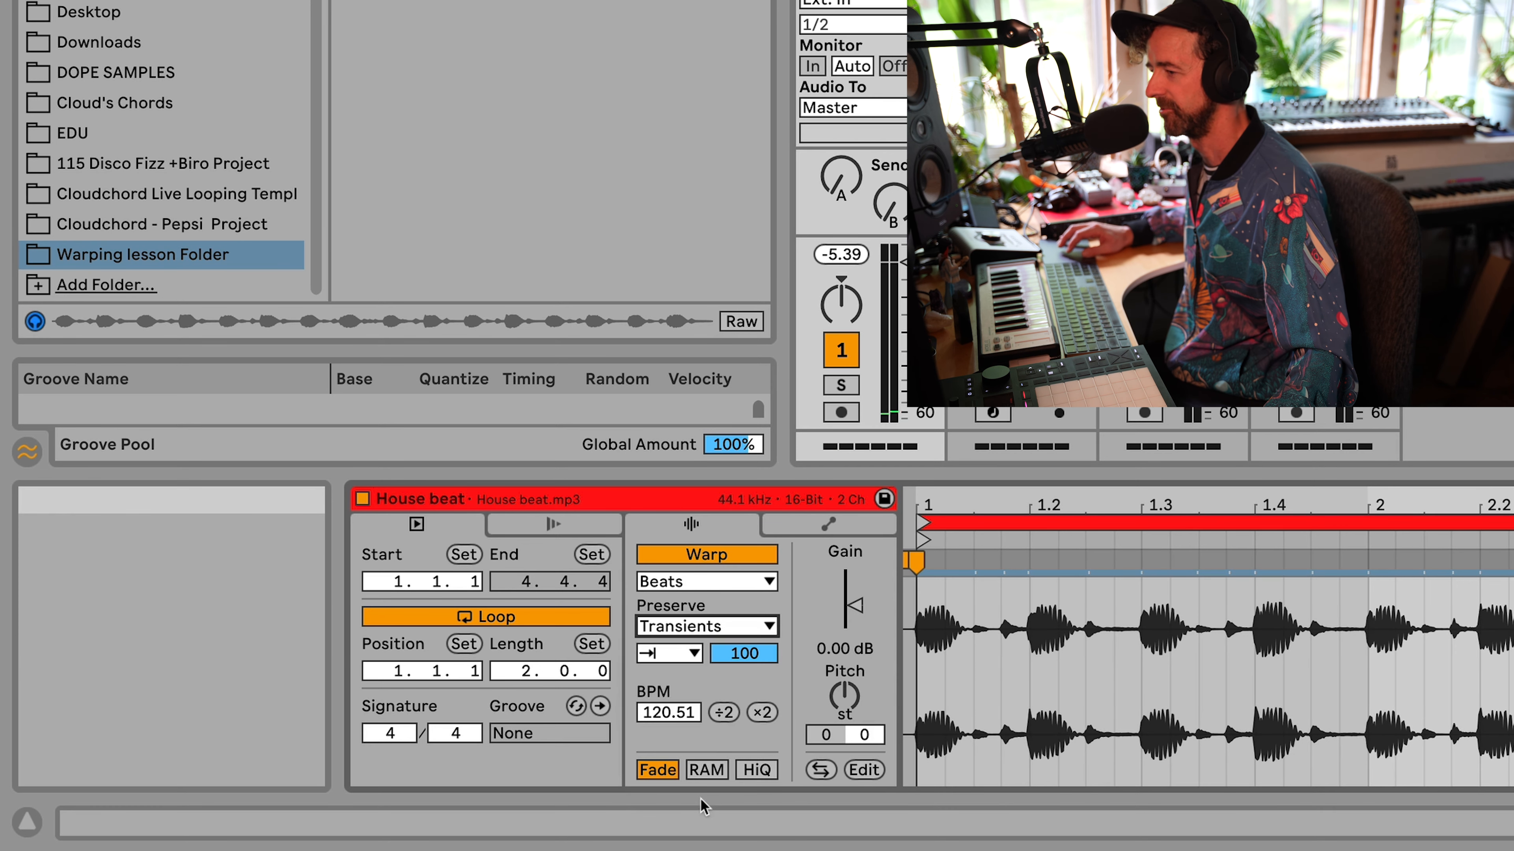
- Lower the House beat clip's transient envelope to 63, adjust it further and audition the gating effect
left_click_drag(741, 656, 742, 662)
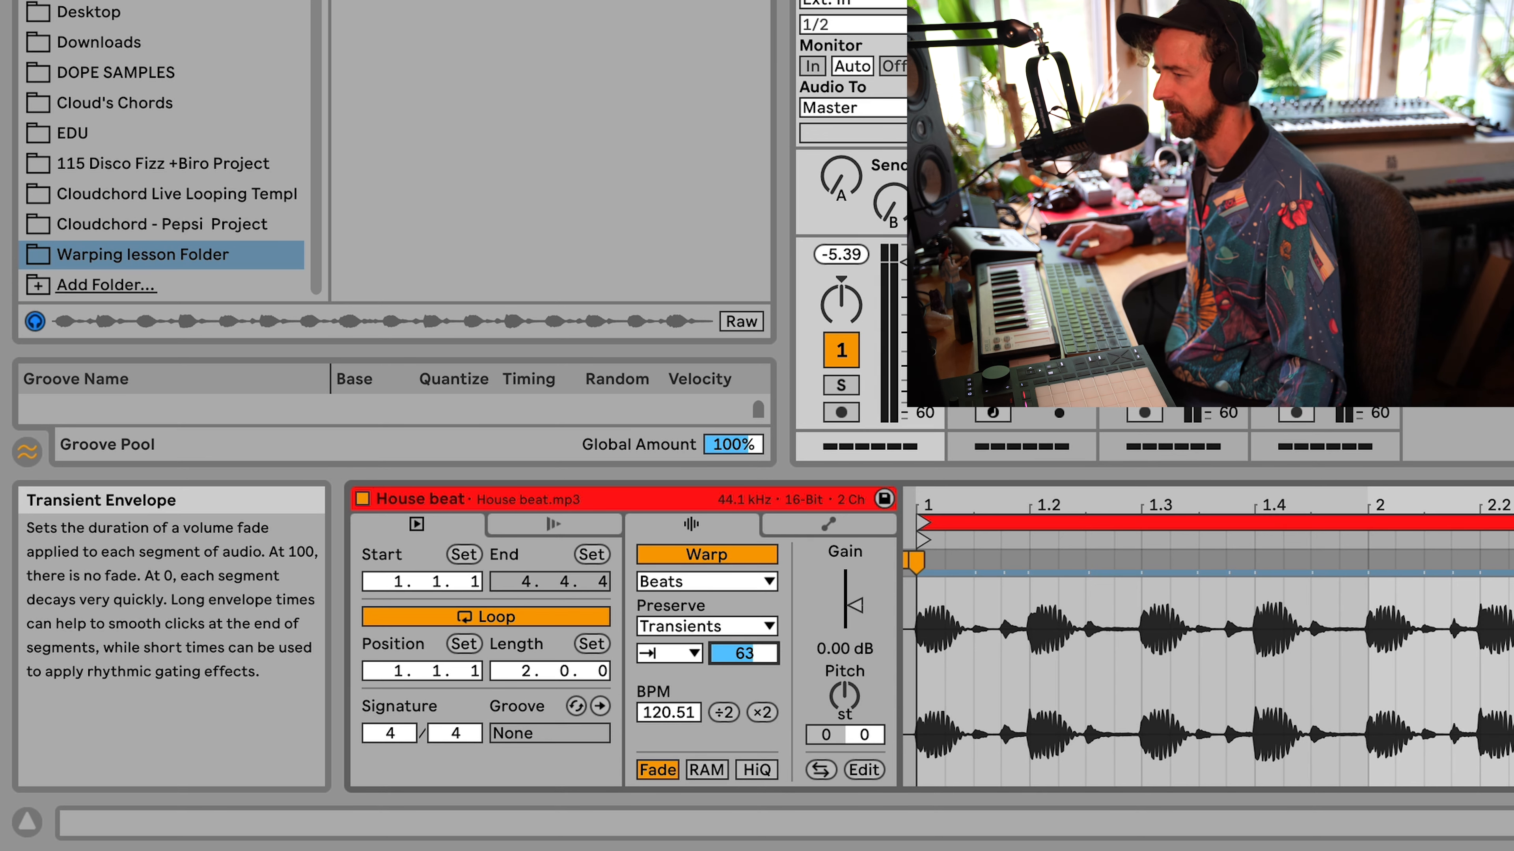
left_click_drag(745, 654, 745, 663)
key("space")
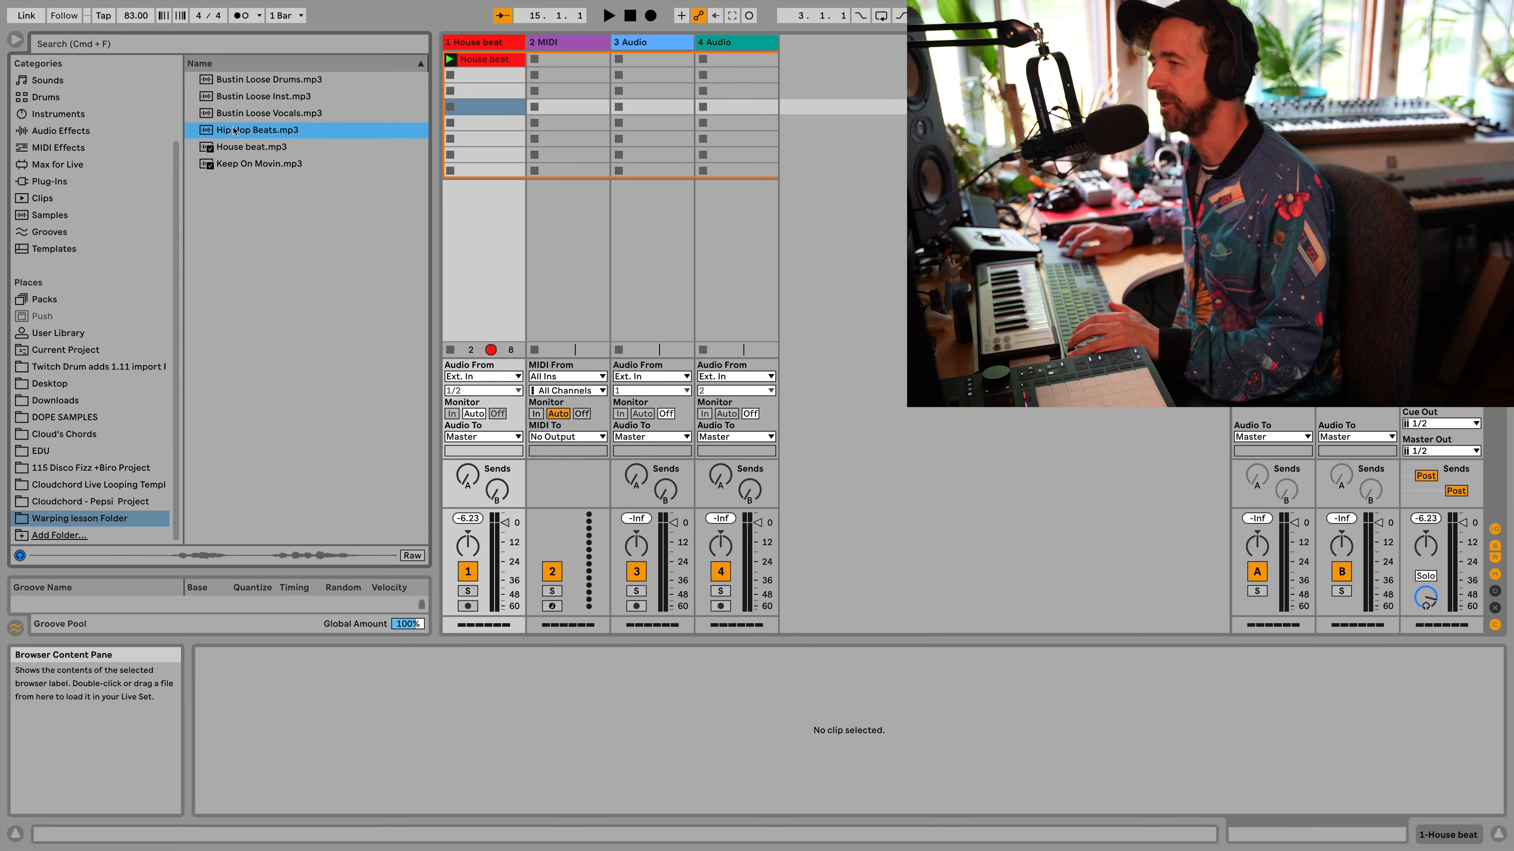
- Load Hip Hop Beats.mp3 into the third clip slot of the House beat track and set the clip's BPM to 95
left_click_drag(225, 133, 483, 90)
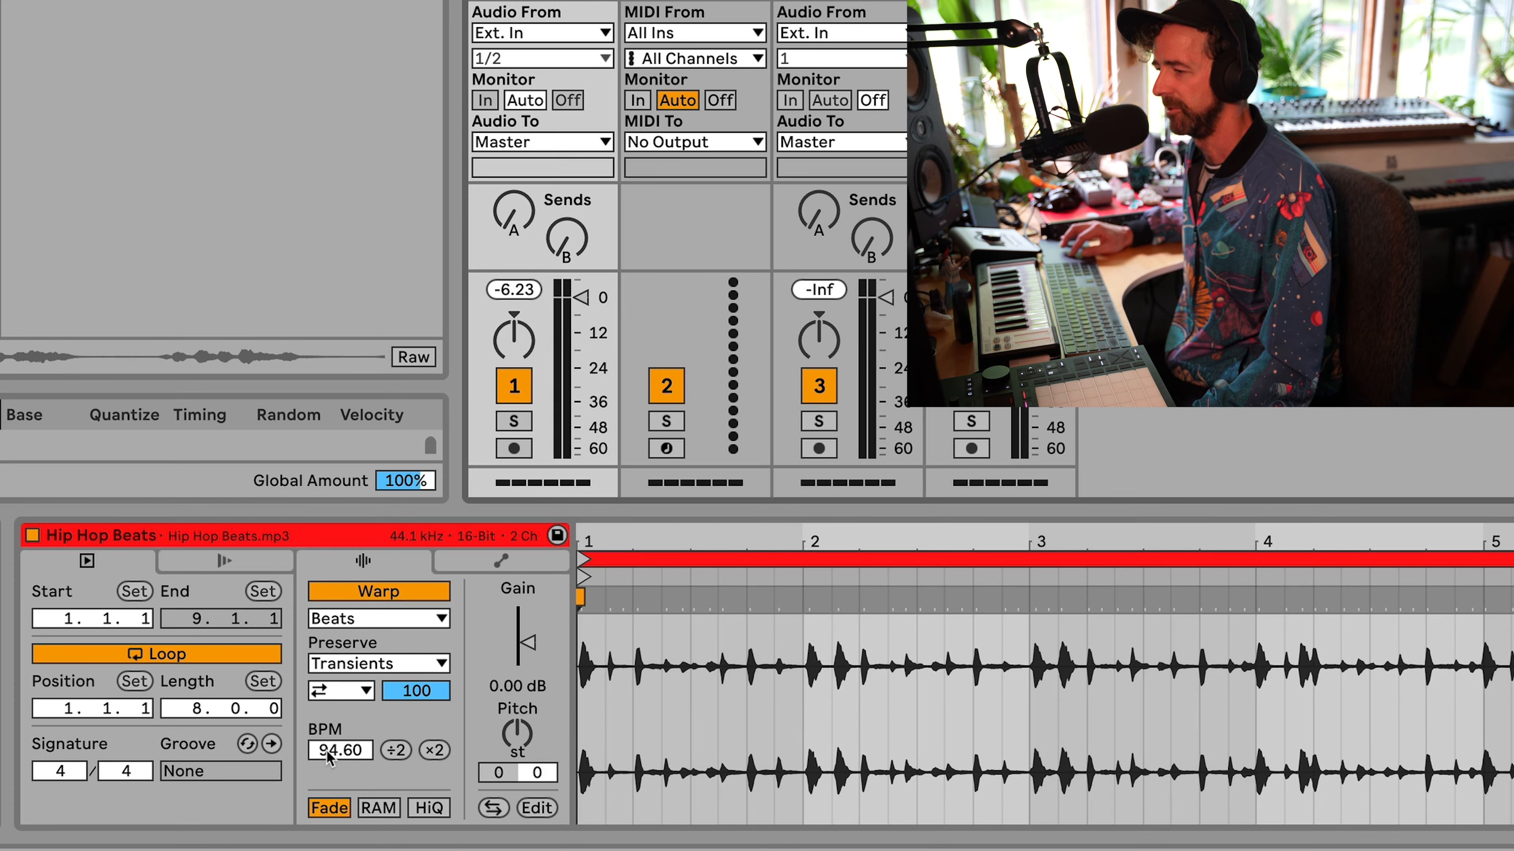
left_click(330, 750)
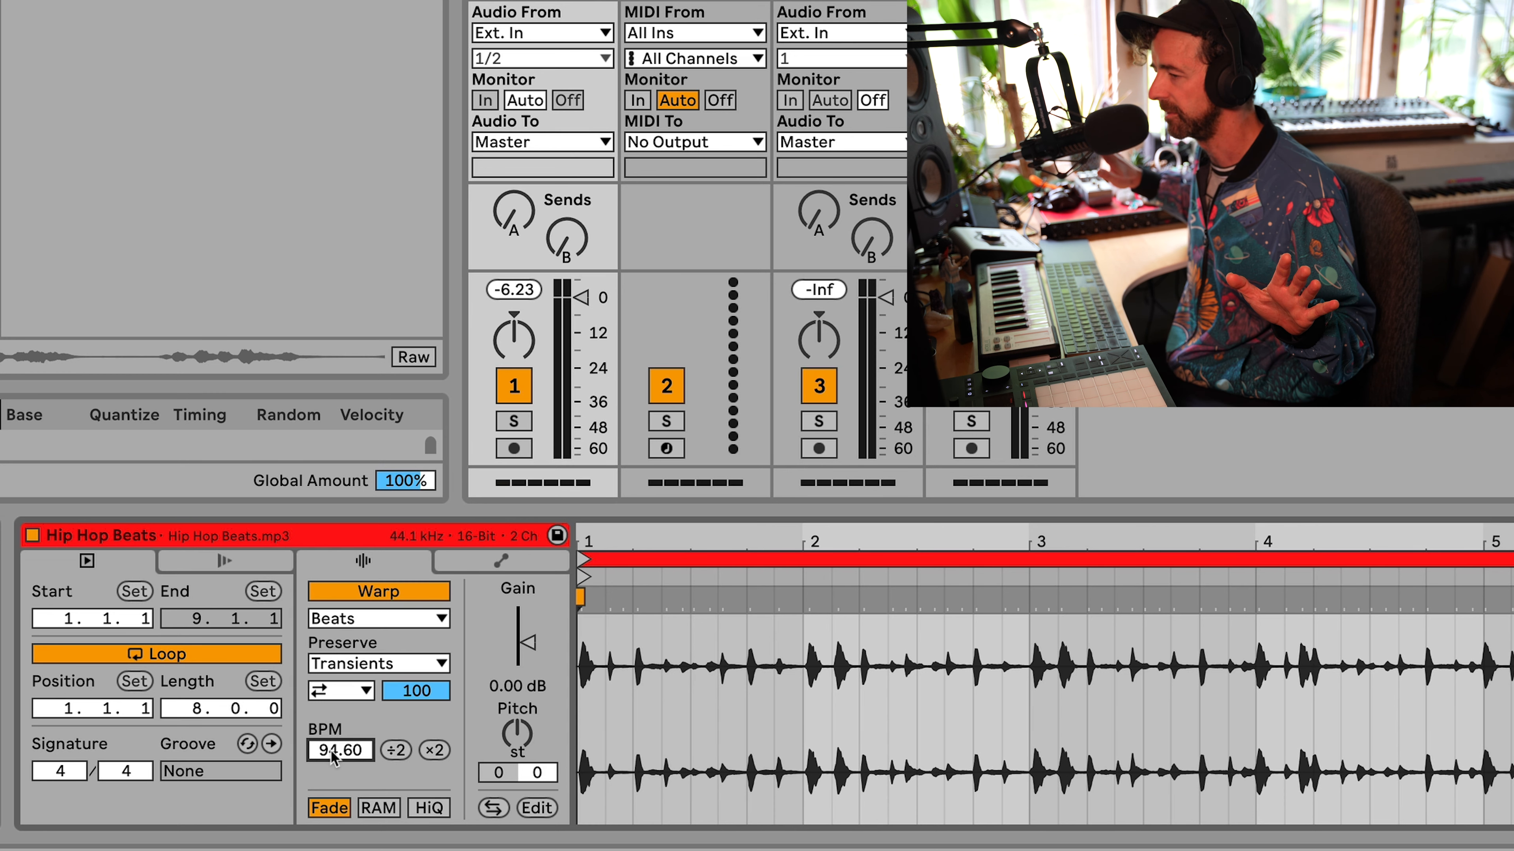
type("95")
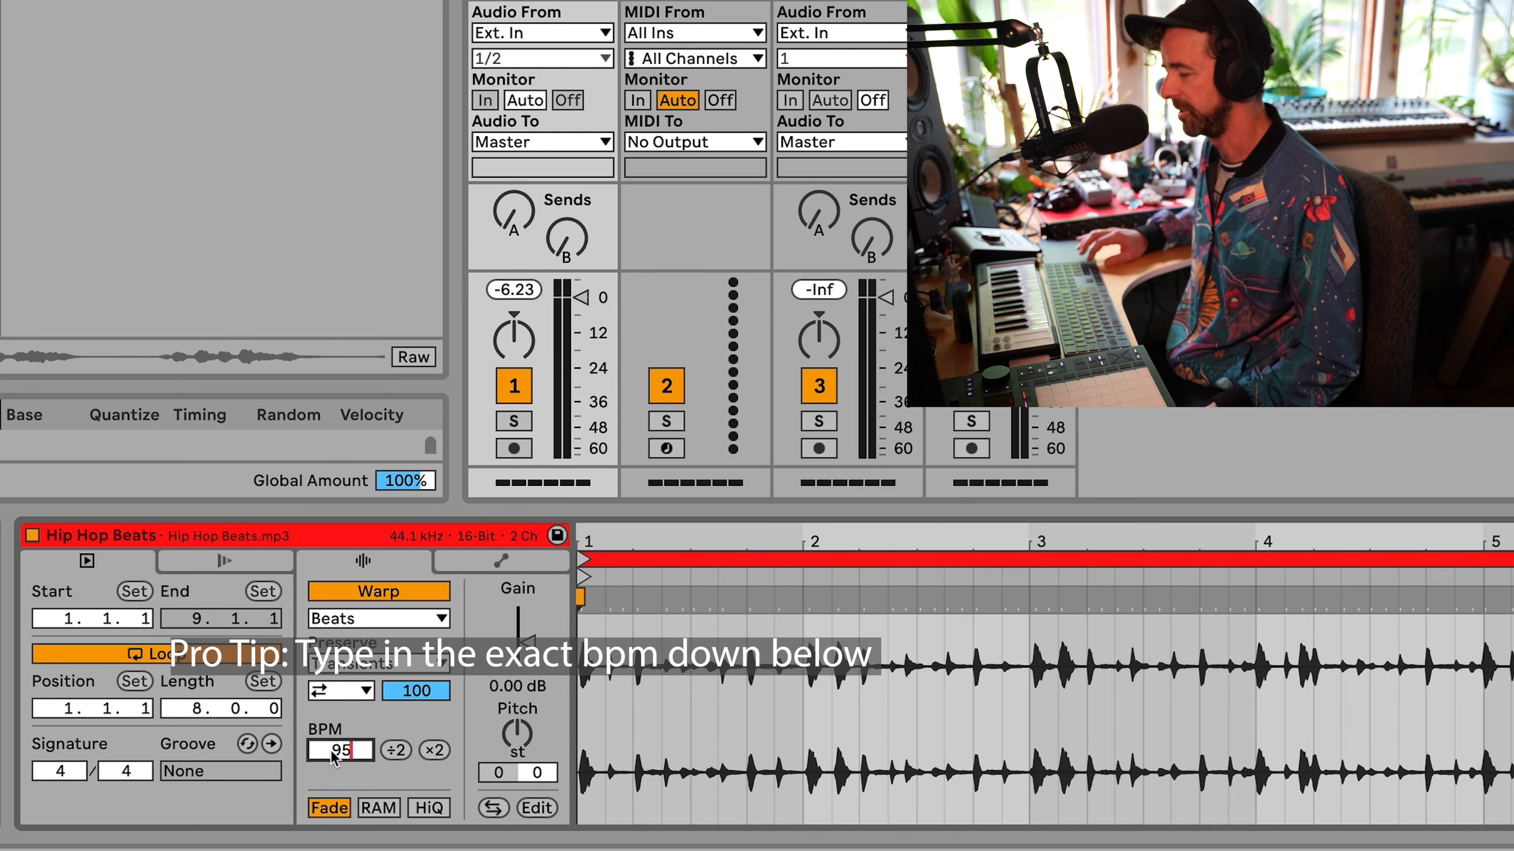
key("Return")
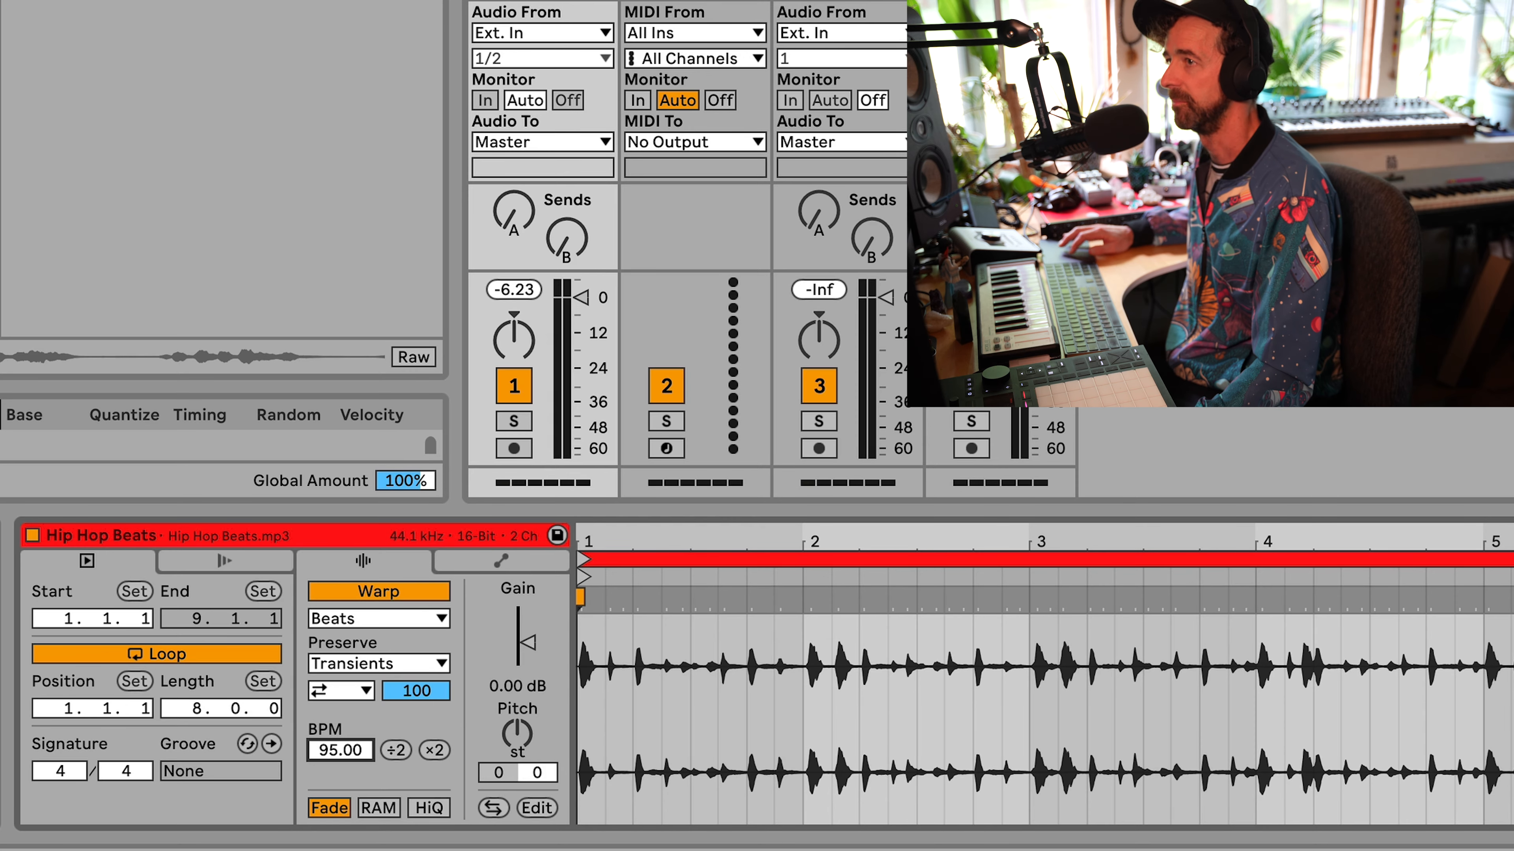
- Set the project tempo to 95 BPM and play the Hip Hop Beats clip to hear its timing
type("5")
key("Return")
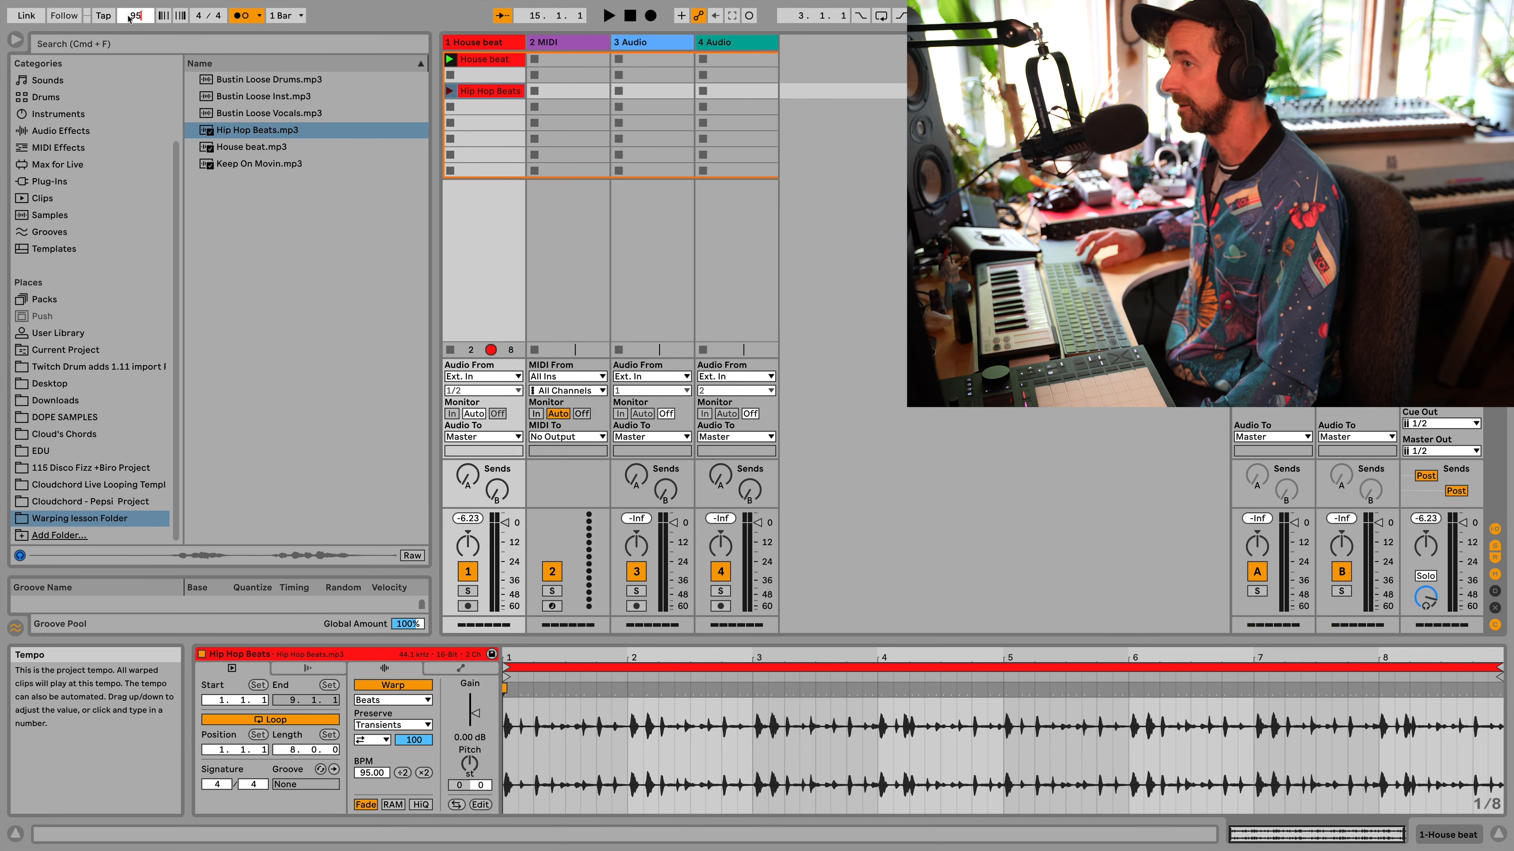
left_click(459, 93)
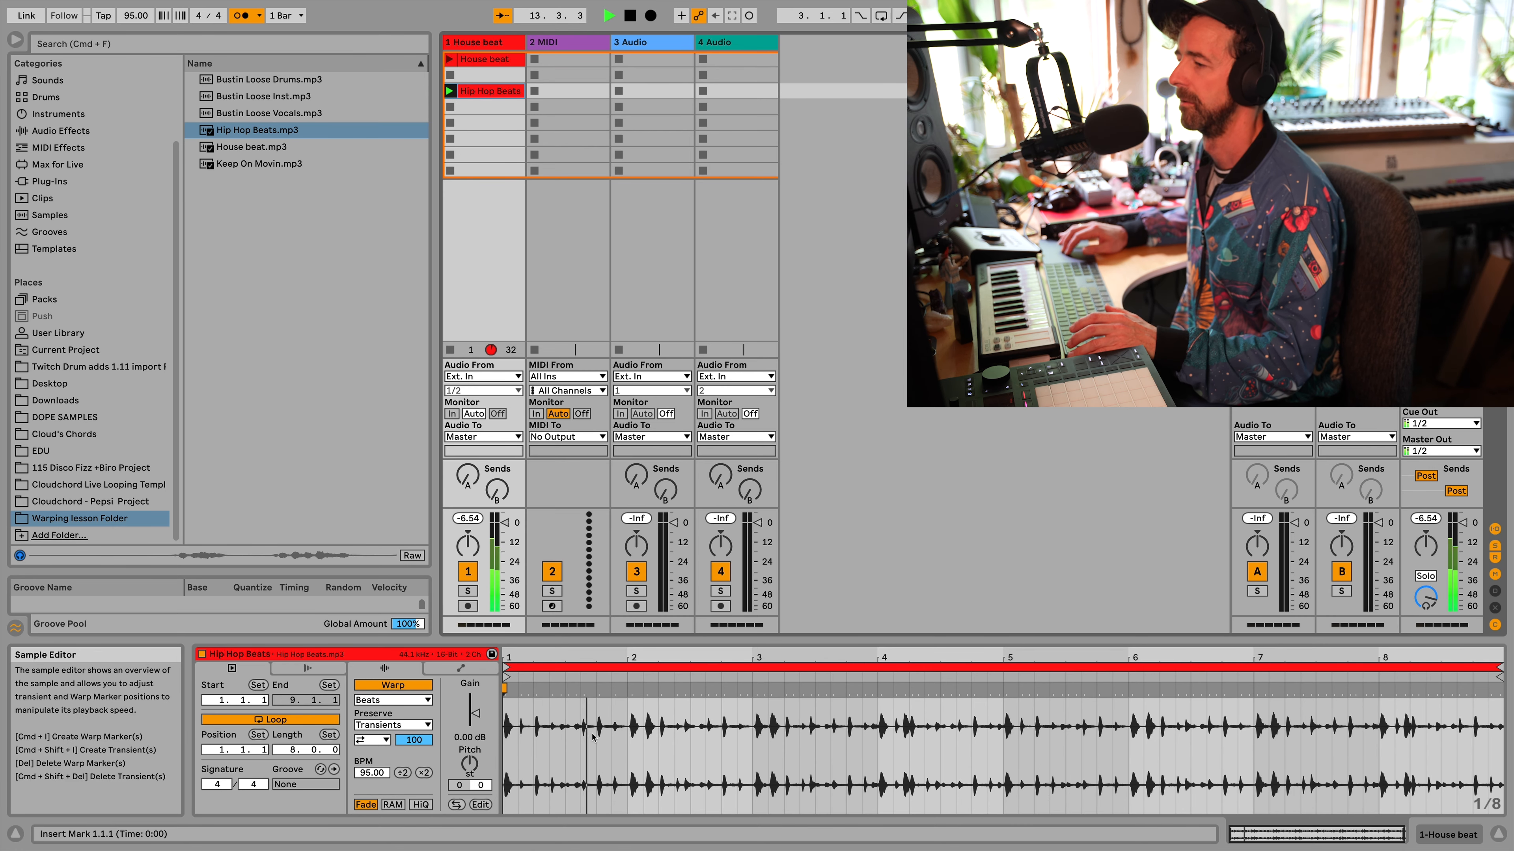
left_click_drag(586, 658, 591, 737)
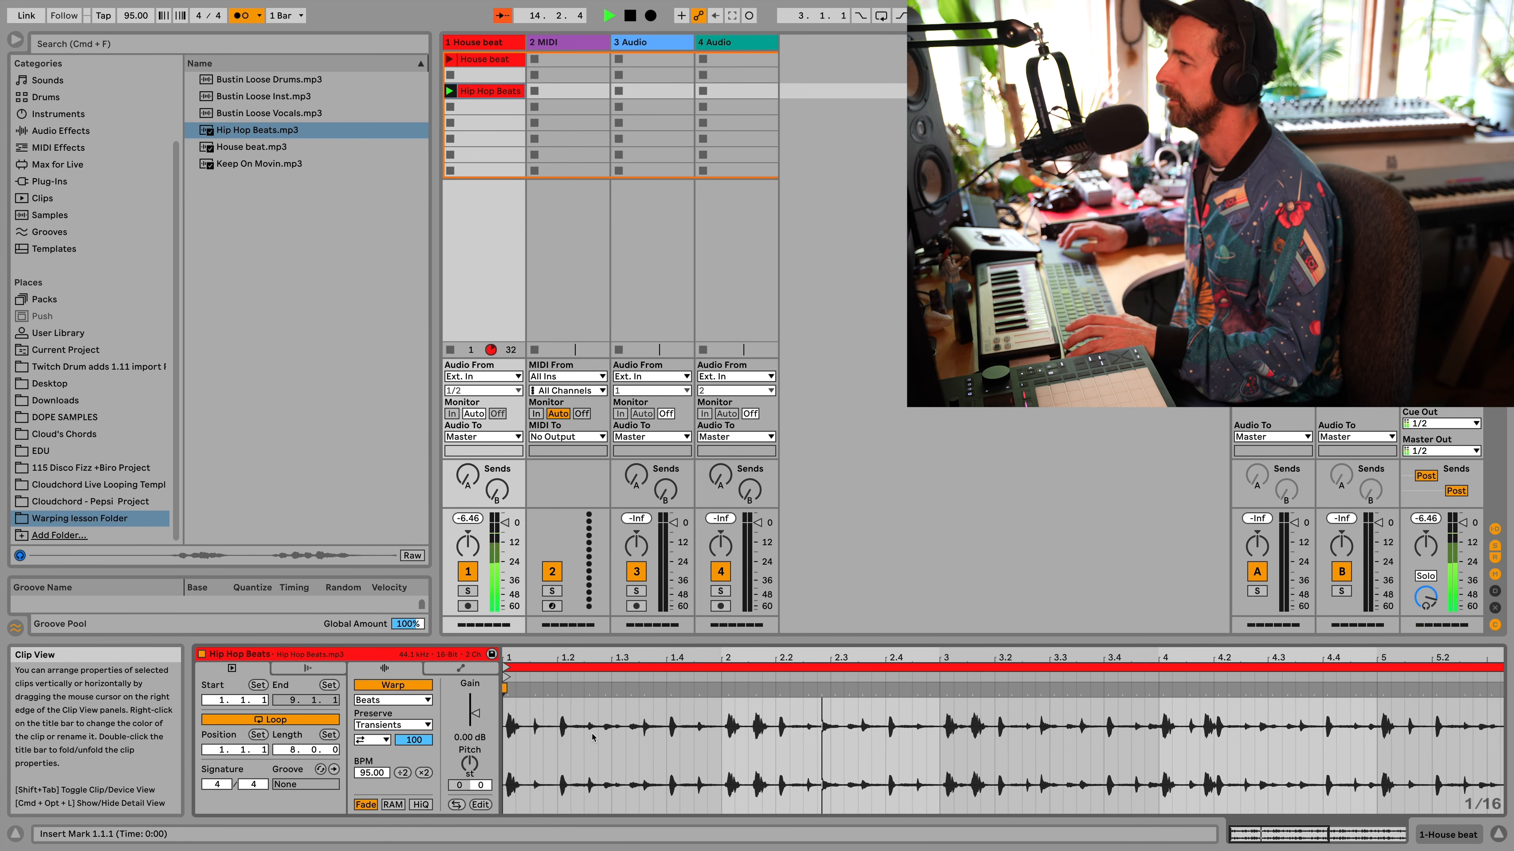
key("space")
- Set 1.1.1 on the first transient of the Hip Hop Beats clip
key("plus")
key("plus")
key("plus")
key("plus")
key("plus")
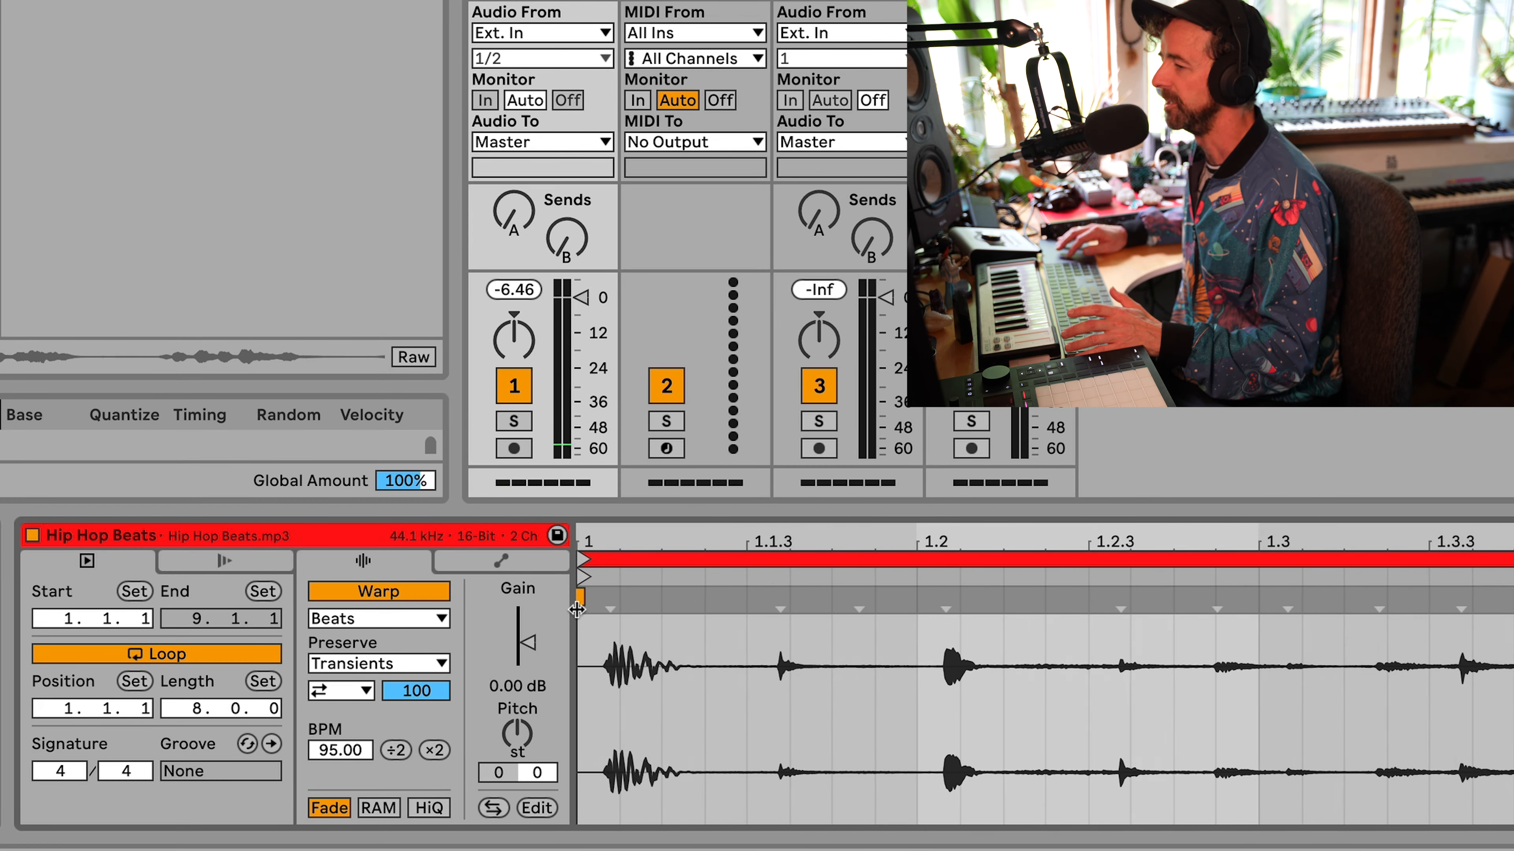
mouse_move(609, 605)
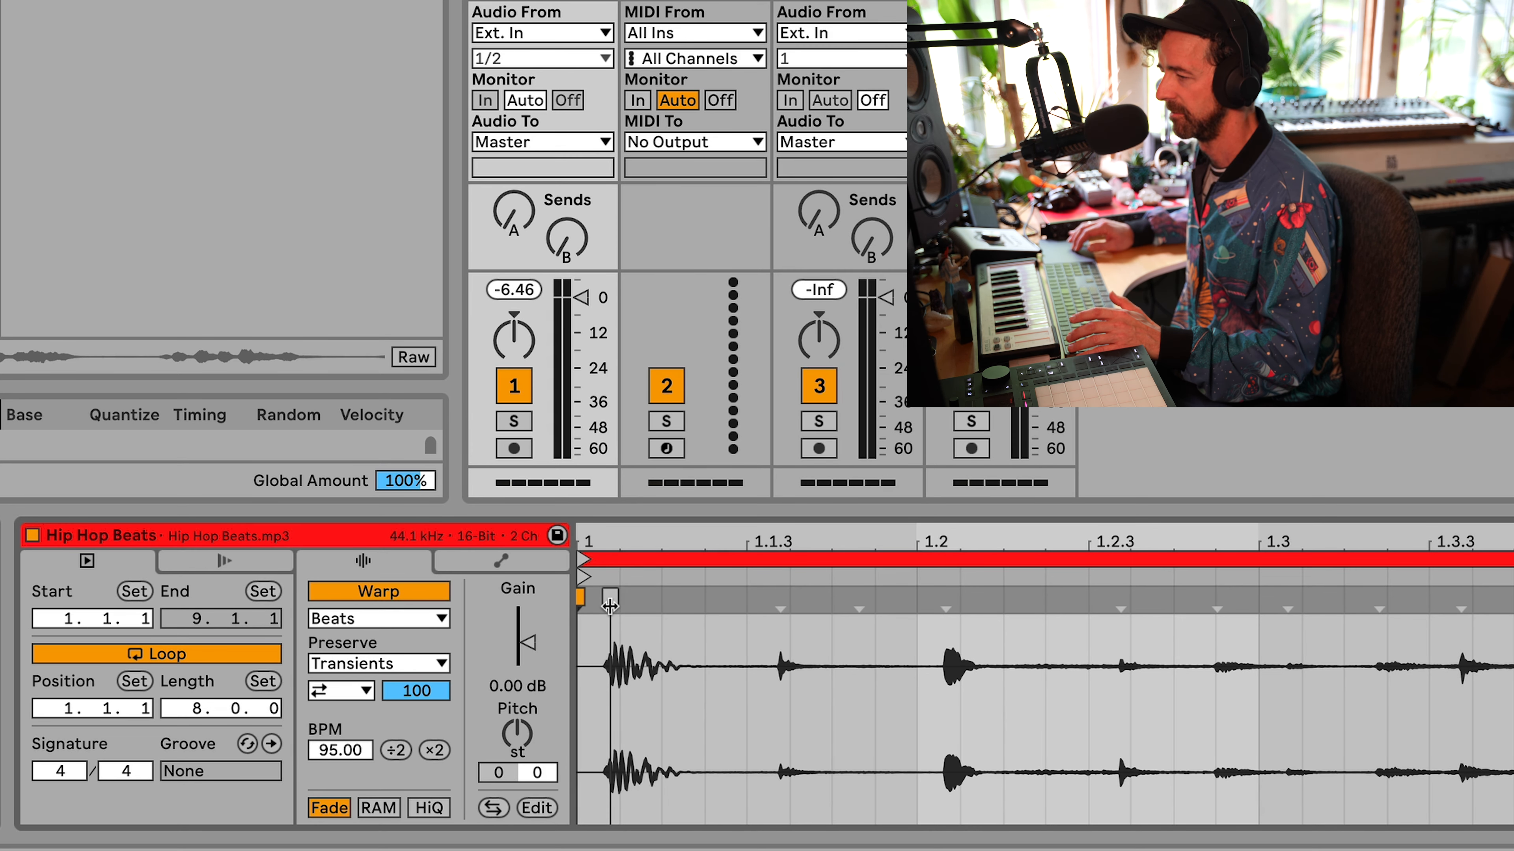
right_click(610, 605)
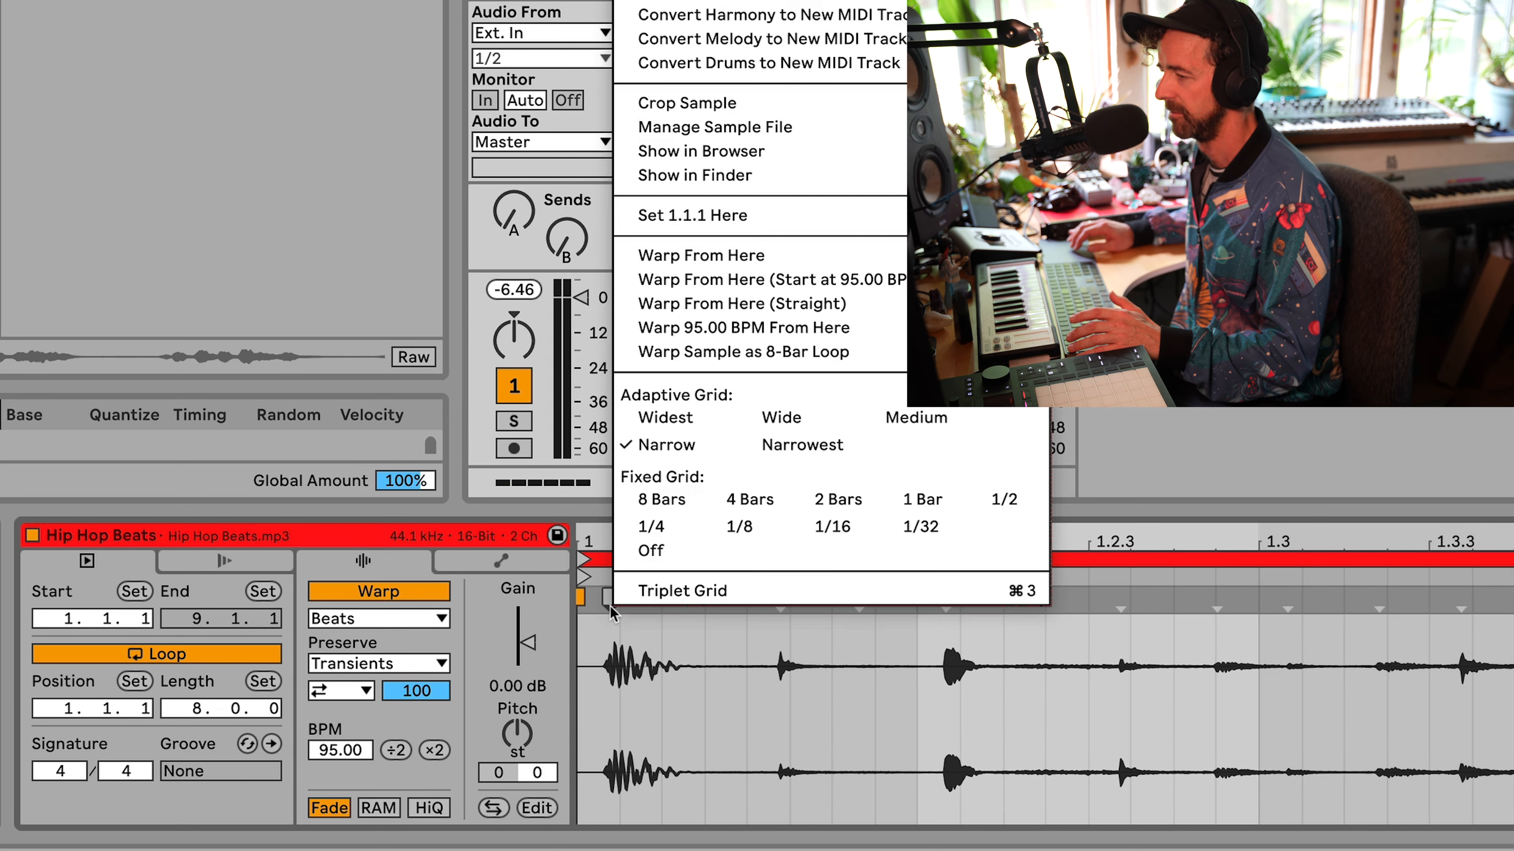
left_click(695, 219)
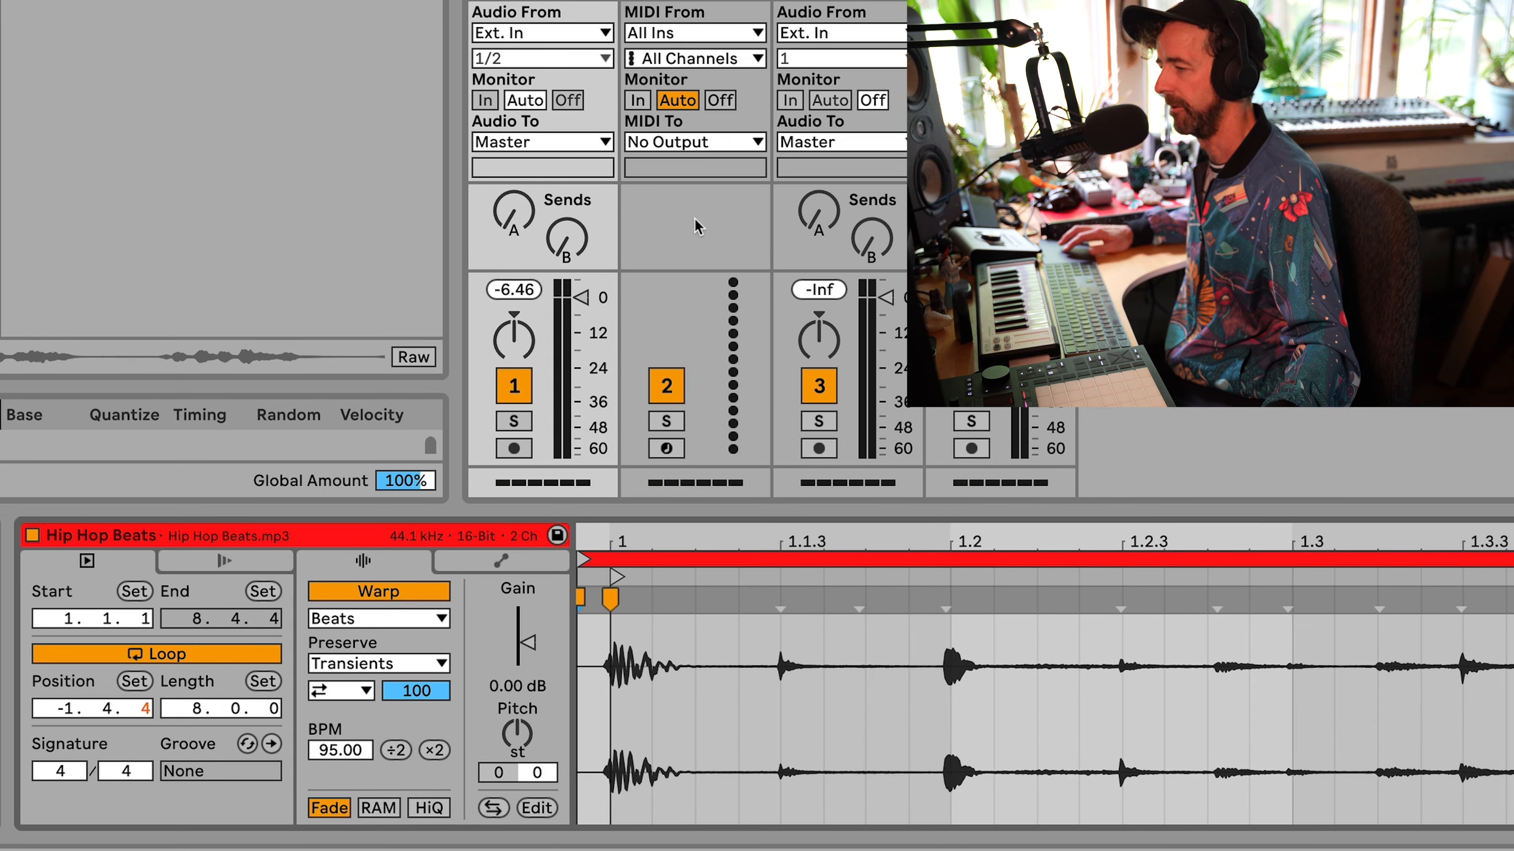
- Play the clip from 1.1.1 towards bar 5, check its transients against the grid and enlarge the sample editor
key("space")
scroll(1284, 801, "down", 5)
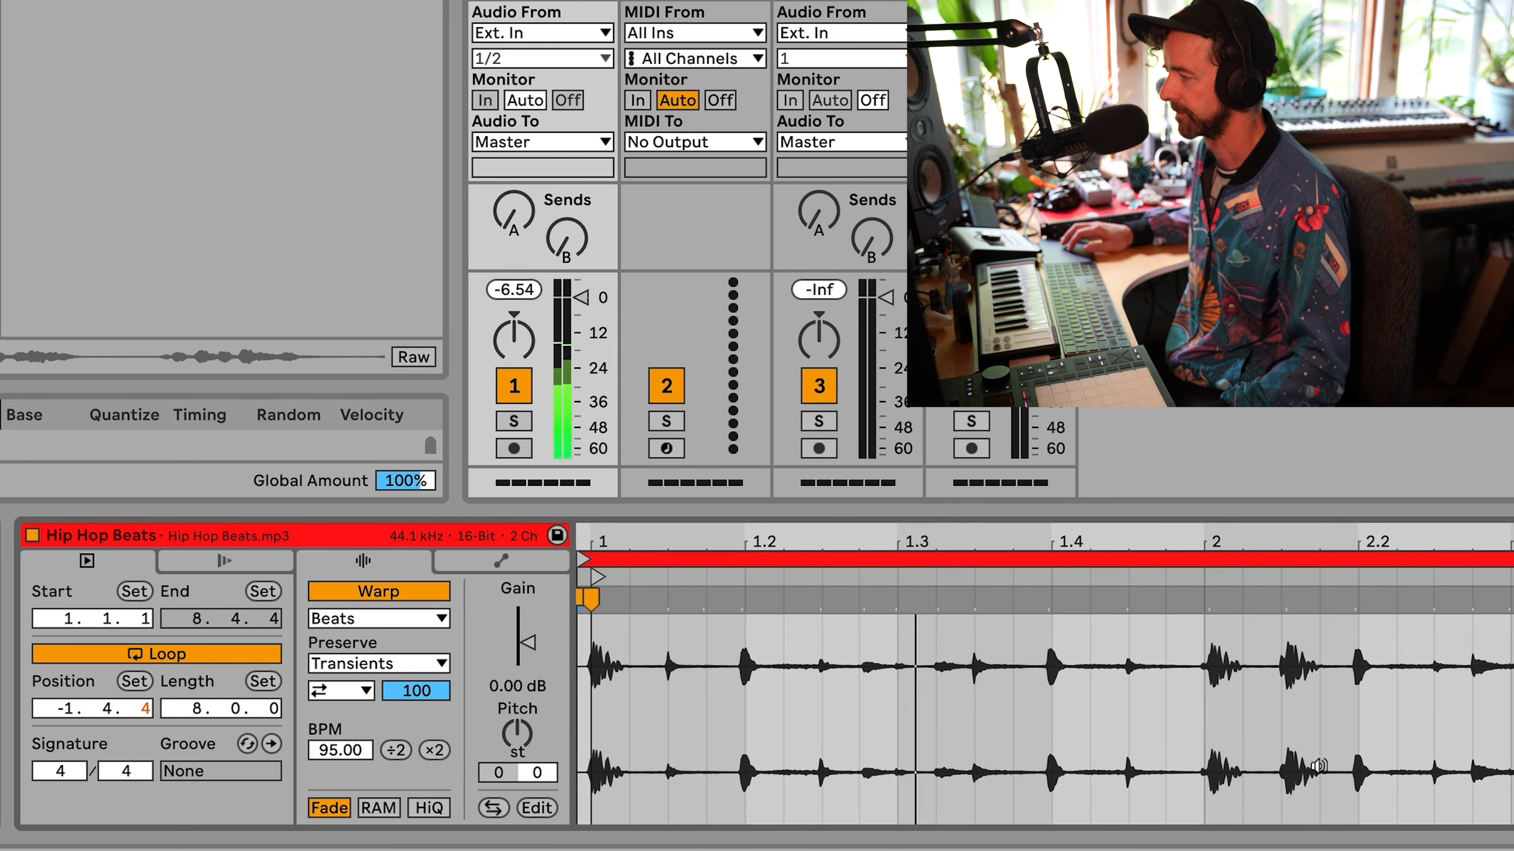
scroll(1322, 763, "right", 1)
scroll(1322, 764, "left", 1)
scroll(1322, 763, "right", 3)
scroll(1322, 764, "down", 3)
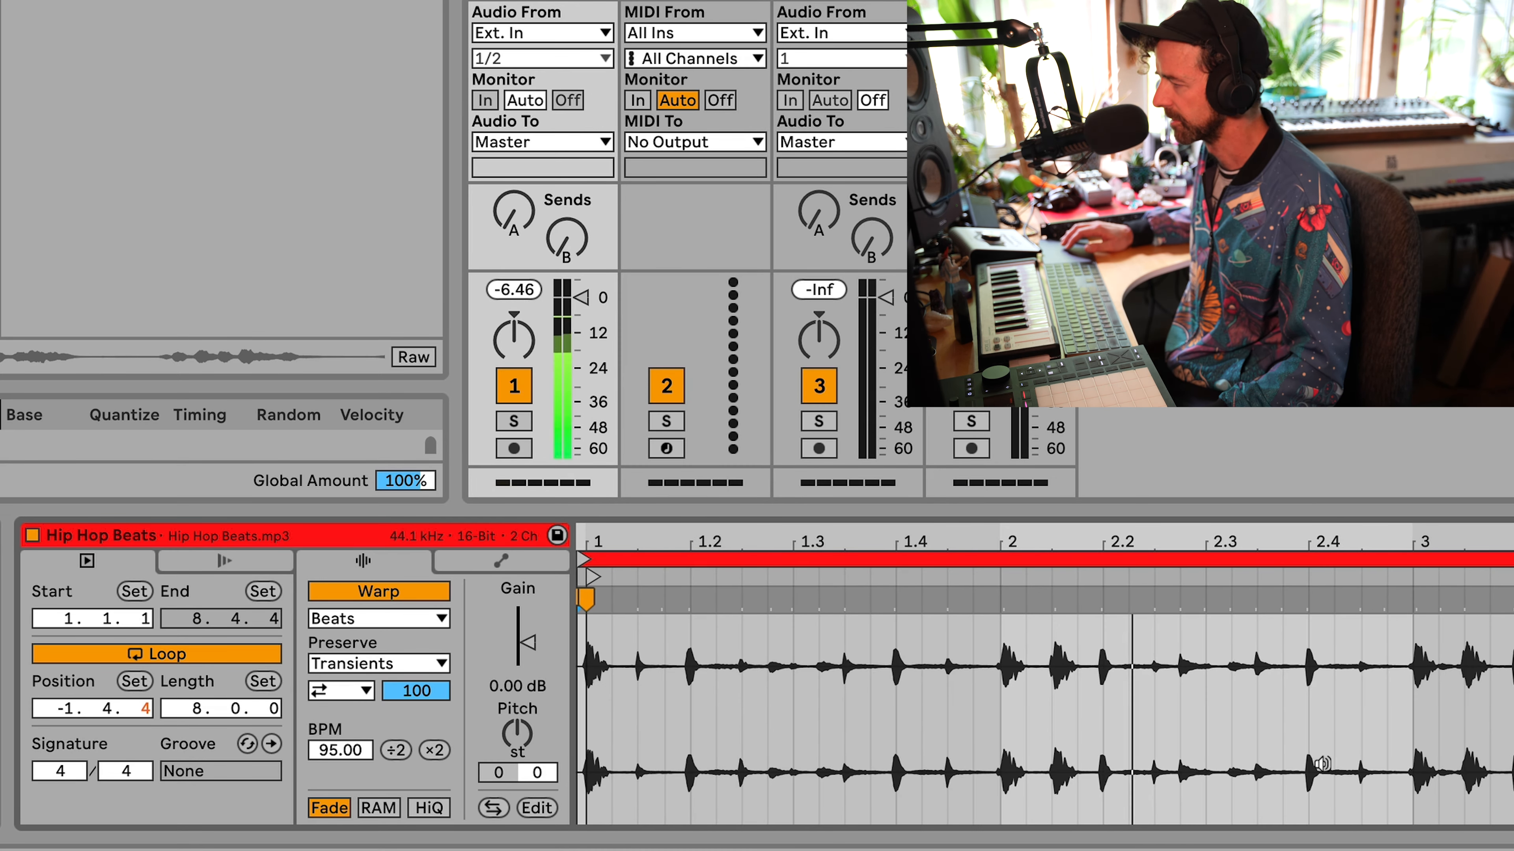
scroll(1322, 763, "right", 5)
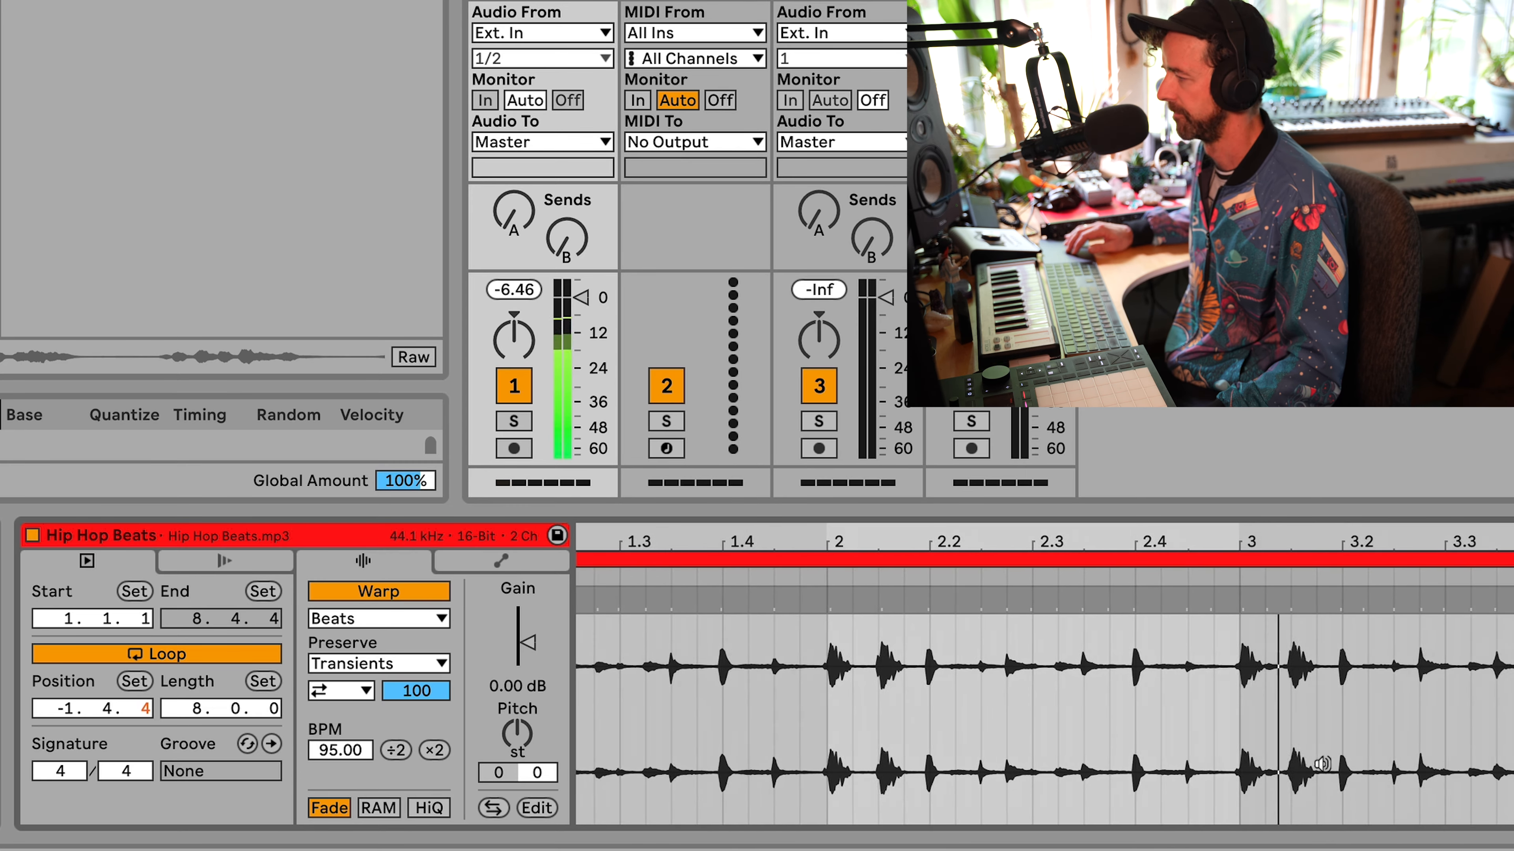
scroll(1322, 763, "right", 4)
scroll(1323, 763, "down", 1)
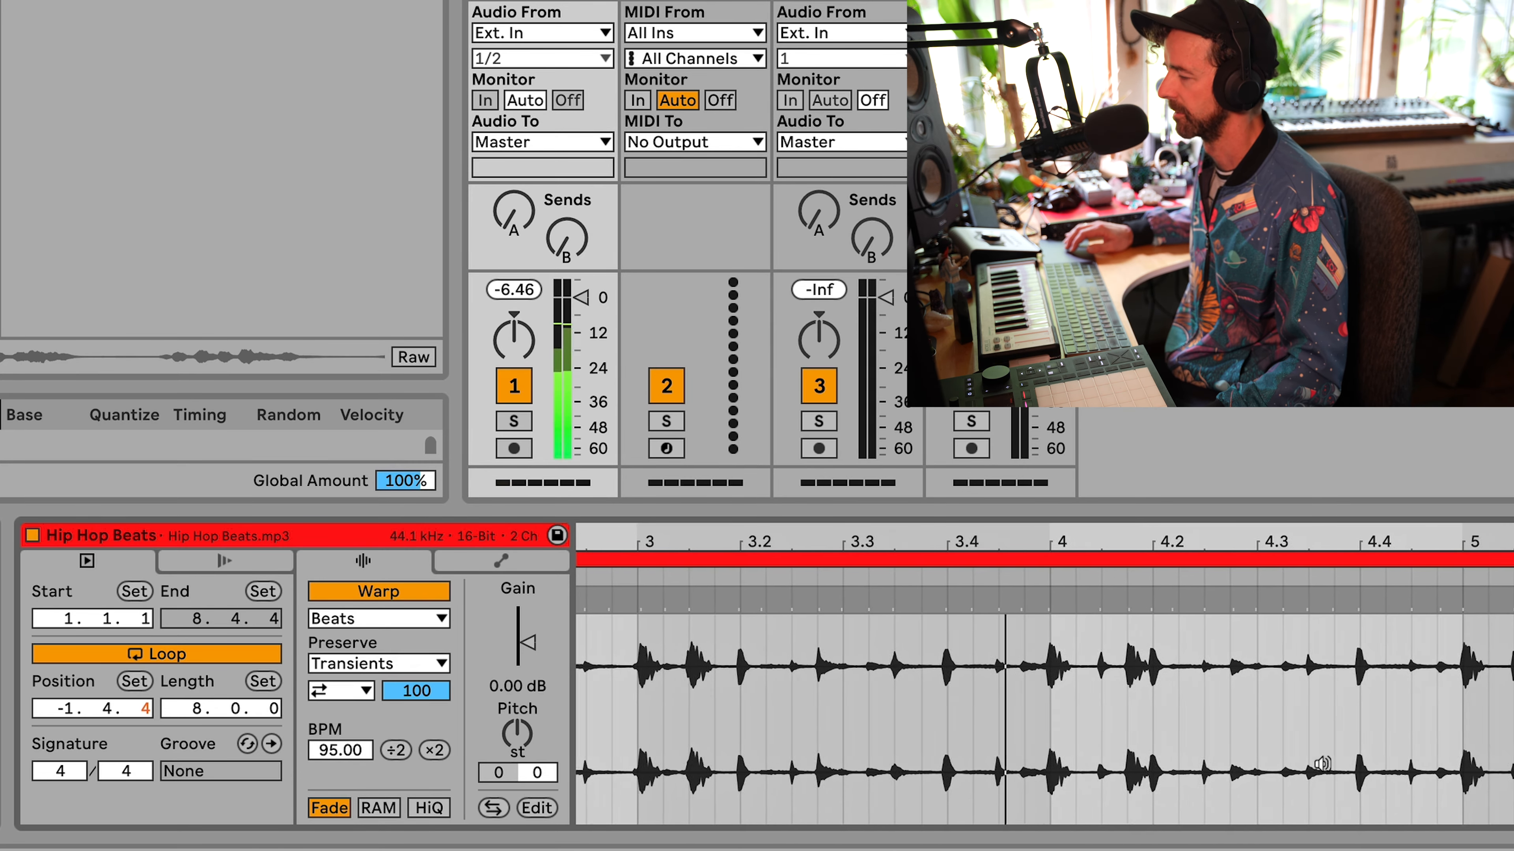
scroll(1322, 763, "right", 2)
scroll(1322, 763, "down", 1)
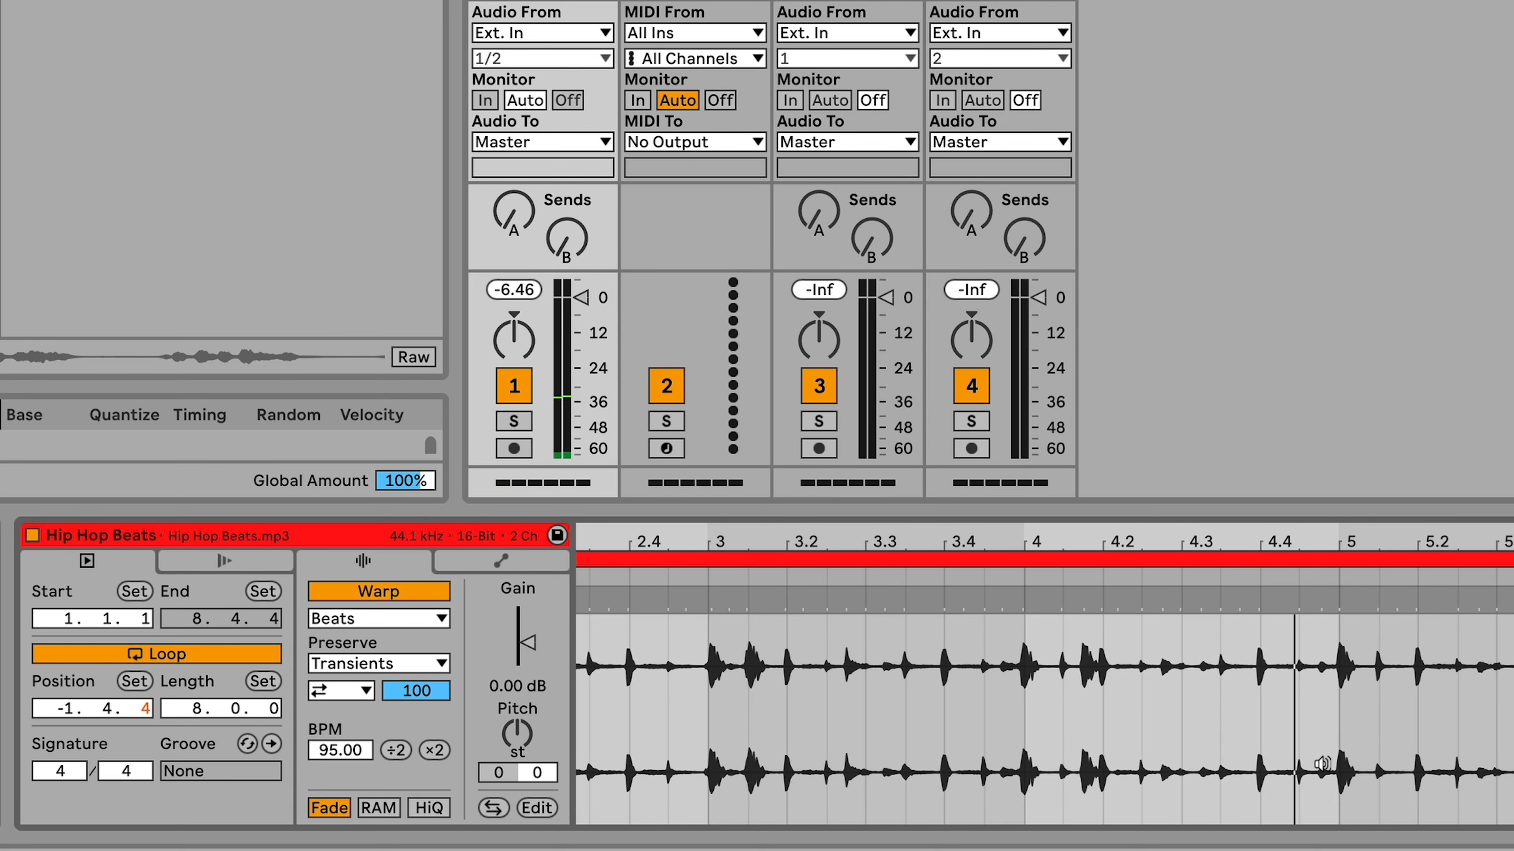
scroll(1323, 763, "up", 2)
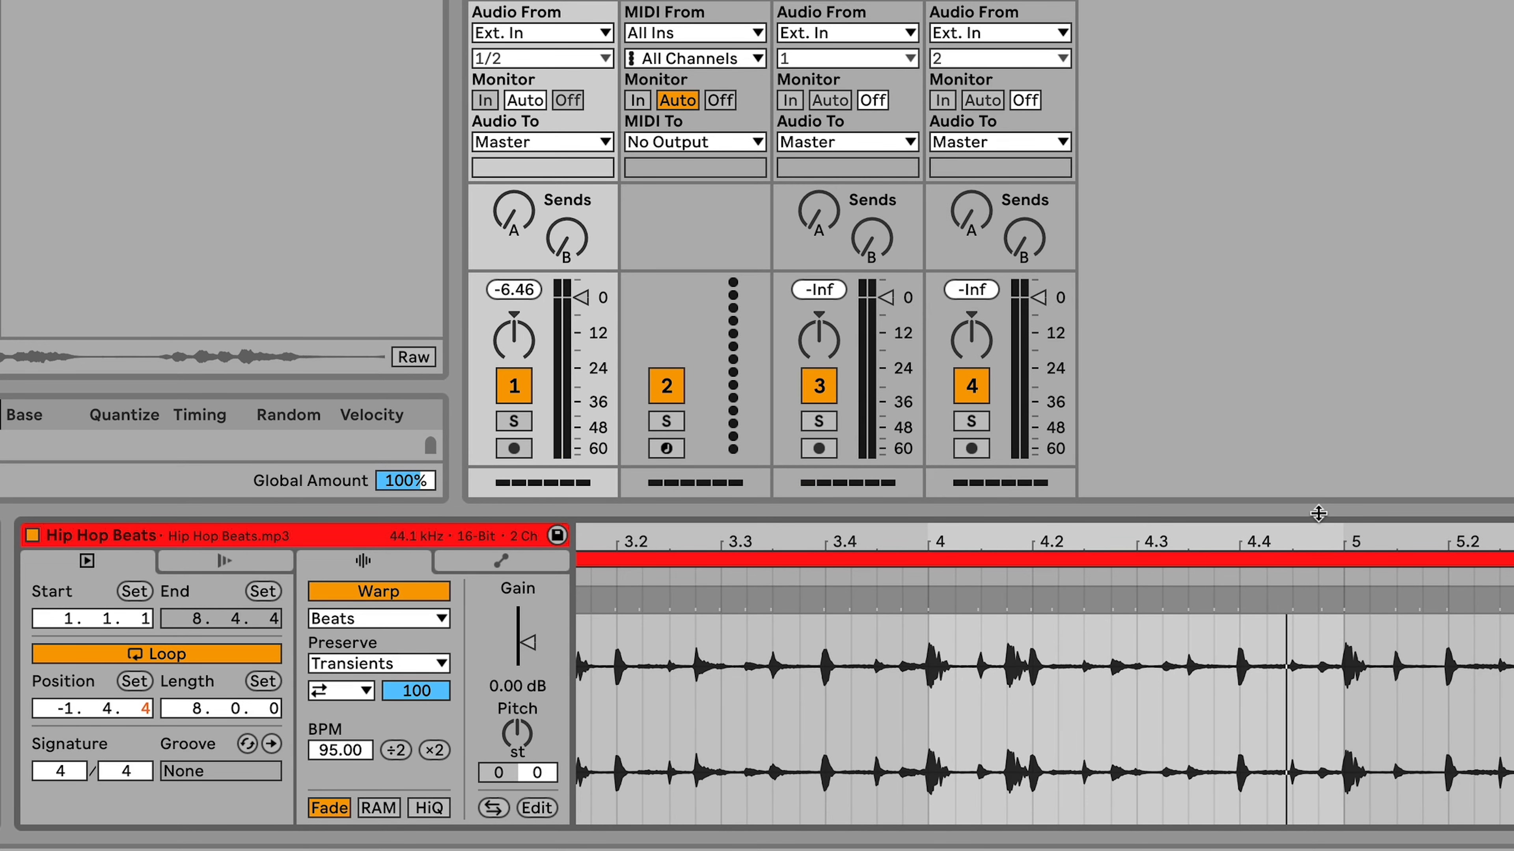
left_click_drag(1318, 512, 1291, 204)
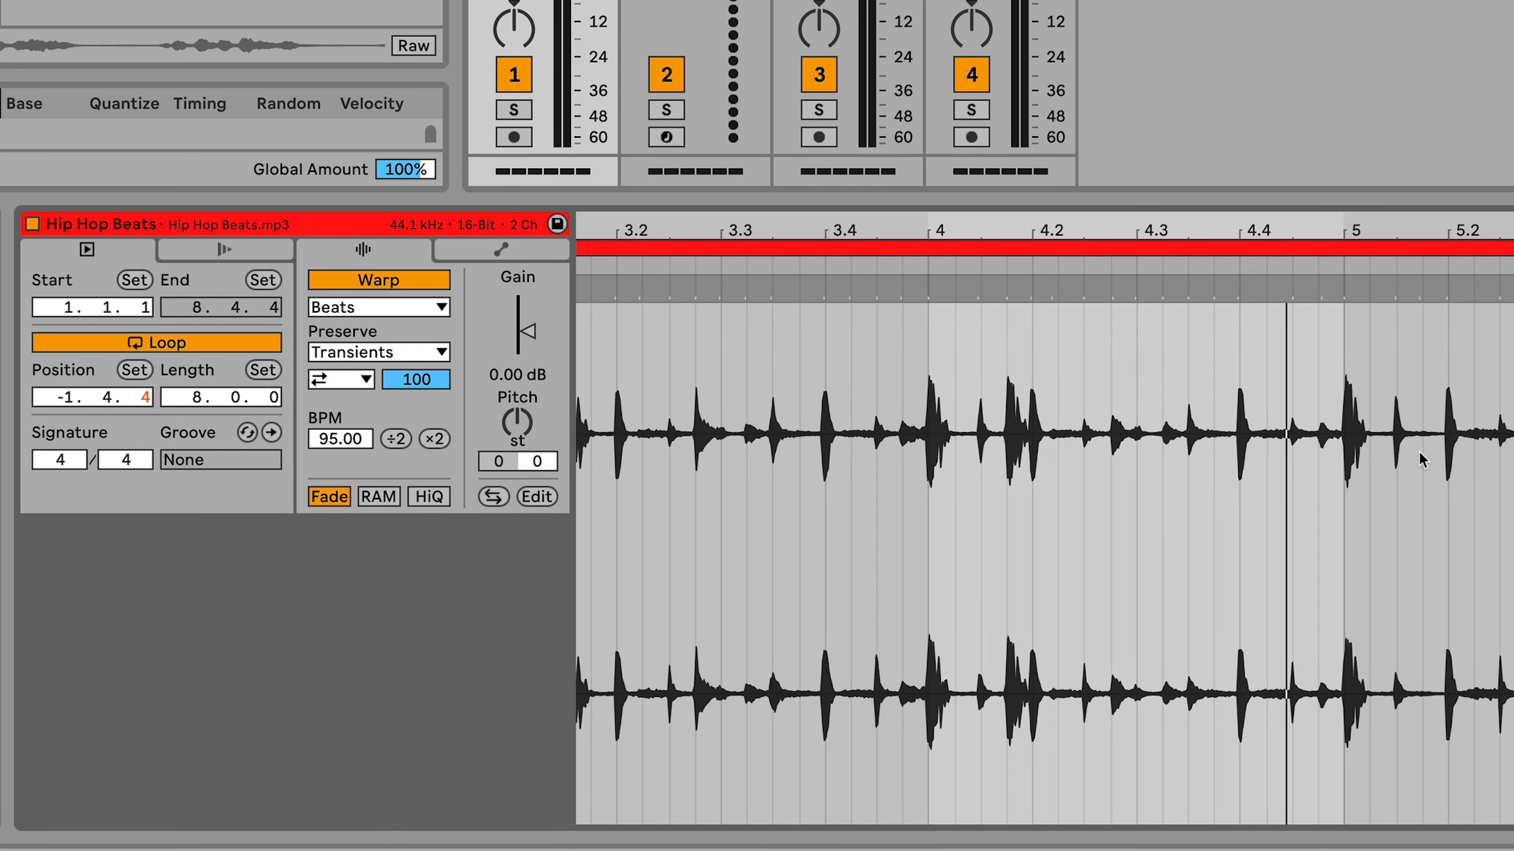
- Set the Hip Hop Beats clip's BPM to 94.83 so its transients around bar 5 line up with the grid
scroll(1488, 527, "down", 3)
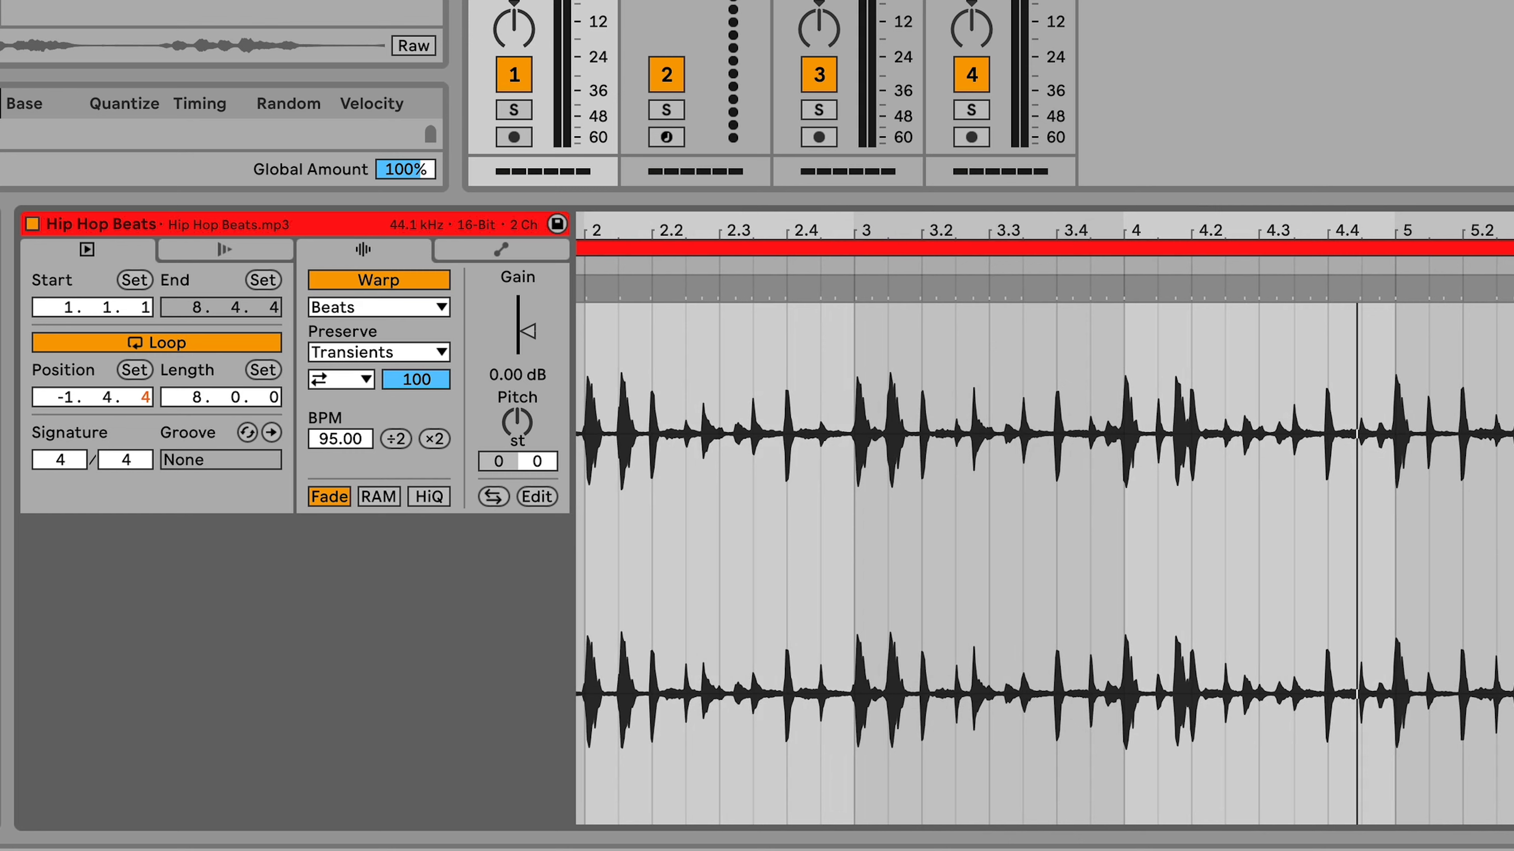
scroll(1044, 536, "up", 5)
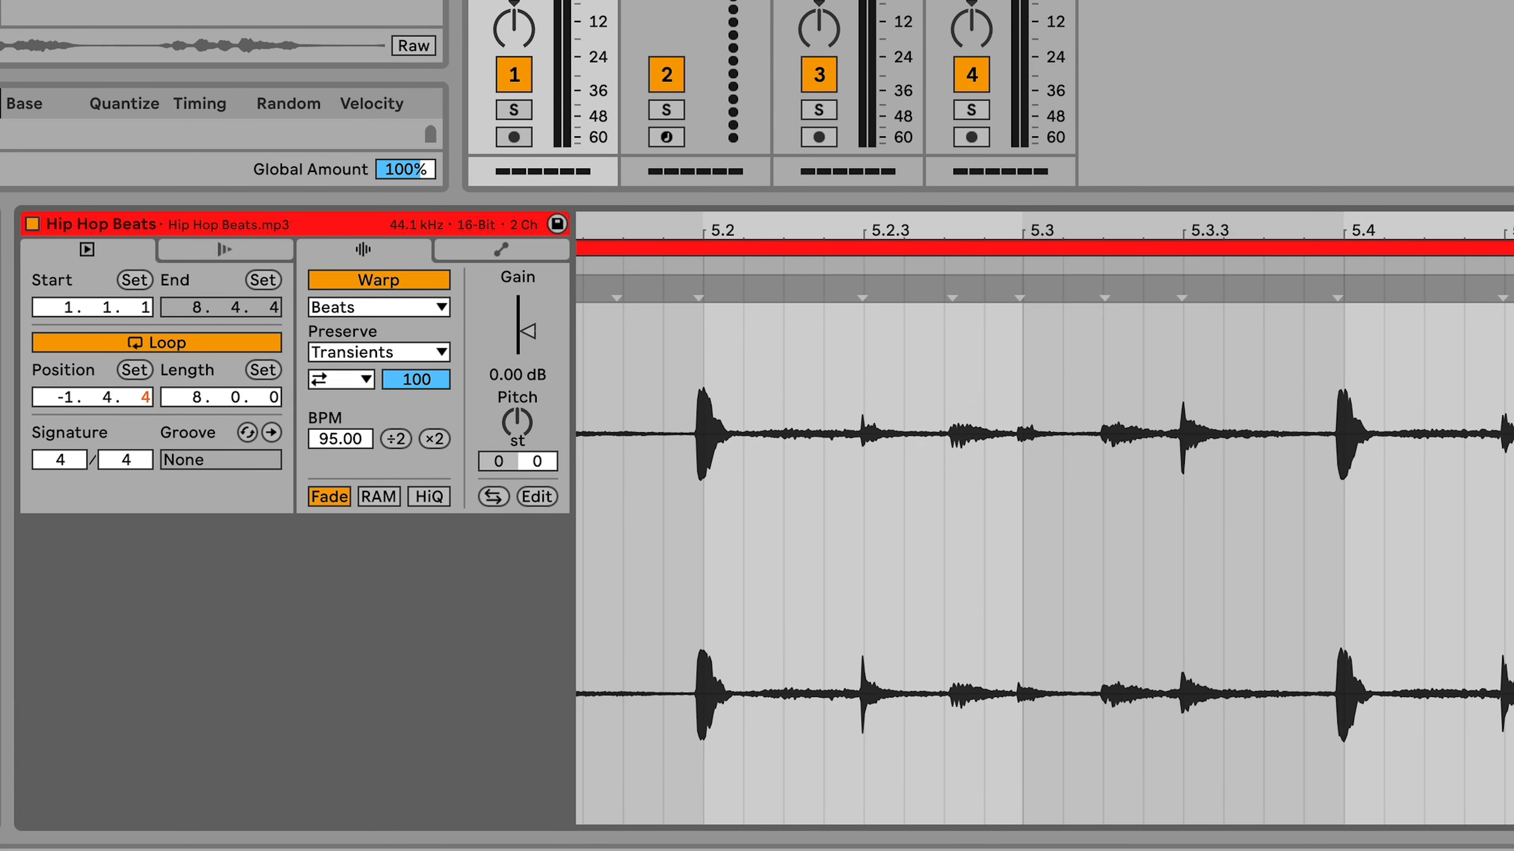
left_click_drag(353, 439, 353, 459)
scroll(1044, 536, "down", 4)
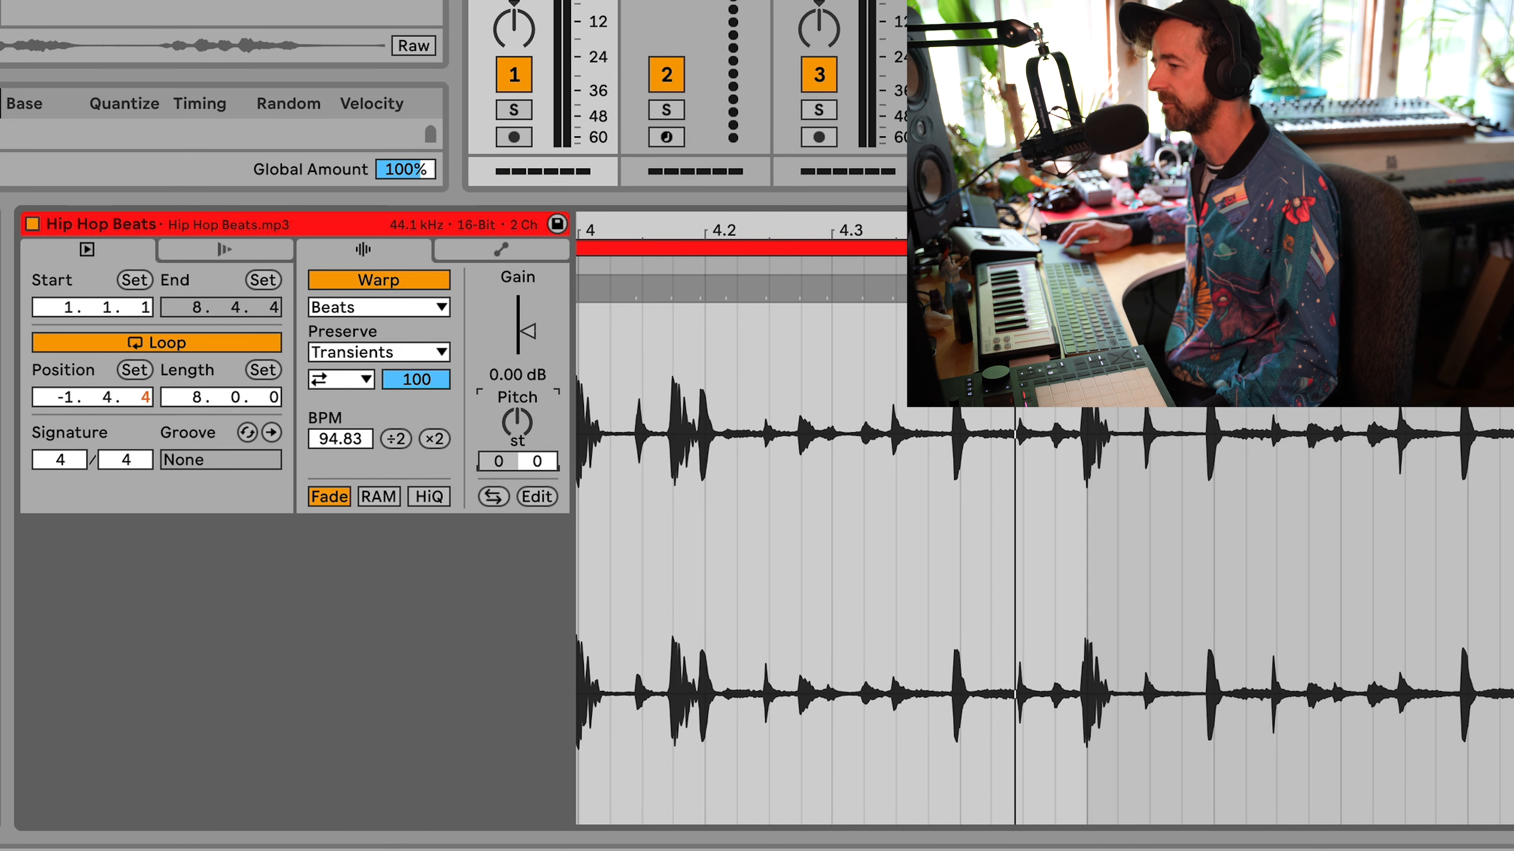
- Transpose the Hip Hop Beats clip by -6 semitones, play it, and reset its pitch to 0
left_click(499, 462)
type("-6")
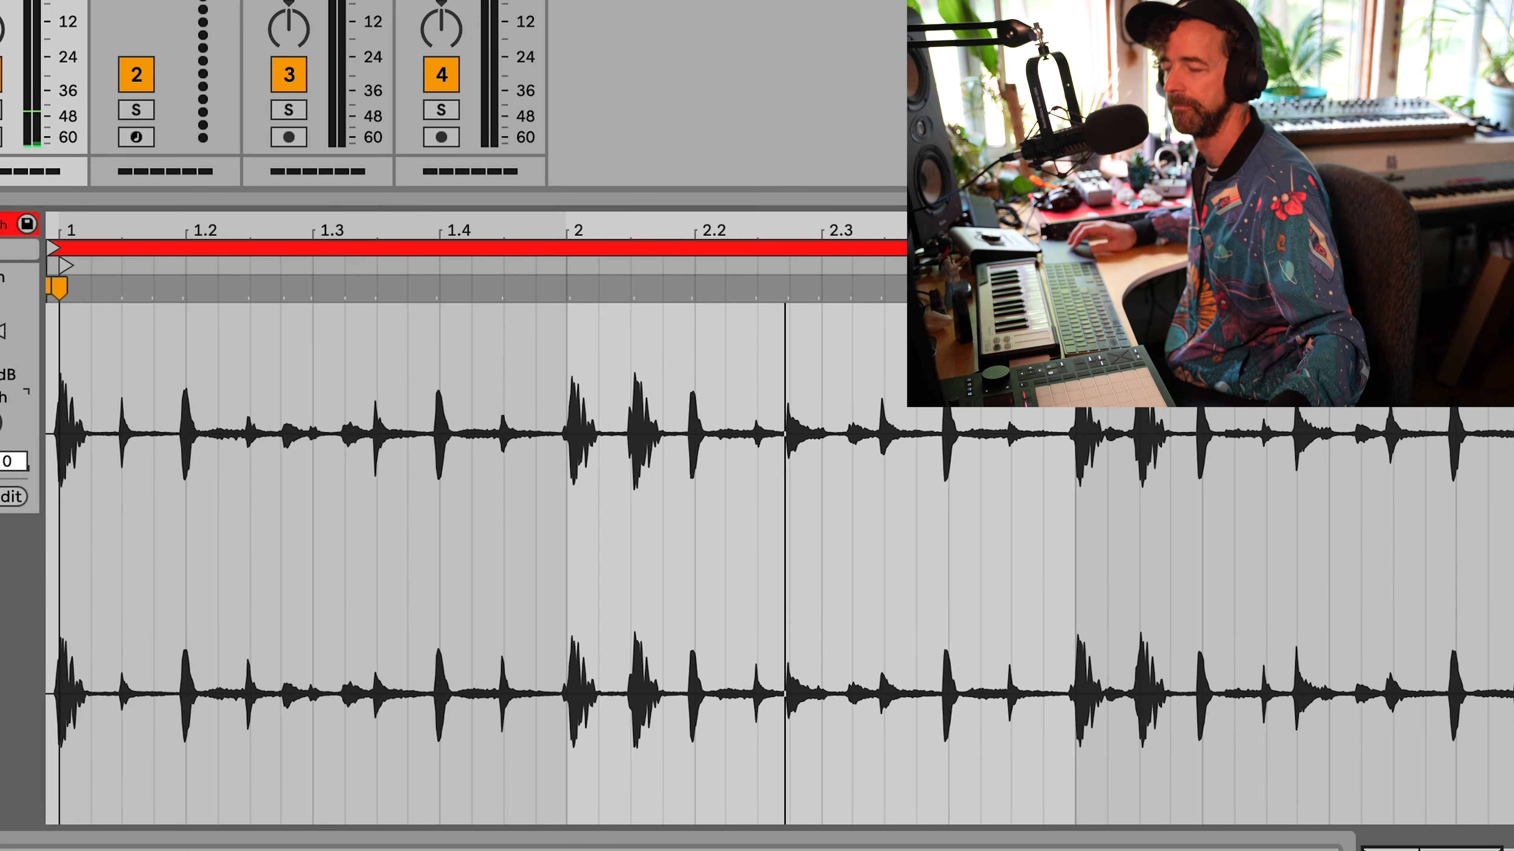
key("space")
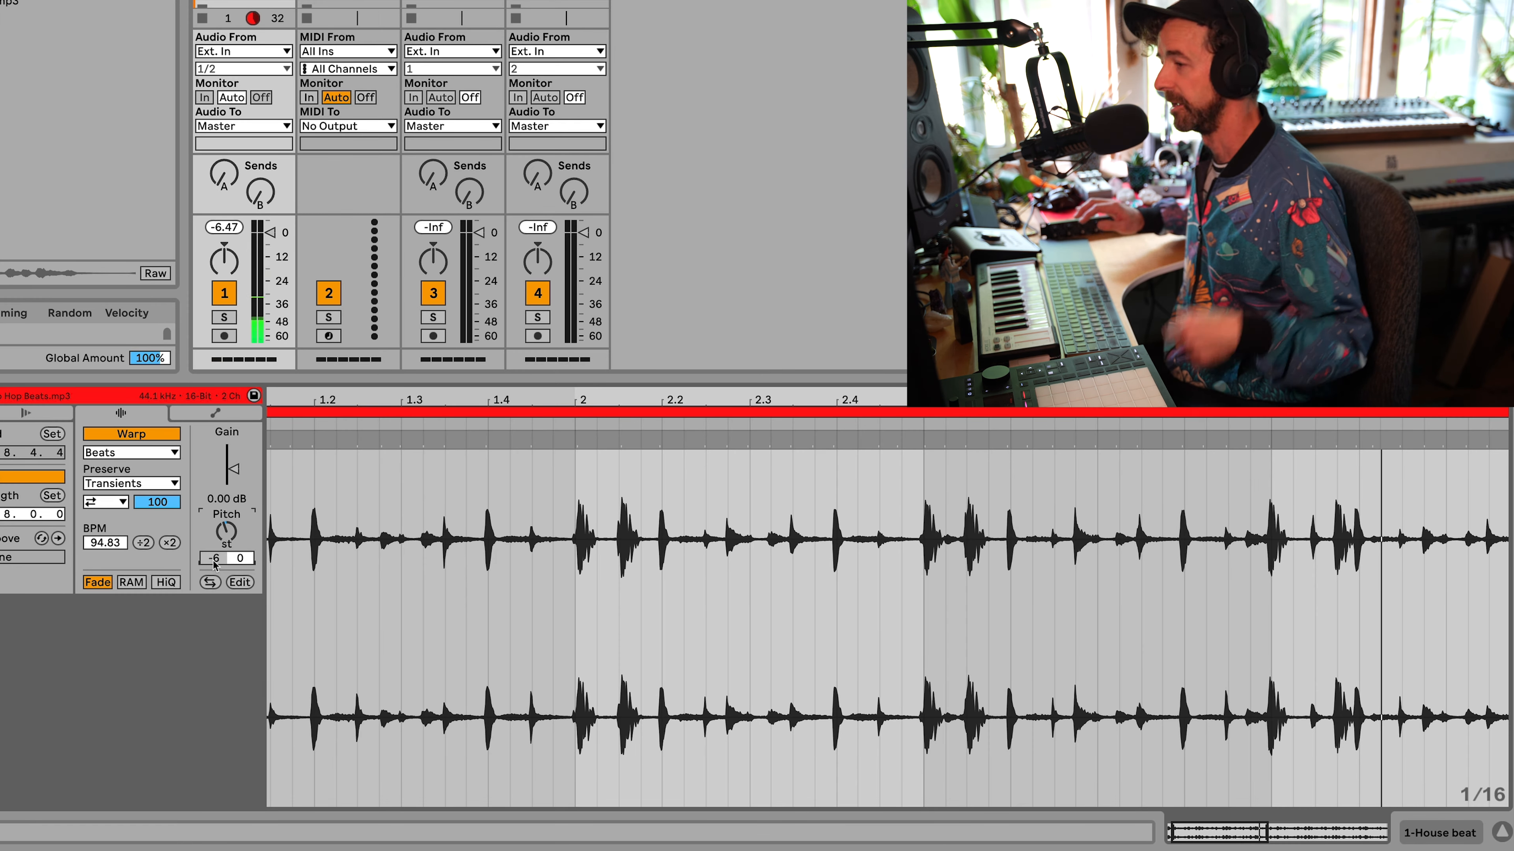
left_click(214, 563)
double_click(214, 564)
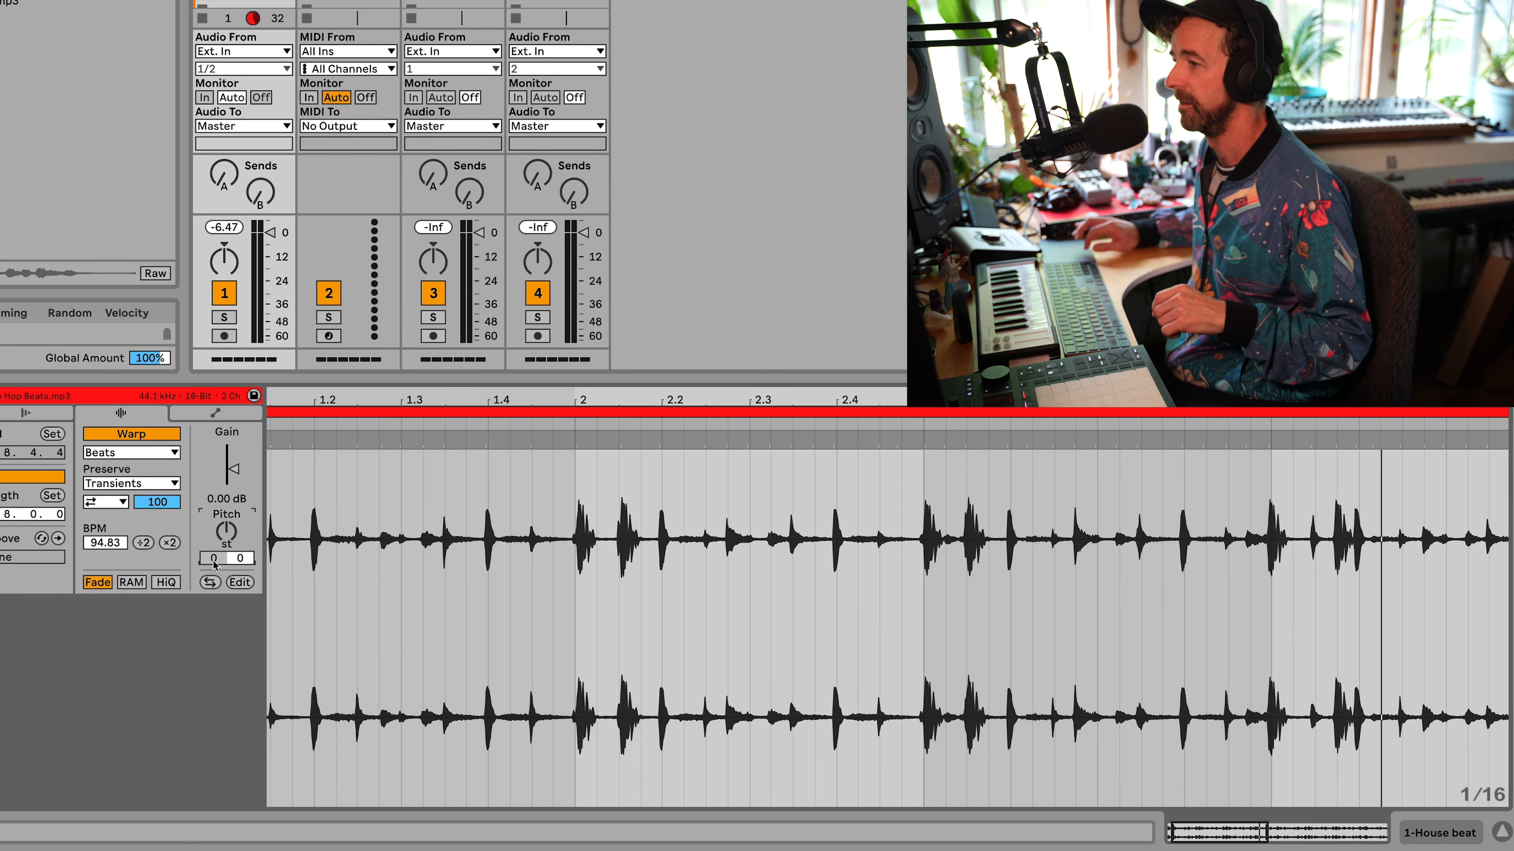
- Draw the clip's Transposition envelope from 0 st at bar 3 to -16 st in bar 4, returning to 0 st at bar 5, and audition it
left_click(217, 413)
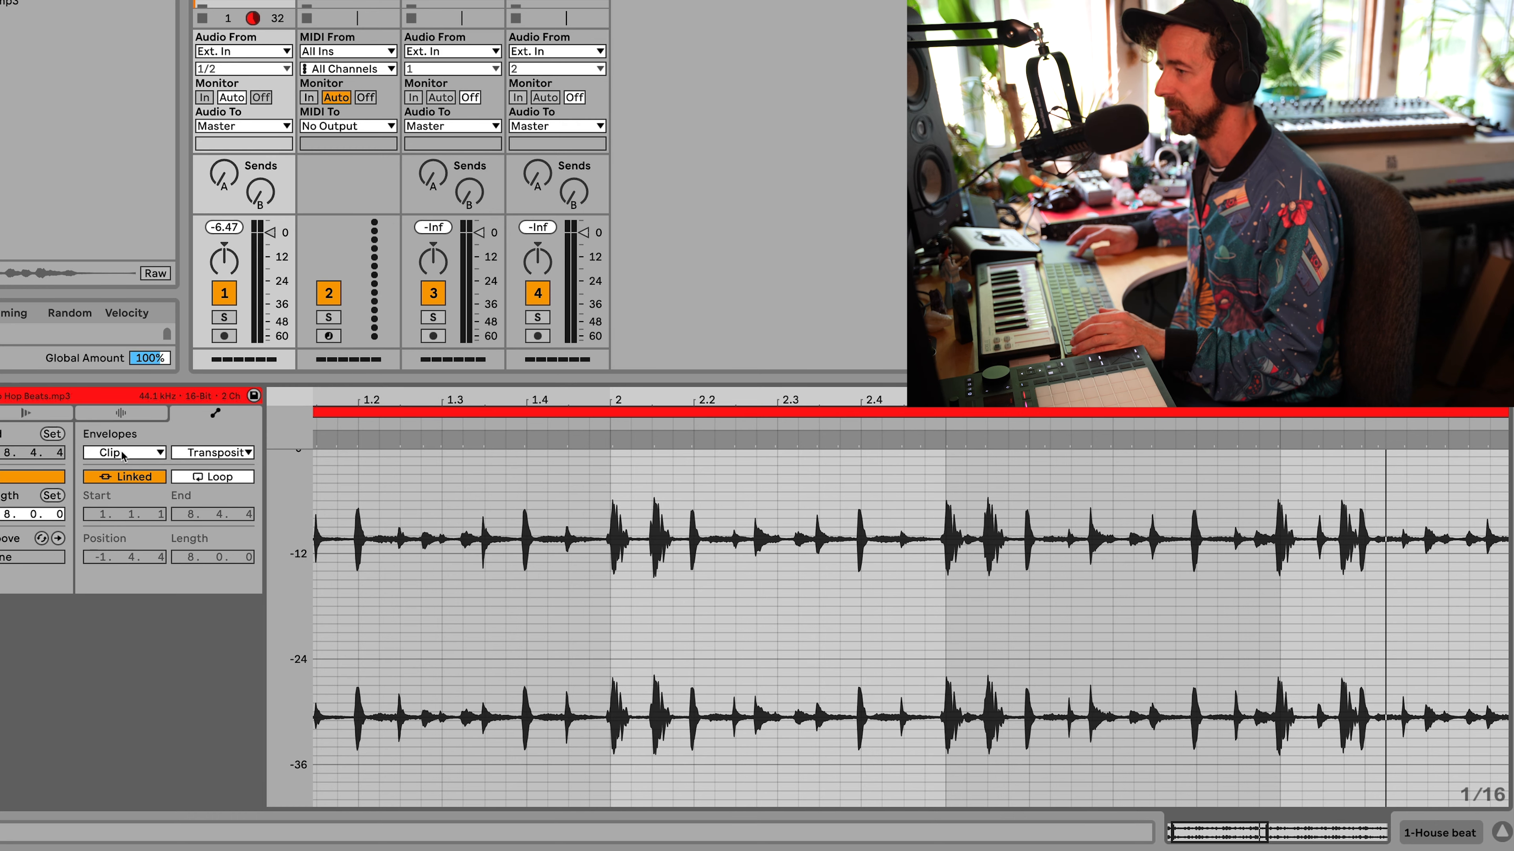
left_click(211, 455)
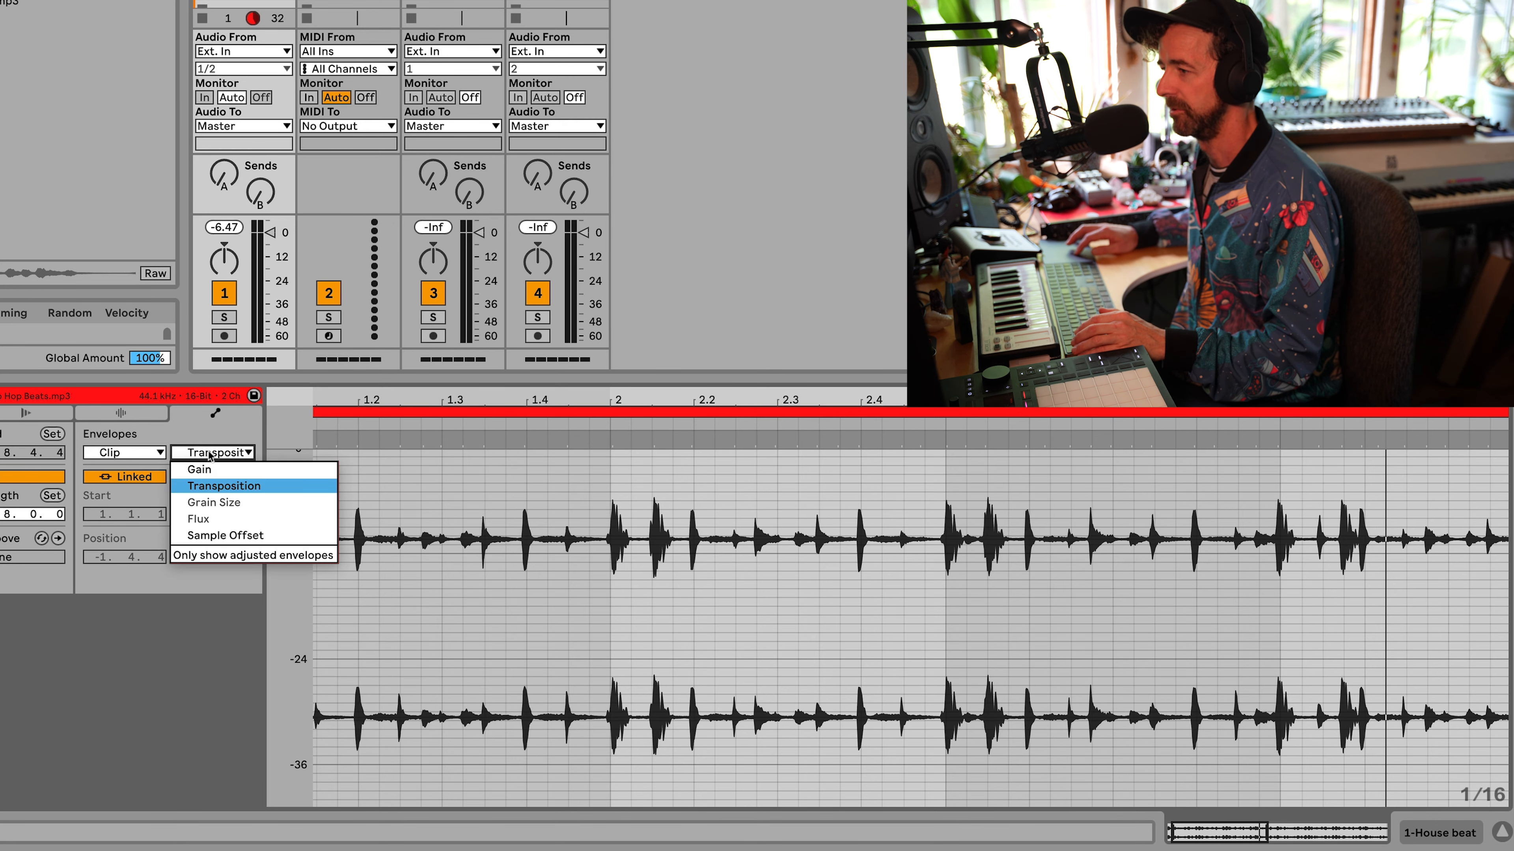
left_click(220, 485)
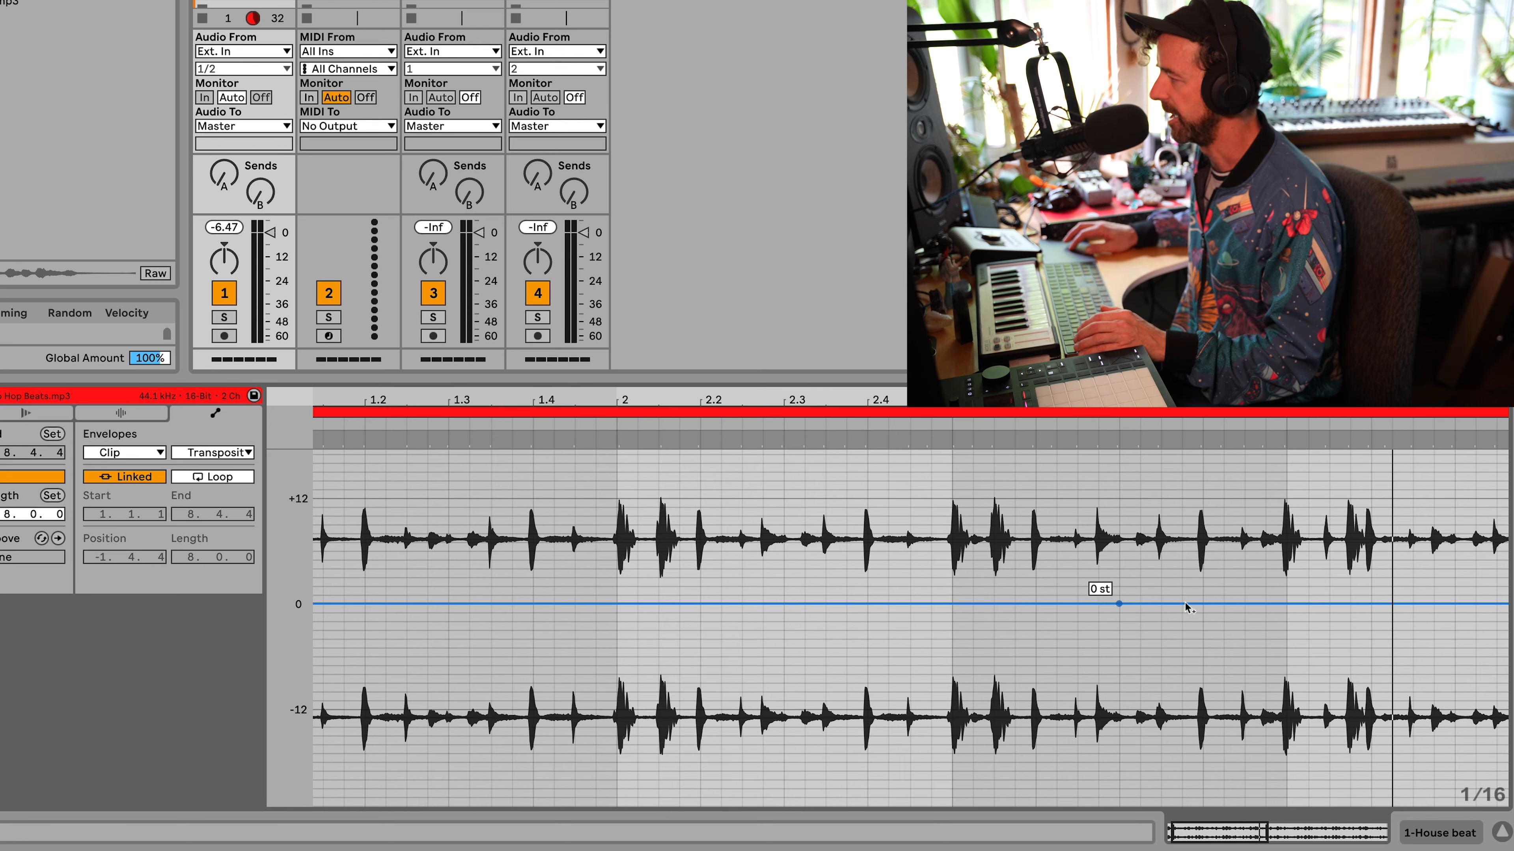
left_click(952, 603)
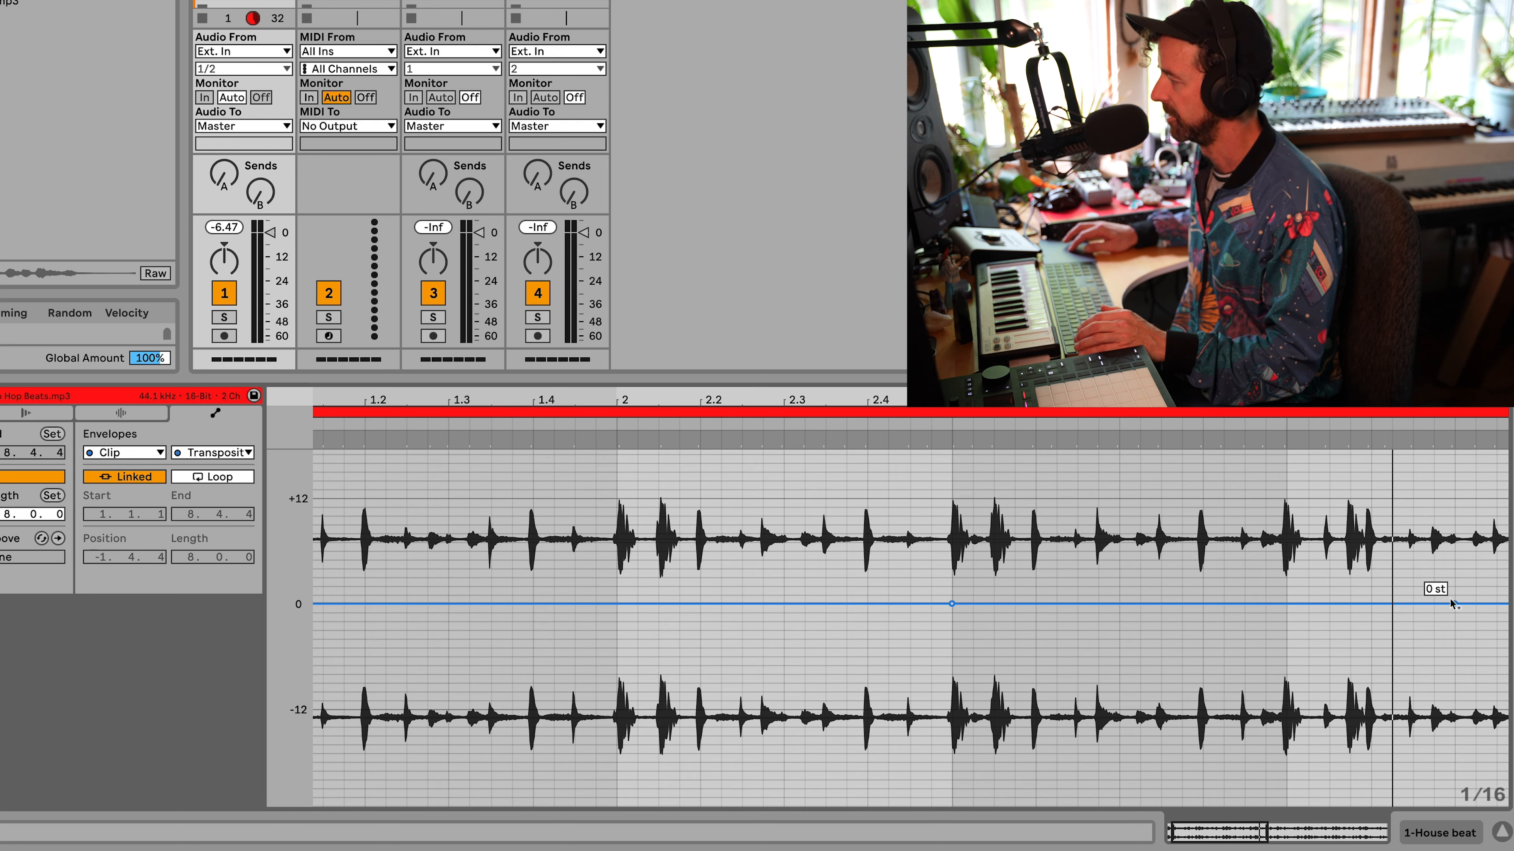
left_click_drag(1501, 604, 1494, 742)
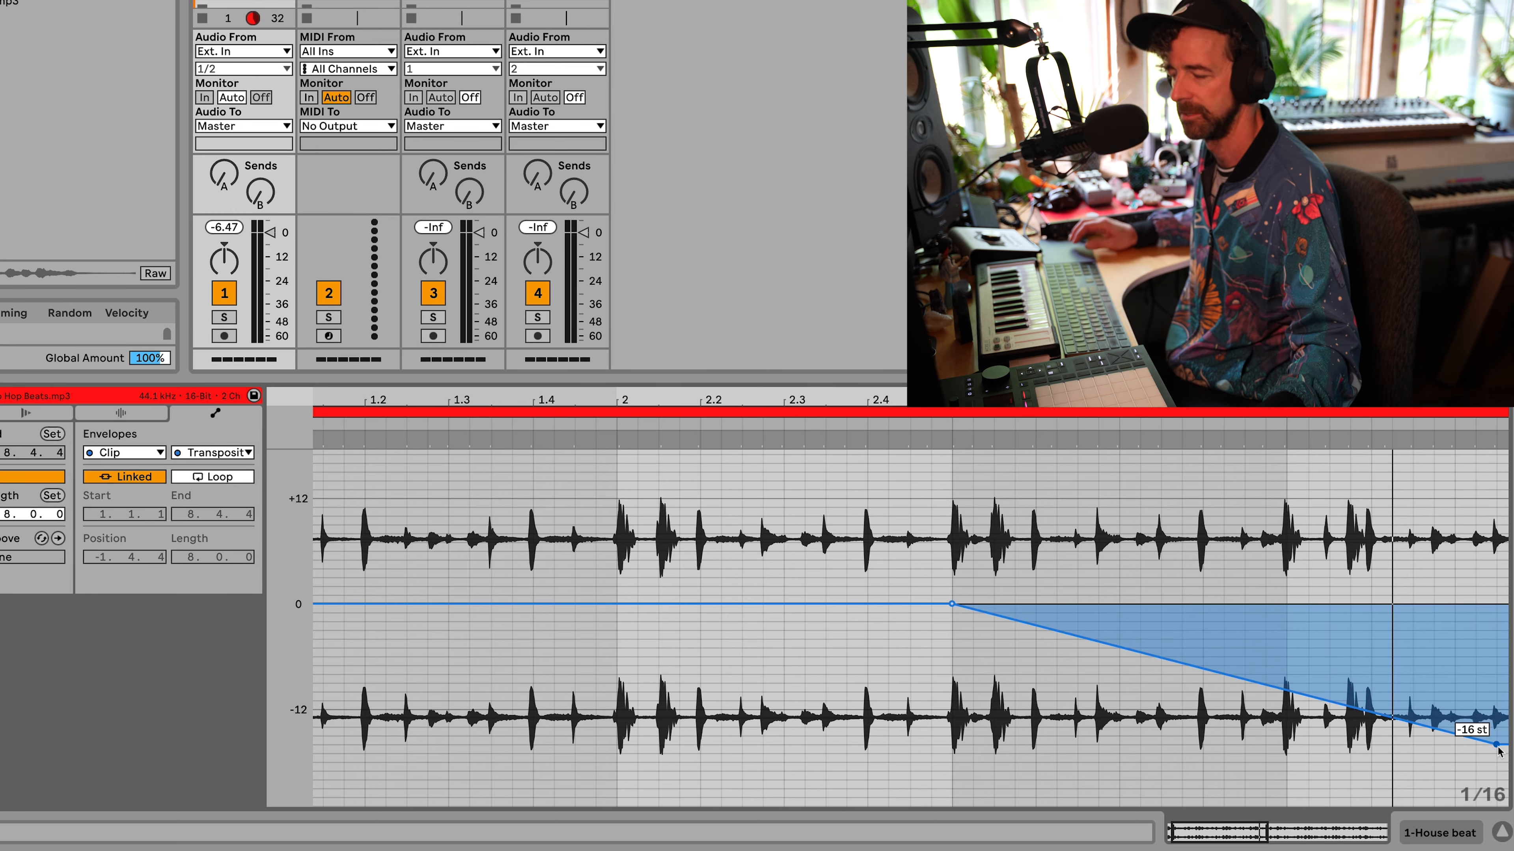
key("space")
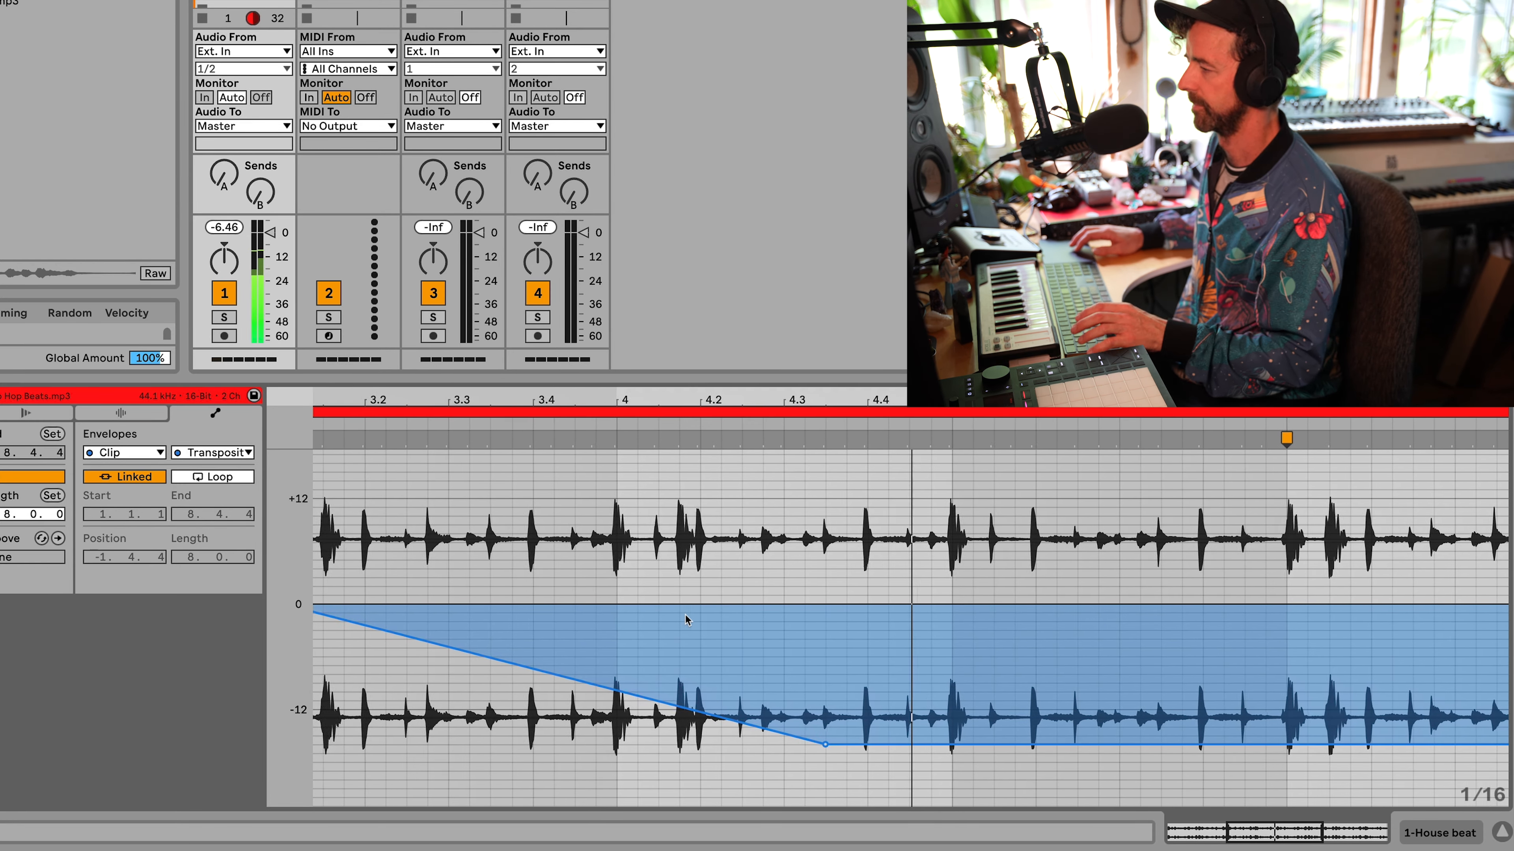
left_click_drag(900, 745, 900, 604)
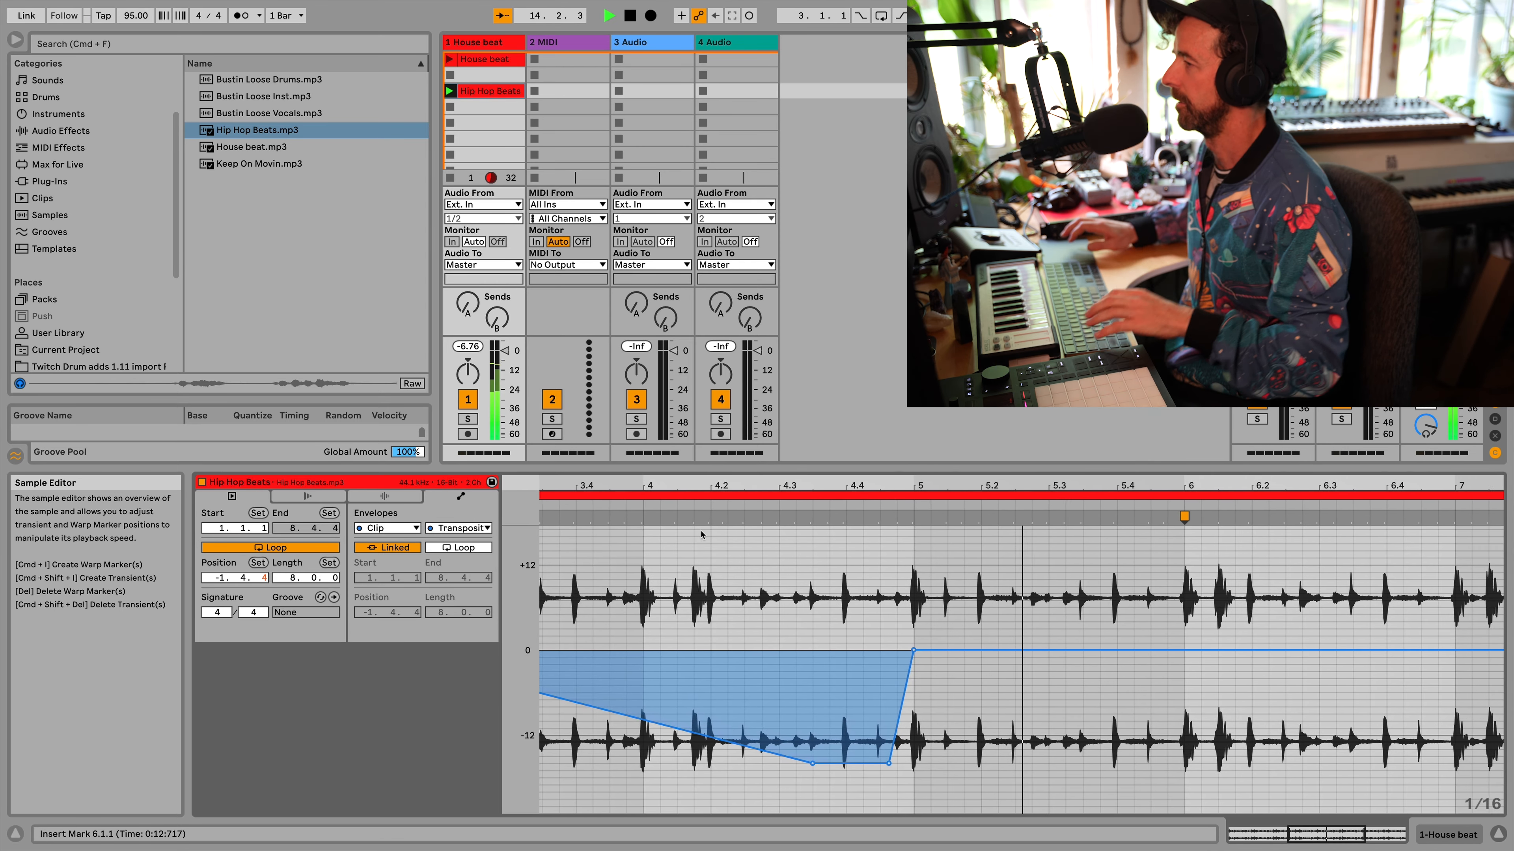
key("space")
- Load Keep On Movin.mp3 into the fifth clip slot of the House beat track and open its sample editor
key("shift+Tab")
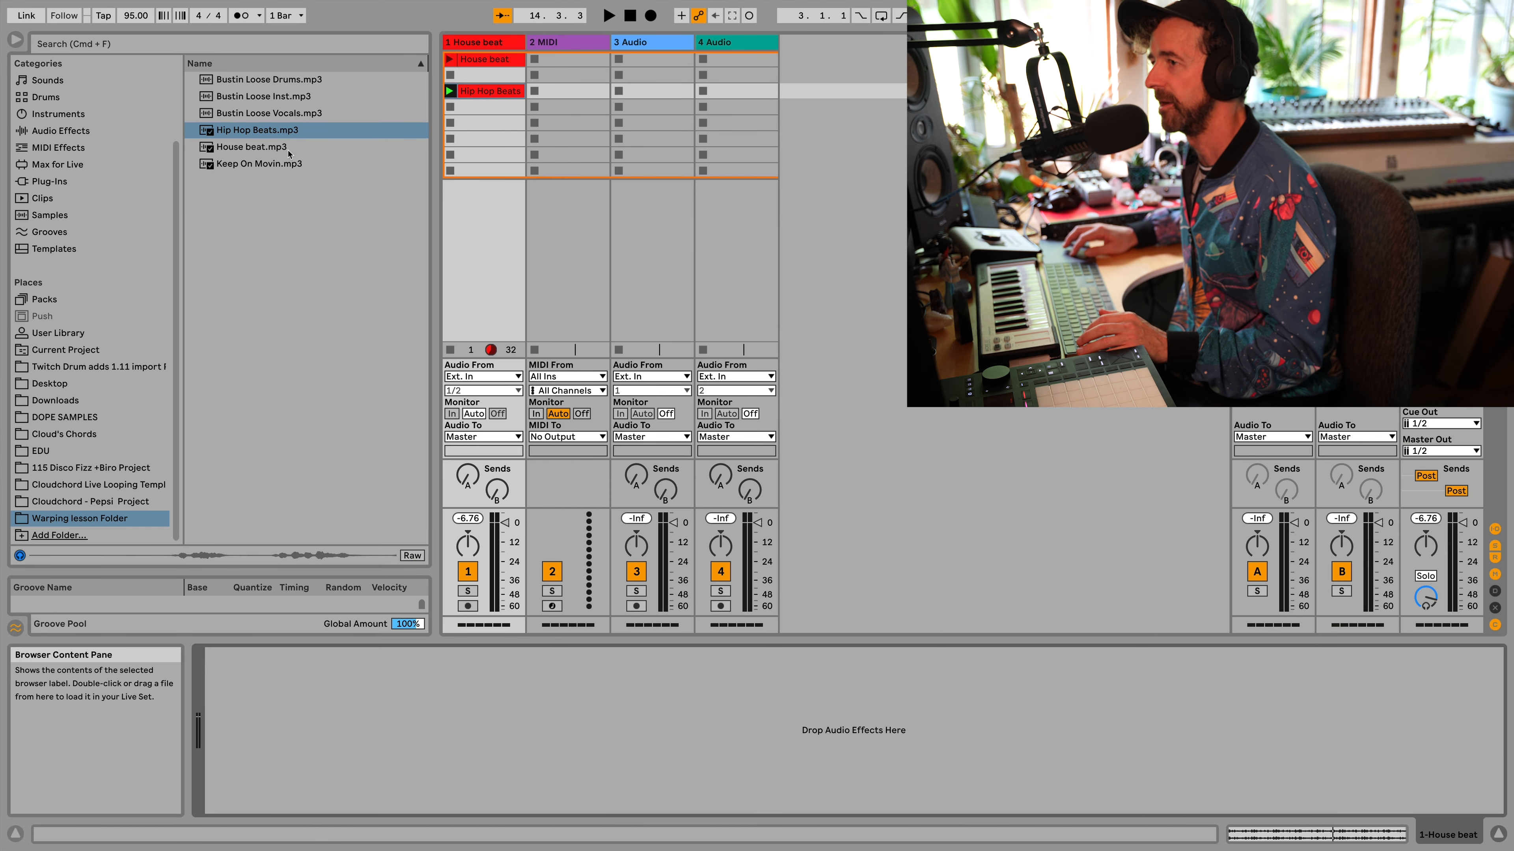
left_click_drag(247, 168, 472, 126)
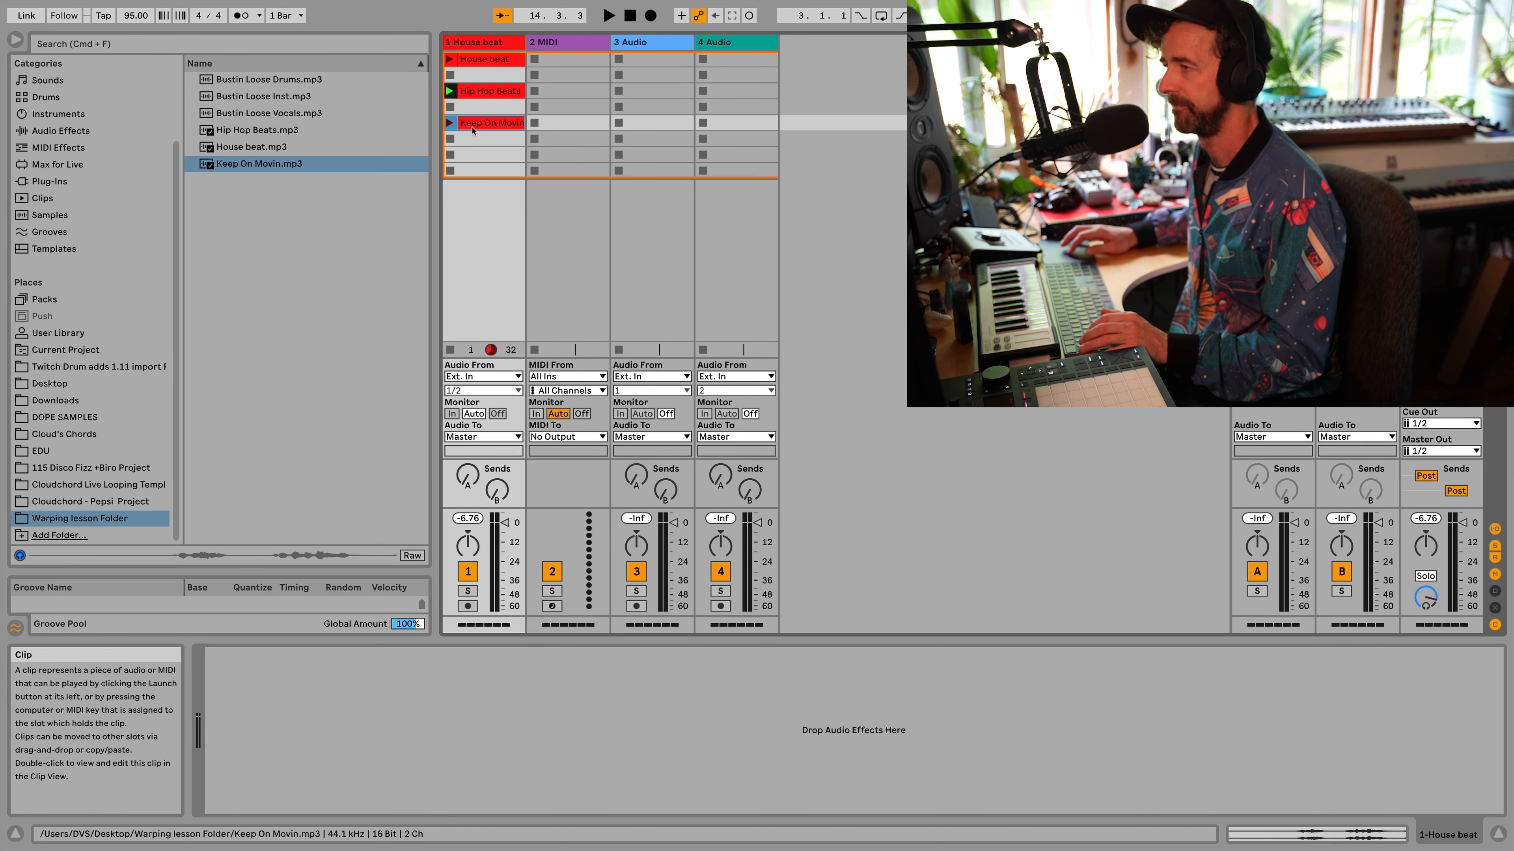
double_click(473, 130)
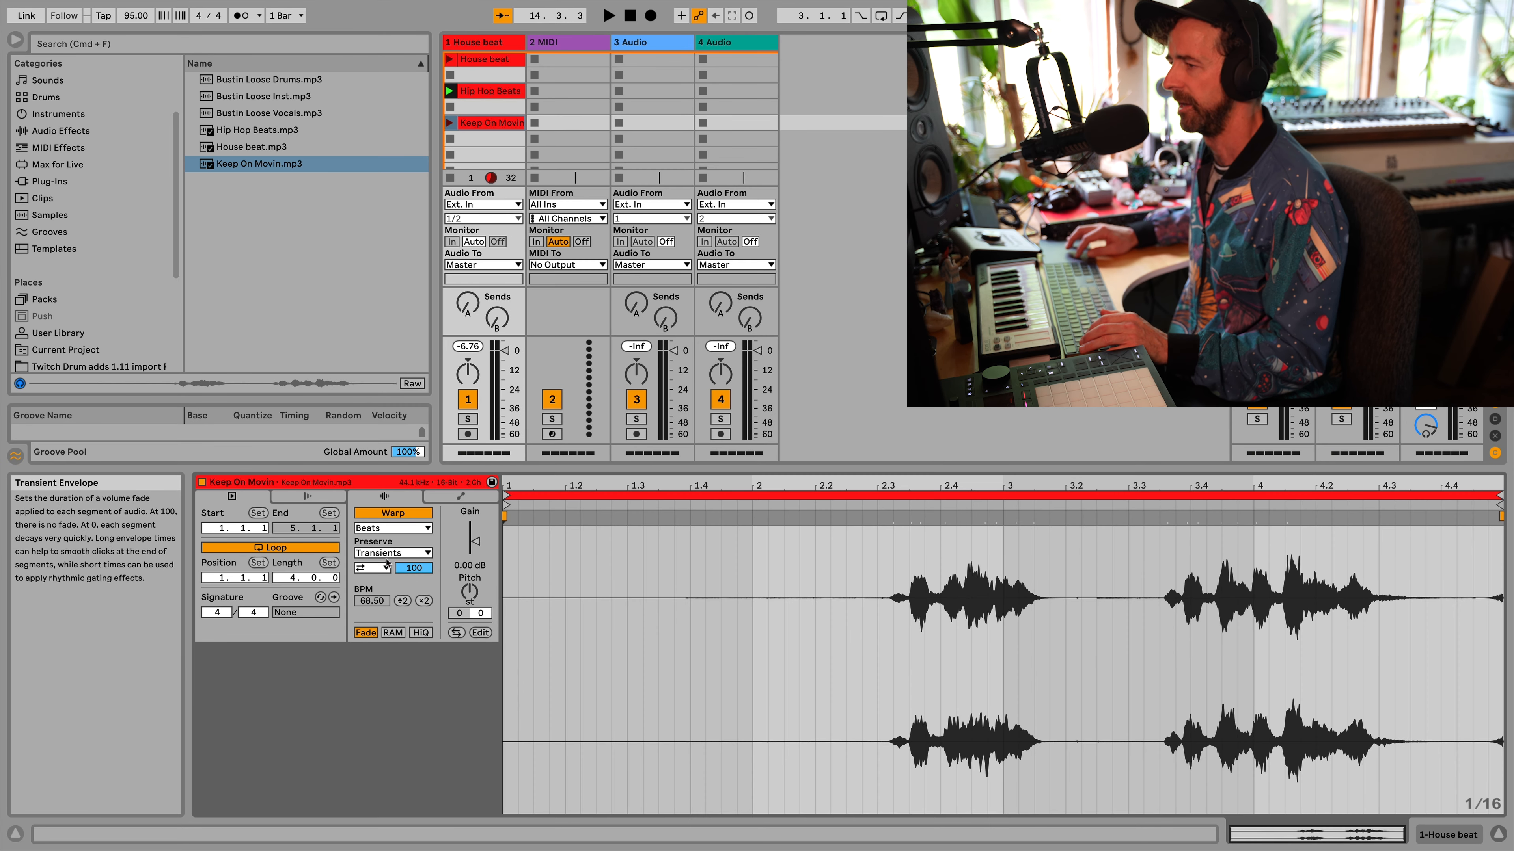
- Toggle warping off and on again for the Keep On Movin clip and set its BPM to 125
left_click(385, 514)
left_click(385, 516)
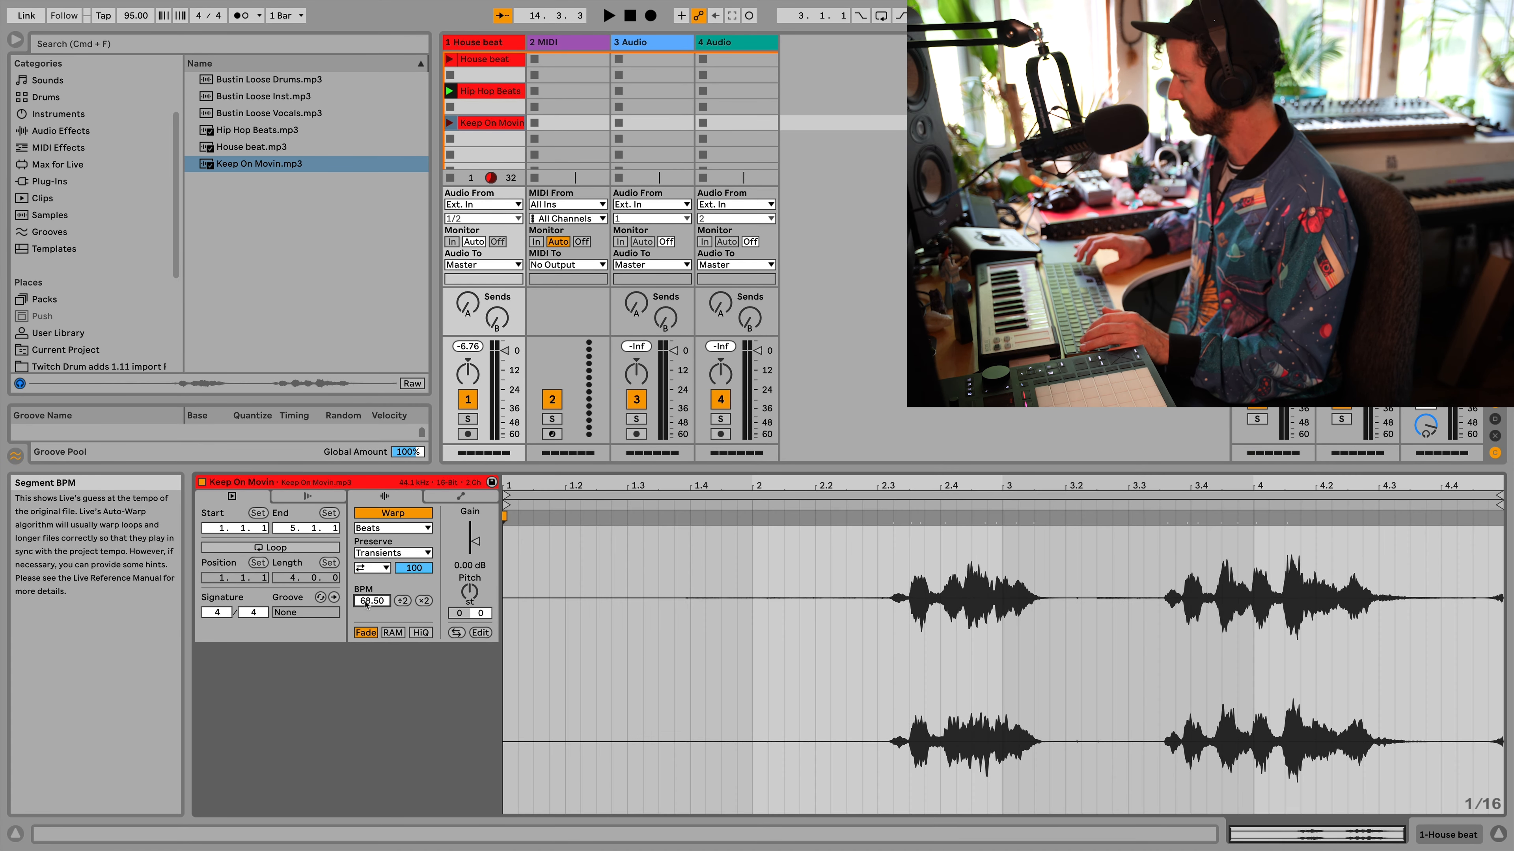
type("125")
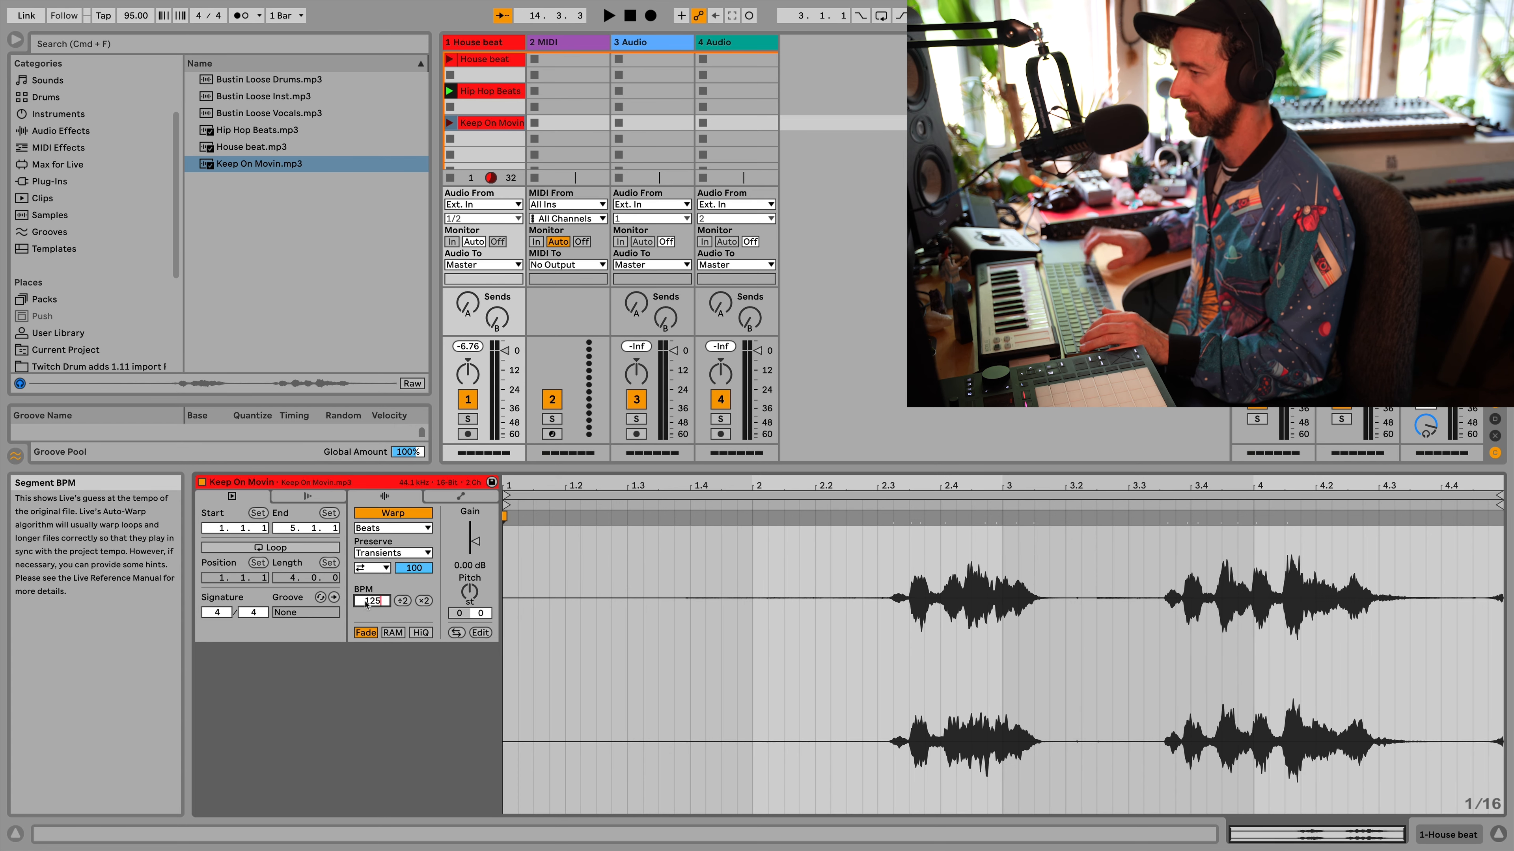
key("Return")
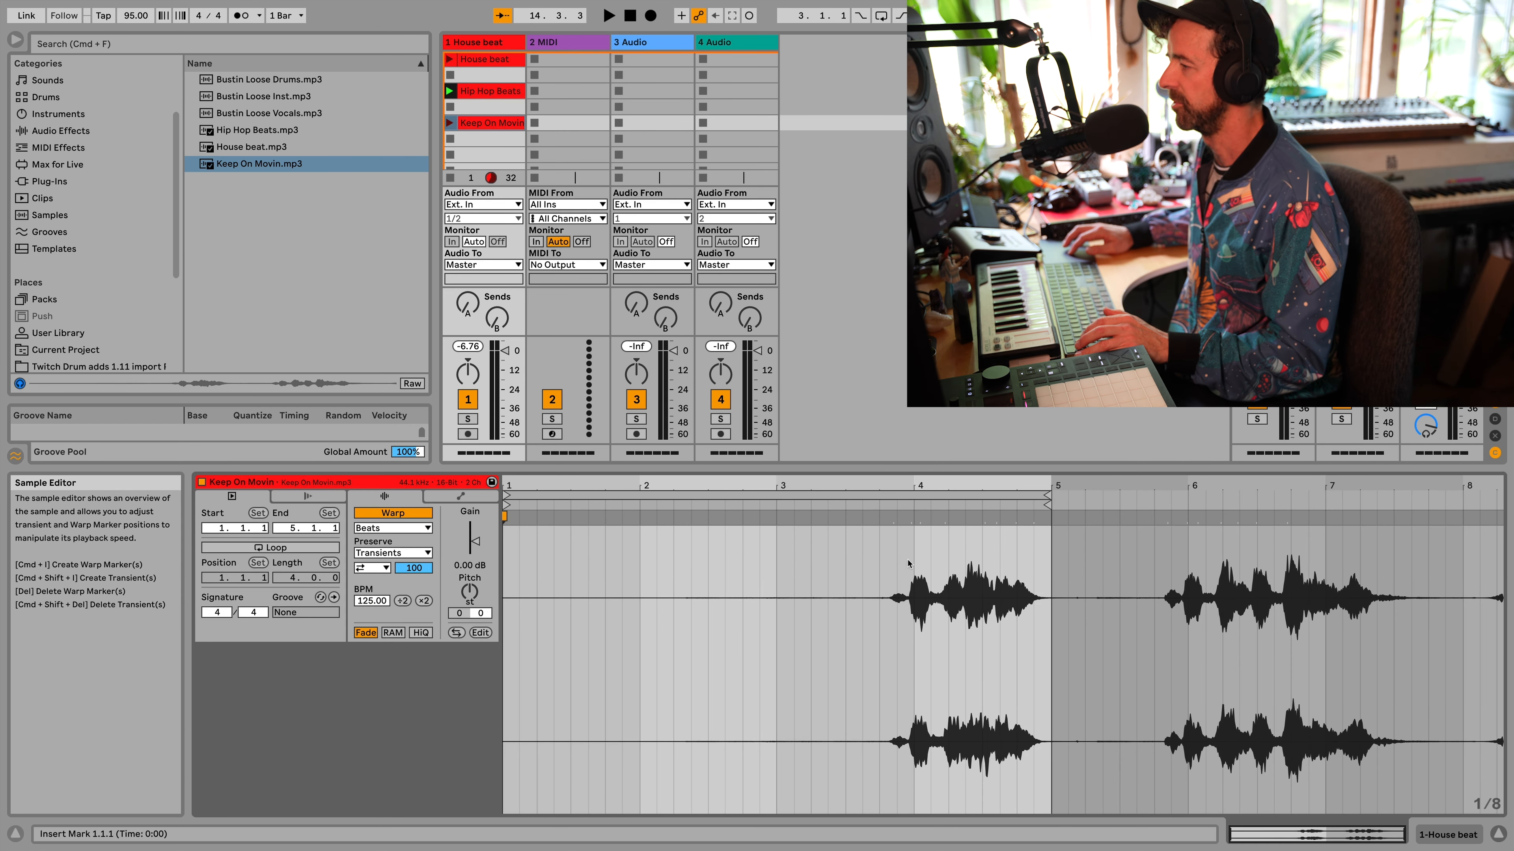
- Set 1.1.1 on the transient that starts the first vocal phrase, just before bar 4
scroll(909, 563, "up", 5)
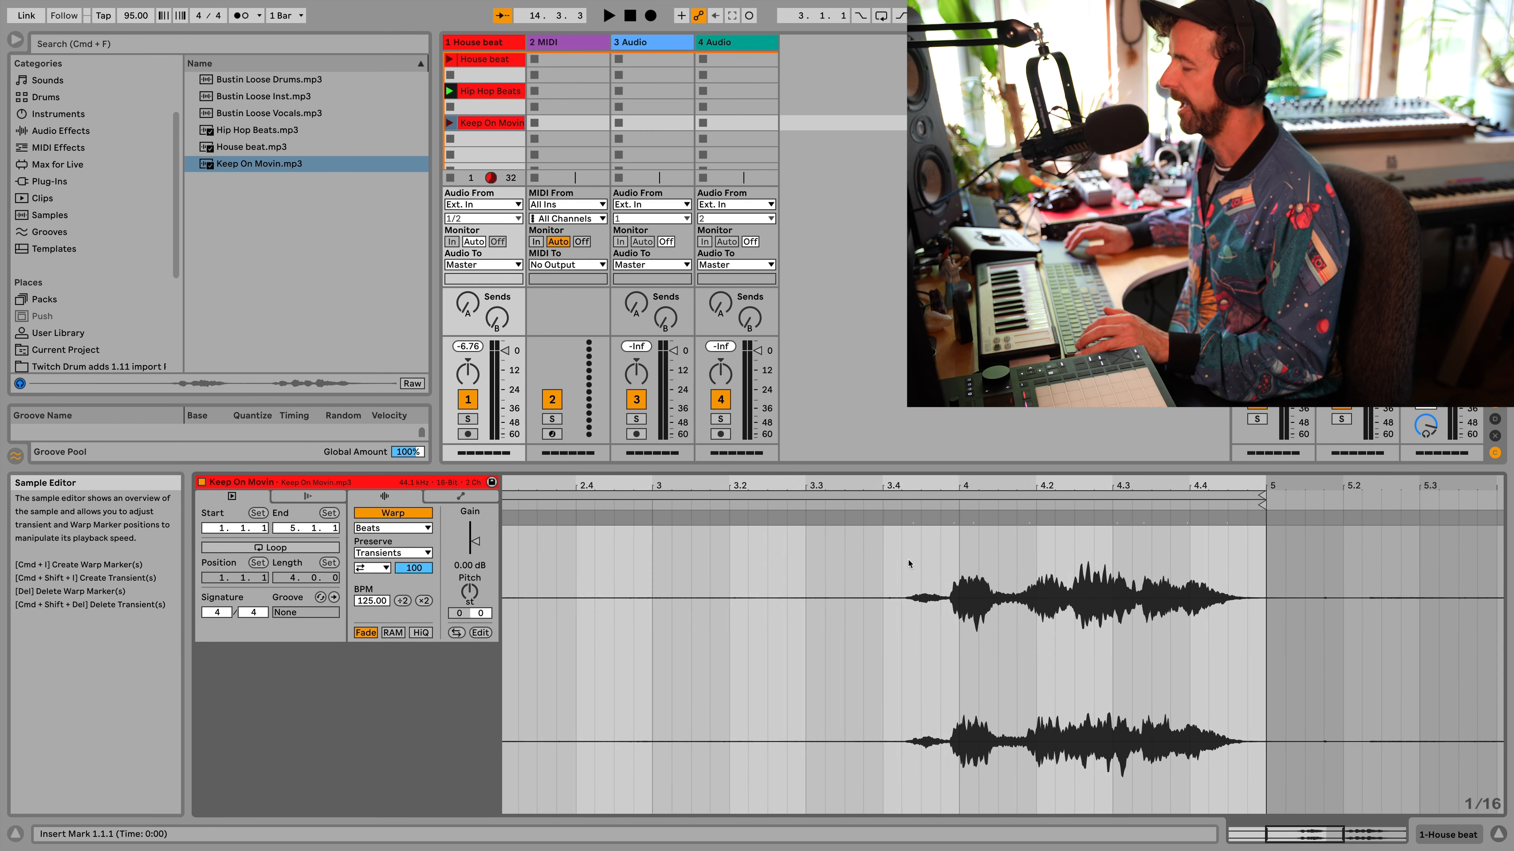
scroll(909, 563, "down", 1)
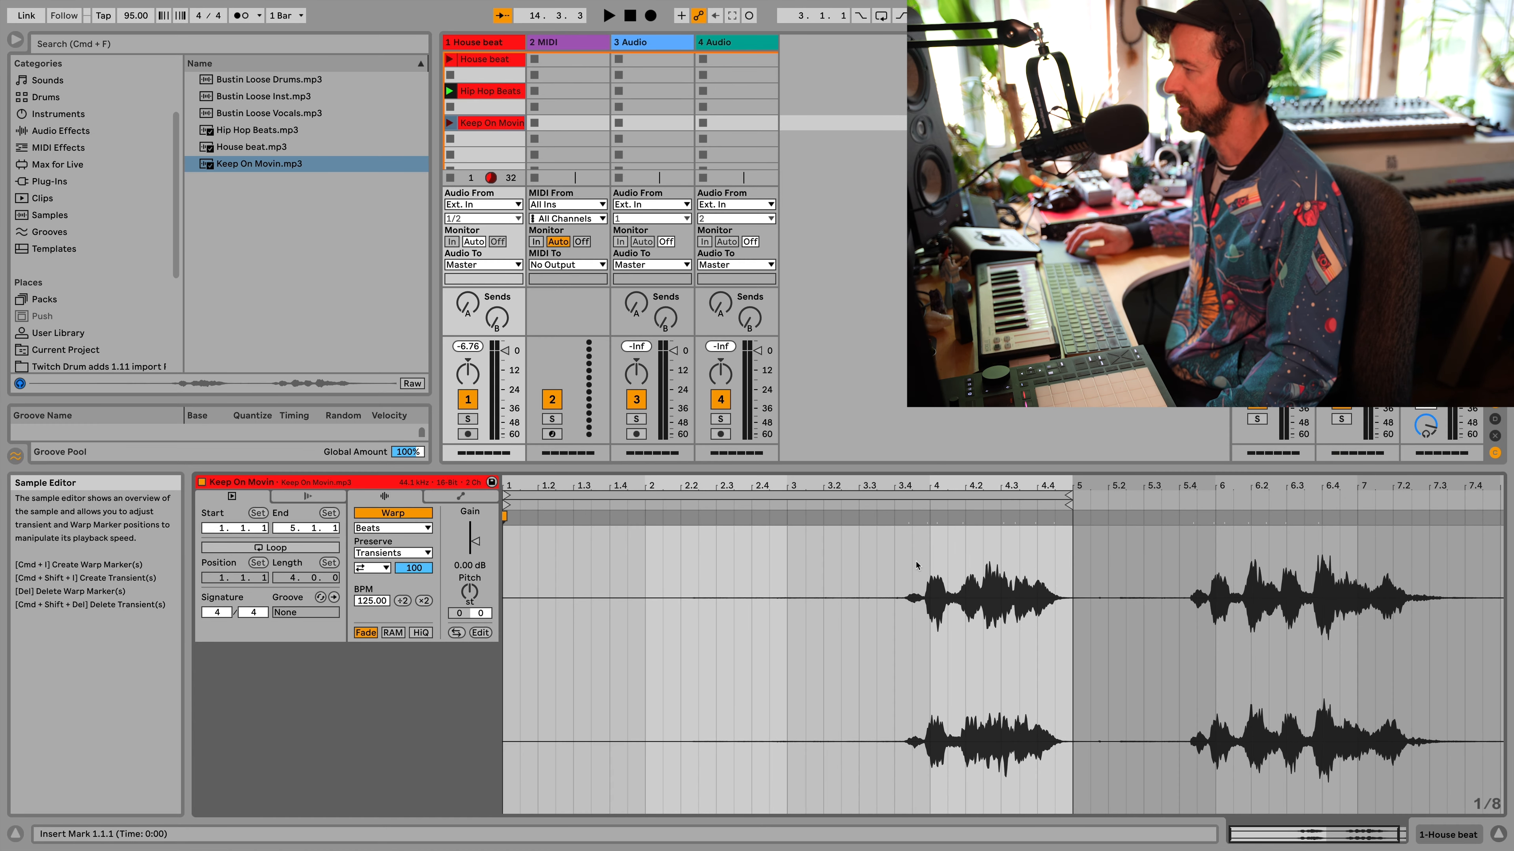
scroll(915, 564, "down", 1)
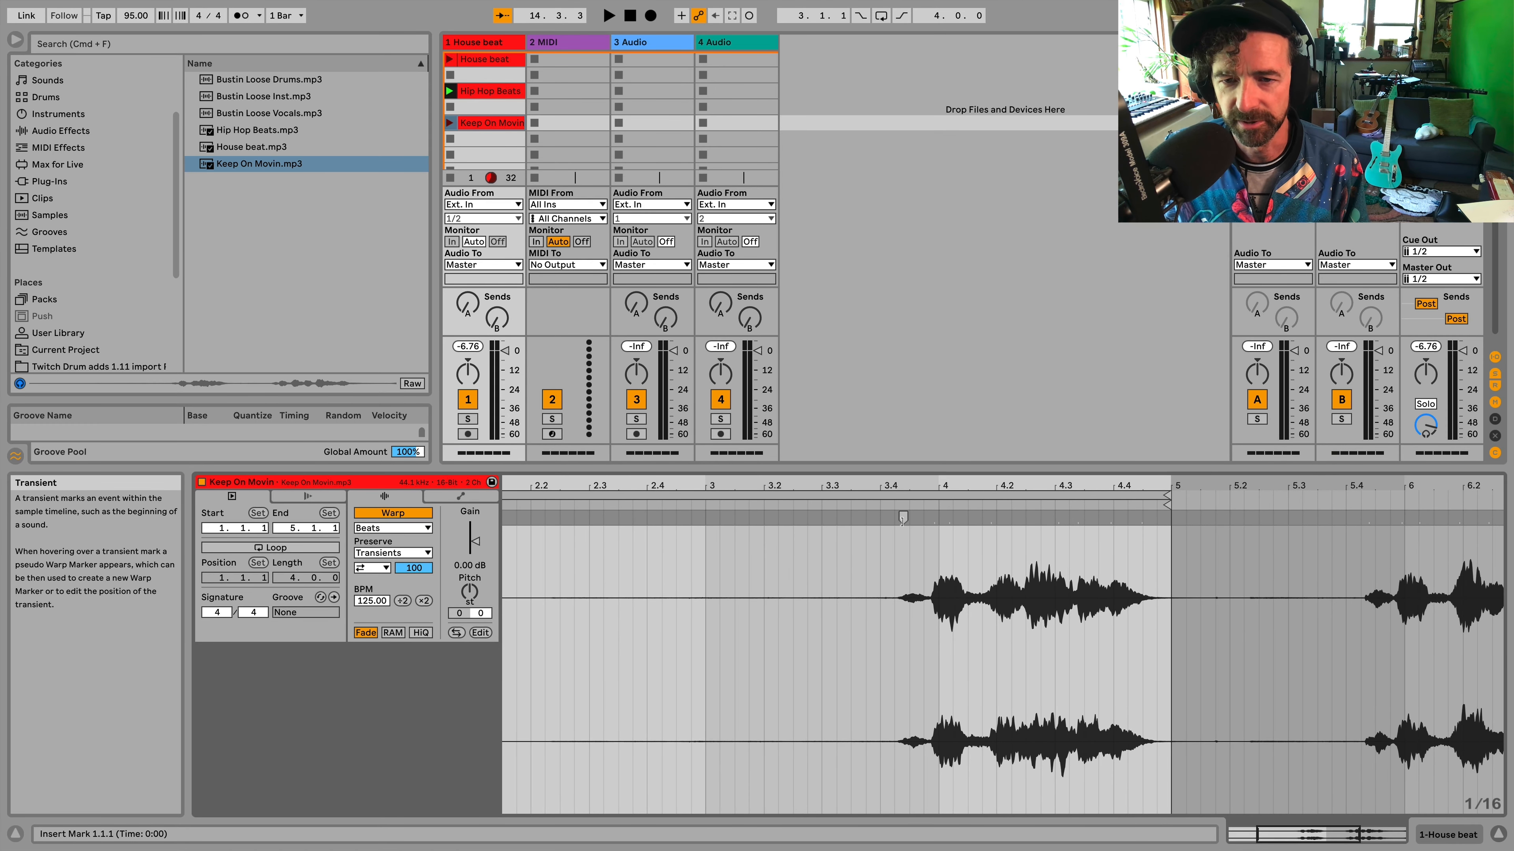
right_click(902, 518)
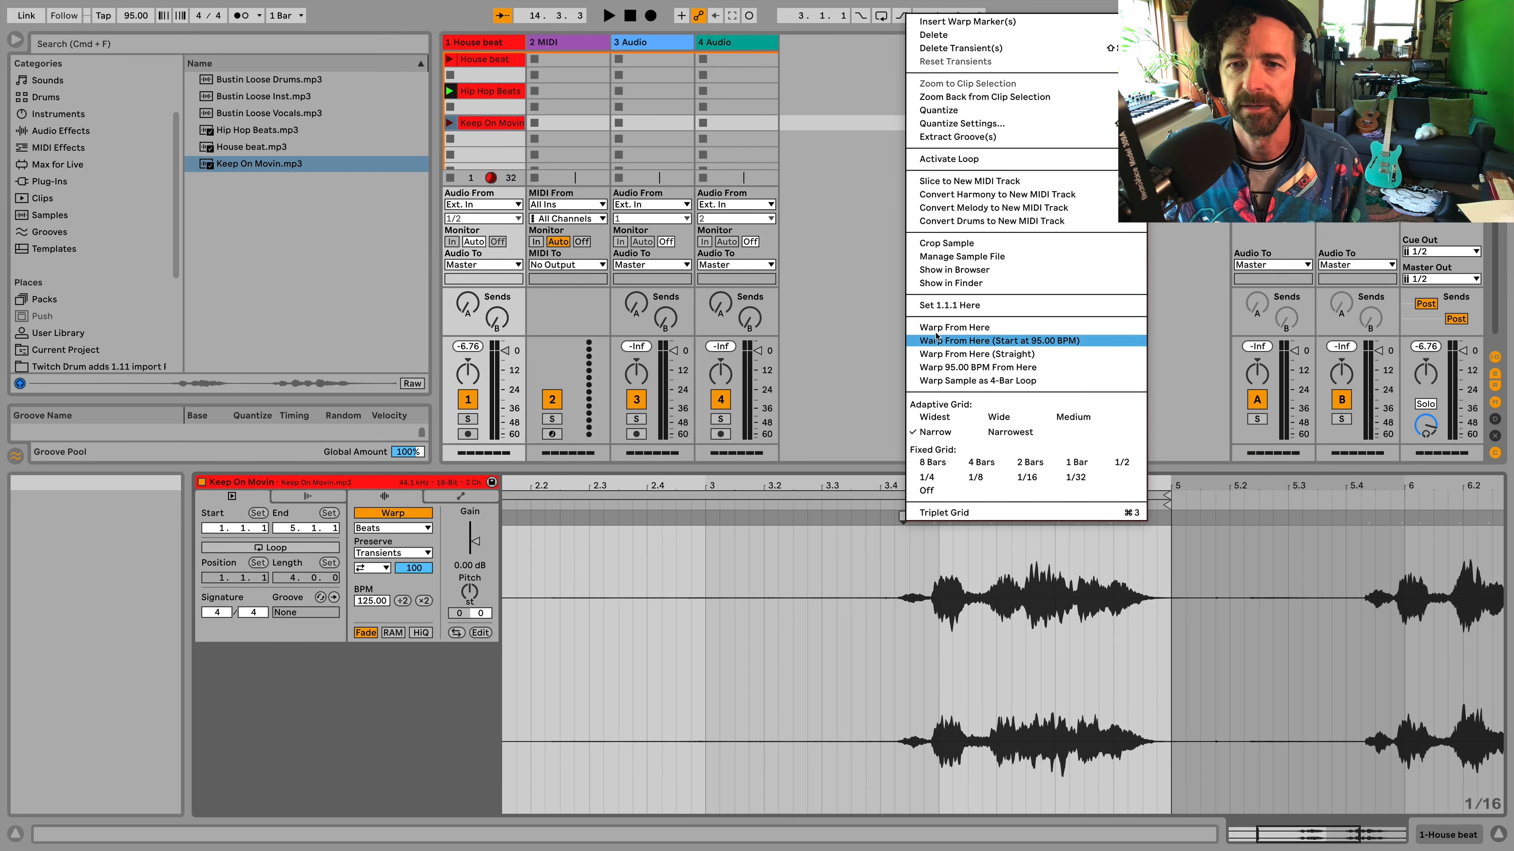
left_click(943, 311)
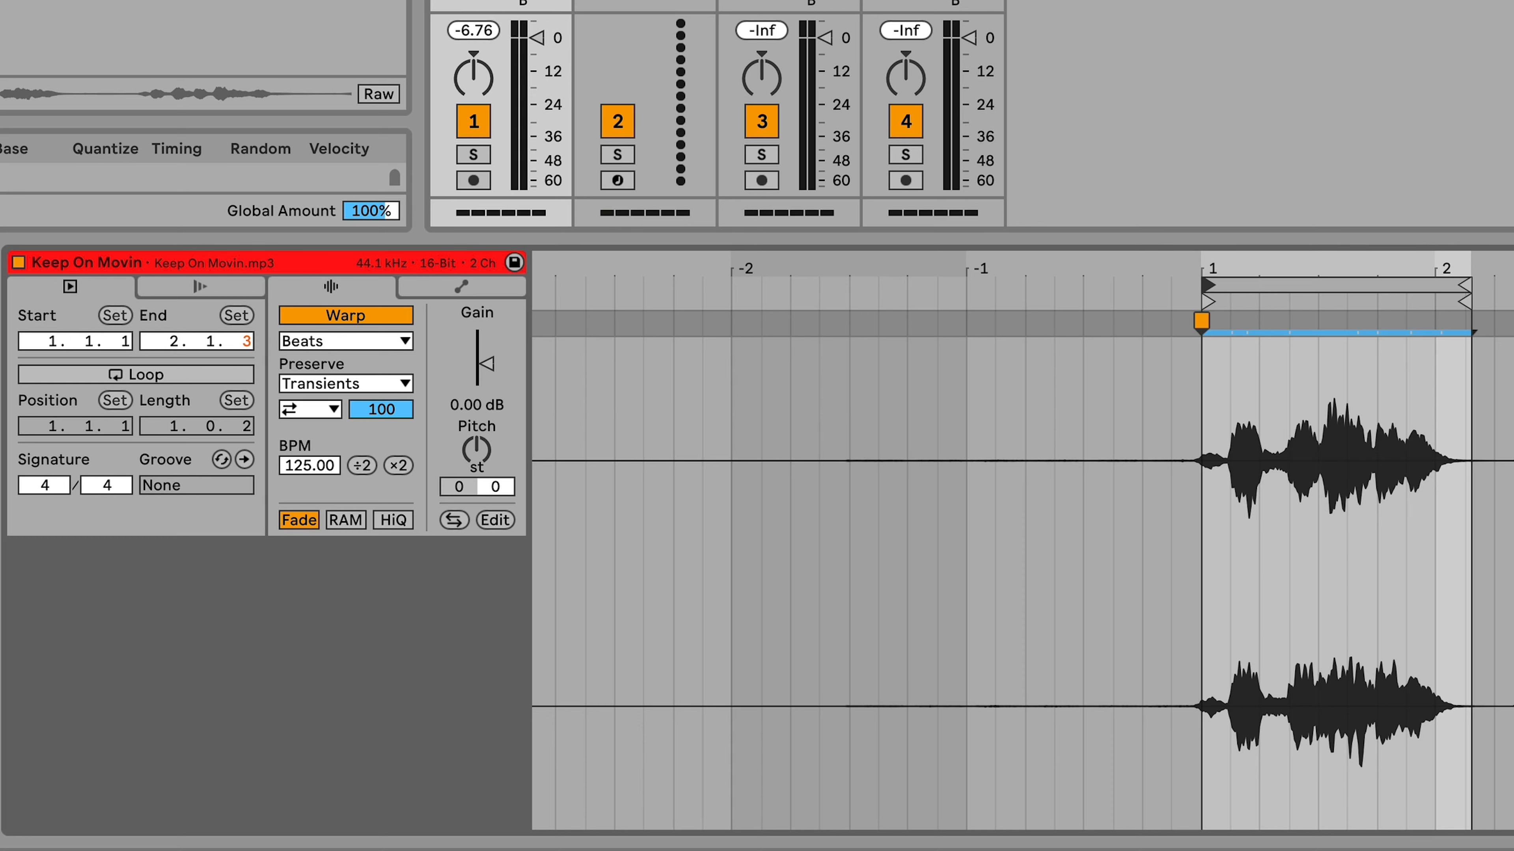
- Play the Keep On Movin clip, set the project tempo to 125 BPM, and play the clip again to compare
left_click(440, 2)
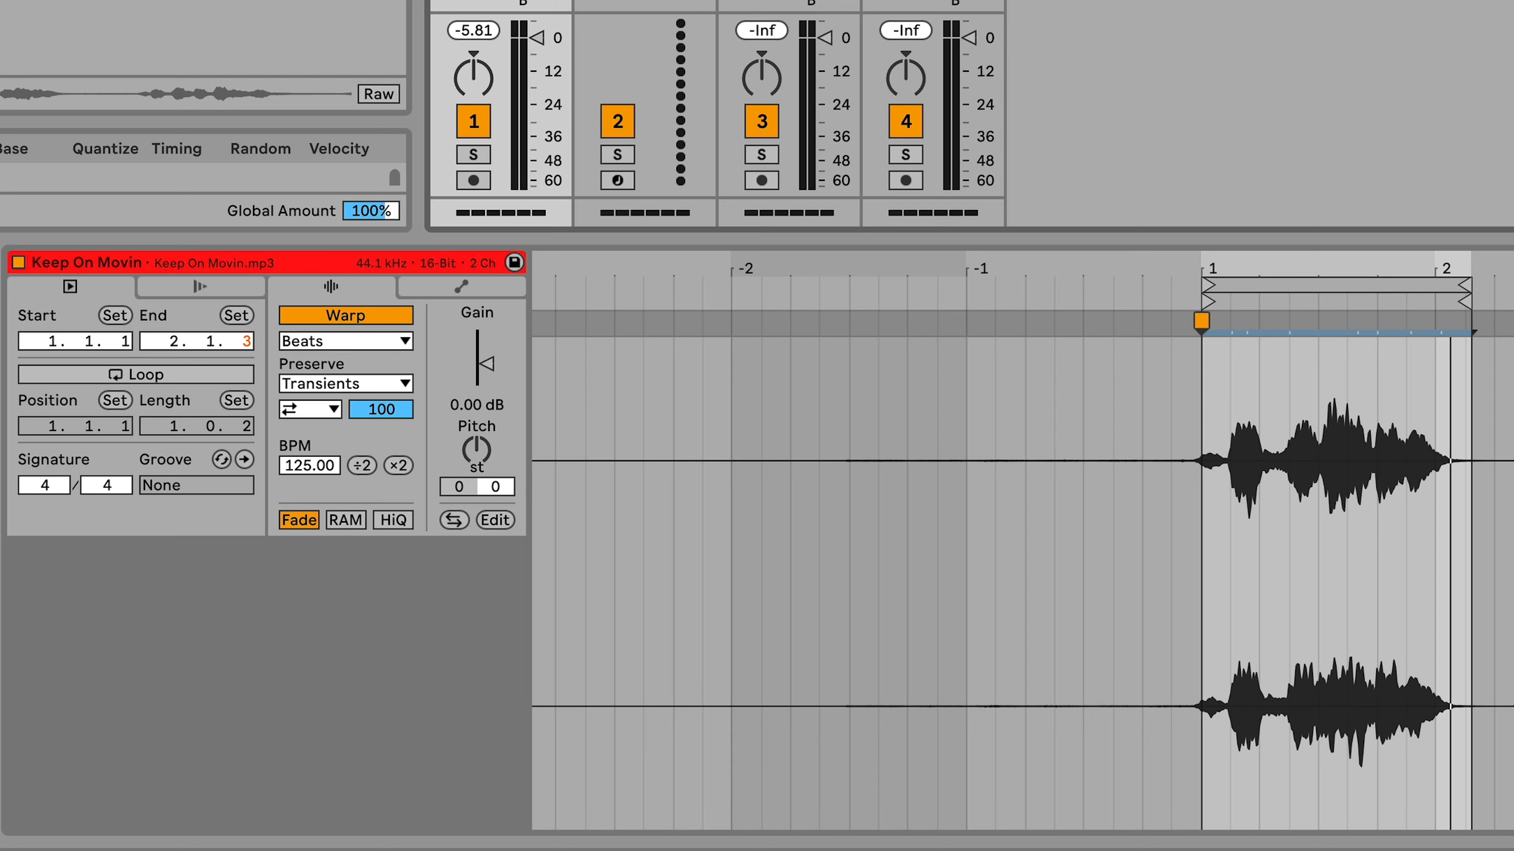
left_click(225, 28)
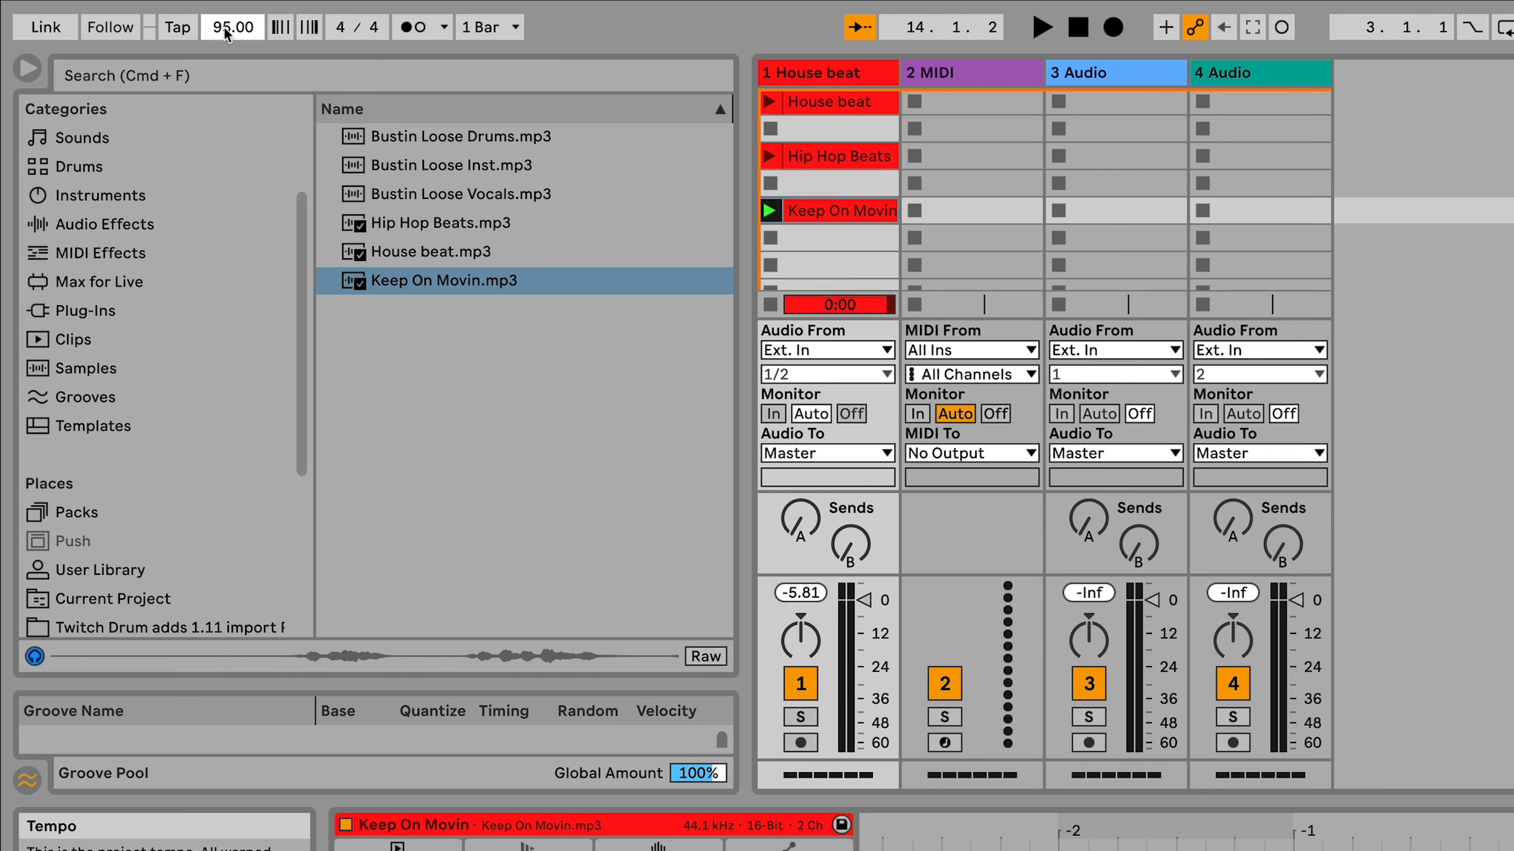
type("125")
key("Return")
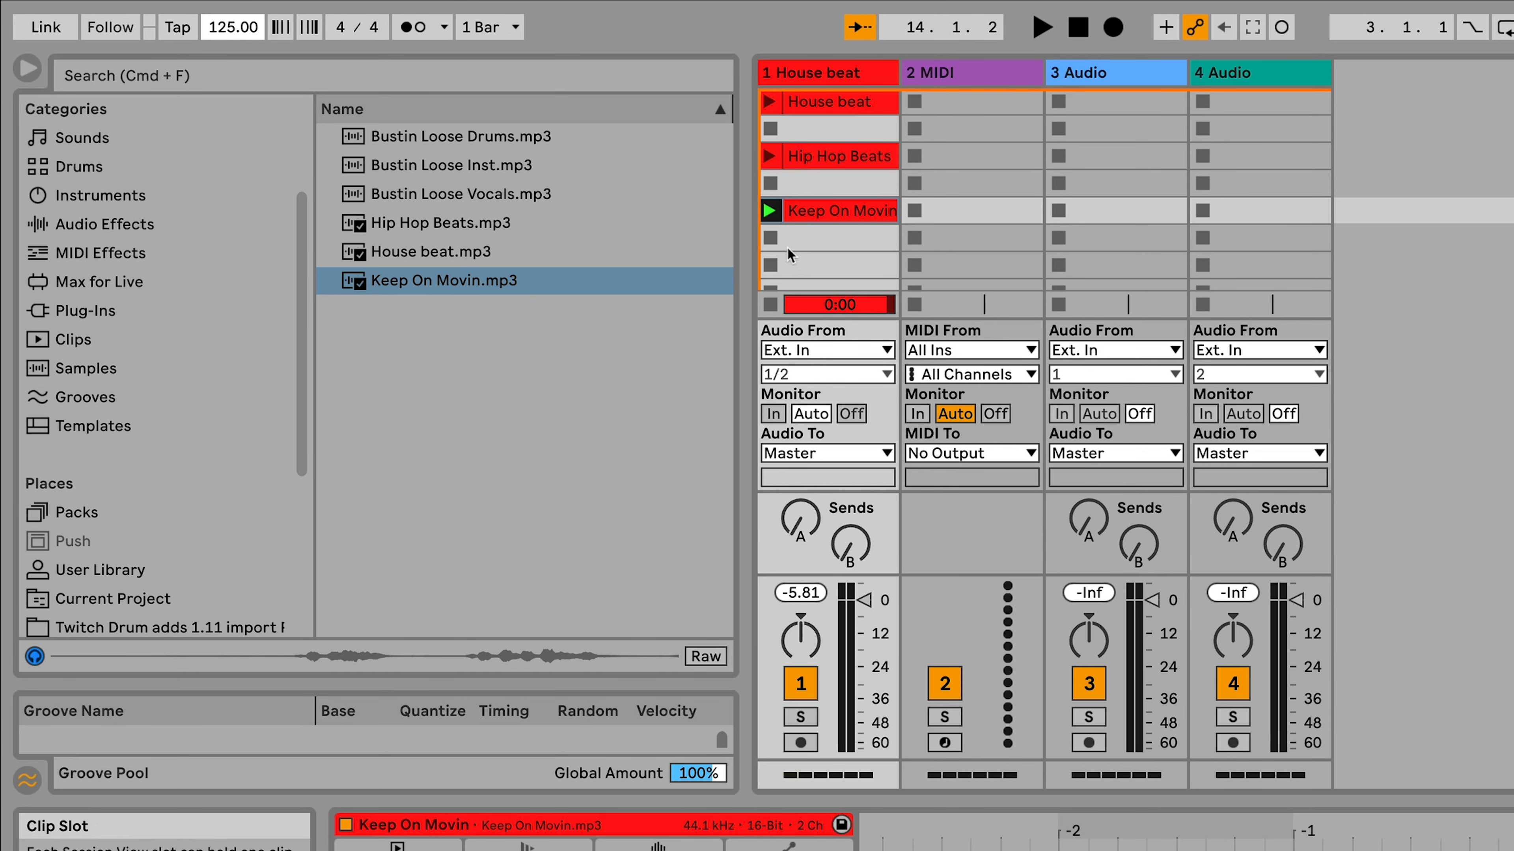
left_click(769, 210)
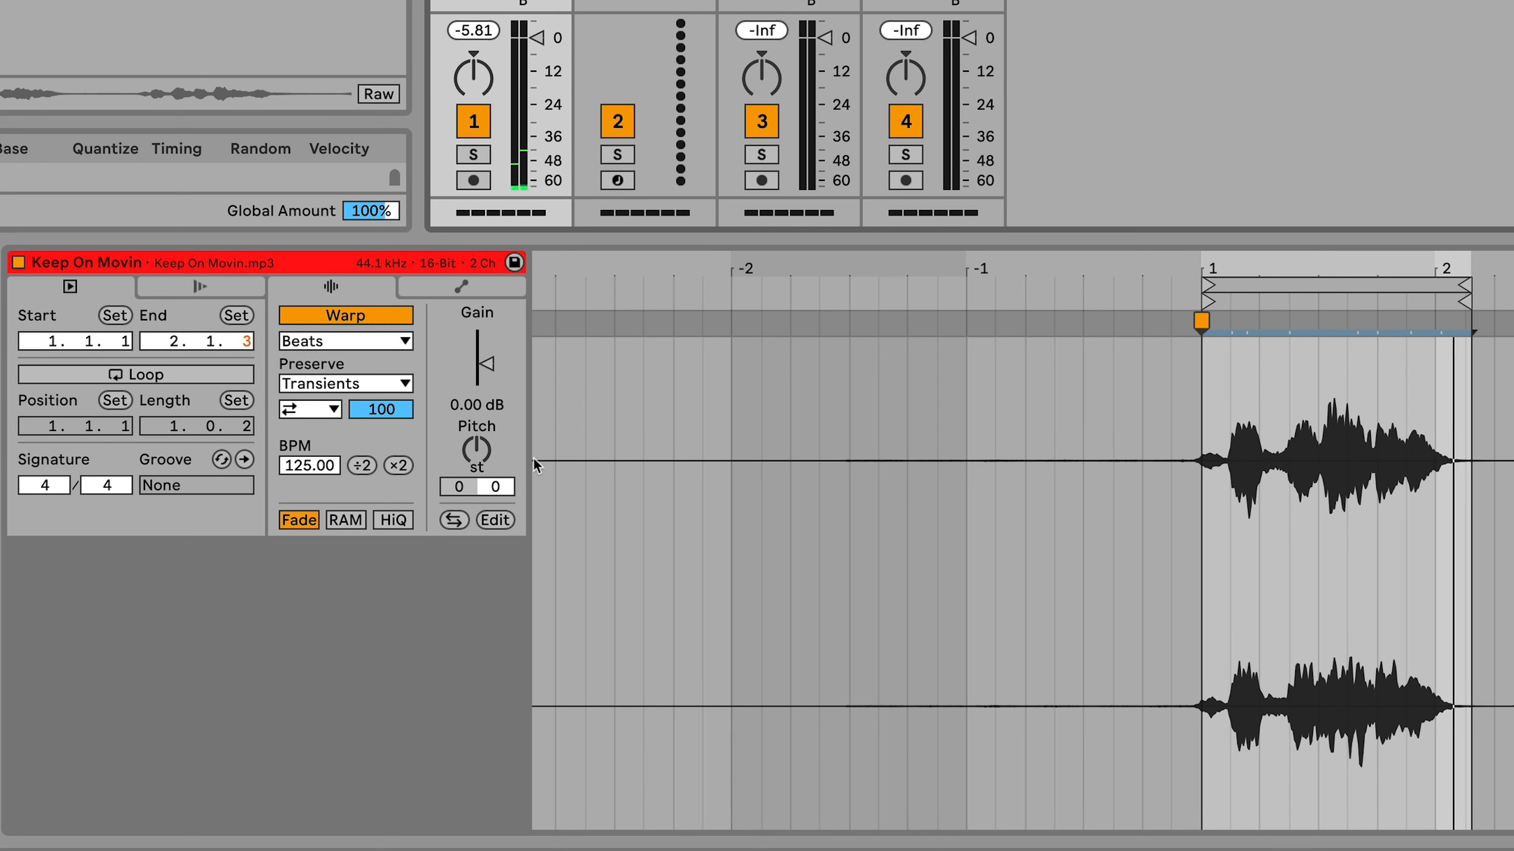
- Switch the Keep On Movin clip's warp mode to Re-Pitch and play the clip to hear the effect
left_click(453, 520)
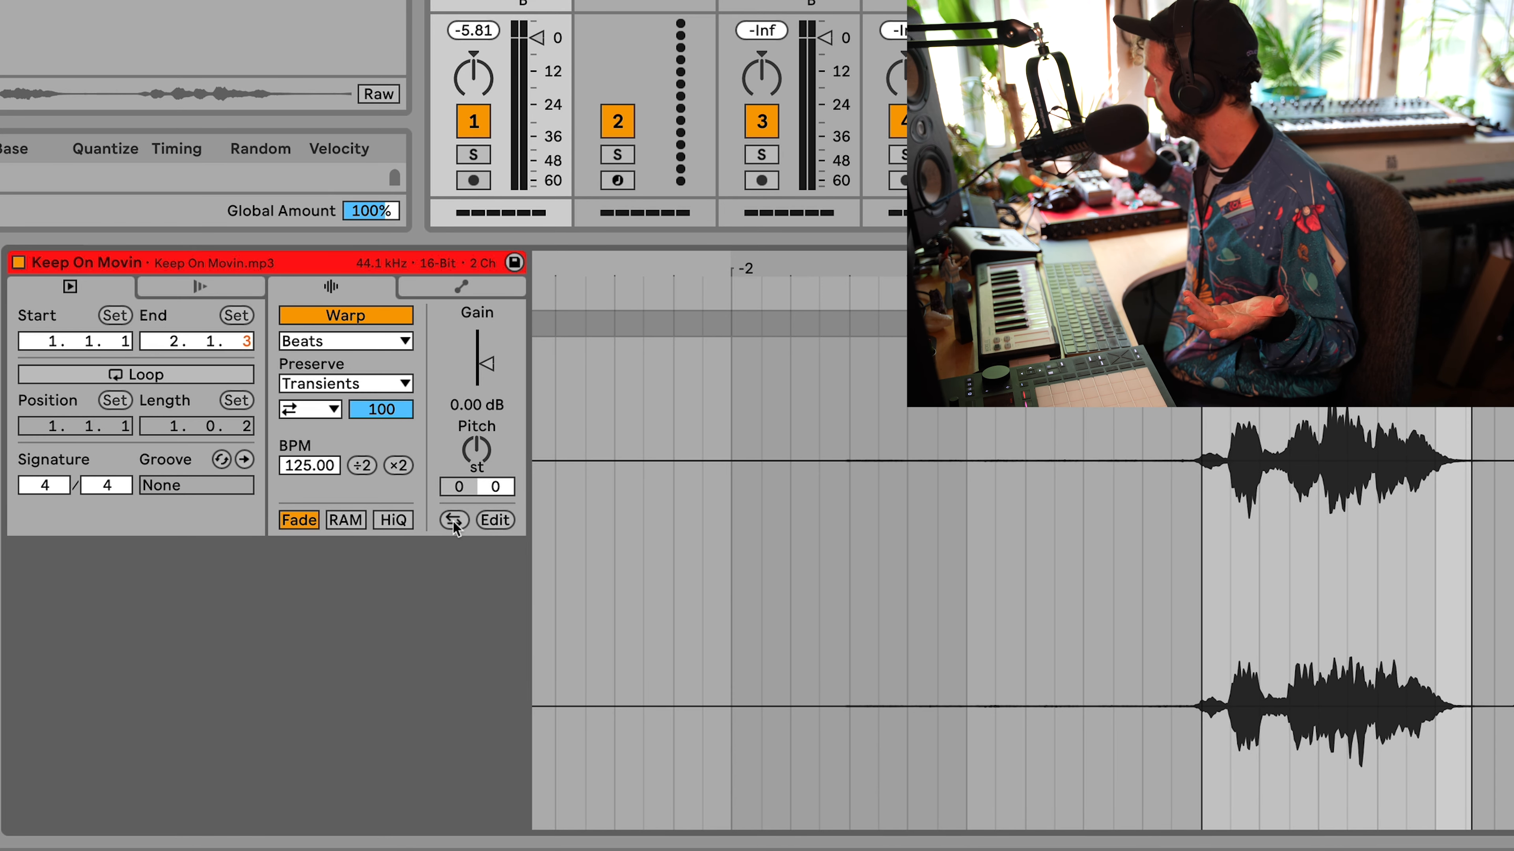
left_click(338, 343)
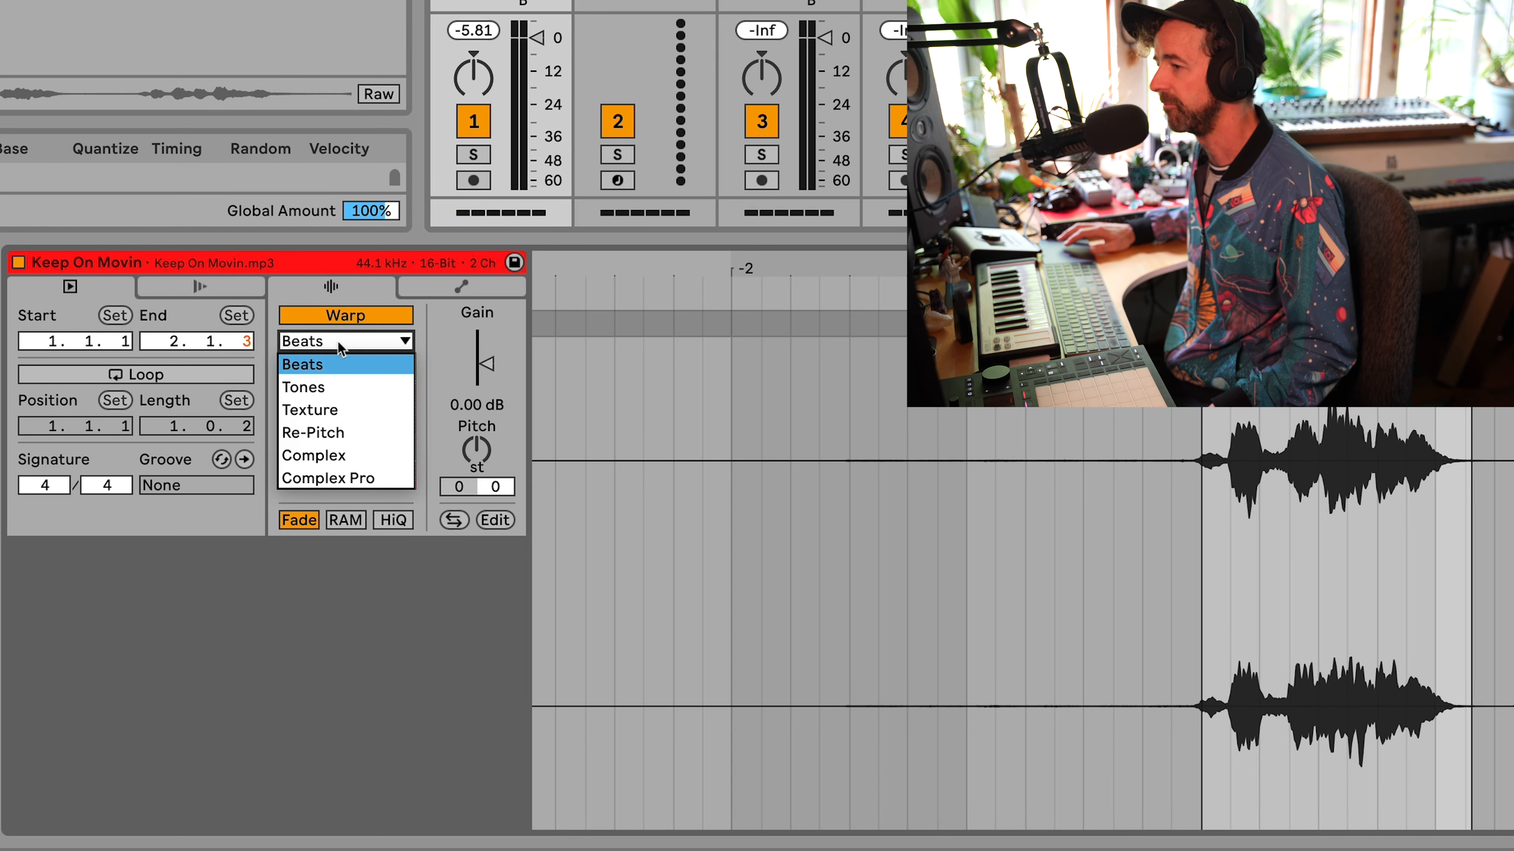
left_click(345, 431)
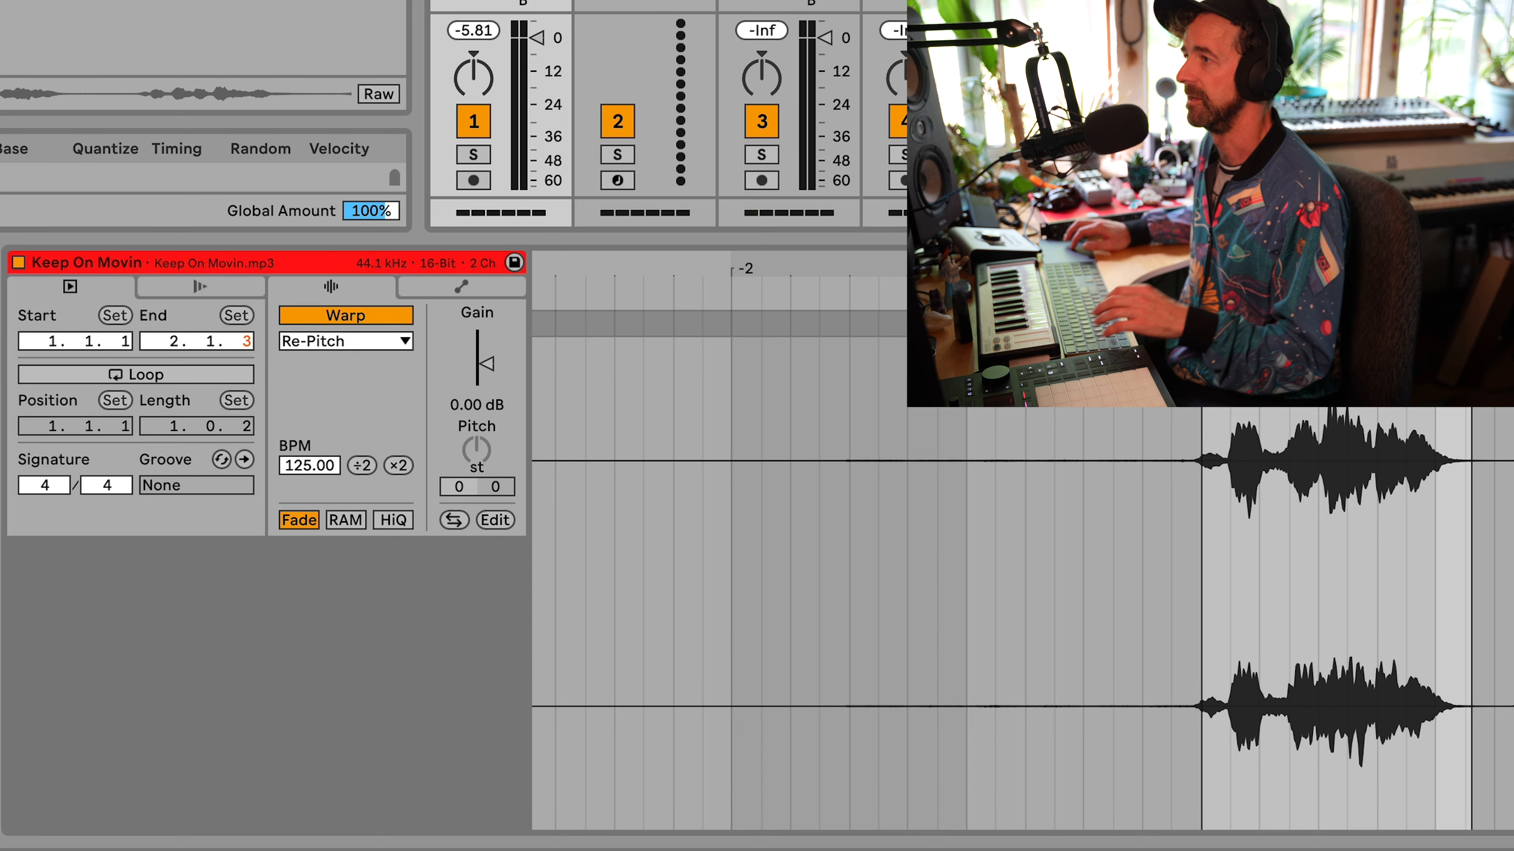
key("space")
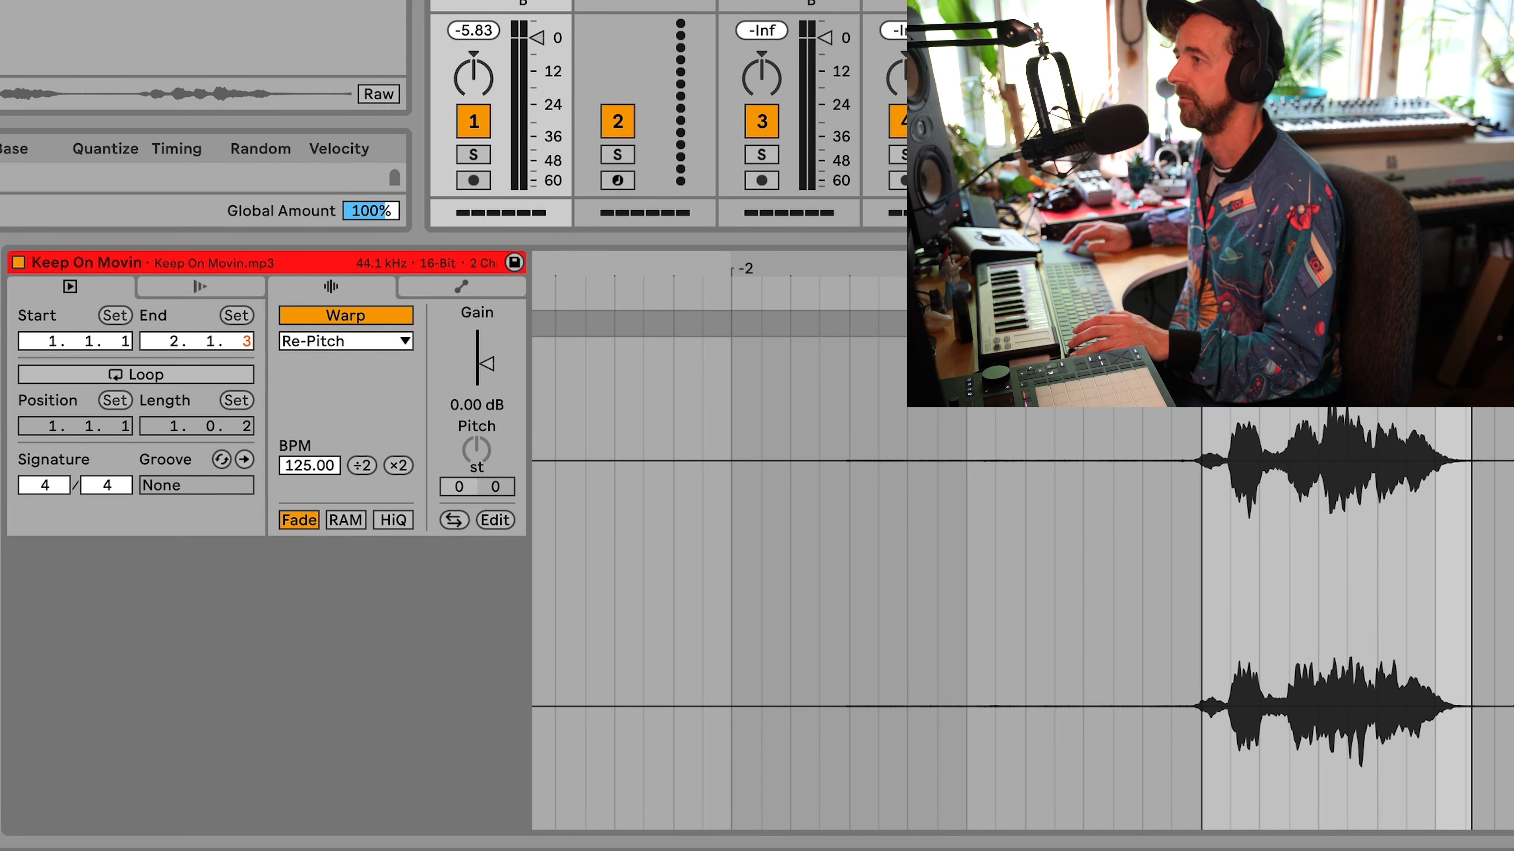
left_click(450, 123)
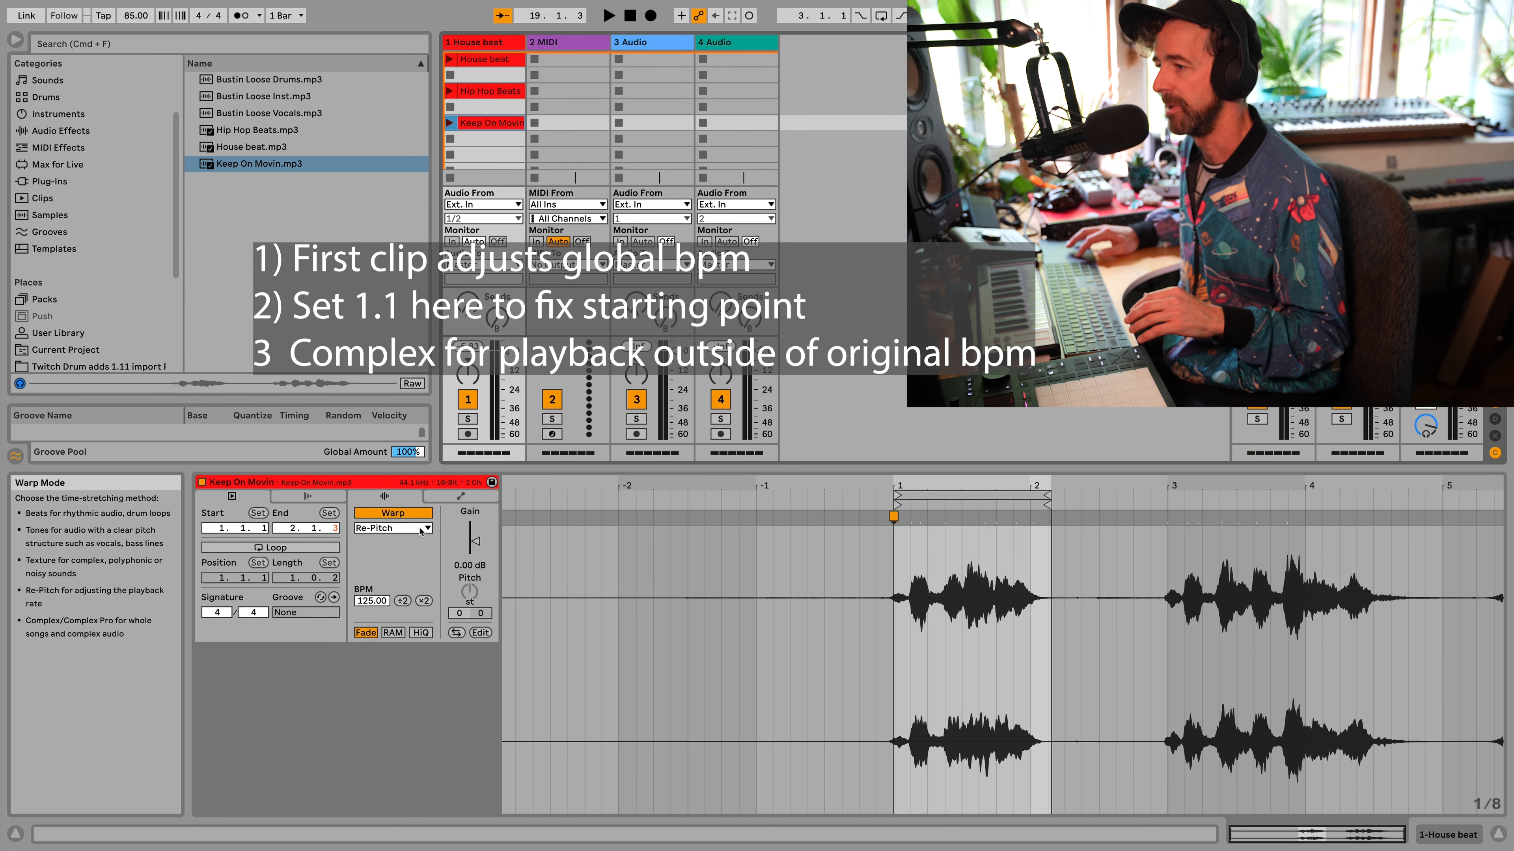
left_click(393, 528)
left_click(382, 534)
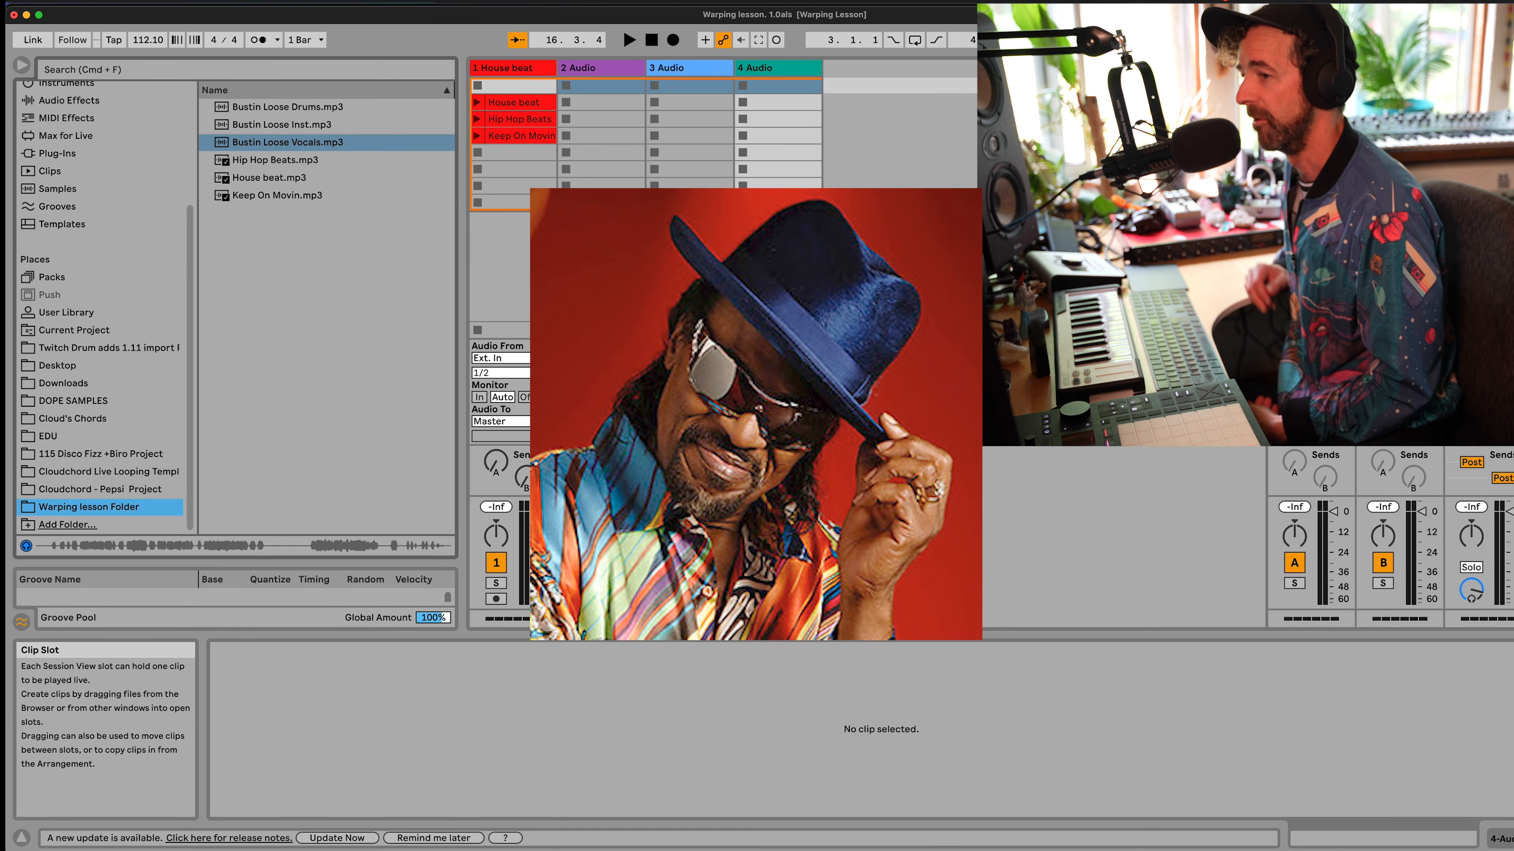
- Load the Bustin Loose Drums, Inst and Vocals files side by side into the first scene of tracks 2, 3 and 4
left_click(367, 110, "shift")
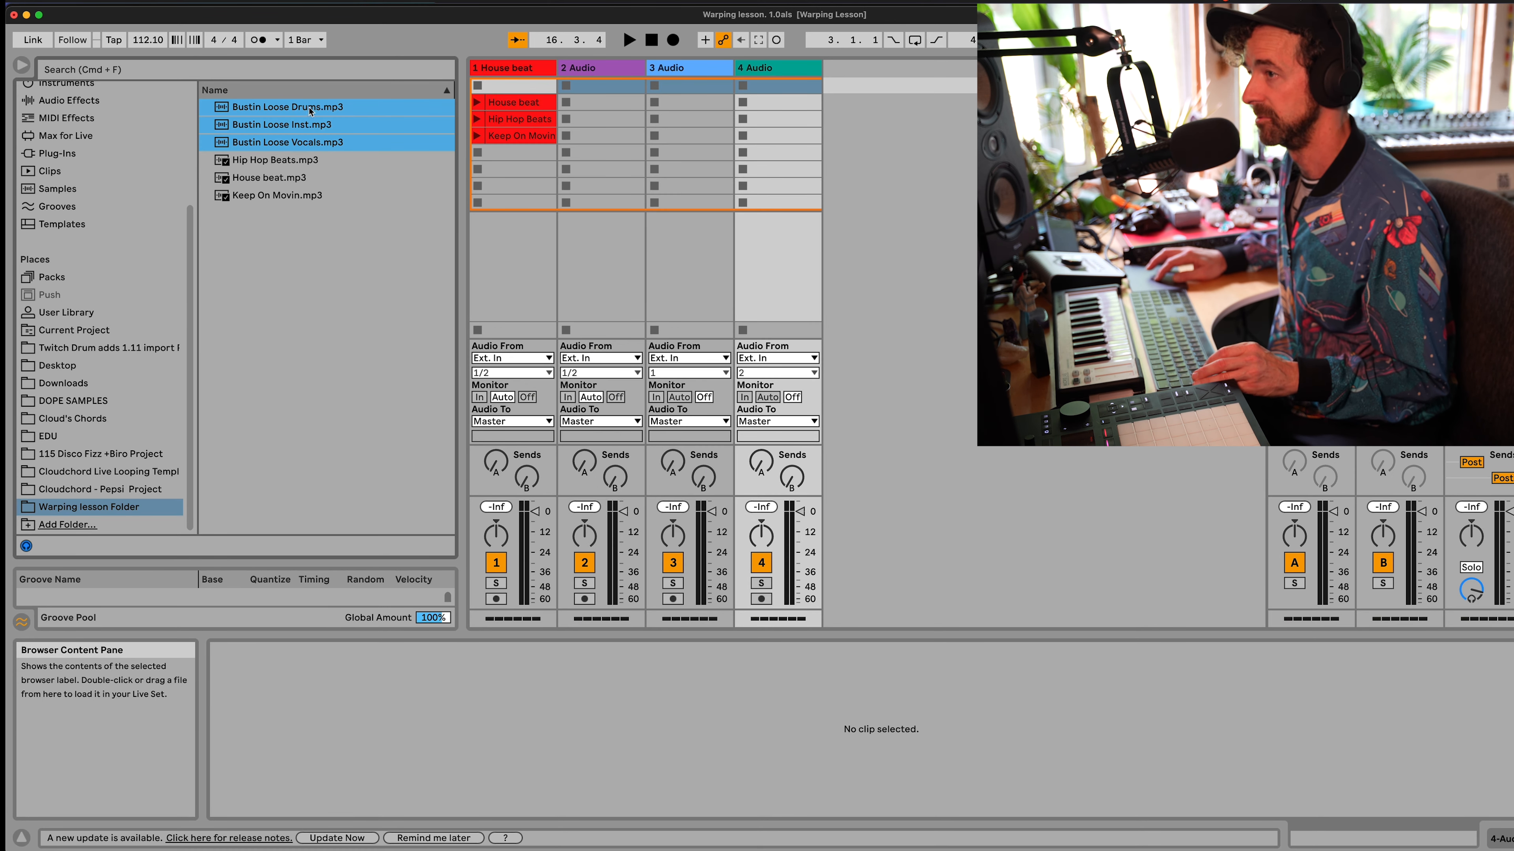
left_click_drag(268, 112, 587, 95)
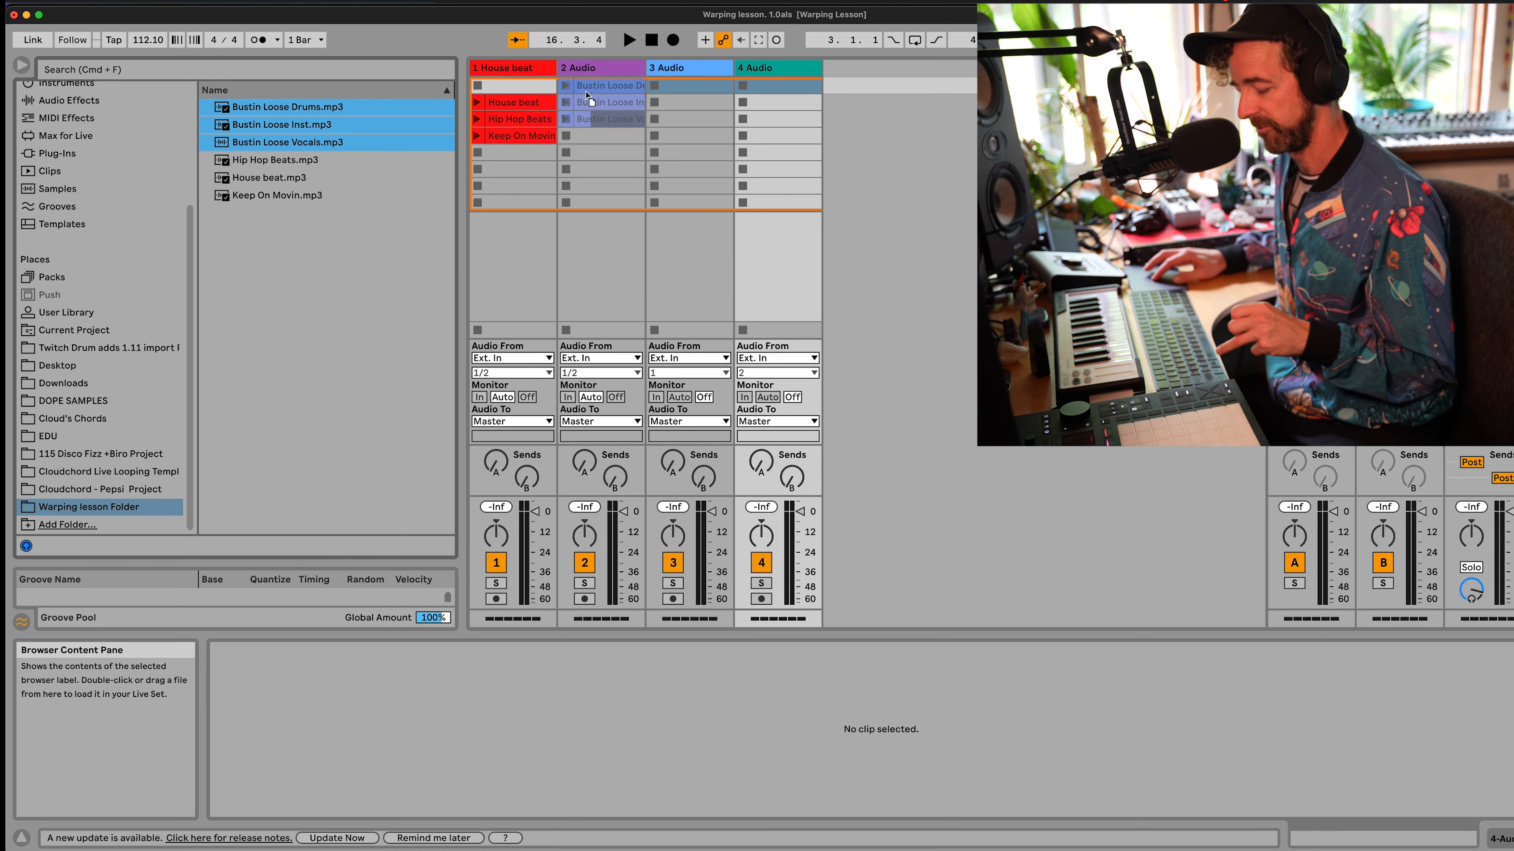
left_click_drag(587, 95, 587, 94)
key("super")
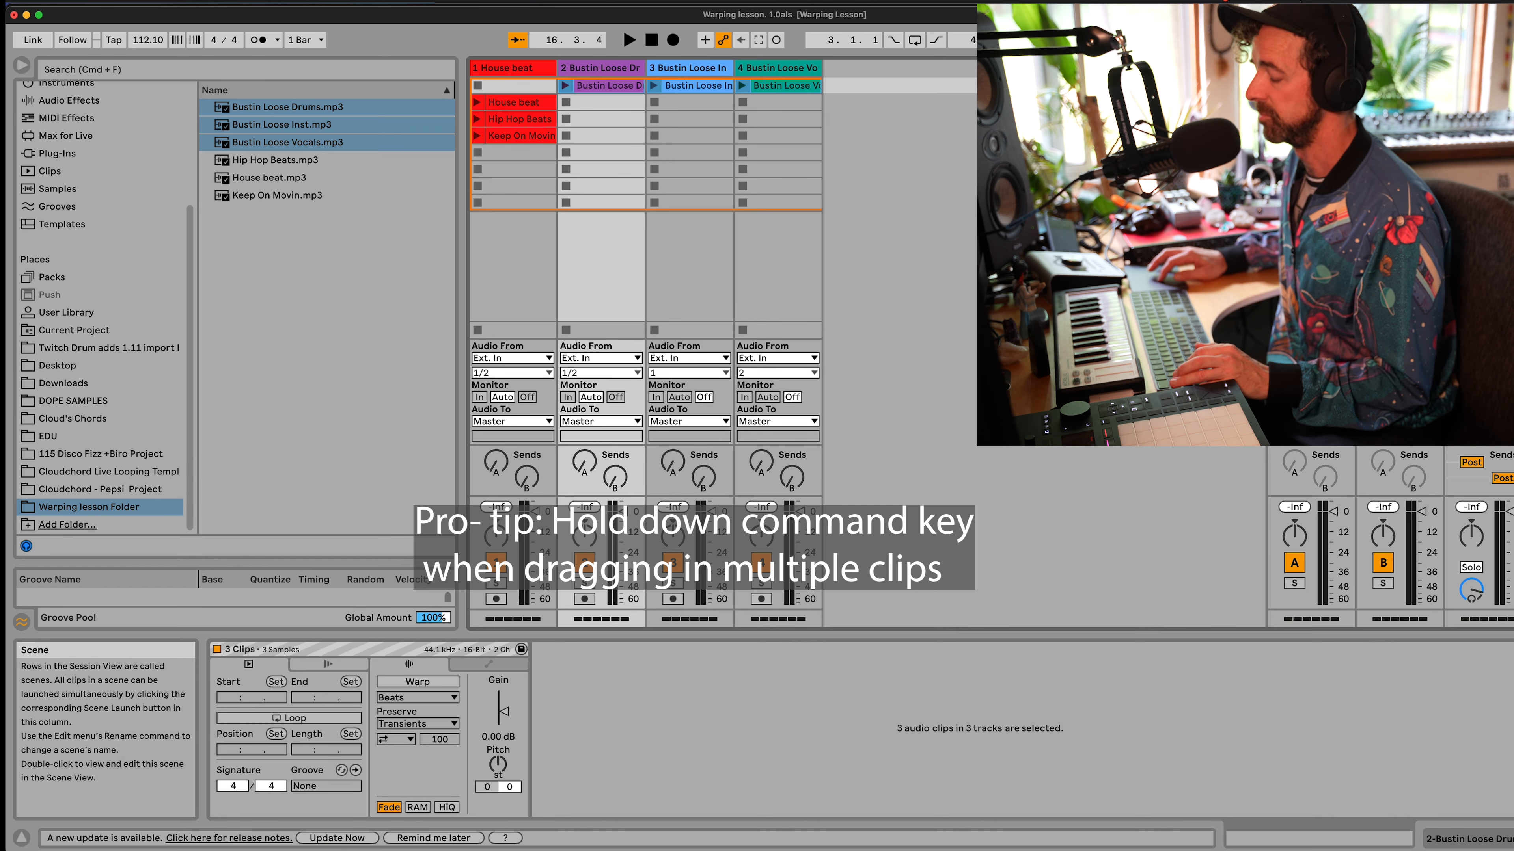
- Play the Bustin Loose scene, tap the project tempo along with the beat, and settle it at 110 BPM
left_click(1452, 85)
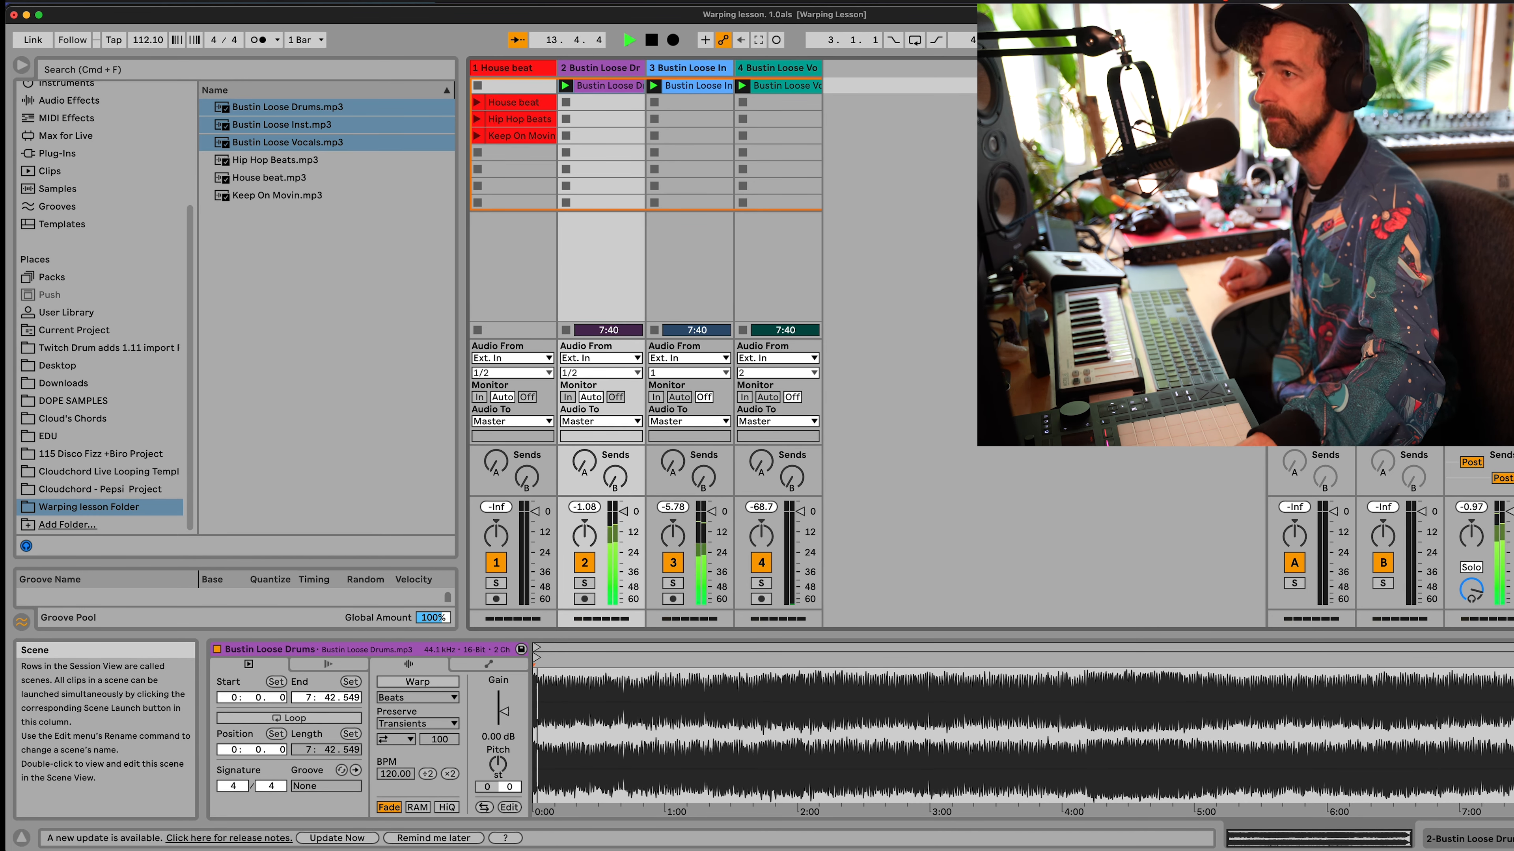
key("t")
key("t")
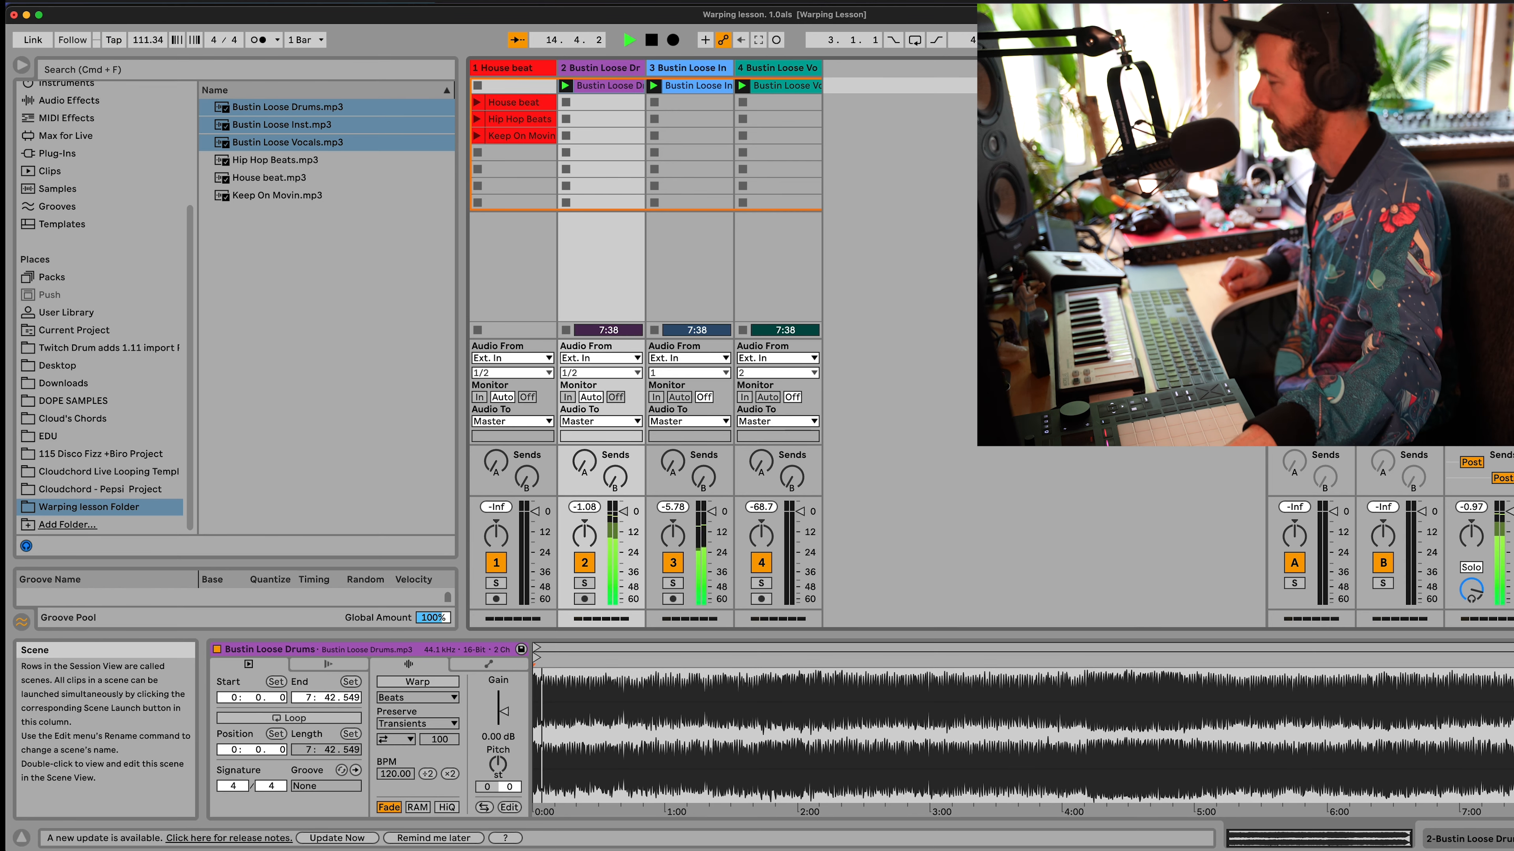
key("t")
key("t")
key("t")
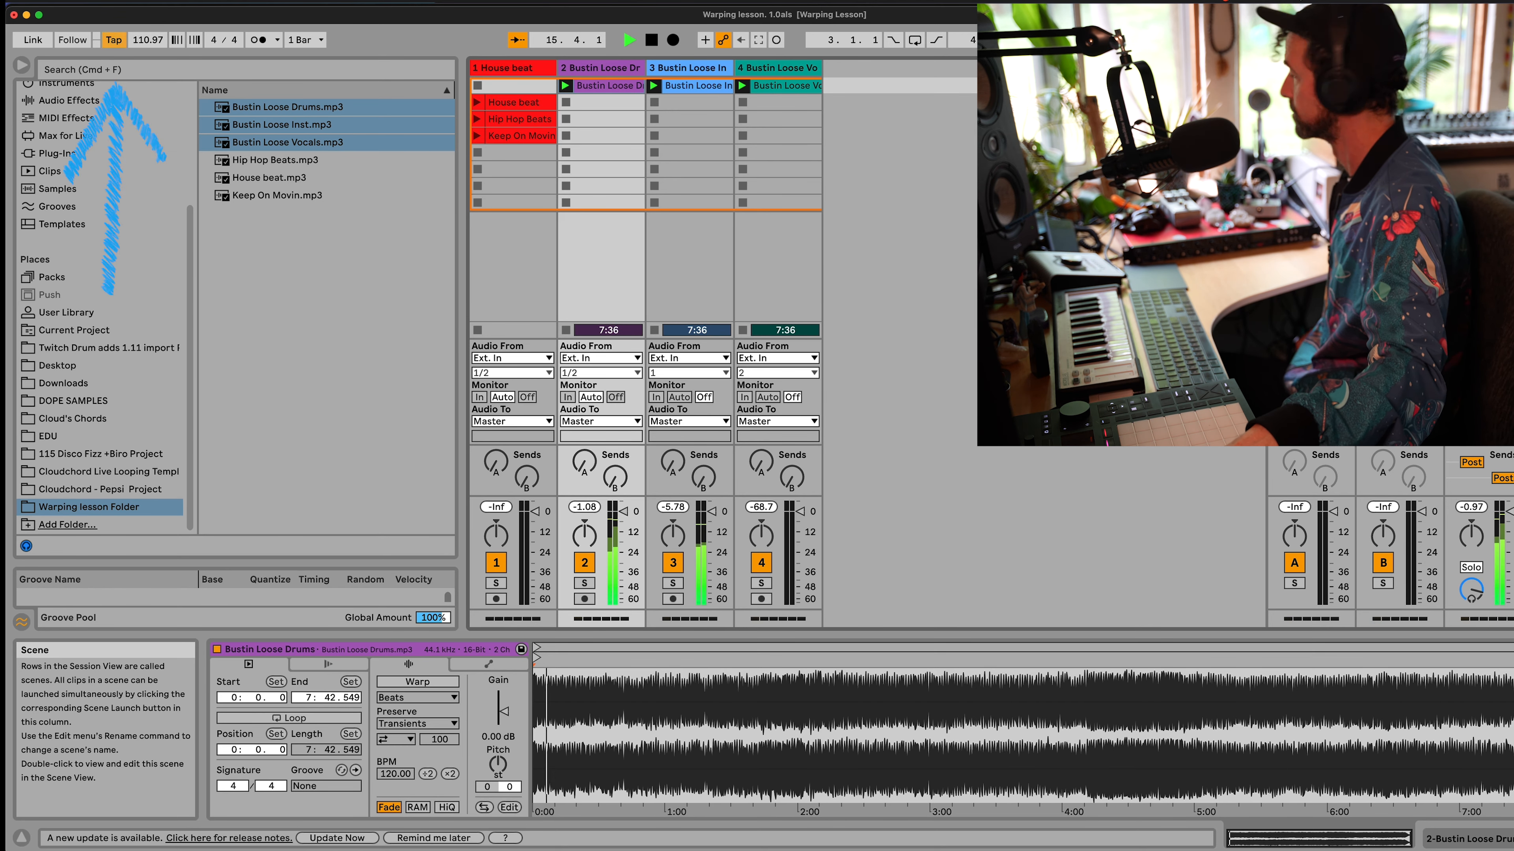
key("t")
key("t")
key("t")
key("t")
key("t")
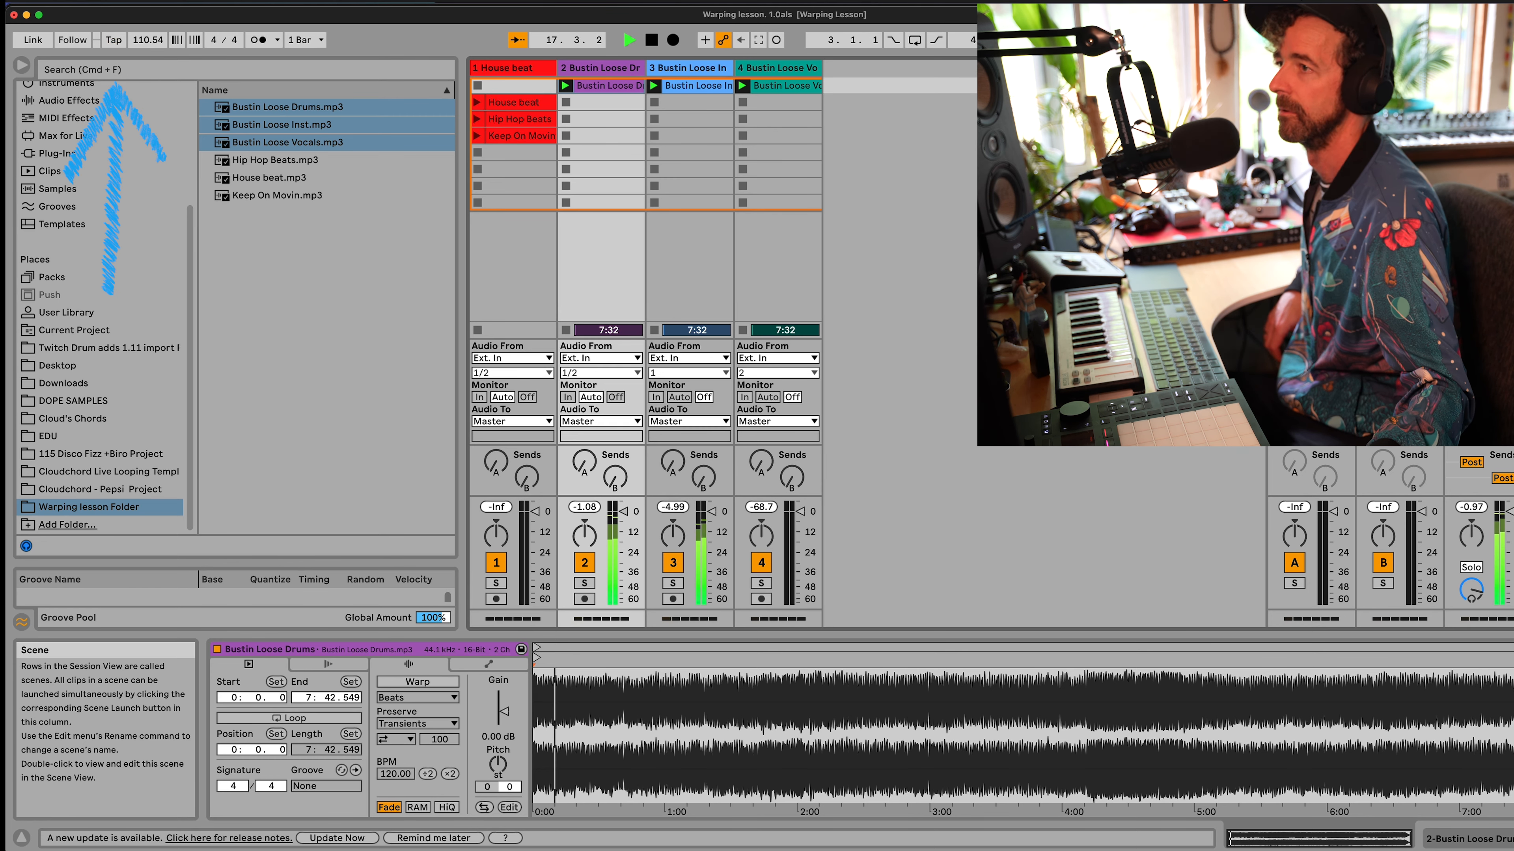
key("space")
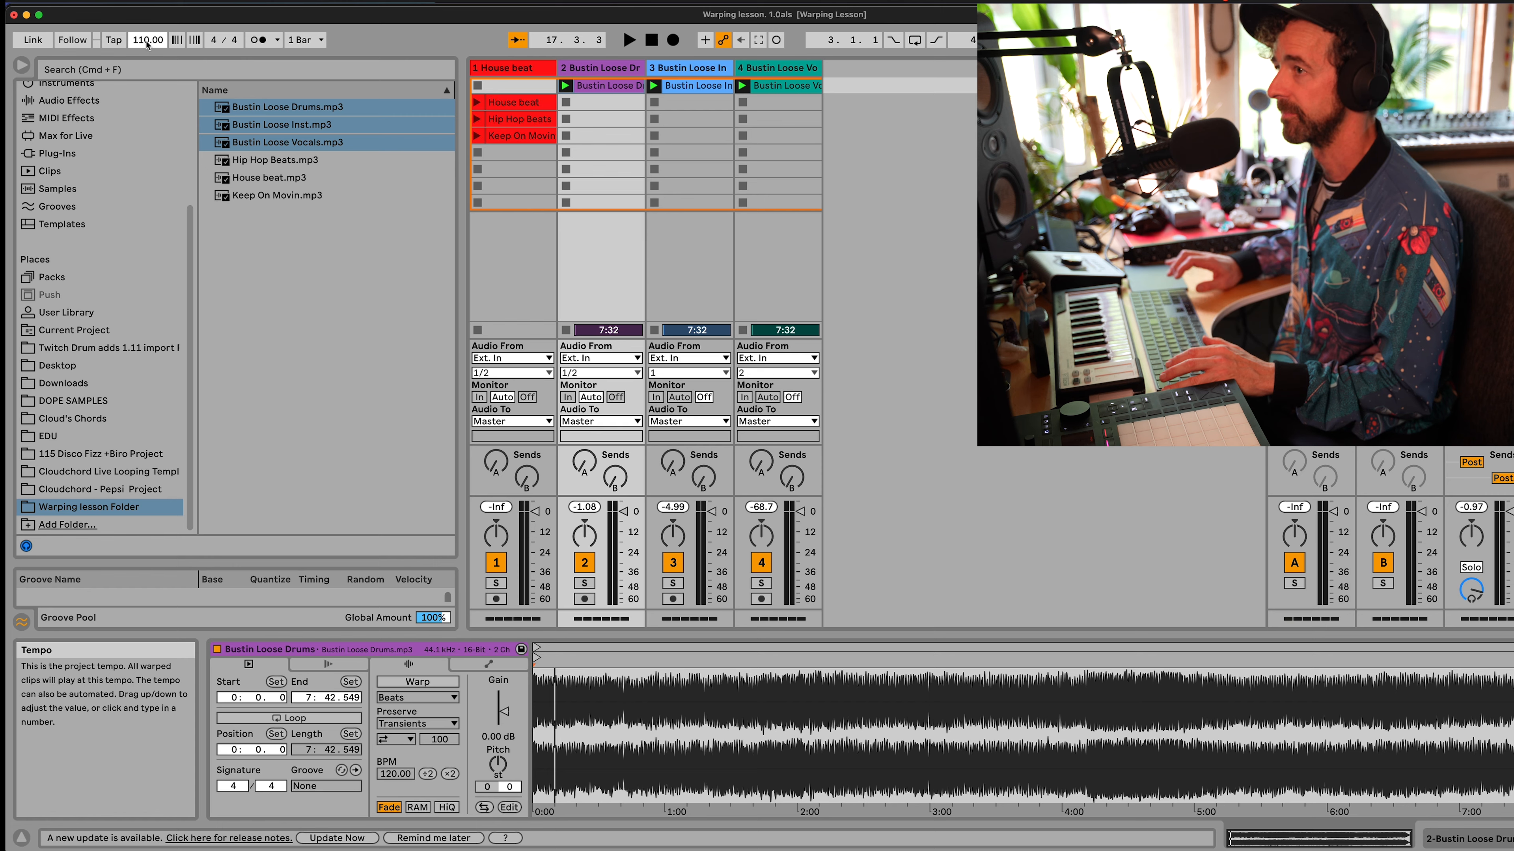
- Move the three Bustin Loose clips from the Session into the Arrangement on their own tracks, starting at bar 5
left_click(772, 88, "shift")
key("Tab")
left_click_drag(772, 87, 895, 217)
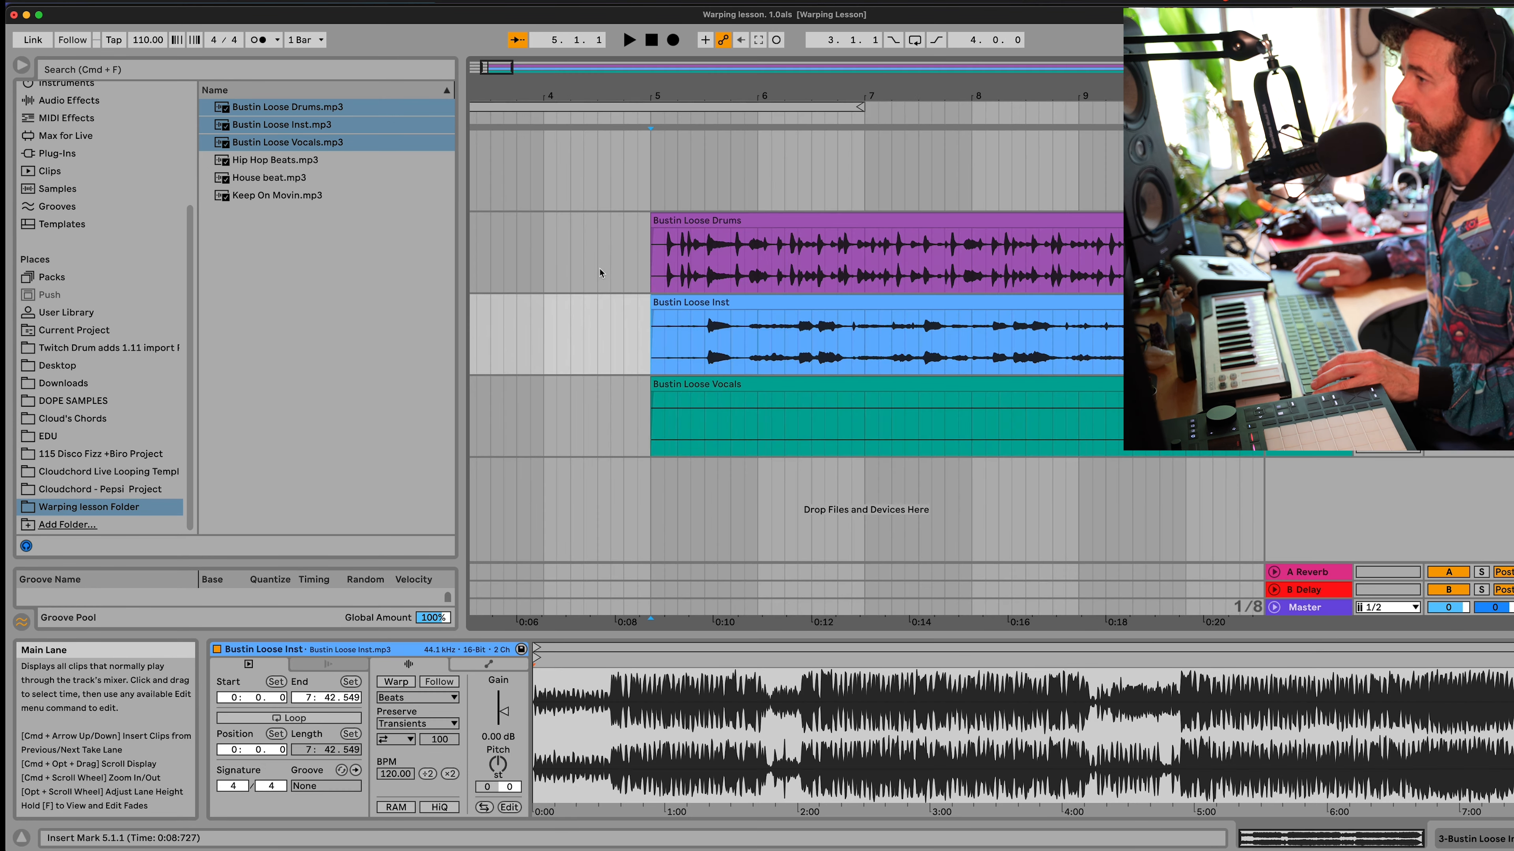
- Play the Bustin Loose stems from bar 5 and locate the first downbeat near 5.3
scroll(600, 273, "up", 2)
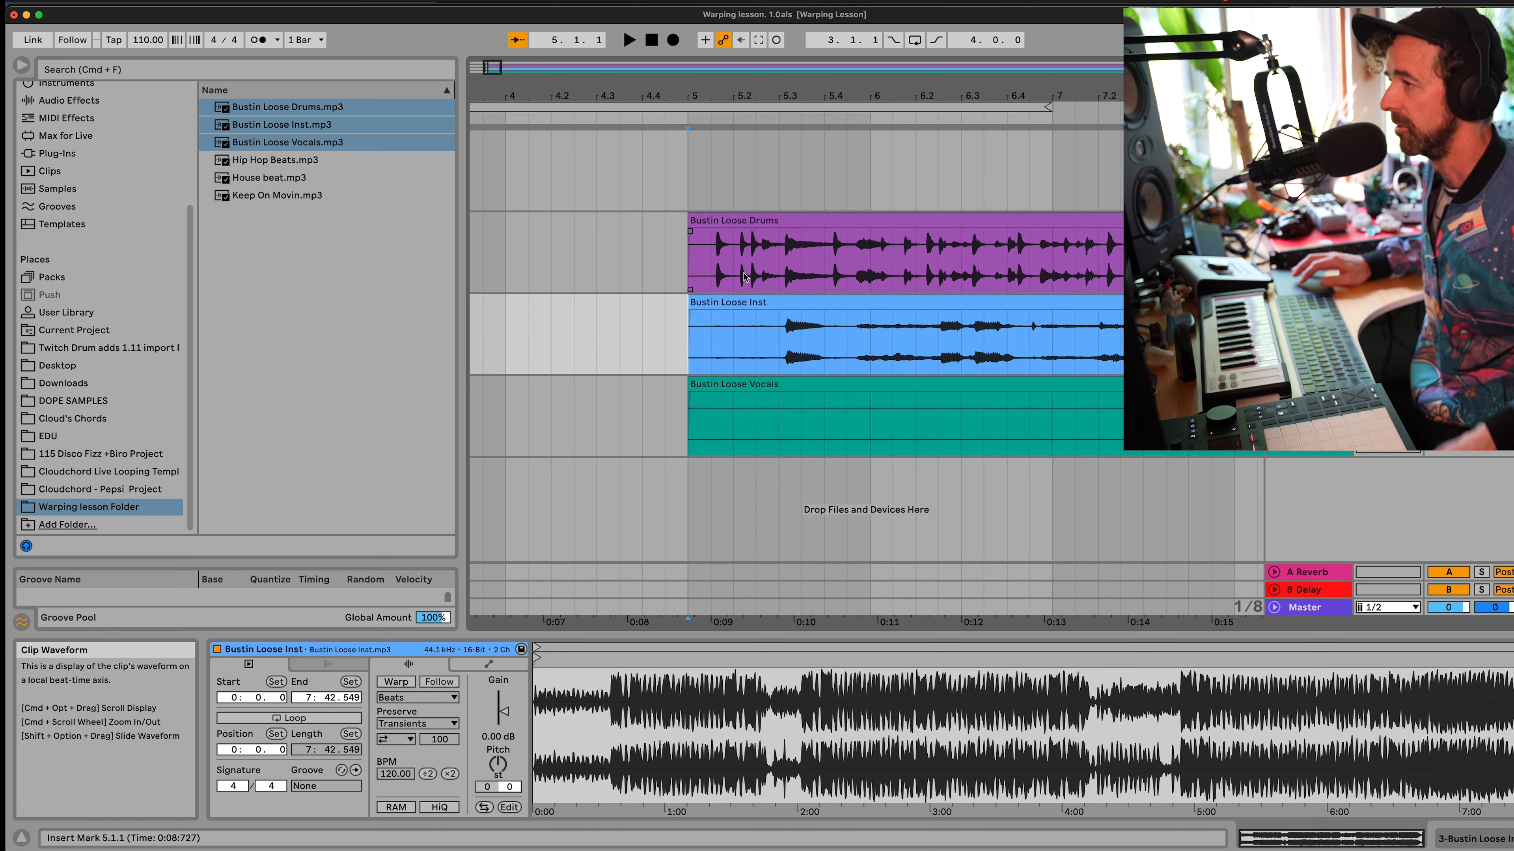
left_click(694, 271)
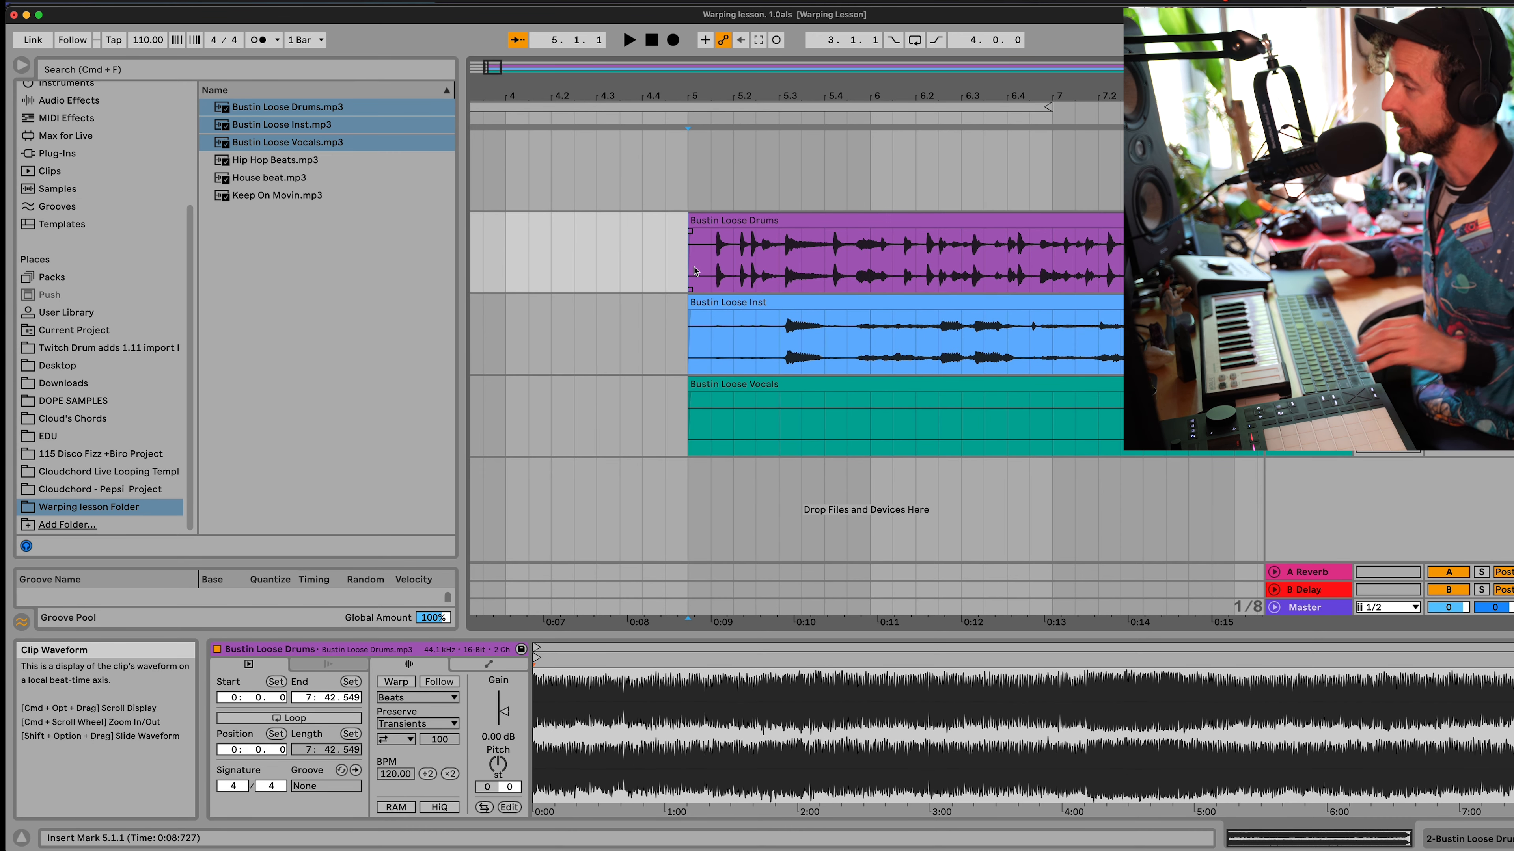
key("space")
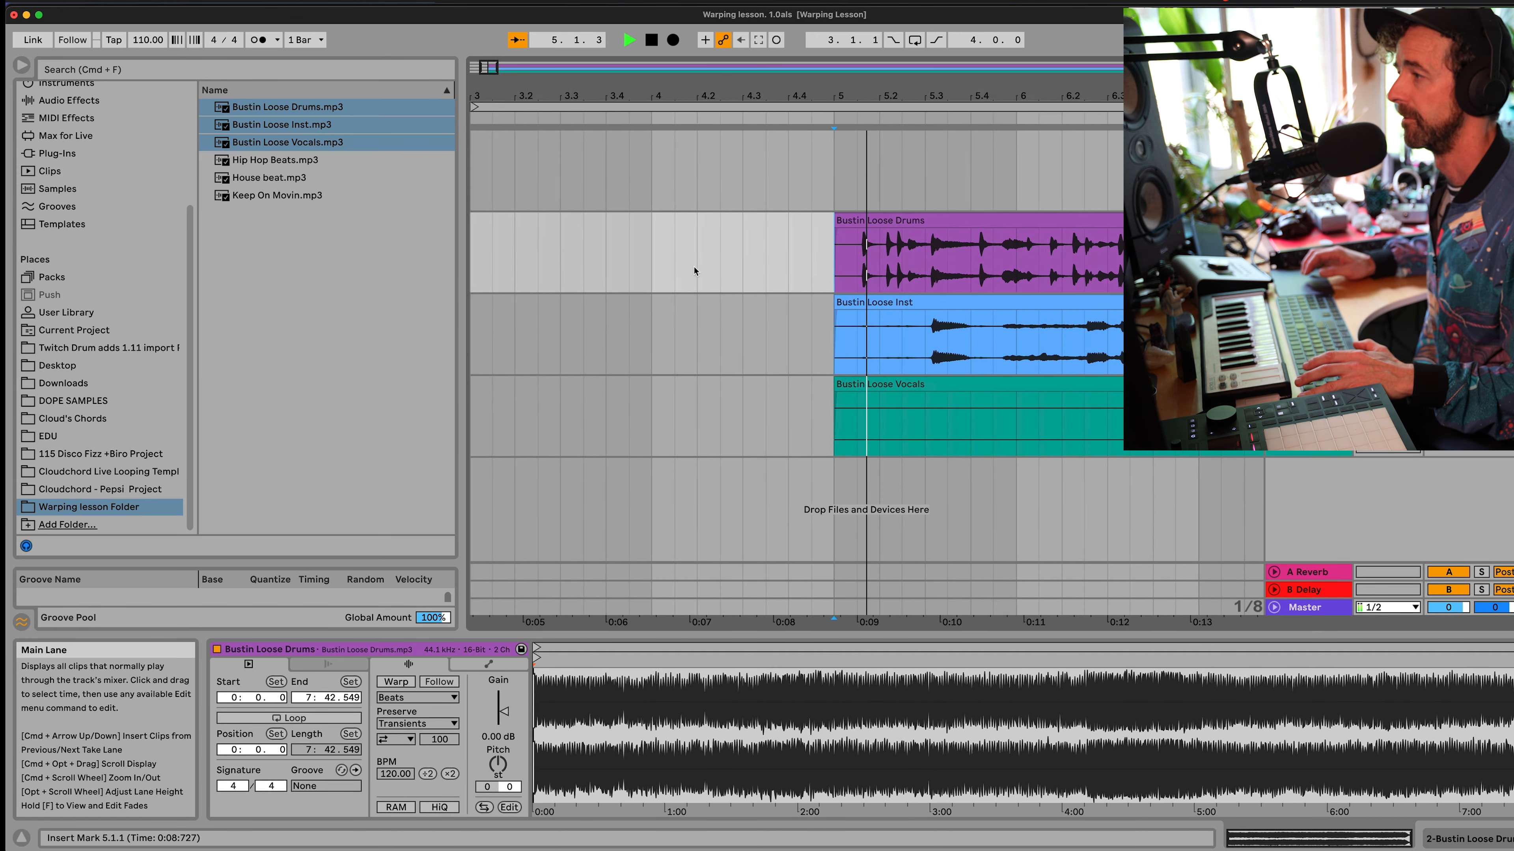
scroll(765, 274, "up", 3)
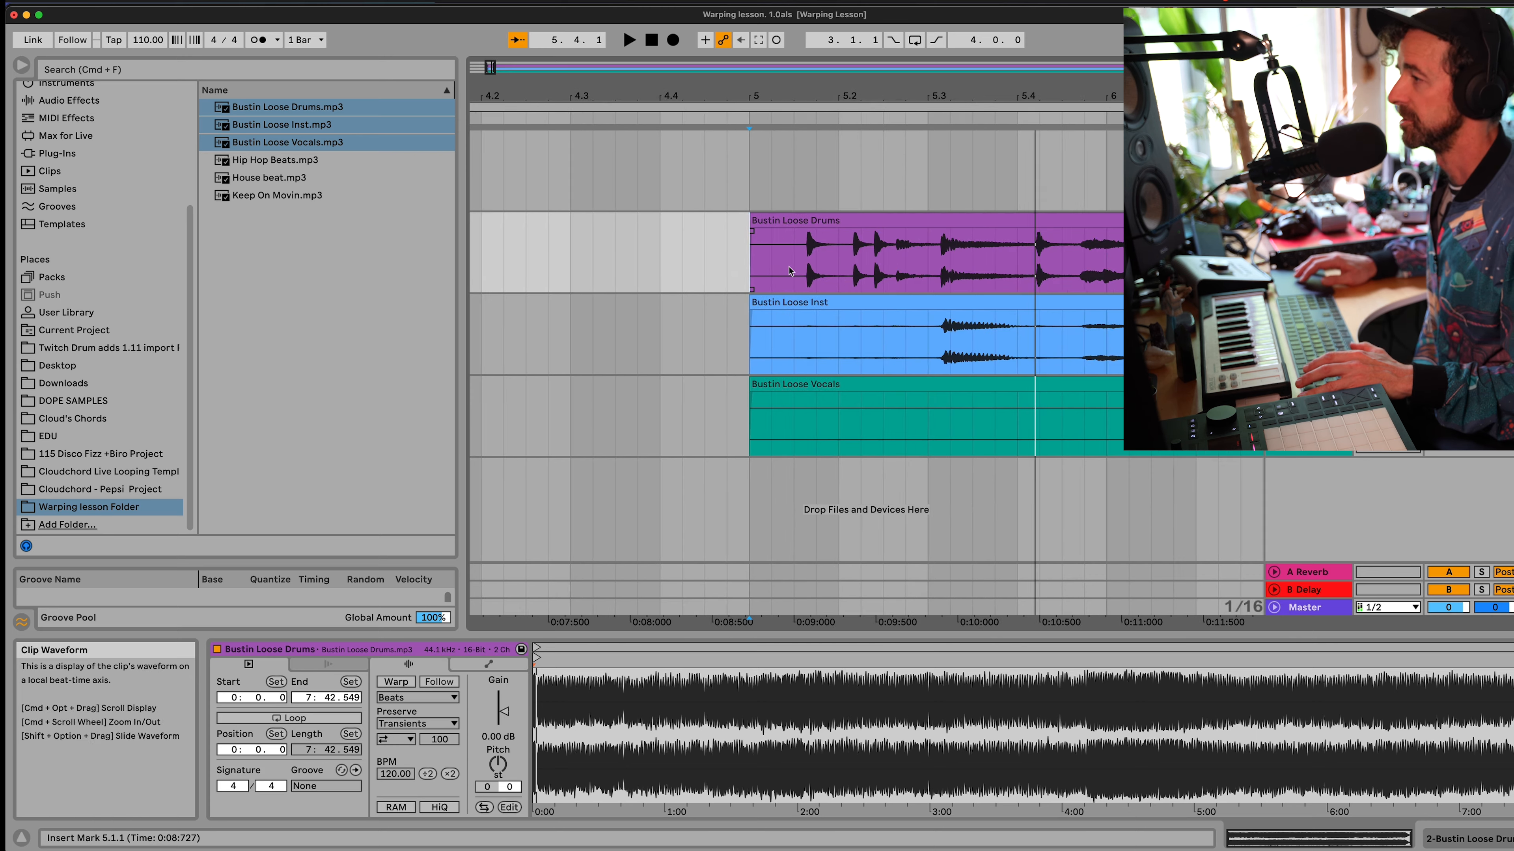
left_click(927, 358)
key("space")
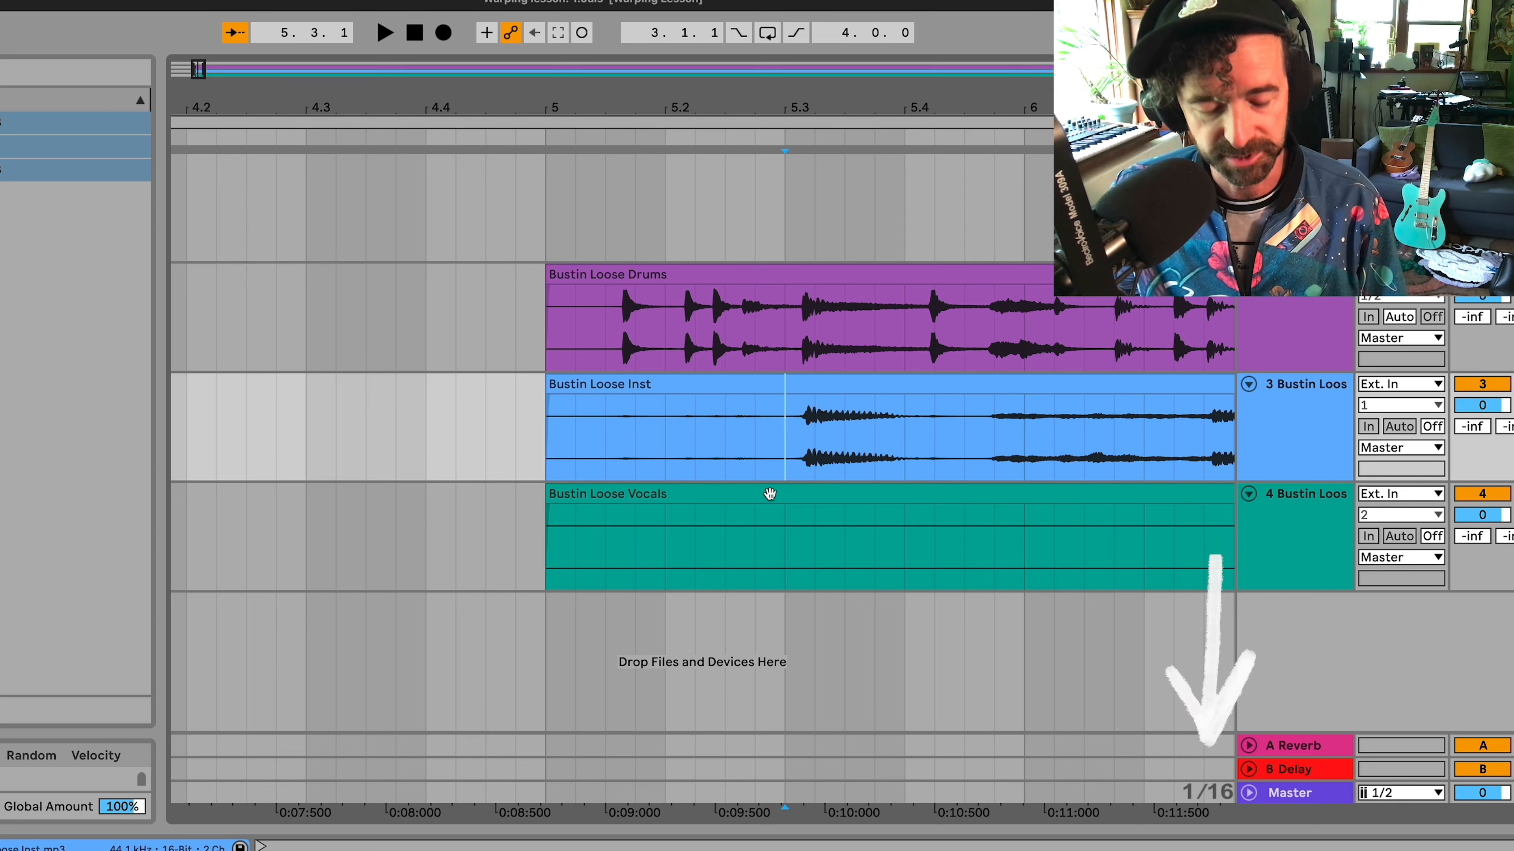
- Turn off grid snapping and trim the start of all three Bustin Loose clips to the first downbeat just after 5.3
key("super+4")
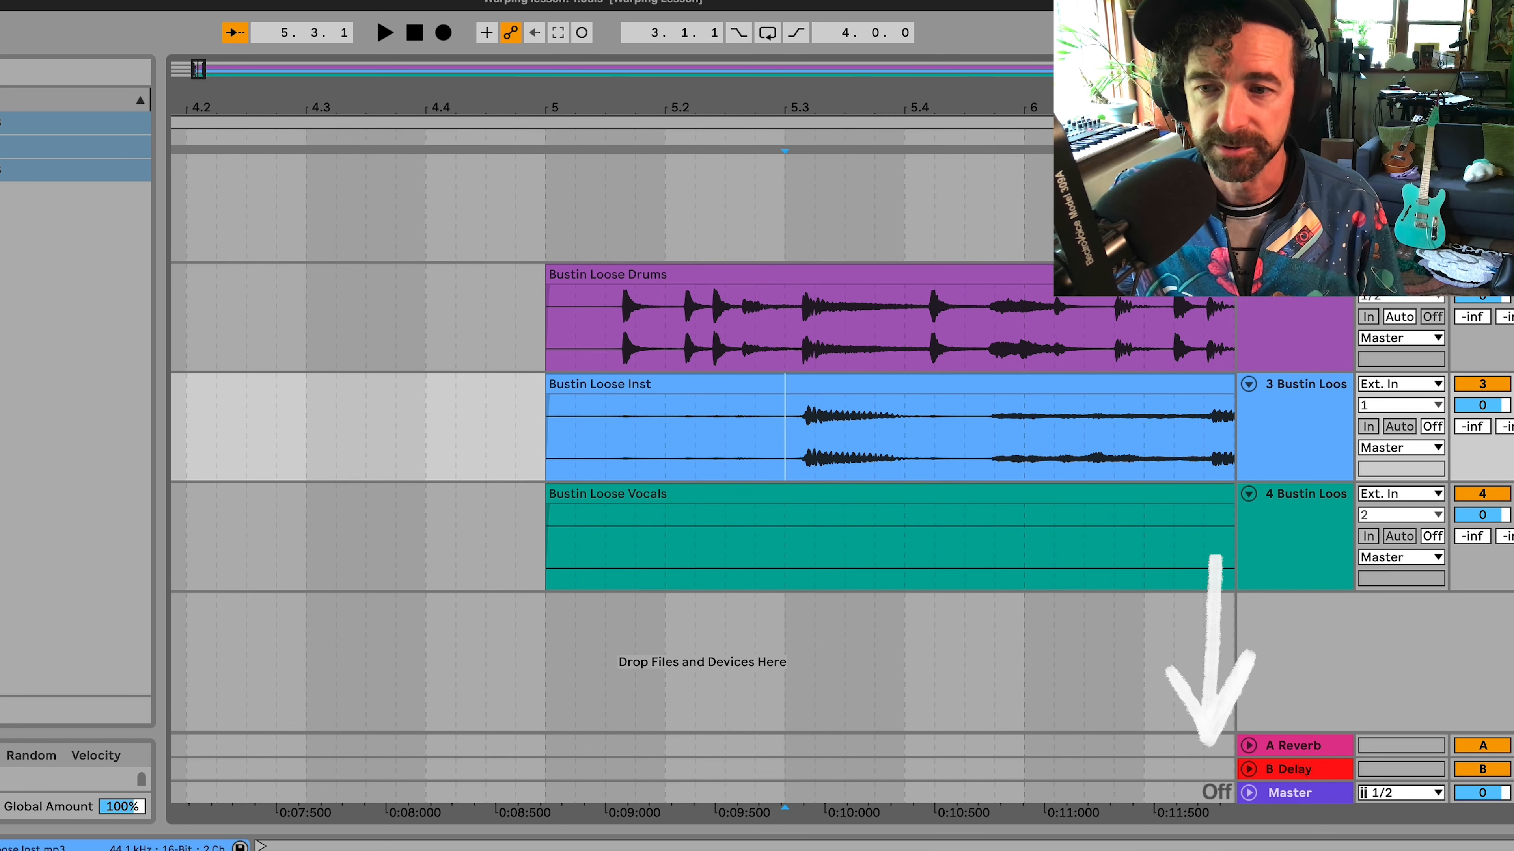
left_click(688, 274)
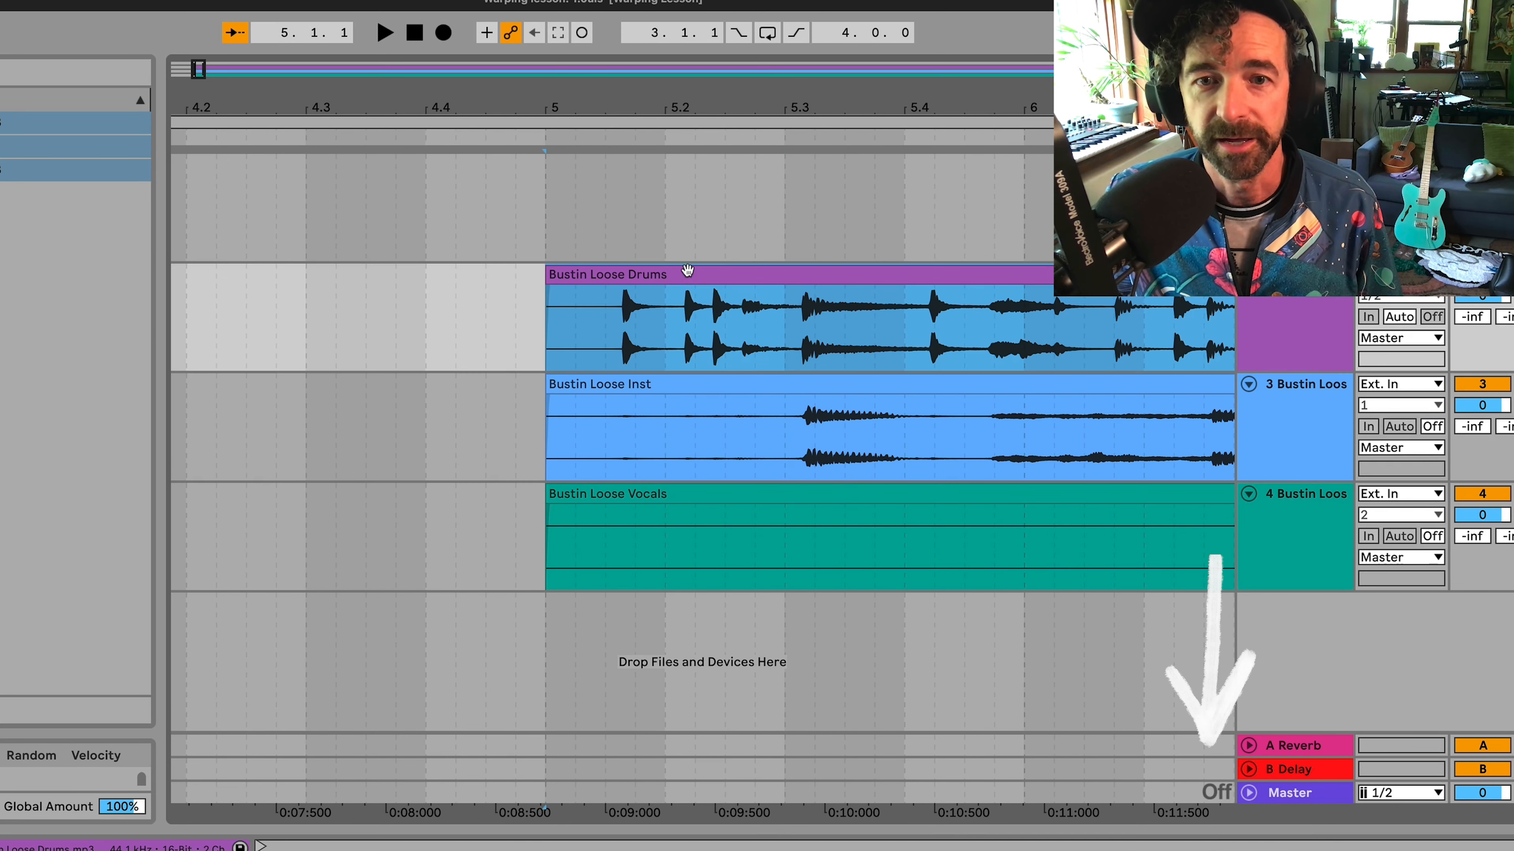
left_click(638, 493, "shift")
scroll(524, 303, "up", 3)
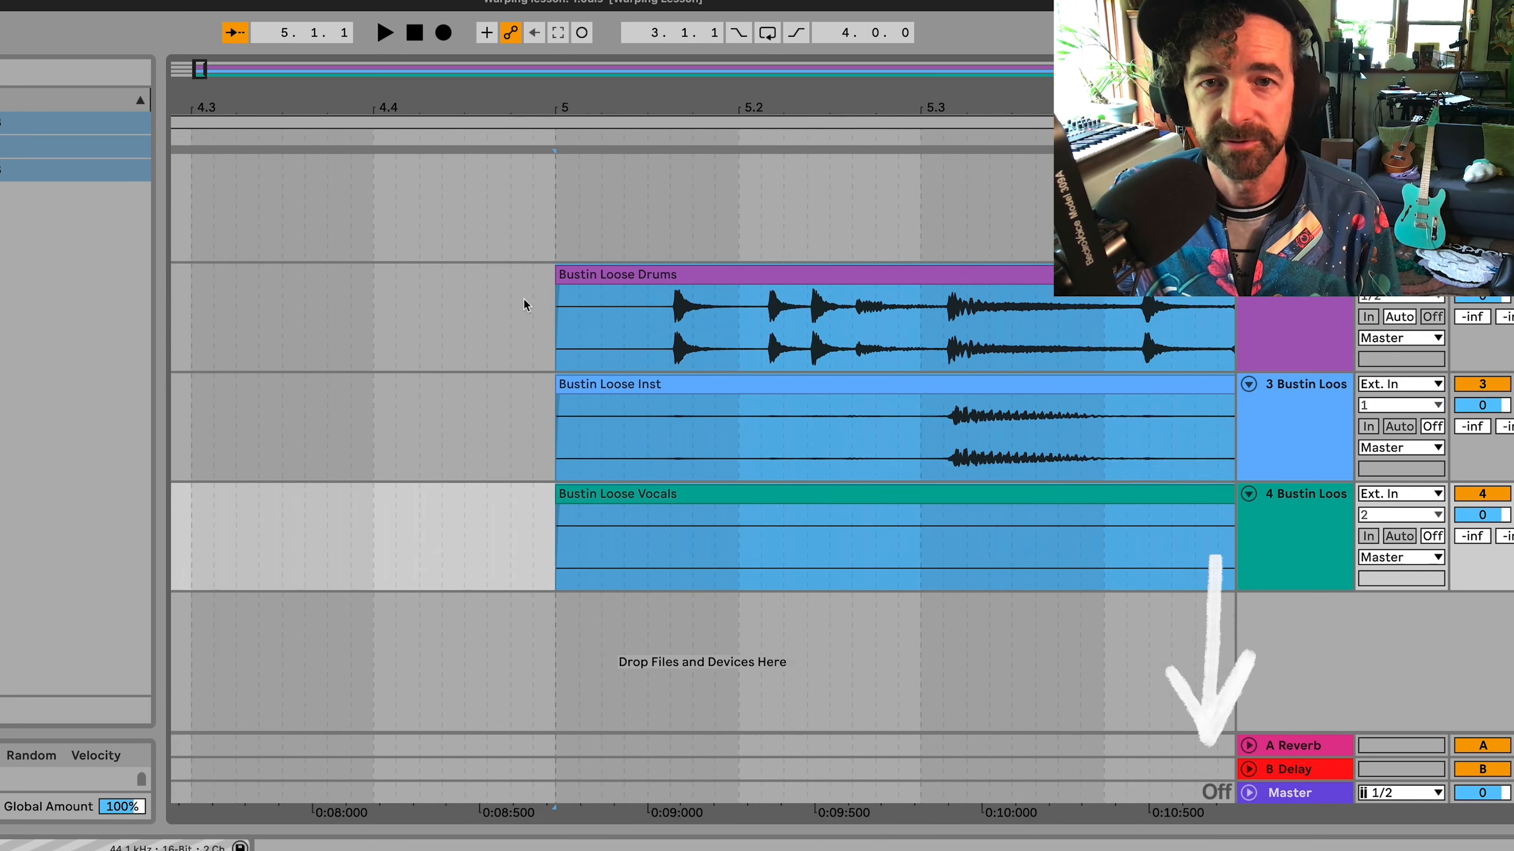
left_click_drag(563, 276, 1040, 294)
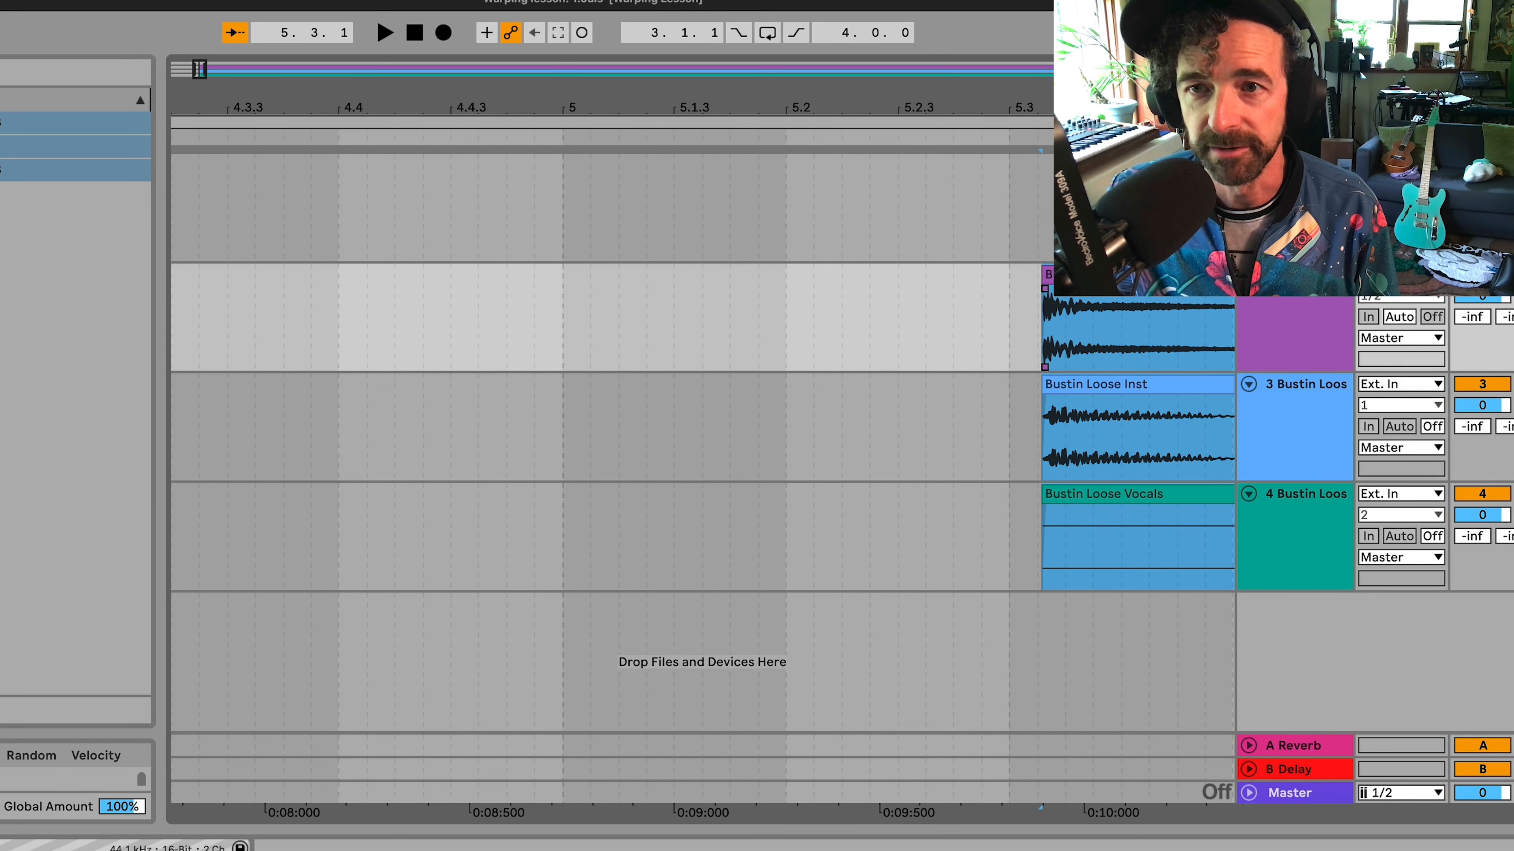
- Play the trimmed Bustin Loose clips to check that they start on the downbeat
key("space")
scroll(828, 440, "down", 5)
scroll(826, 437, "left", 2)
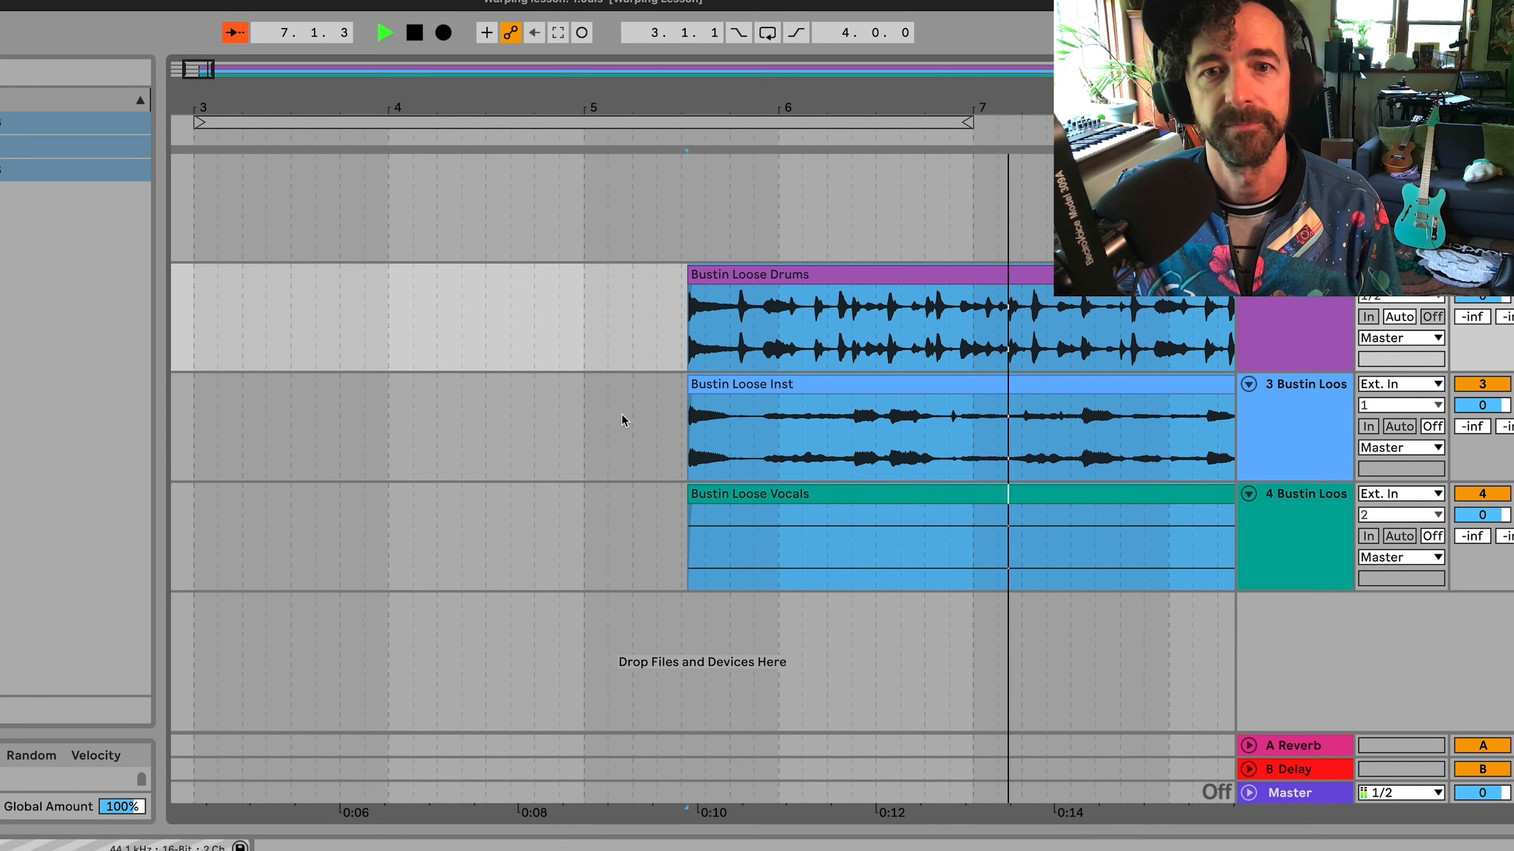
key("space")
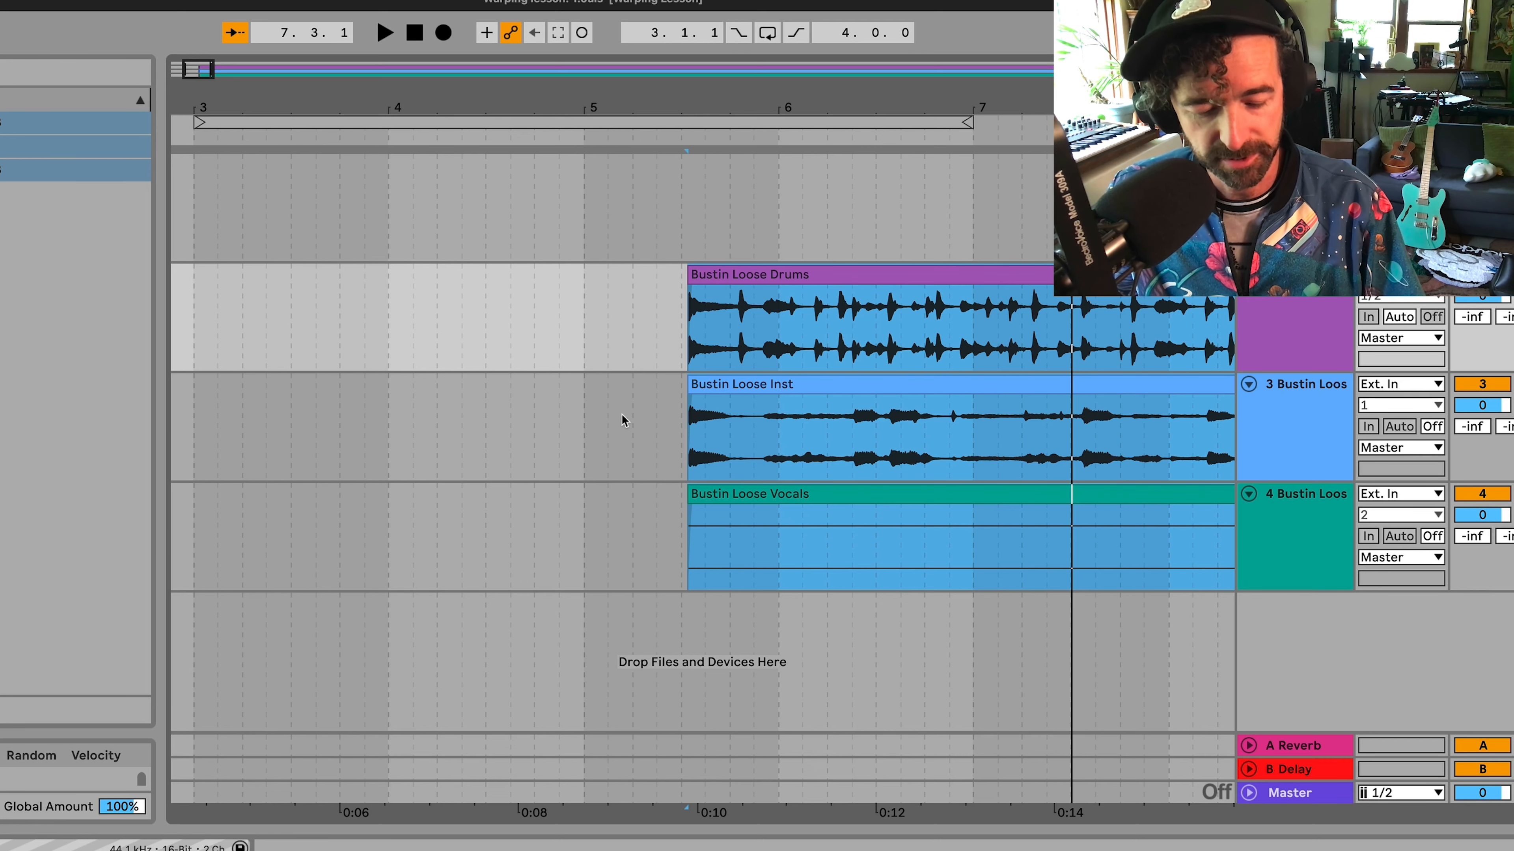
- Turn the 1/8 grid snapping back on and move the three trimmed clips to start at 5.1.1
key("super+4")
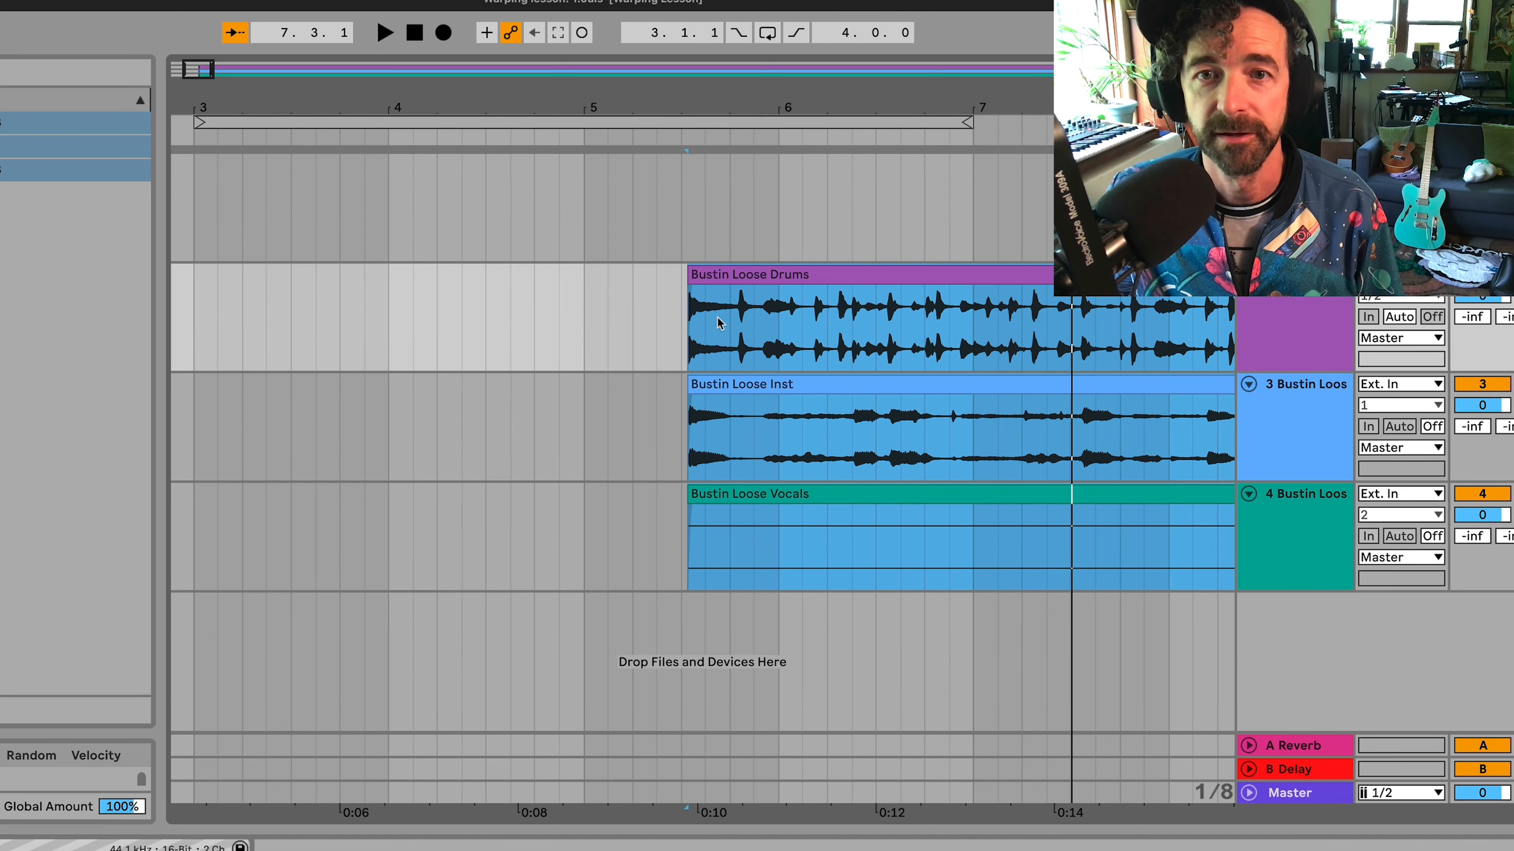
left_click_drag(747, 277, 644, 289)
scroll(649, 370, "down", 2)
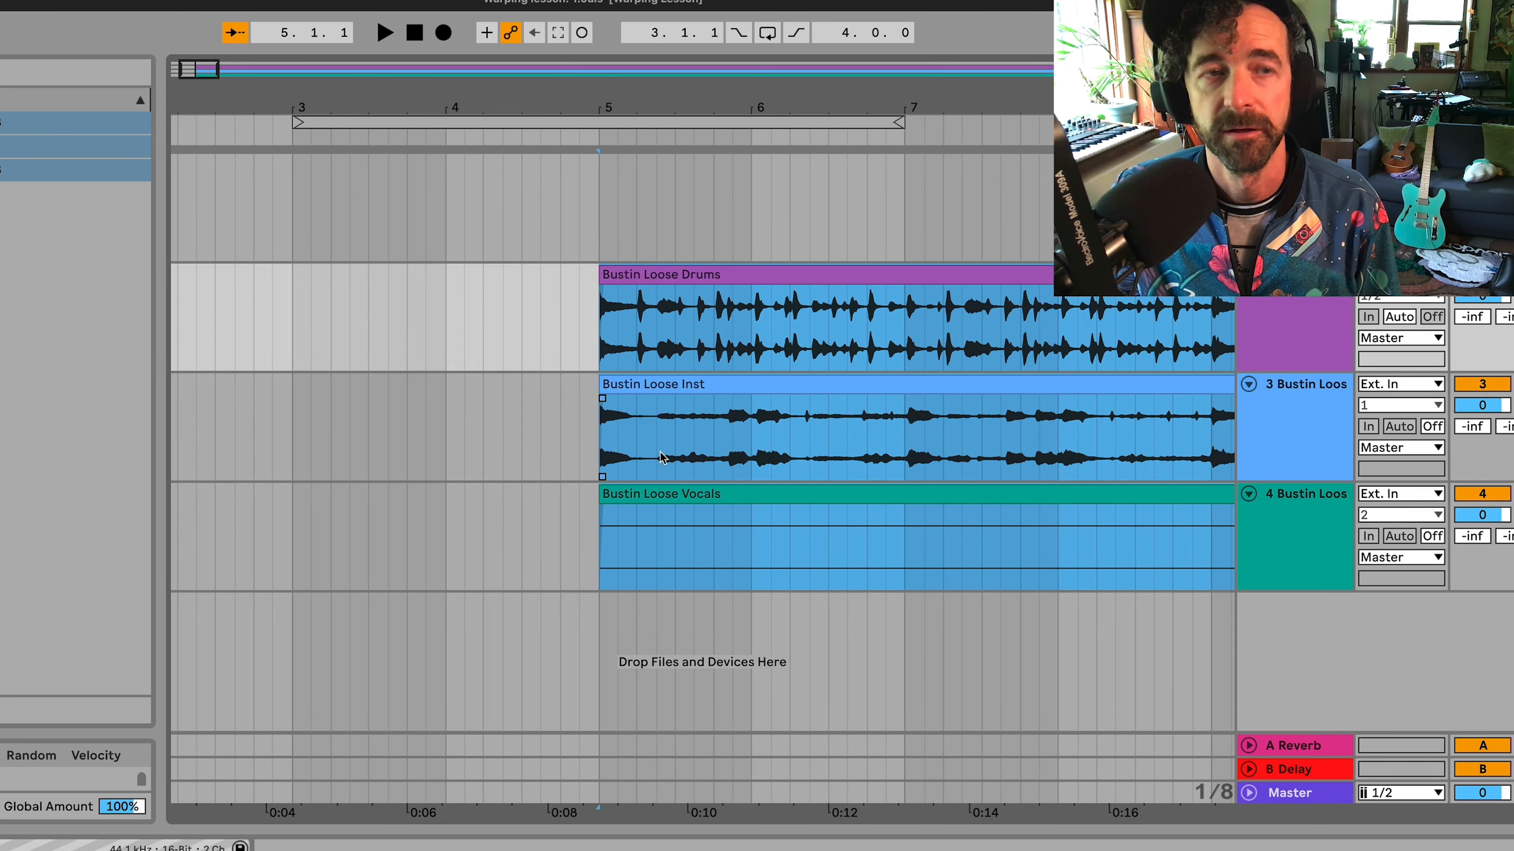
- Link the Bustin Loose Drums, Inst and Vocals tracks for simultaneous editing
left_click(1294, 530)
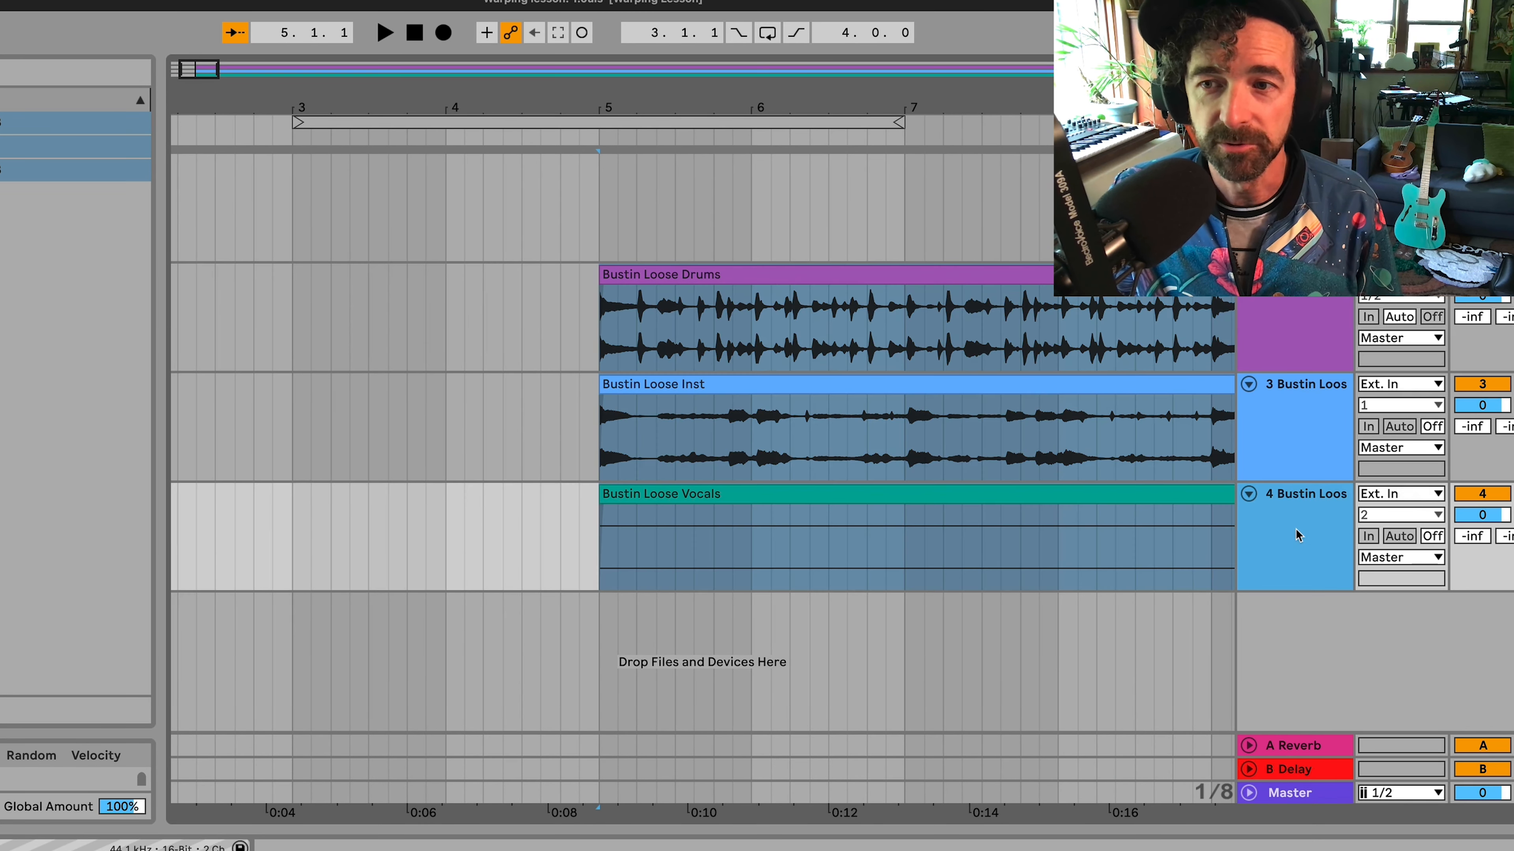
left_click(1282, 325)
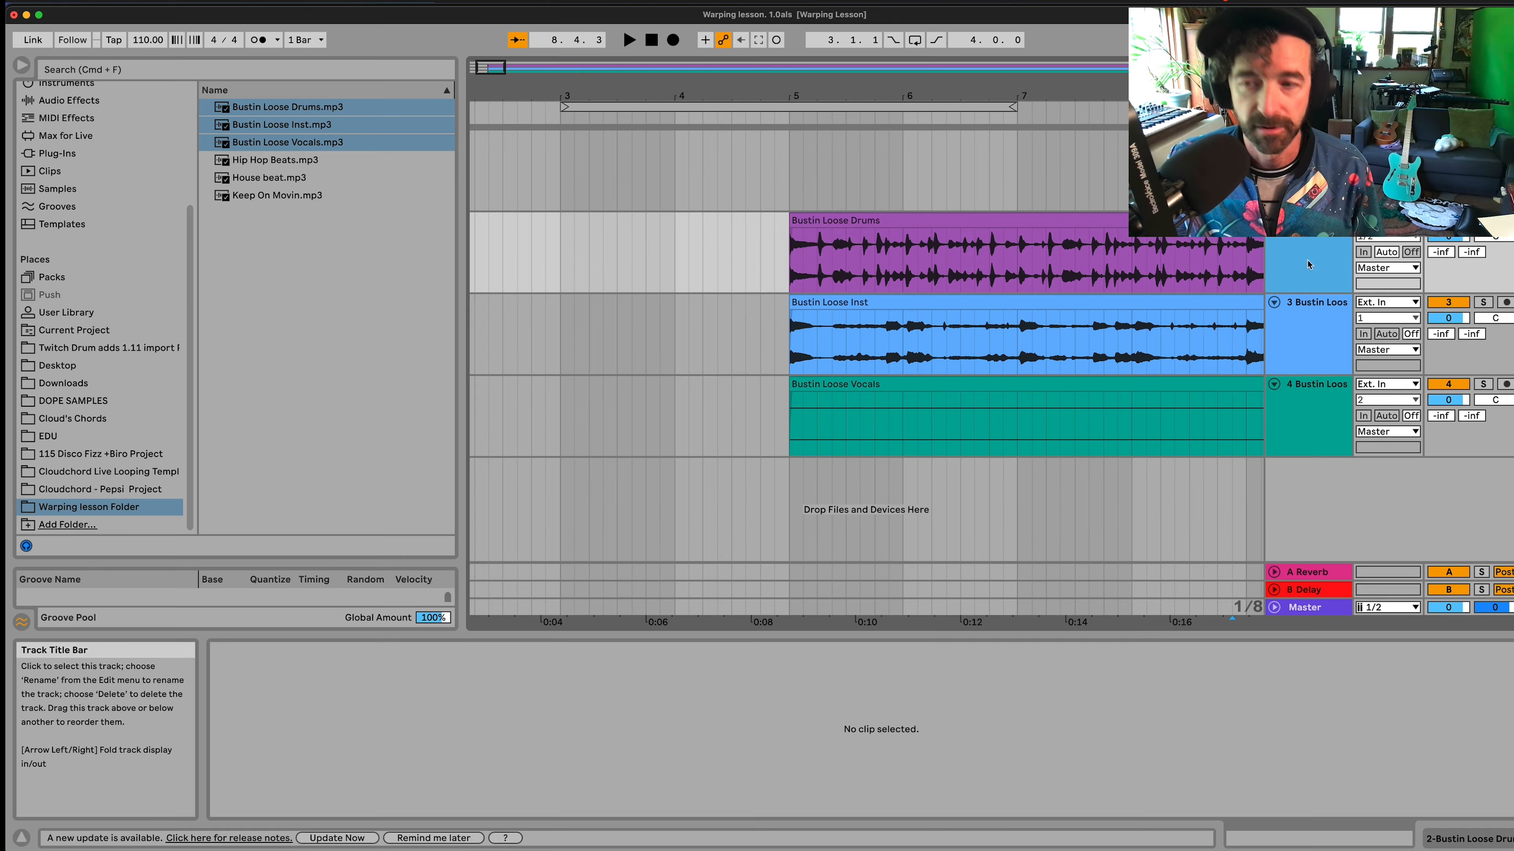
left_click(1285, 518)
right_click(1302, 401)
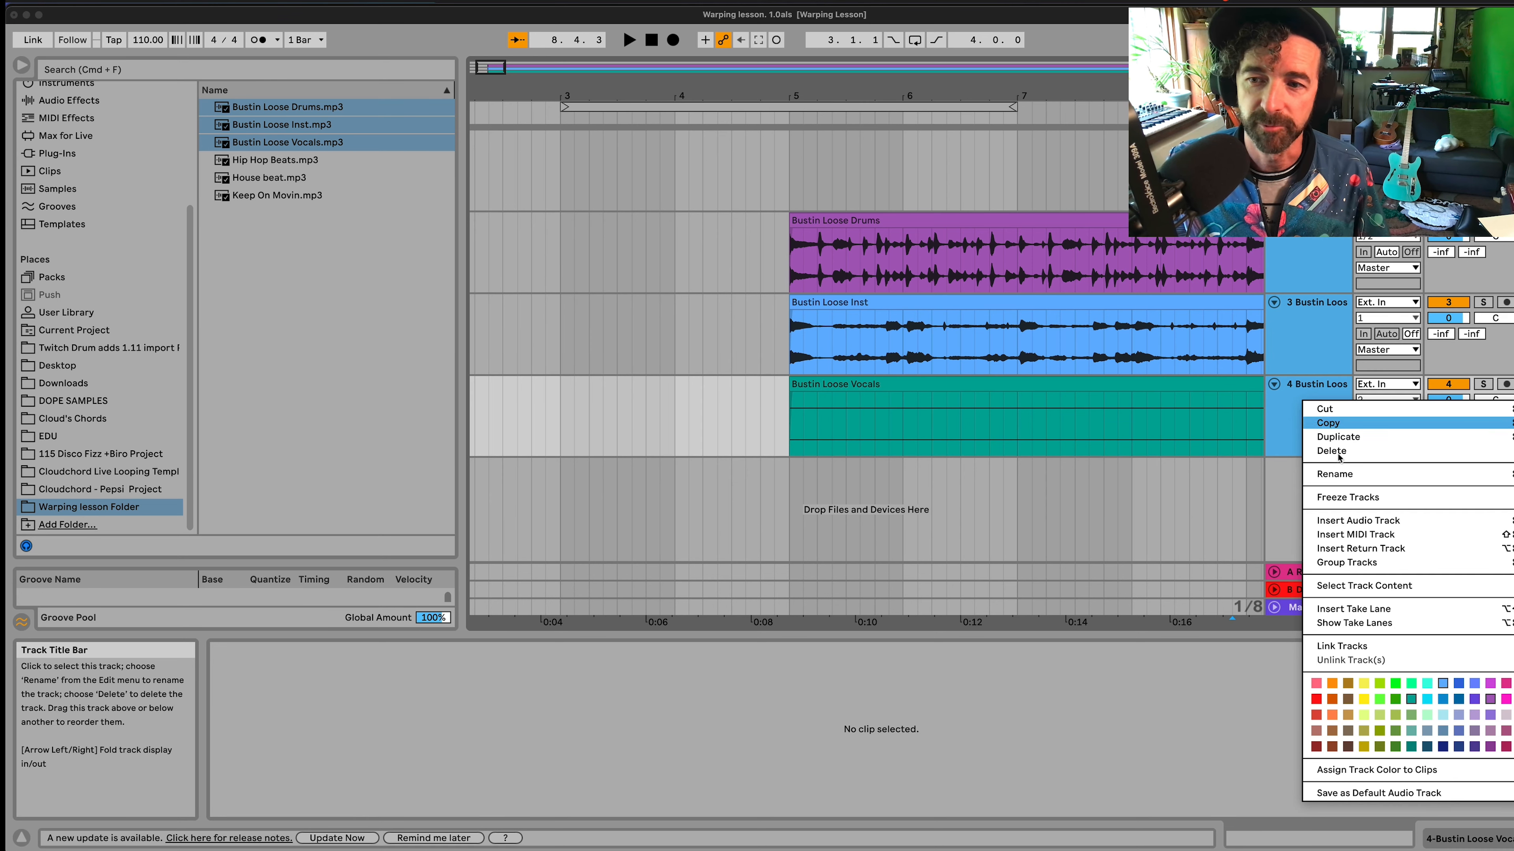
left_click(1343, 647)
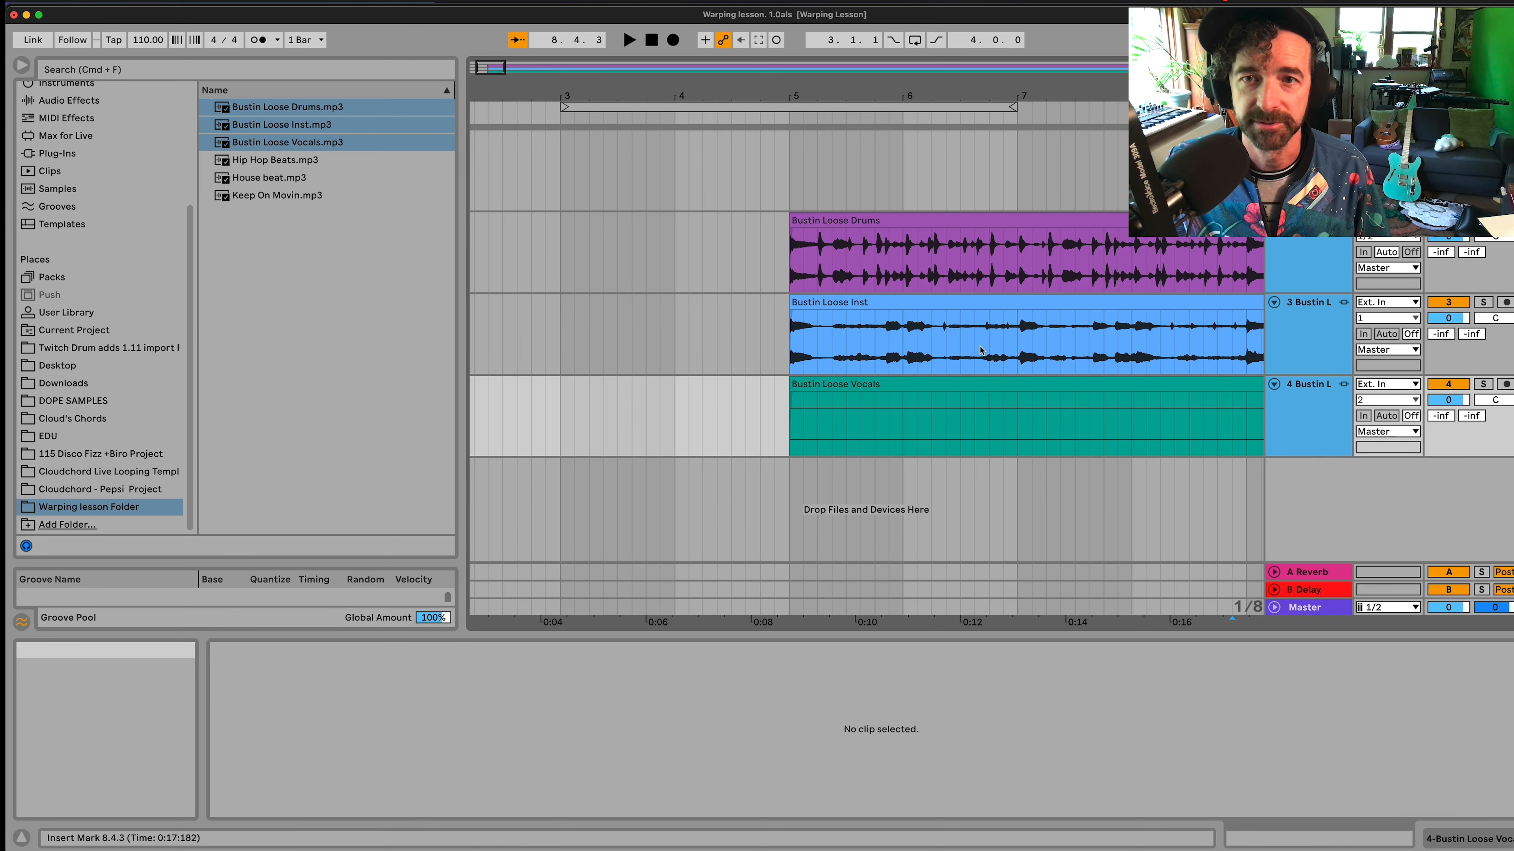
- Enable warping on all three linked Bustin Loose clips and play them from bar 5 against the metronome
left_click(912, 218)
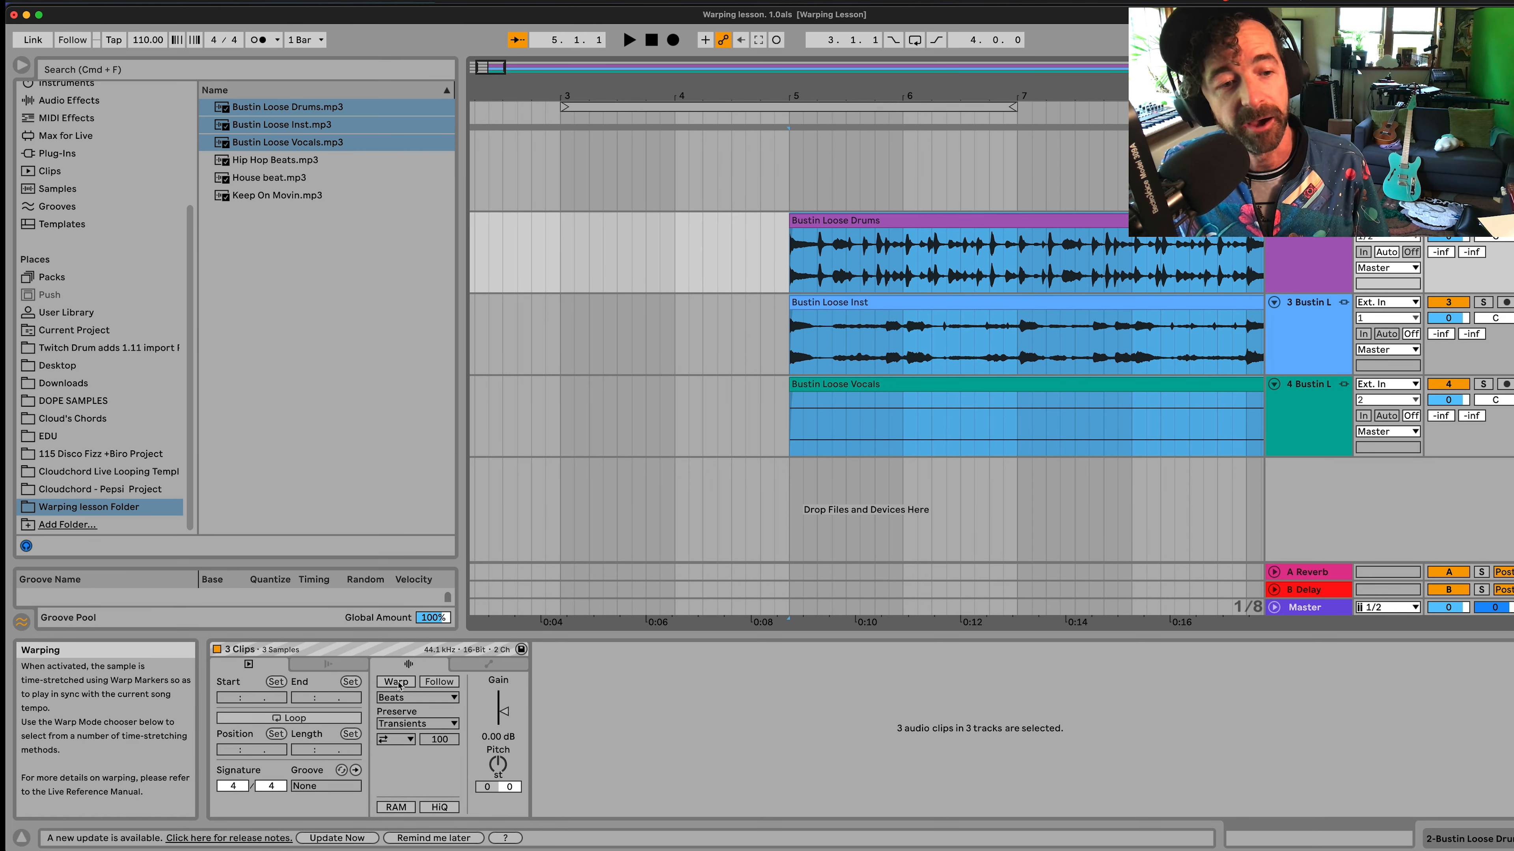
left_click(396, 682)
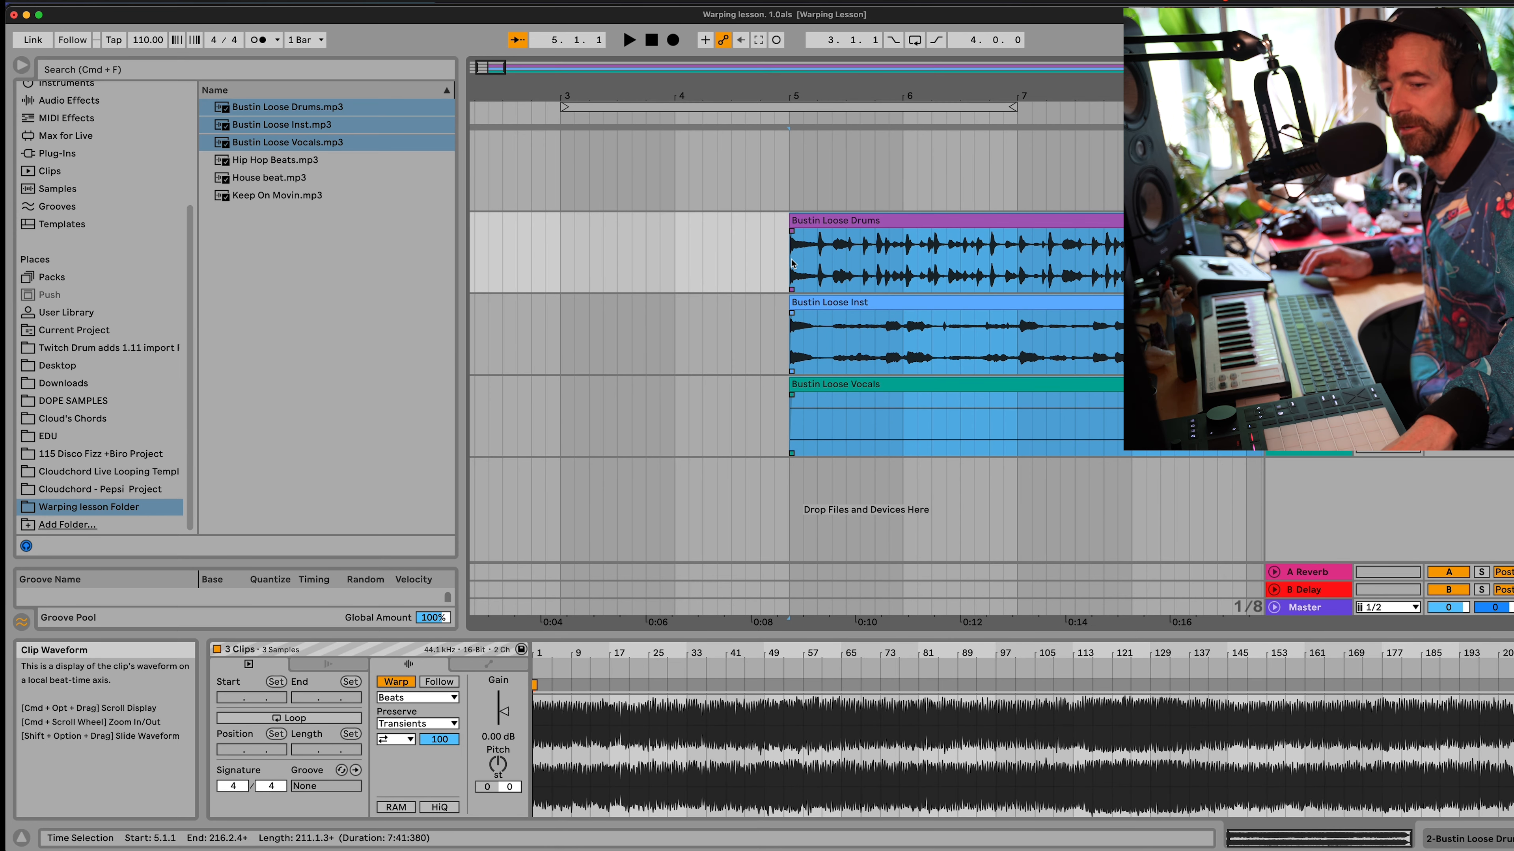
key("o")
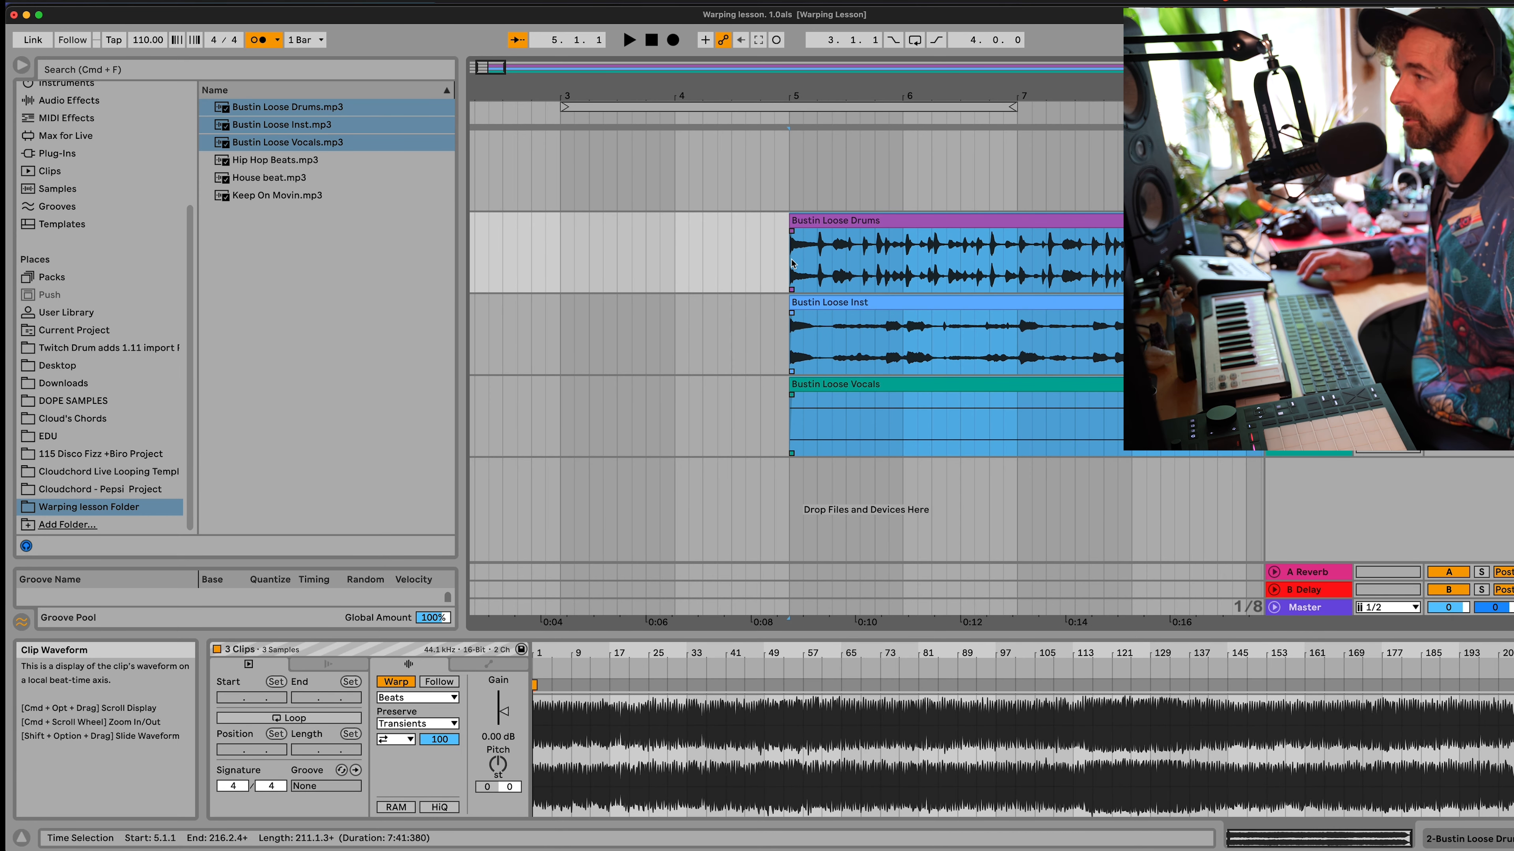
key("space")
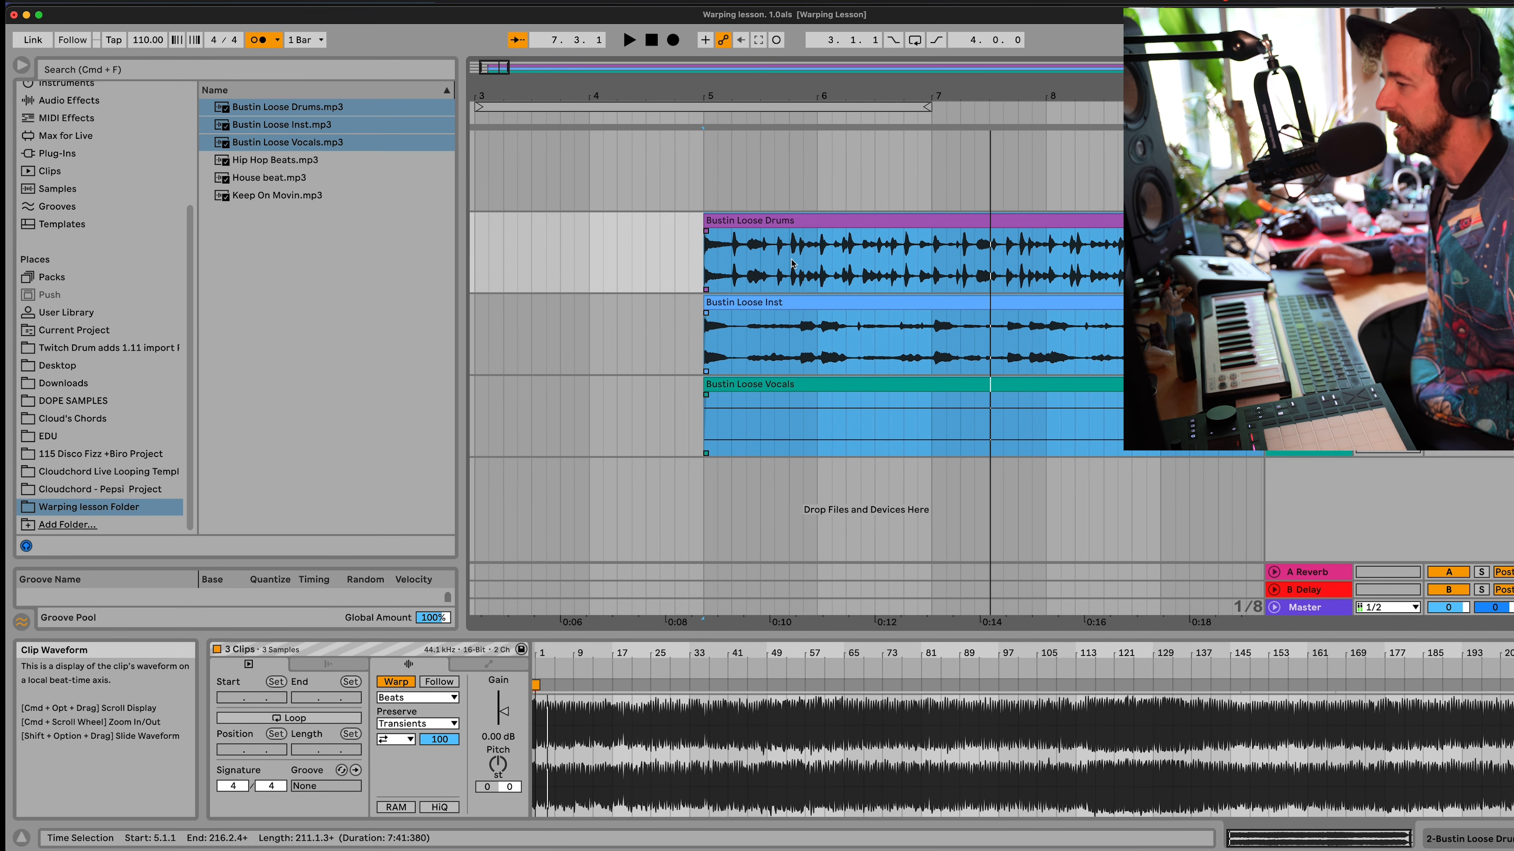
- Add a warp marker at 5.1.1 in the linked Bustin Loose clips, on the drum transient at the downbeat
left_click(551, 759)
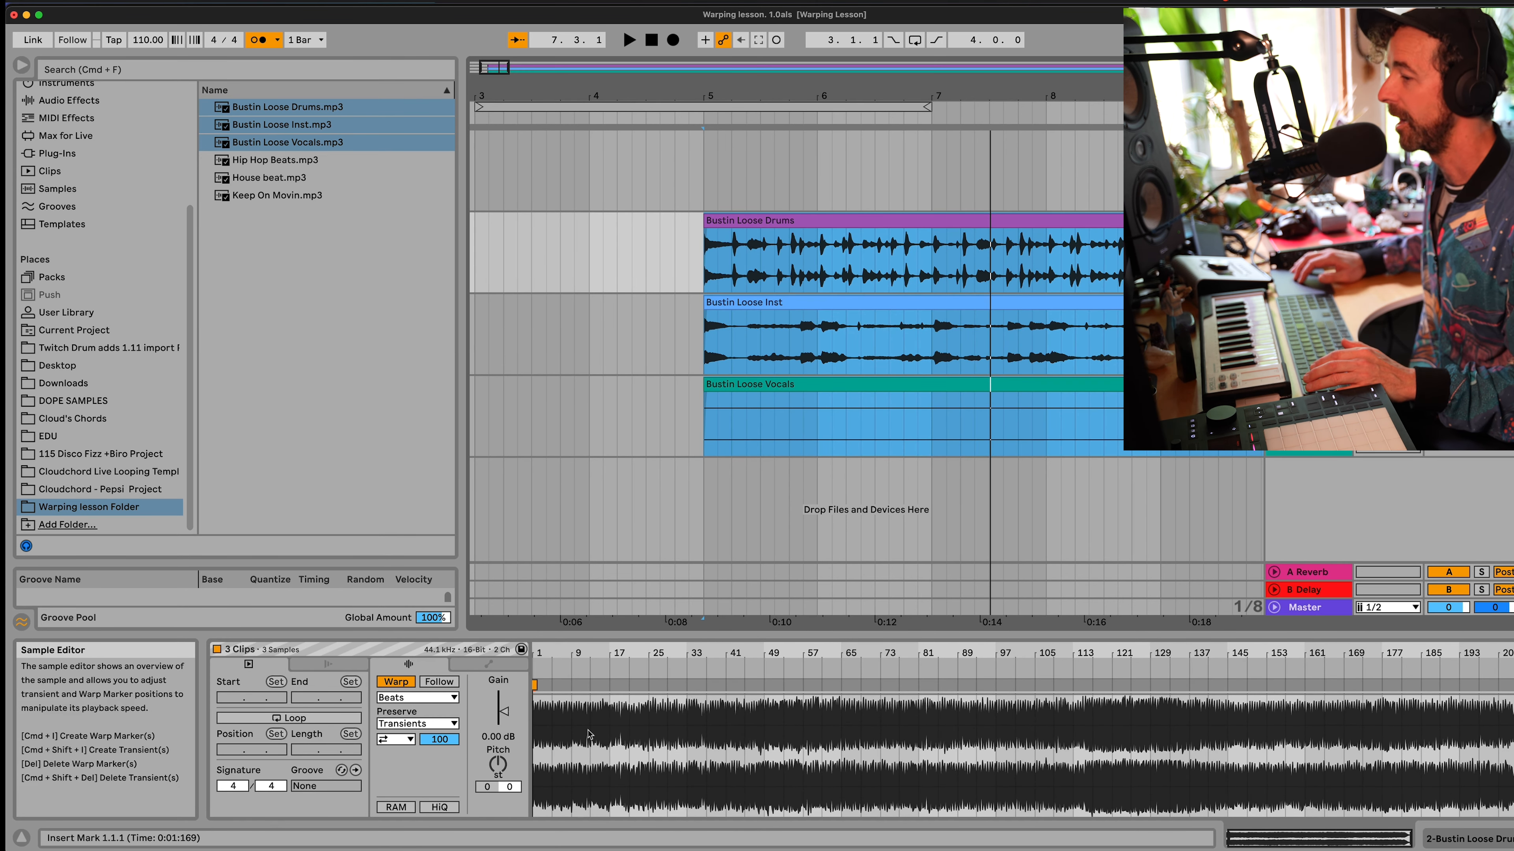
scroll(589, 733, "right", 3)
scroll(589, 734, "left", 3)
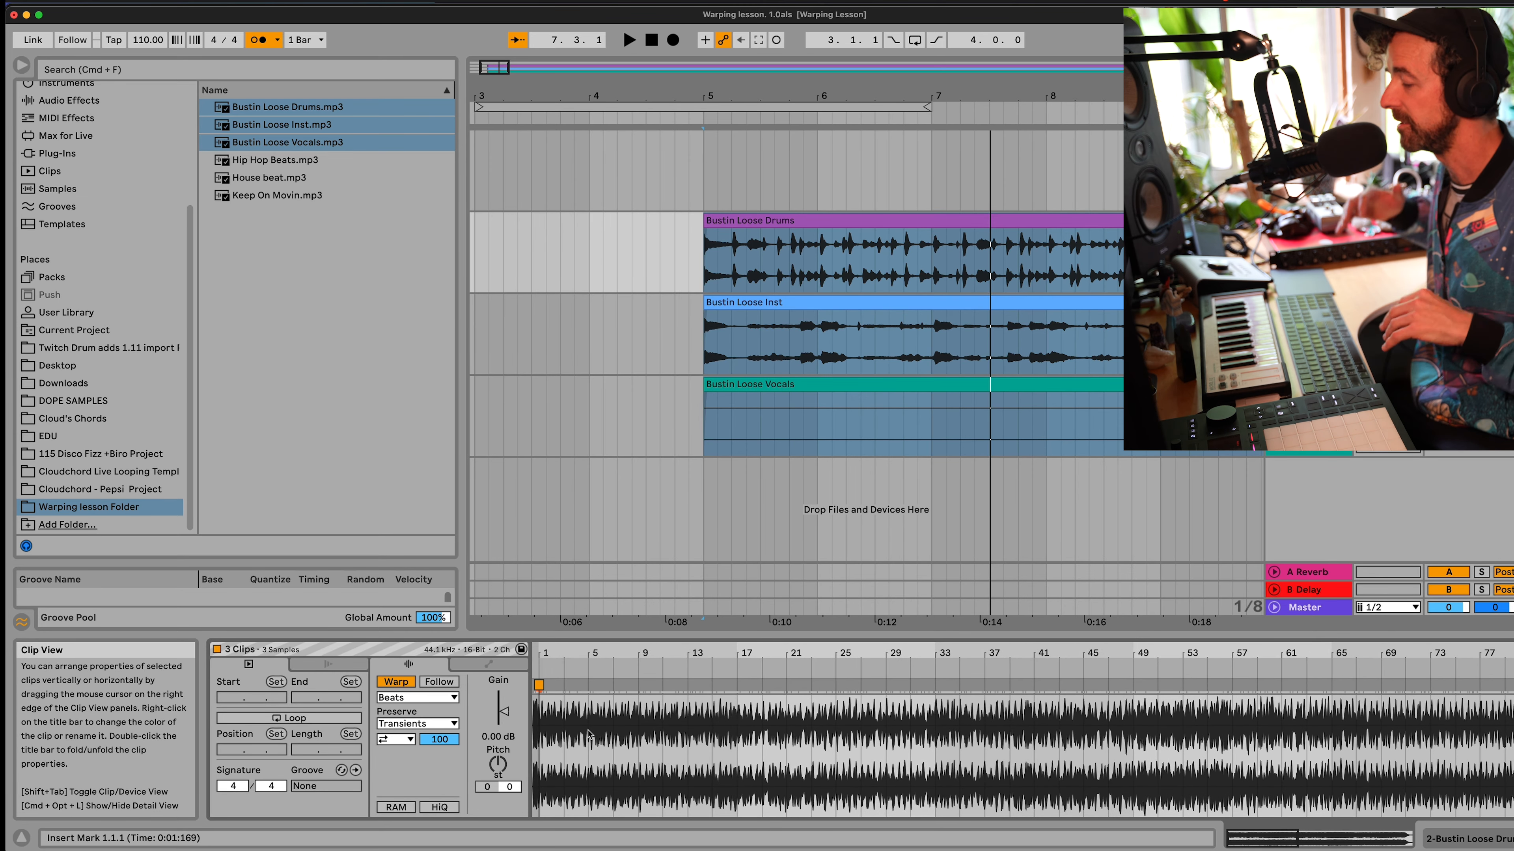
key("plus")
key("plus")
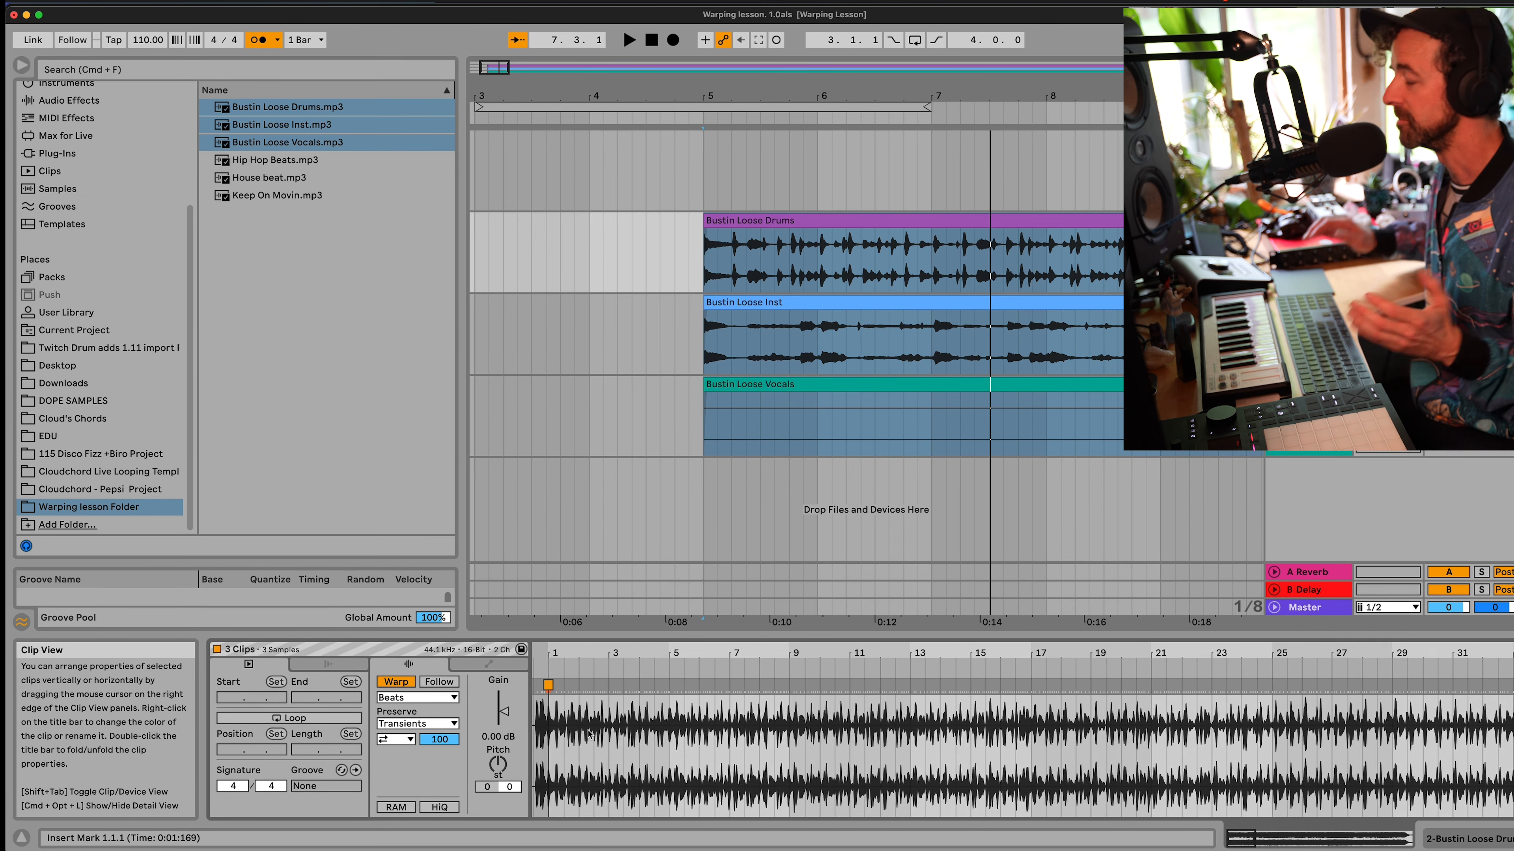
scroll(589, 734, "up", 5)
scroll(589, 734, "up", 6)
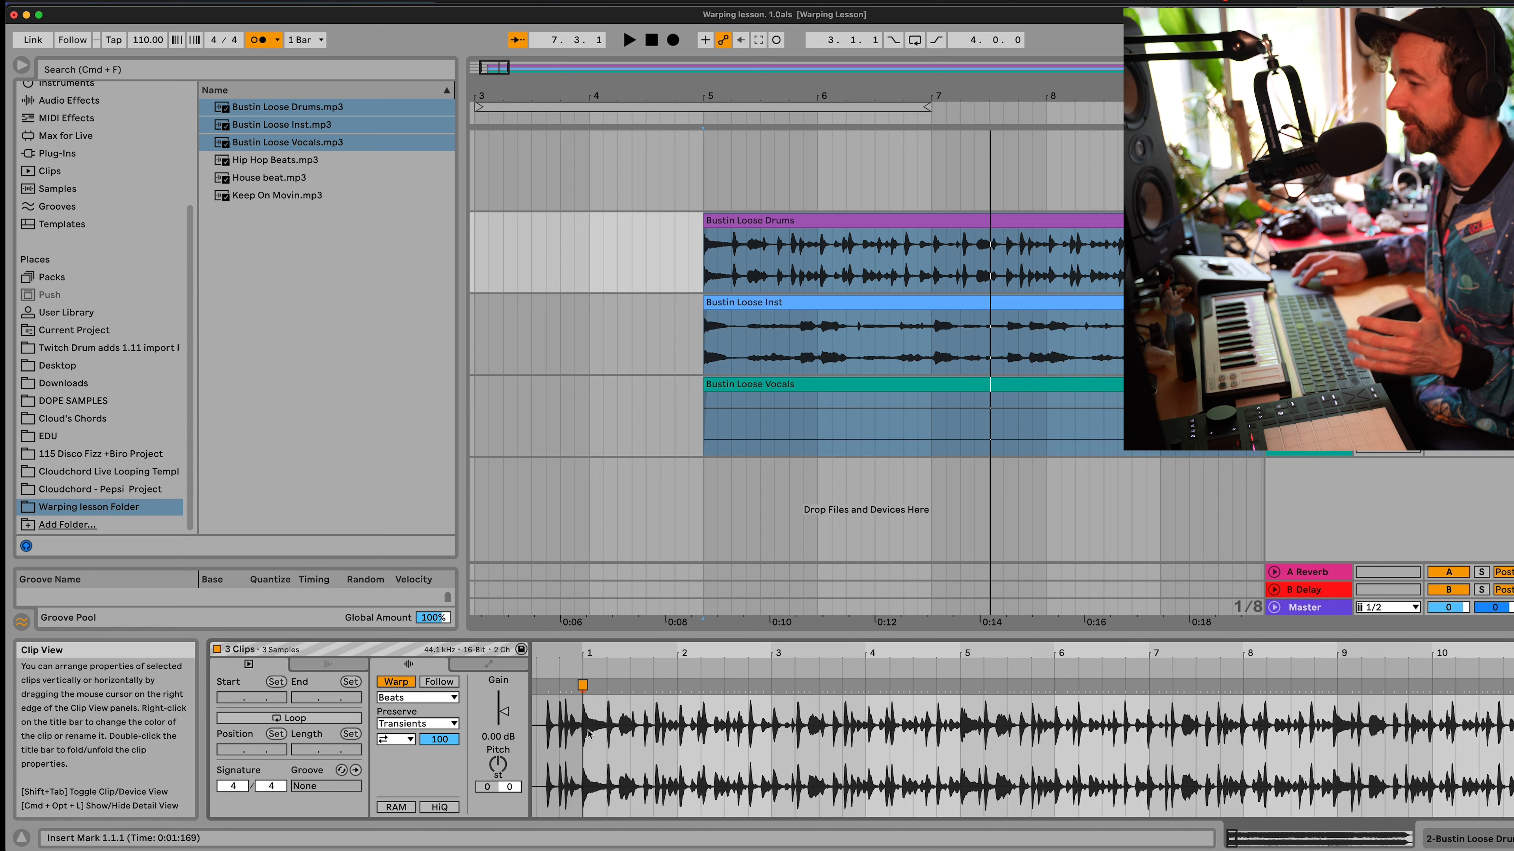
scroll(1016, 694, "right", 5)
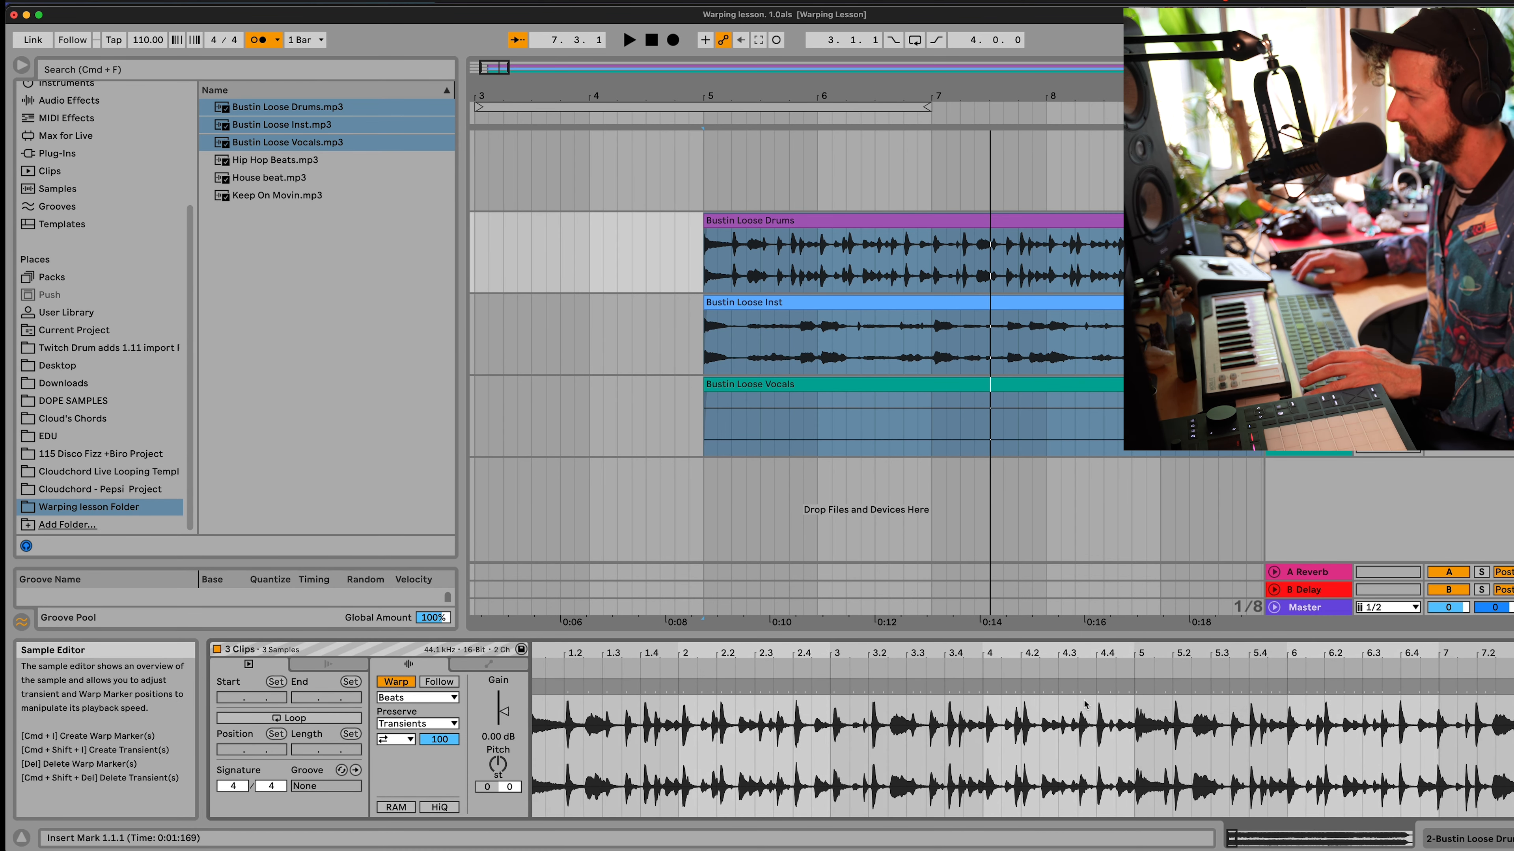
right_click(1084, 706)
left_click(1141, 715)
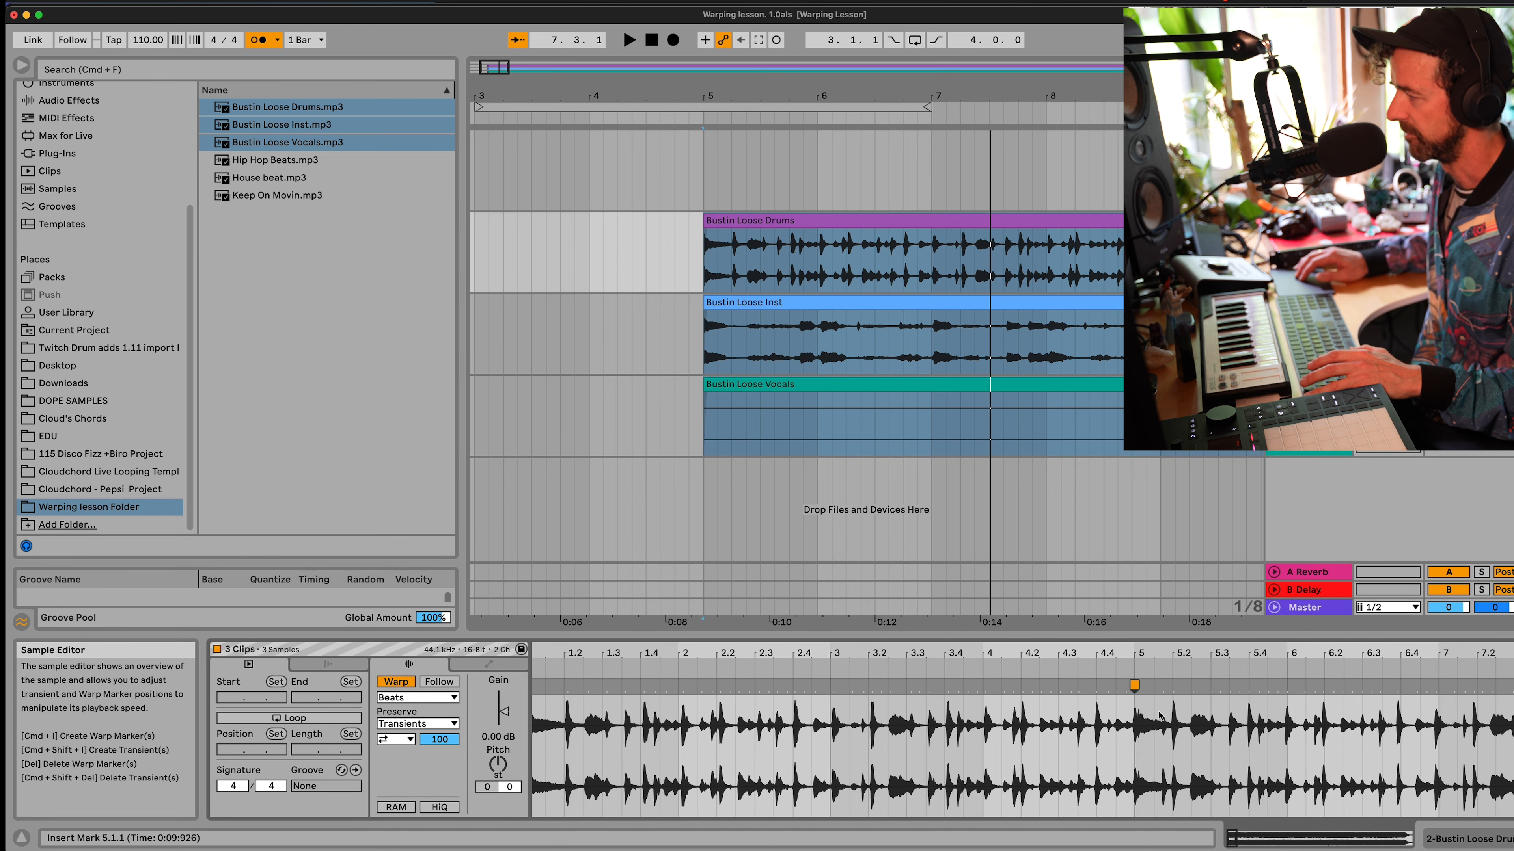
scroll(1159, 715, "right", 5)
scroll(1159, 716, "right", 2)
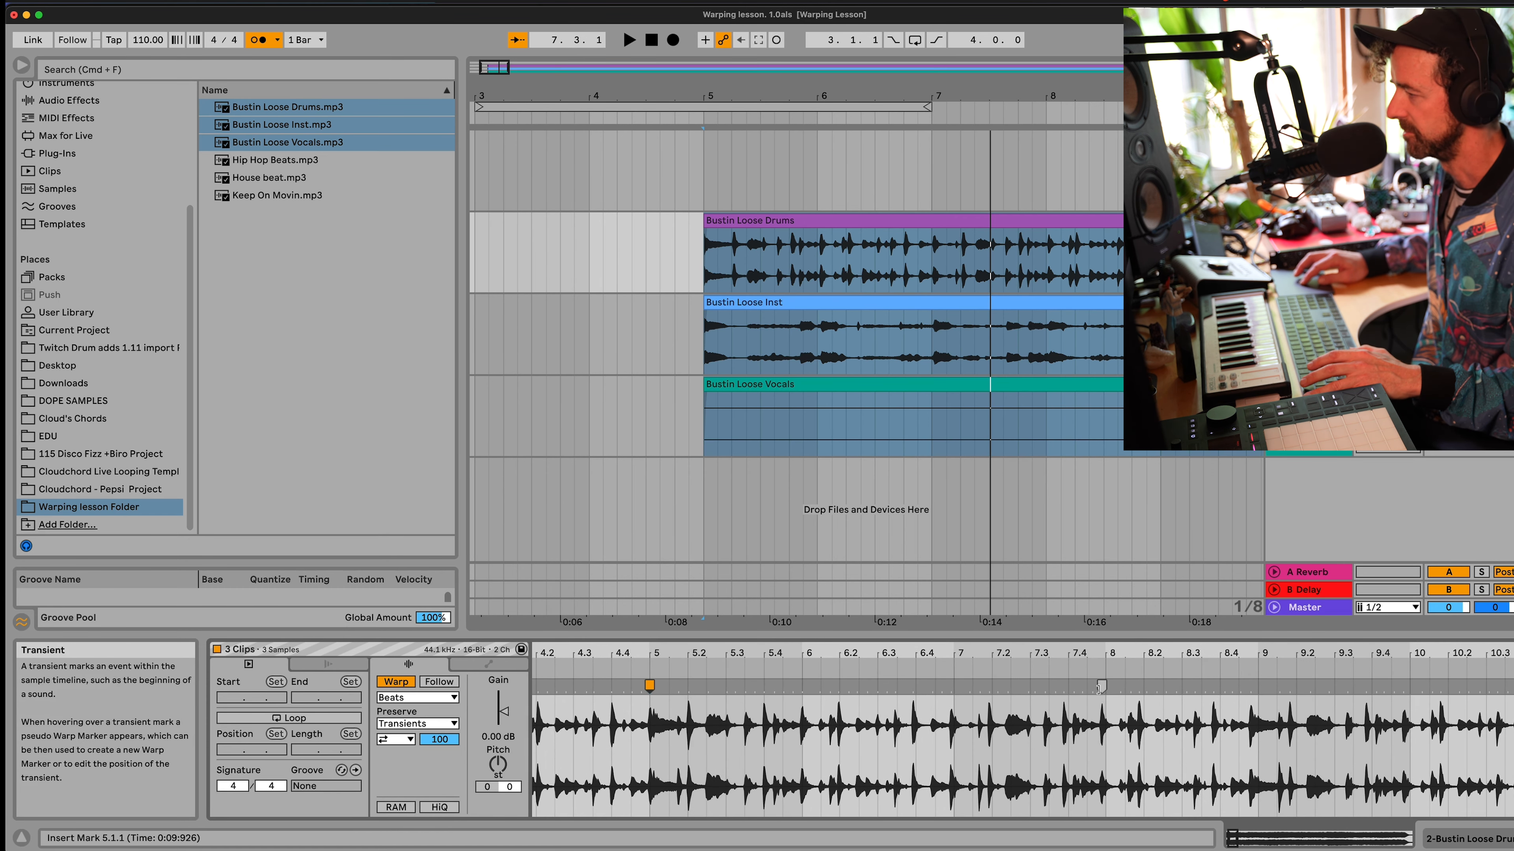
left_click(1099, 688)
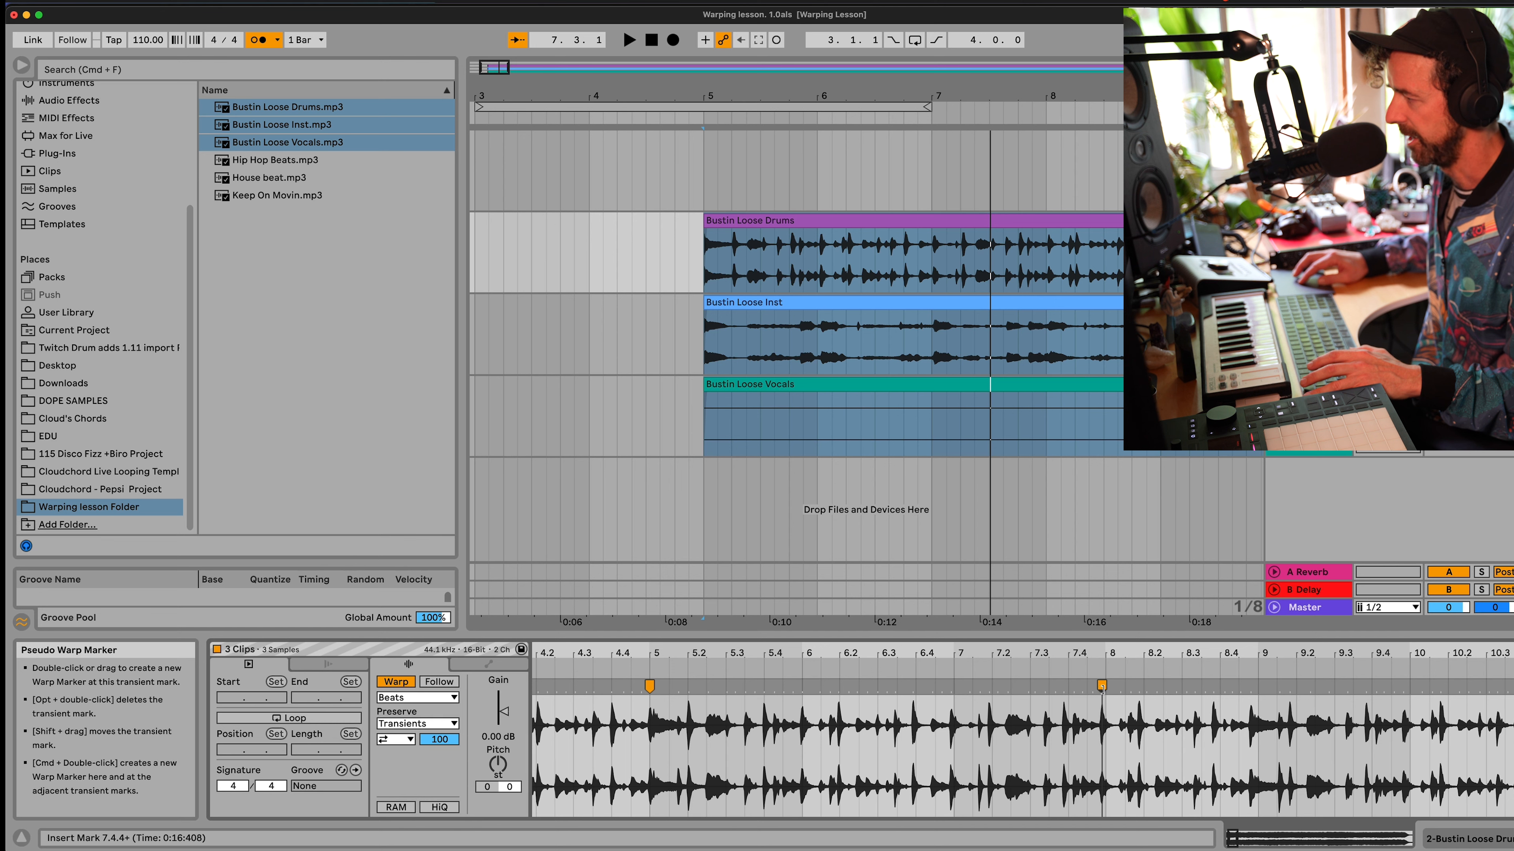
left_click_drag(1102, 688, 1105, 687)
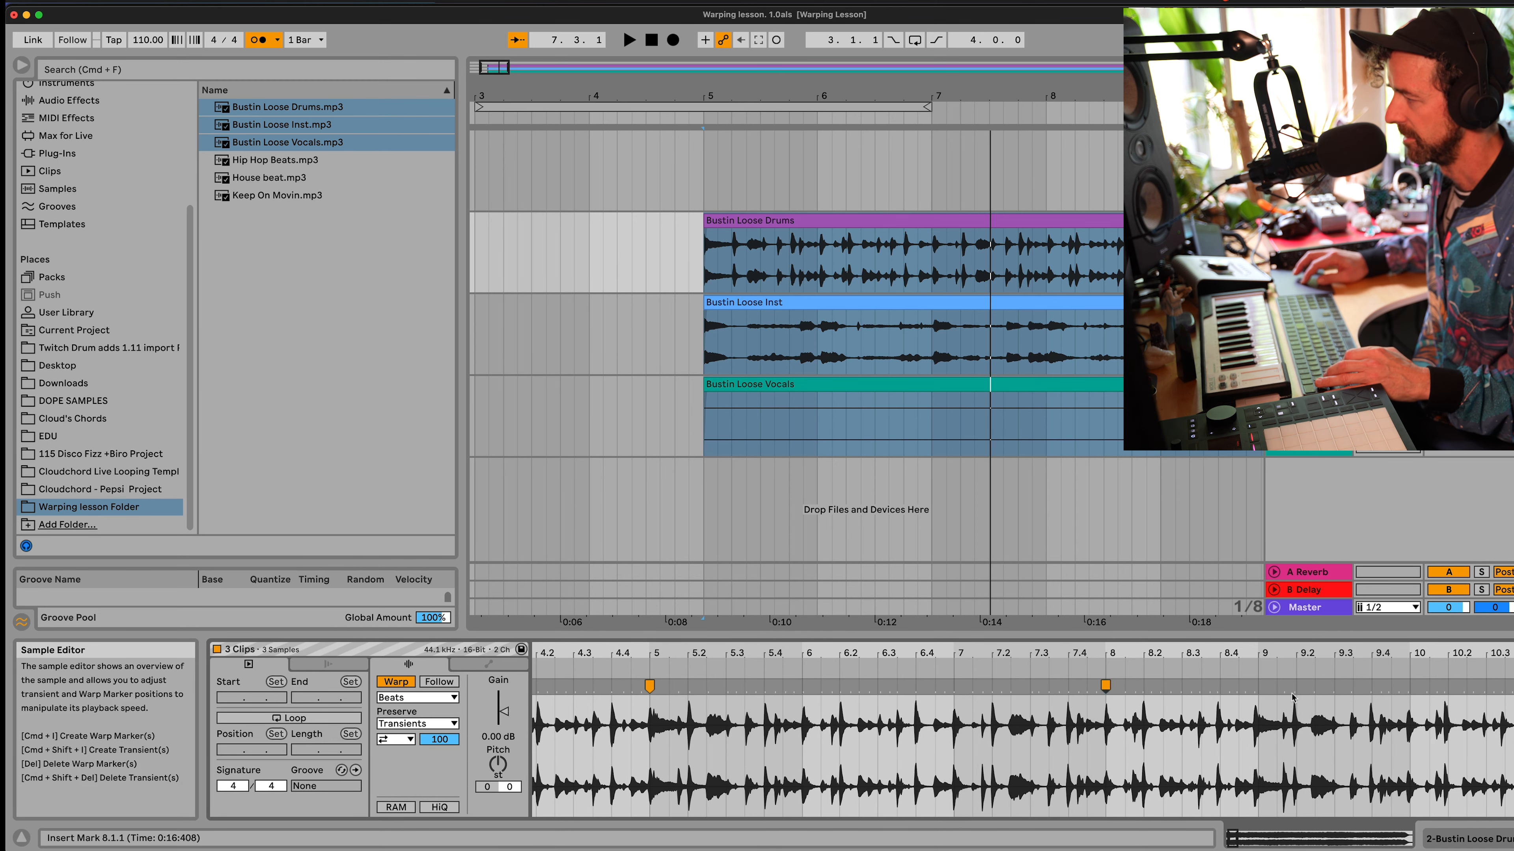
key("super+z")
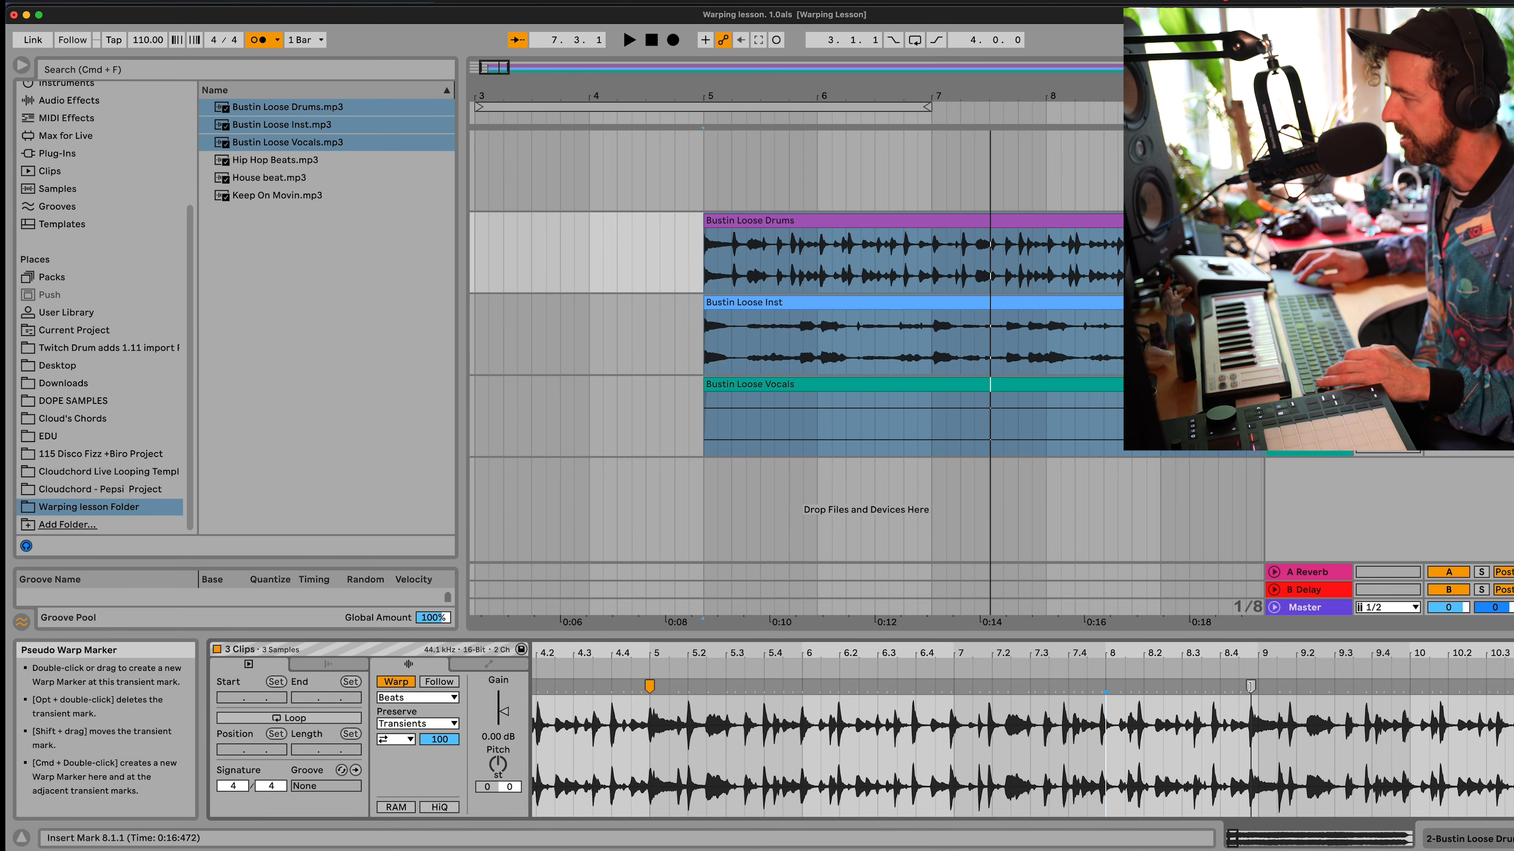
- Add warp markers every four bars at 9.1.1, 13.1.1 and 17.1.1, lining up the downbeat transients with the grid
left_click_drag(1251, 686, 1172, 687)
scroll(1277, 715, "right", 3)
scroll(1277, 717, "down", 3)
scroll(1277, 716, "right", 5)
scroll(1184, 716, "right", 6)
scroll(1163, 739, "right", 2)
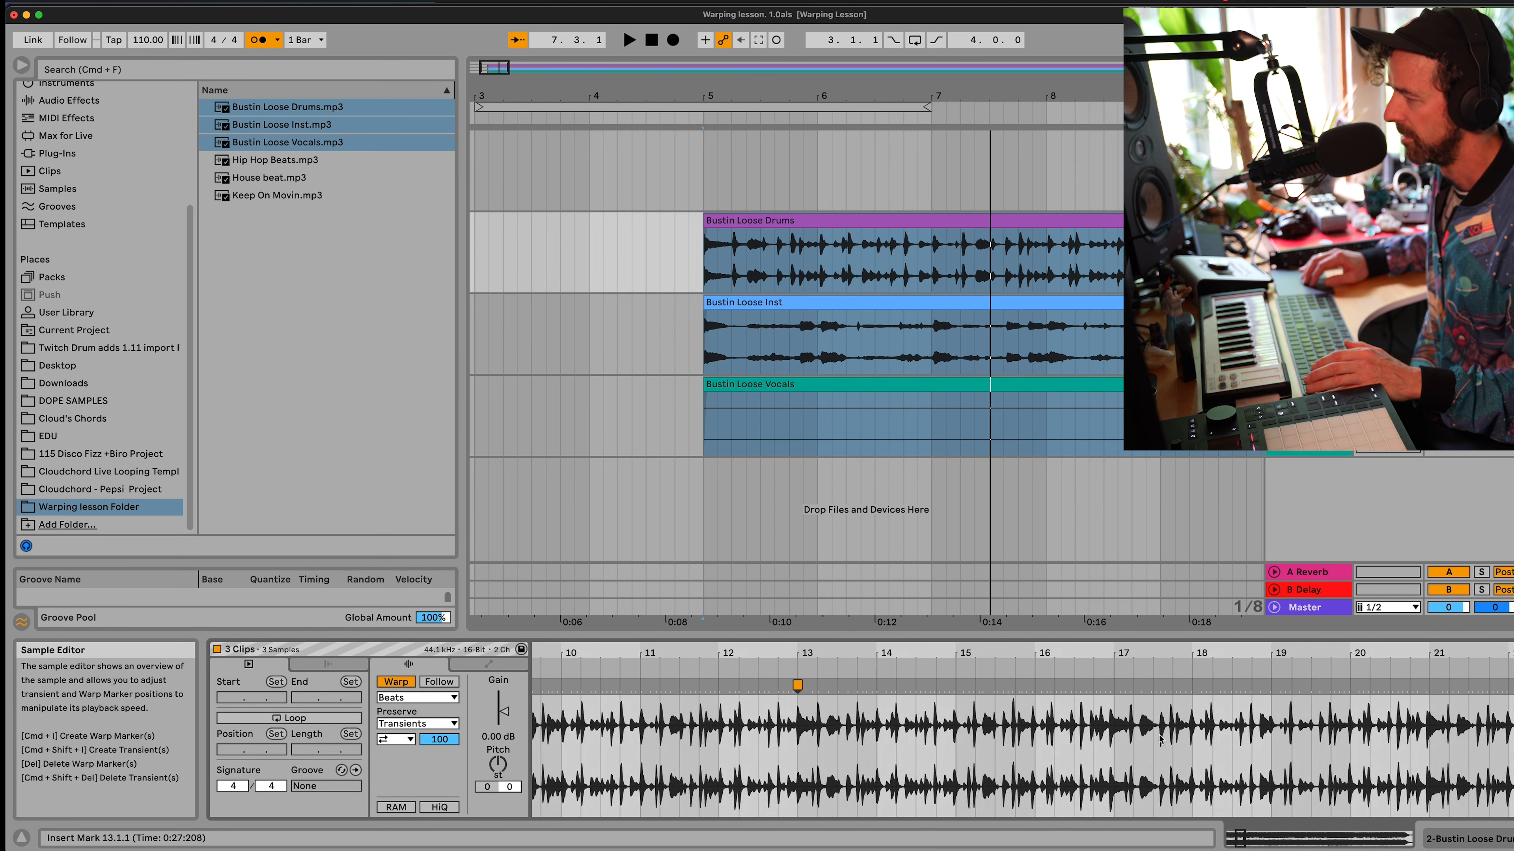
mouse_move(1093, 690)
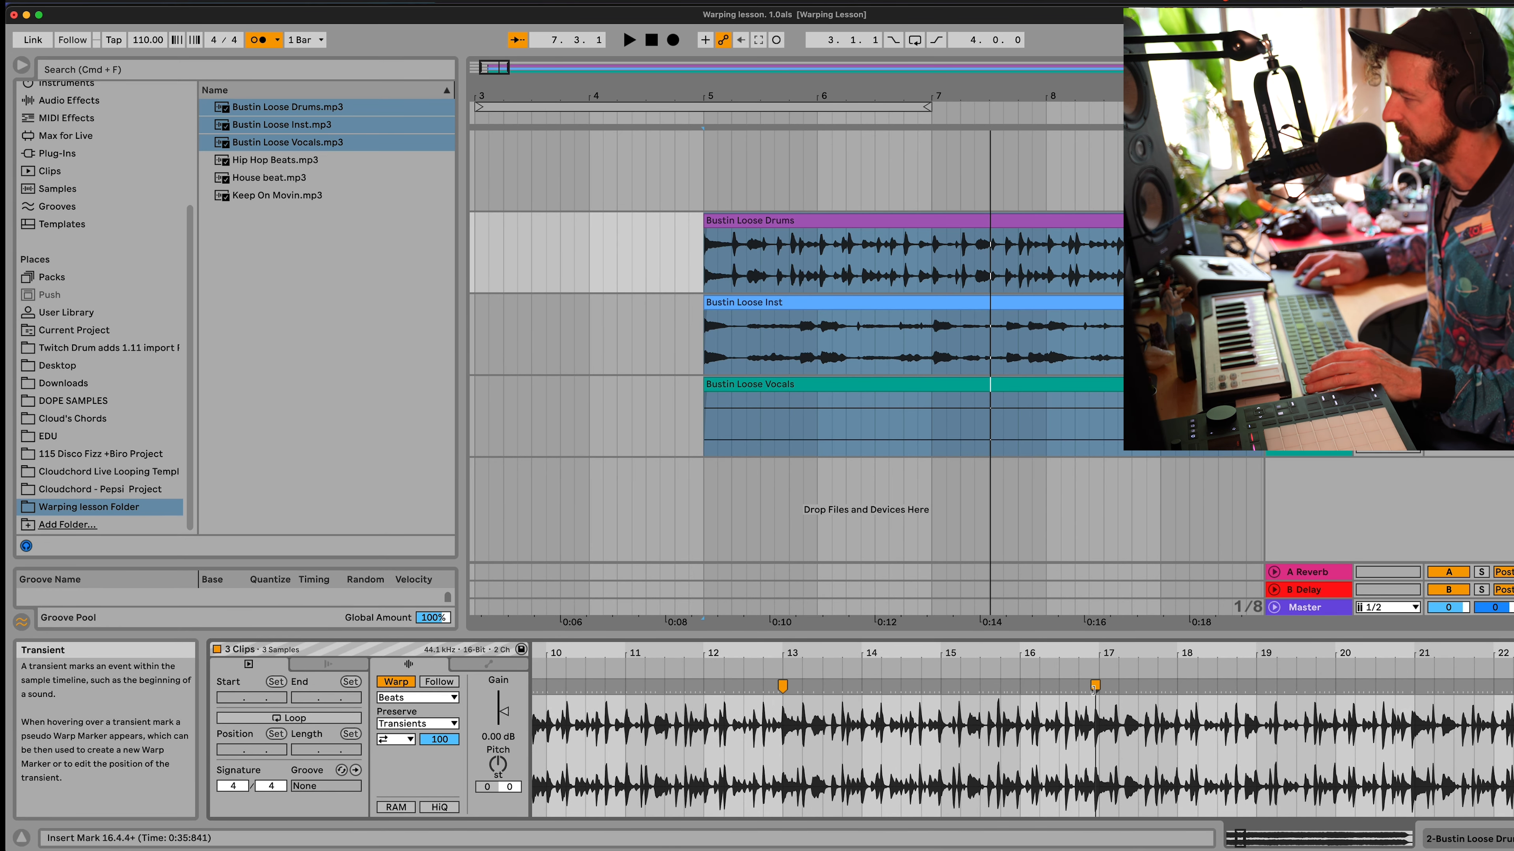
left_click_drag(1093, 689, 1097, 691)
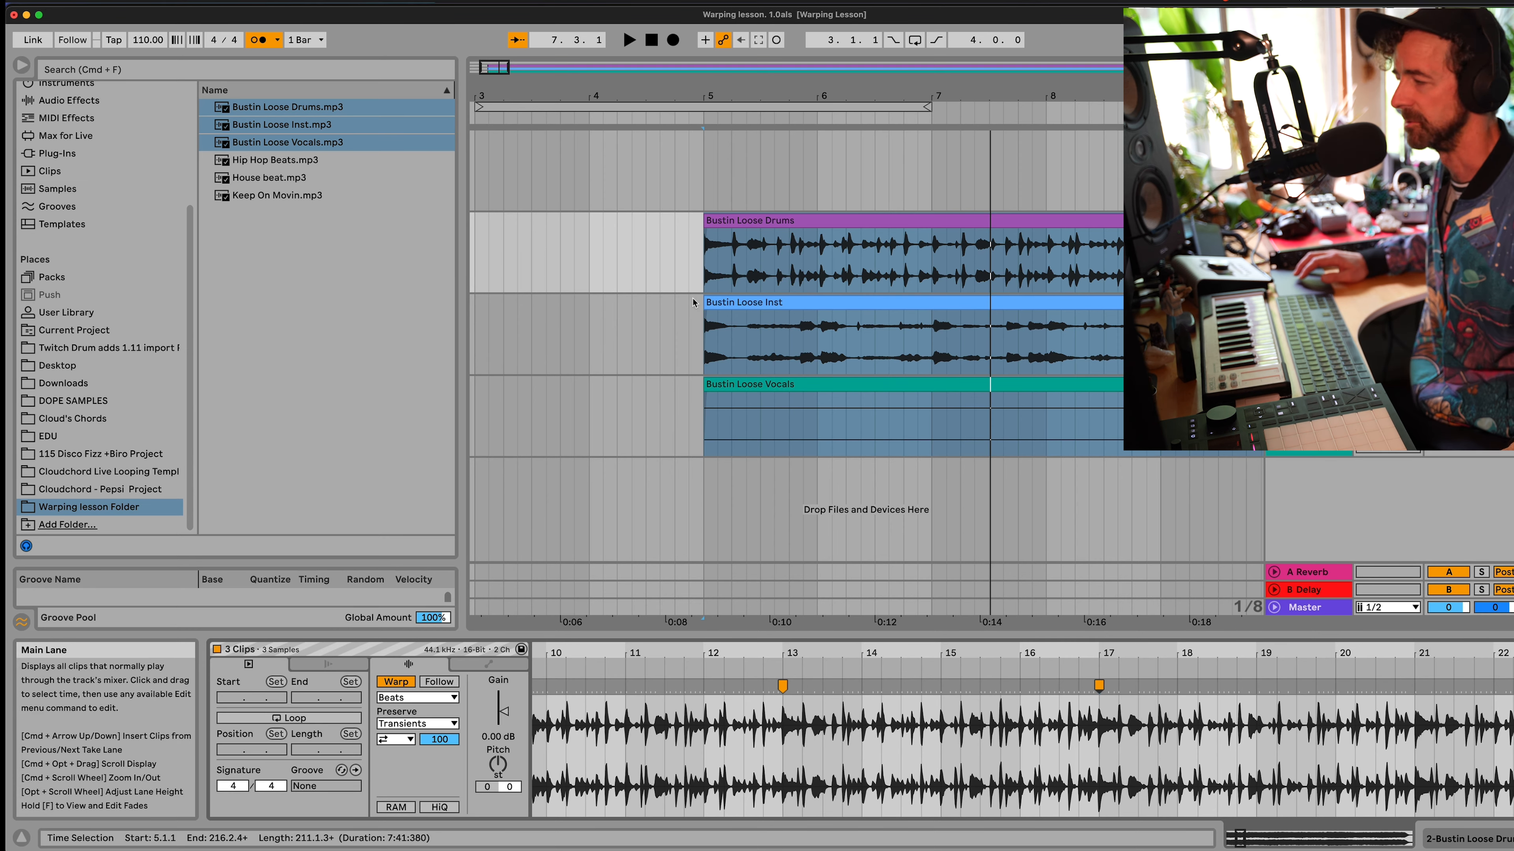
- Play the linked clips from bar 5 to about bar 15 to check the four-bar warping against the metronome
key("space")
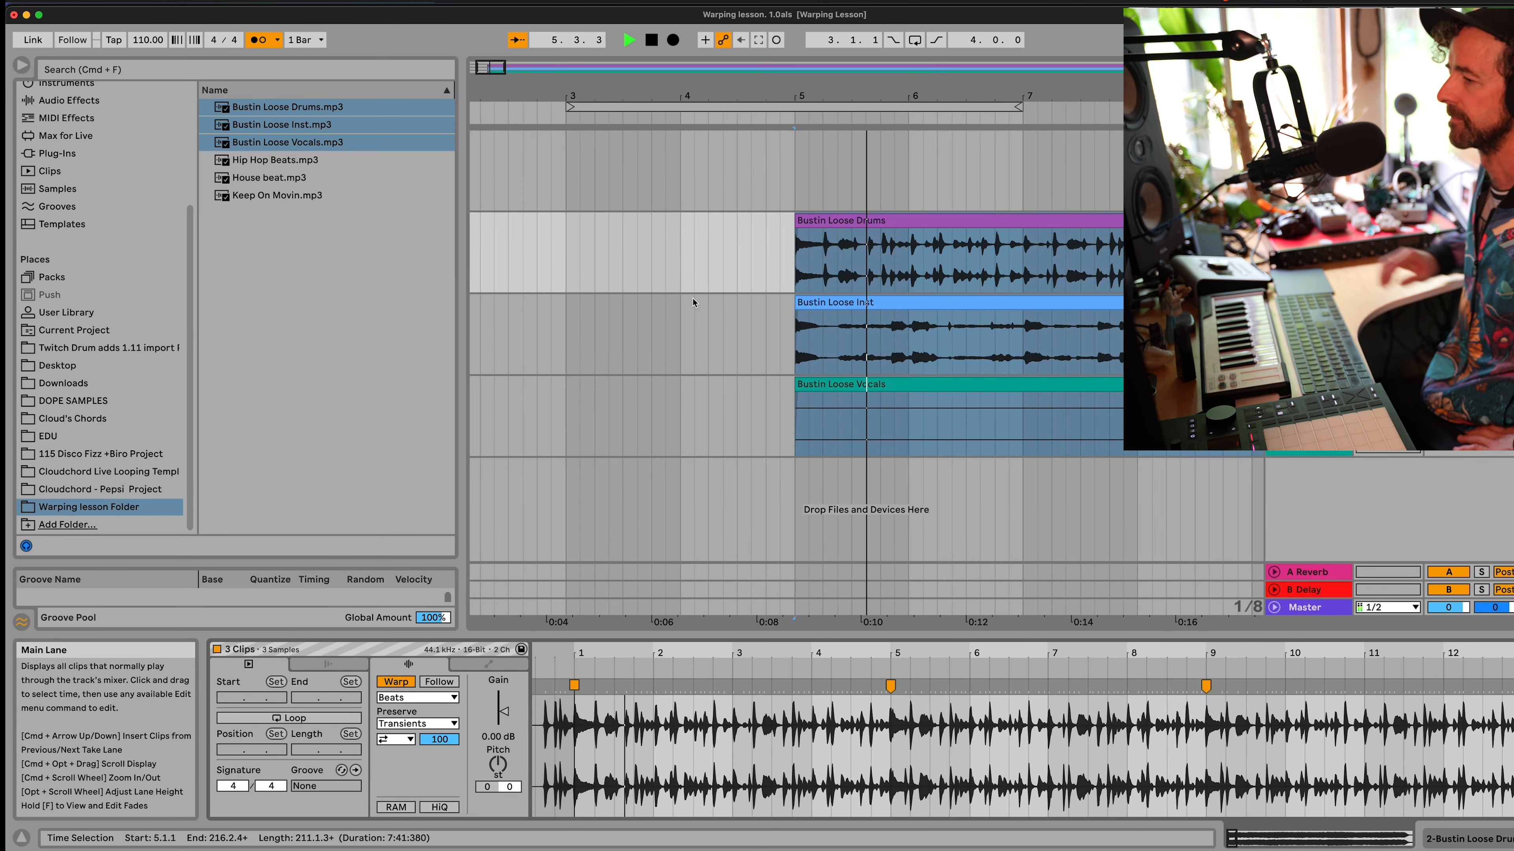
scroll(563, 756, "up", 3)
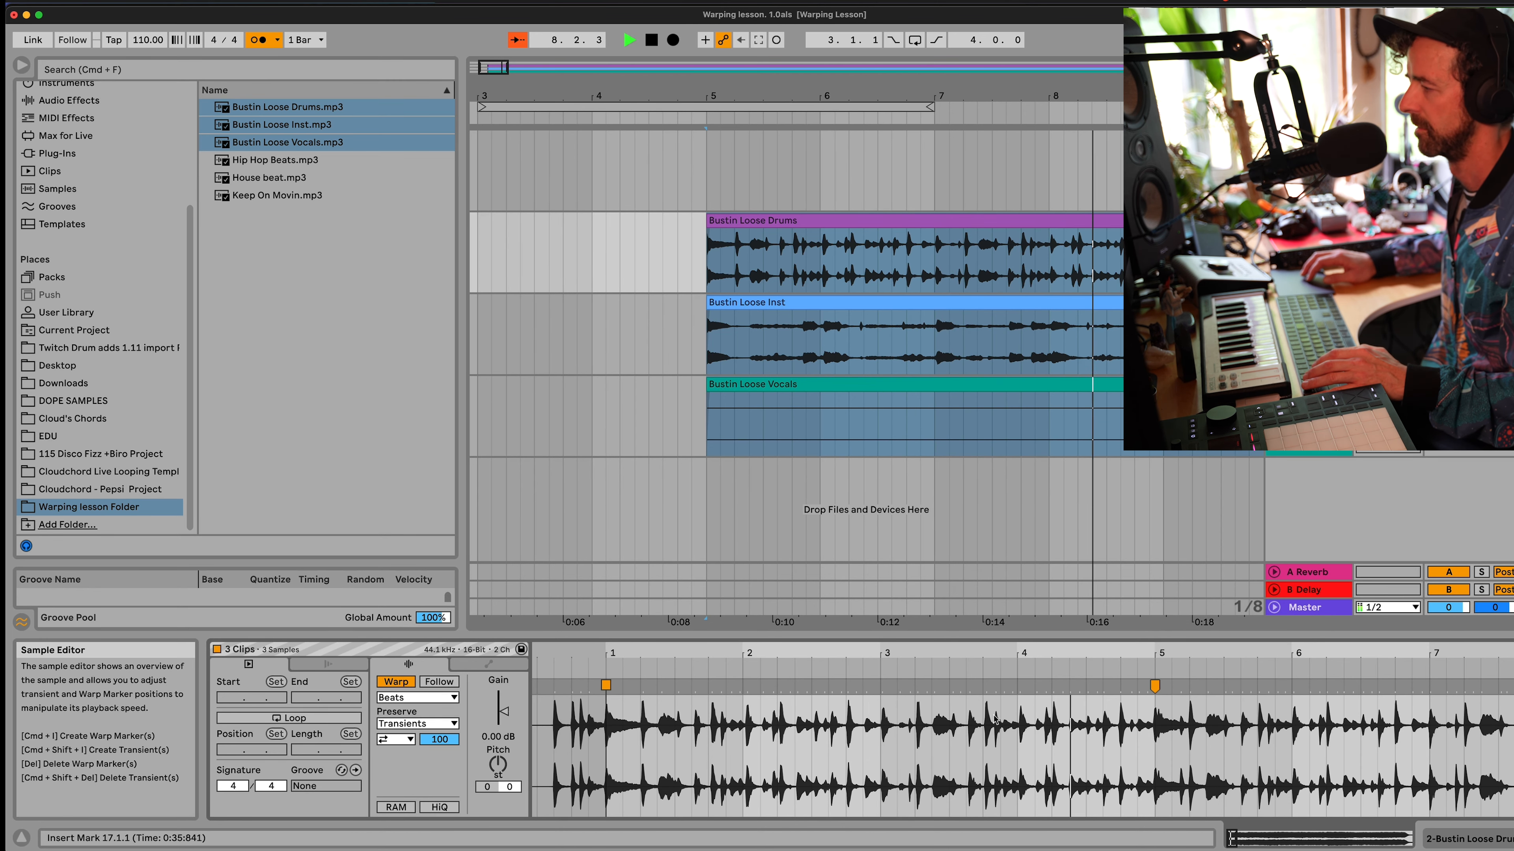
scroll(1139, 739, "right", 3)
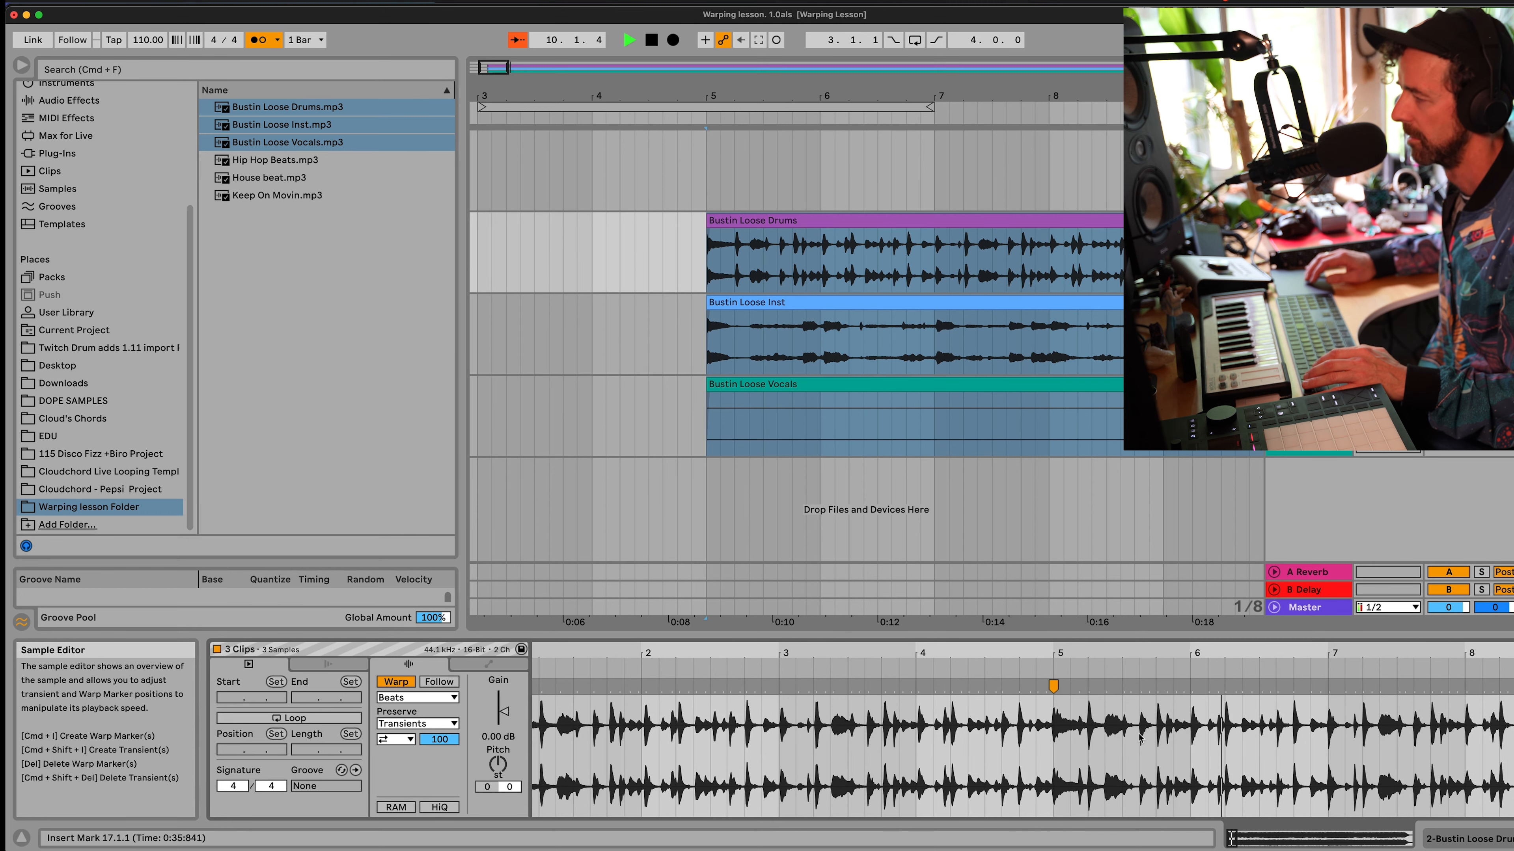
scroll(1140, 738, "right", 6)
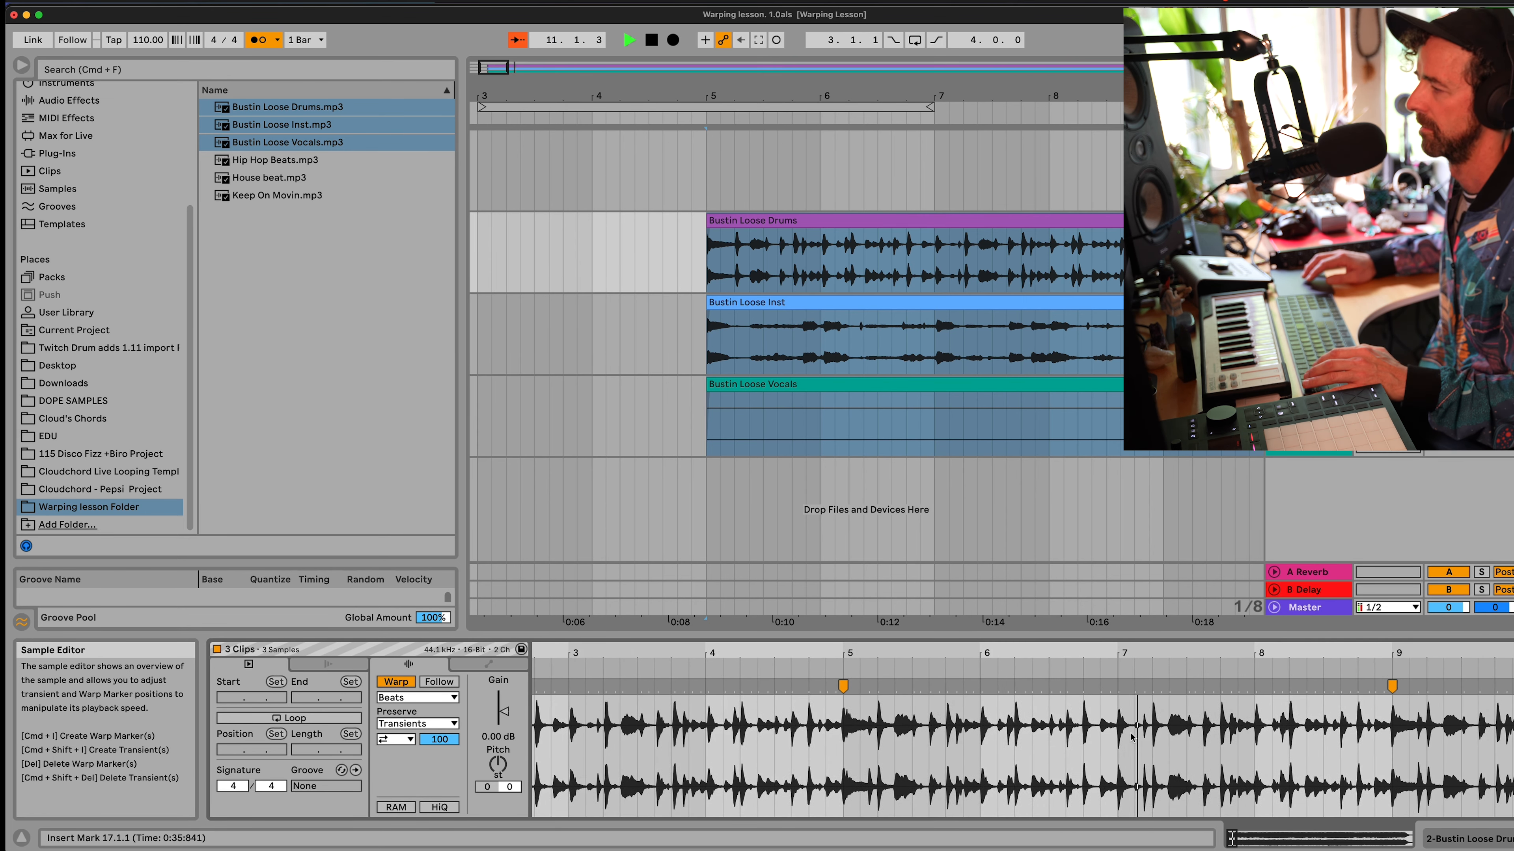
scroll(1131, 738, "down", 3)
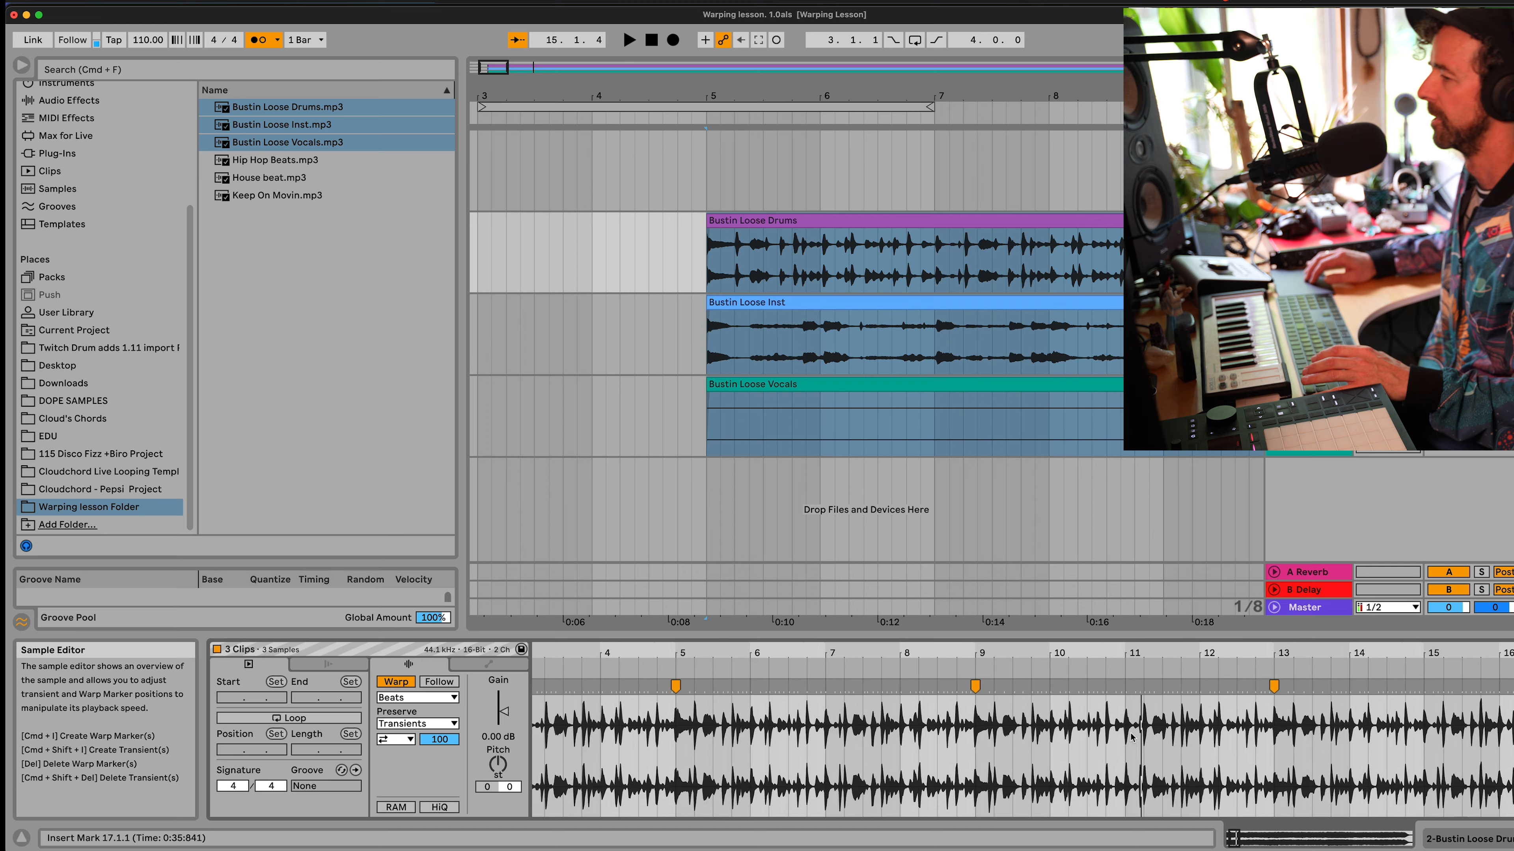
key("space")
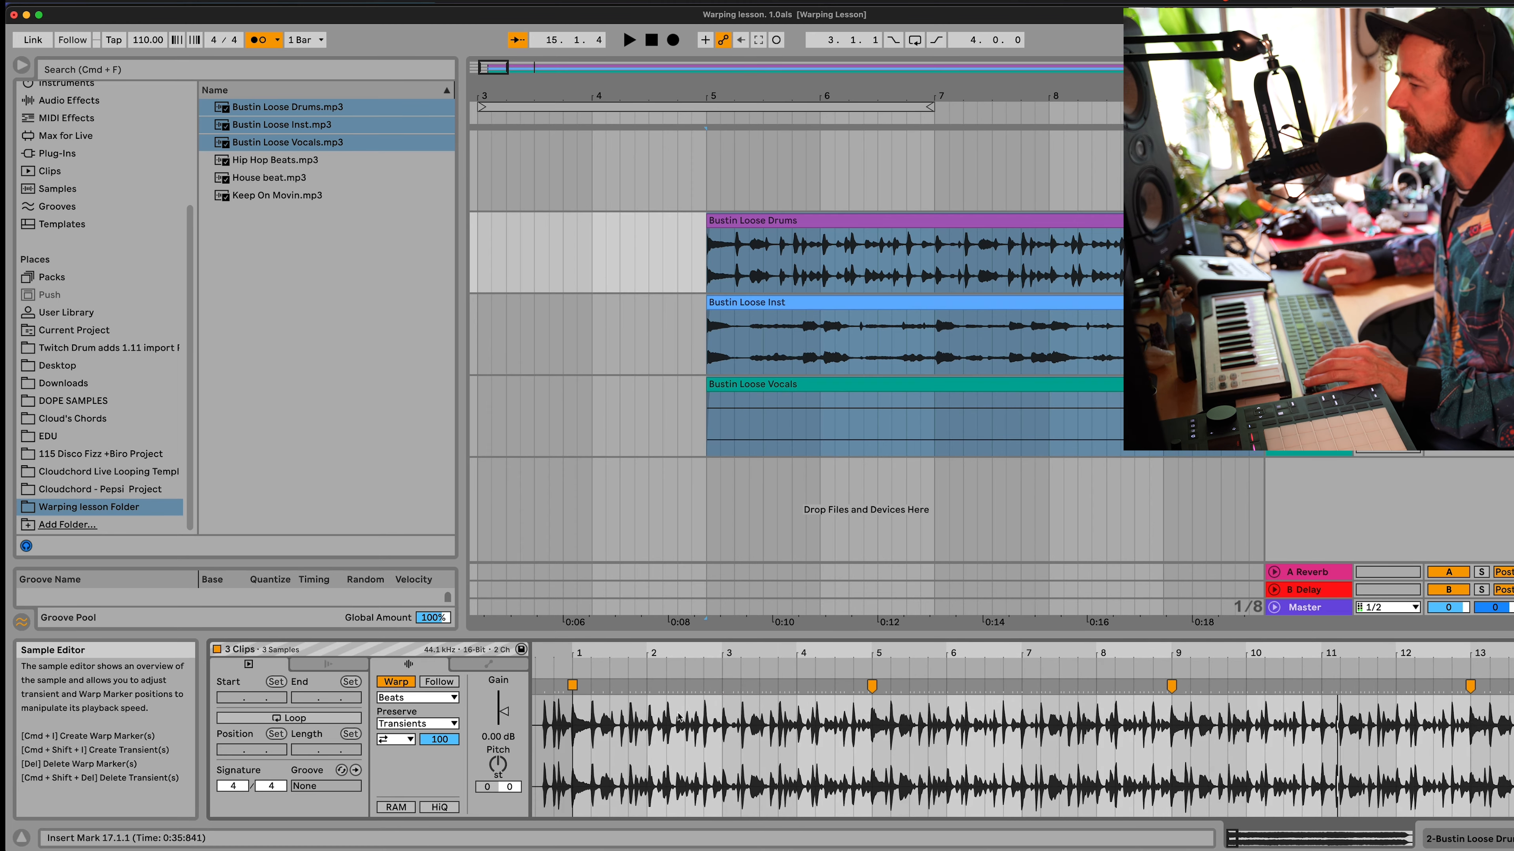
- Add warp markers on the downbeat transients at bars 2, 3 and 4, aligning the bar 2 marker with the grid
scroll(679, 717, "up", 3)
scroll(748, 715, "up", 5)
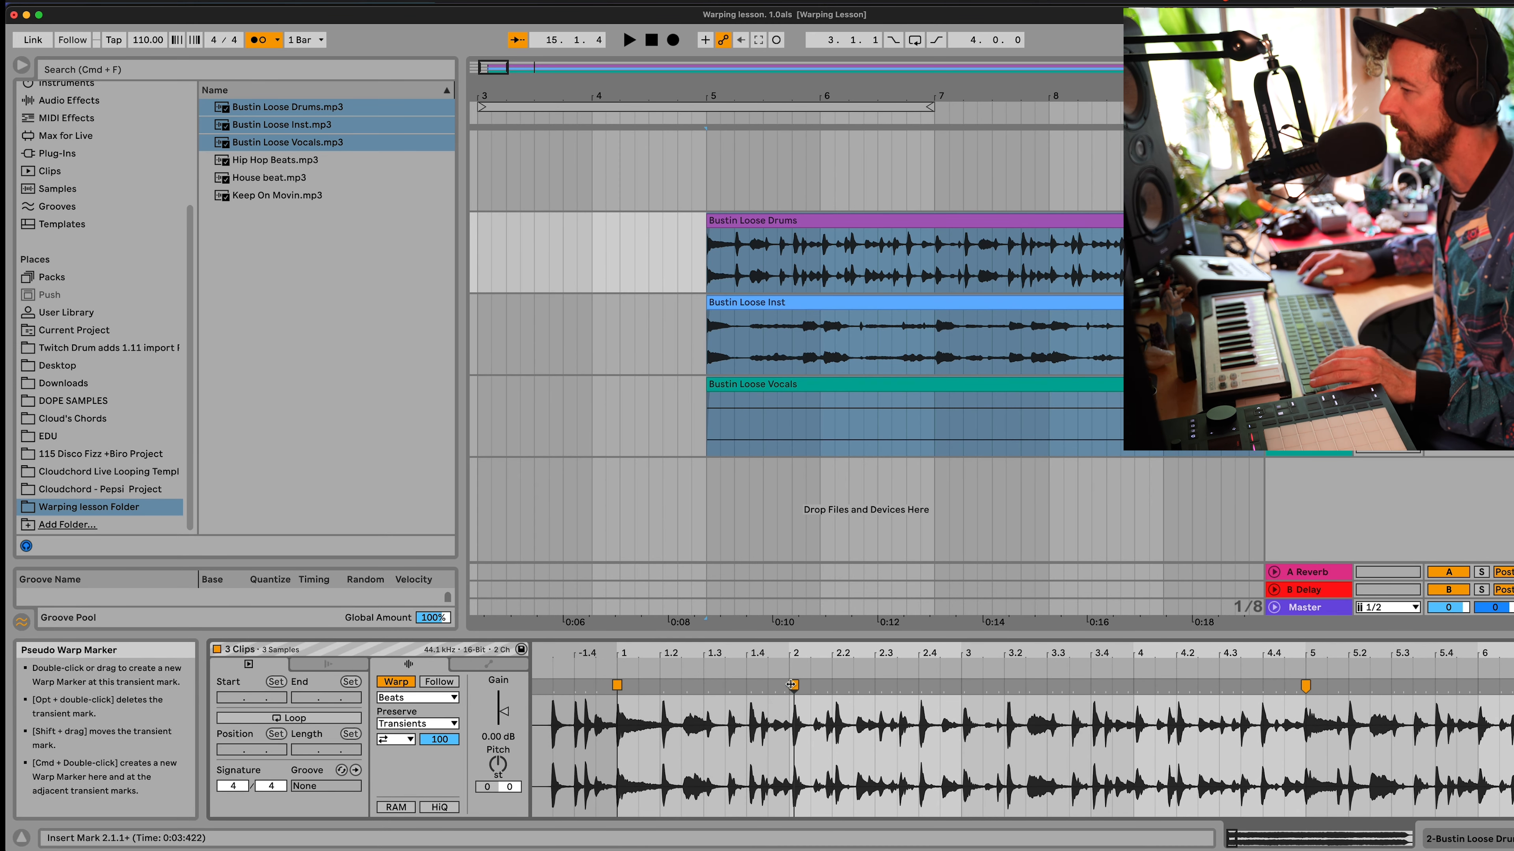
left_click_drag(790, 684, 786, 684)
double_click(961, 685)
double_click(1135, 685)
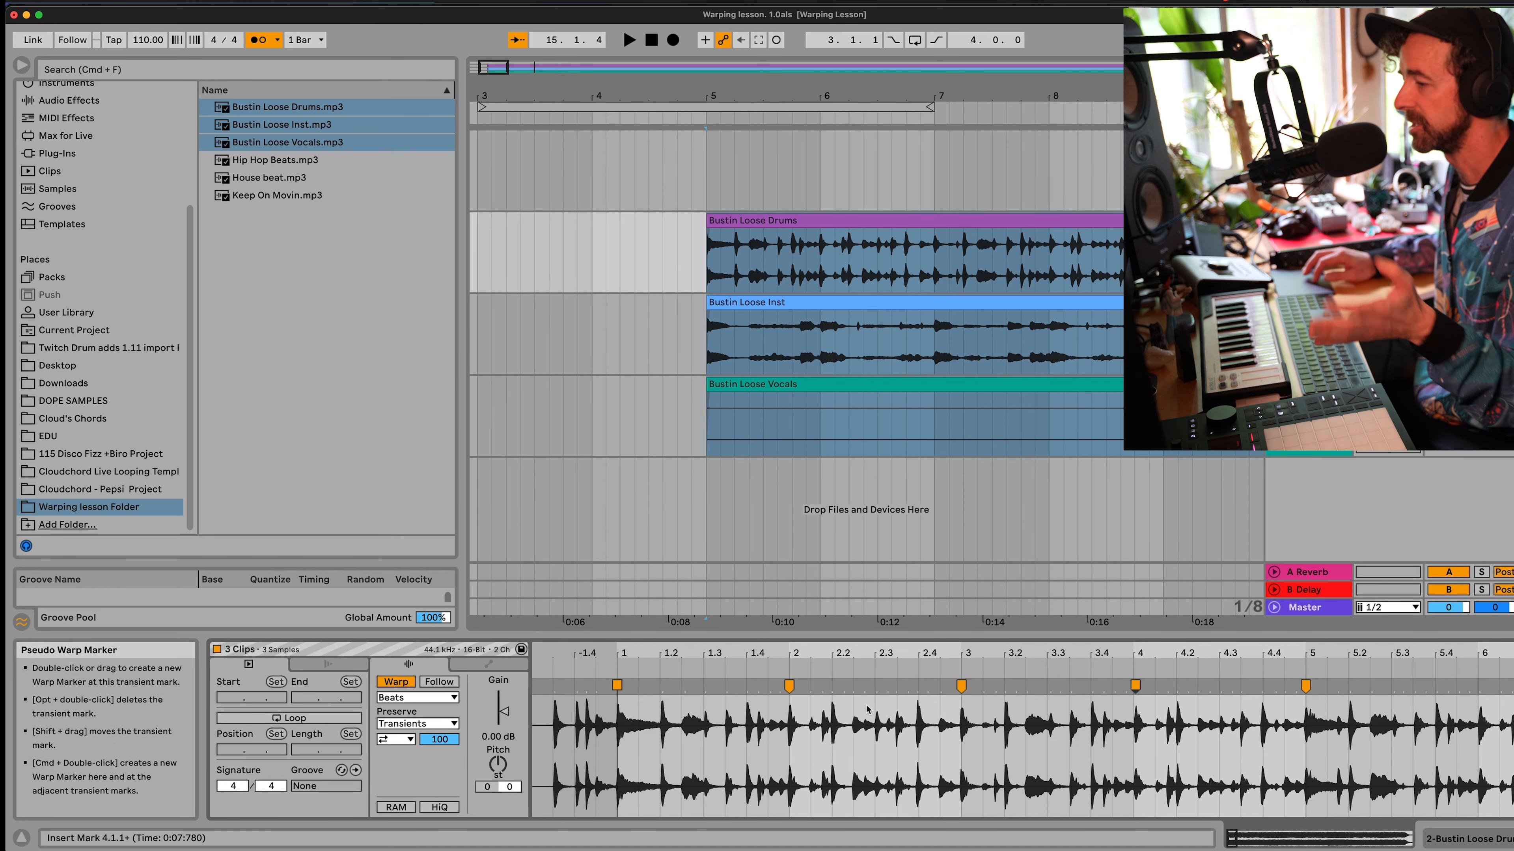
- Compare the instrumental and vocal waveforms, then play the linked clips from 13.1.1, where the first vocal phrase starts
left_click(965, 307)
left_click_drag(558, 654, 575, 753)
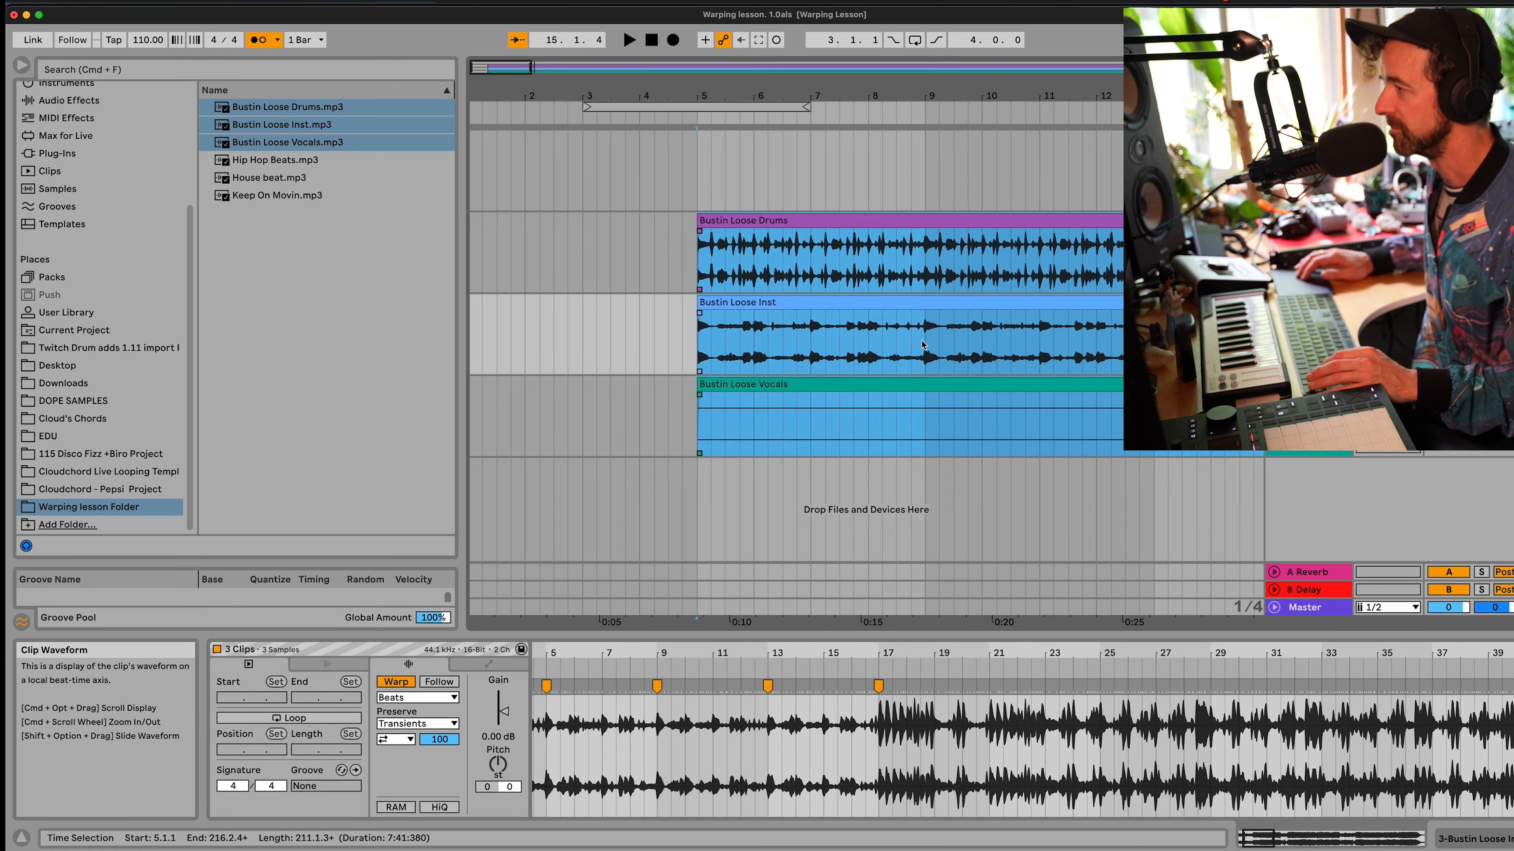
scroll(894, 346, "right", 3)
left_click(867, 349)
scroll(869, 358, "right", 4)
left_click(876, 406)
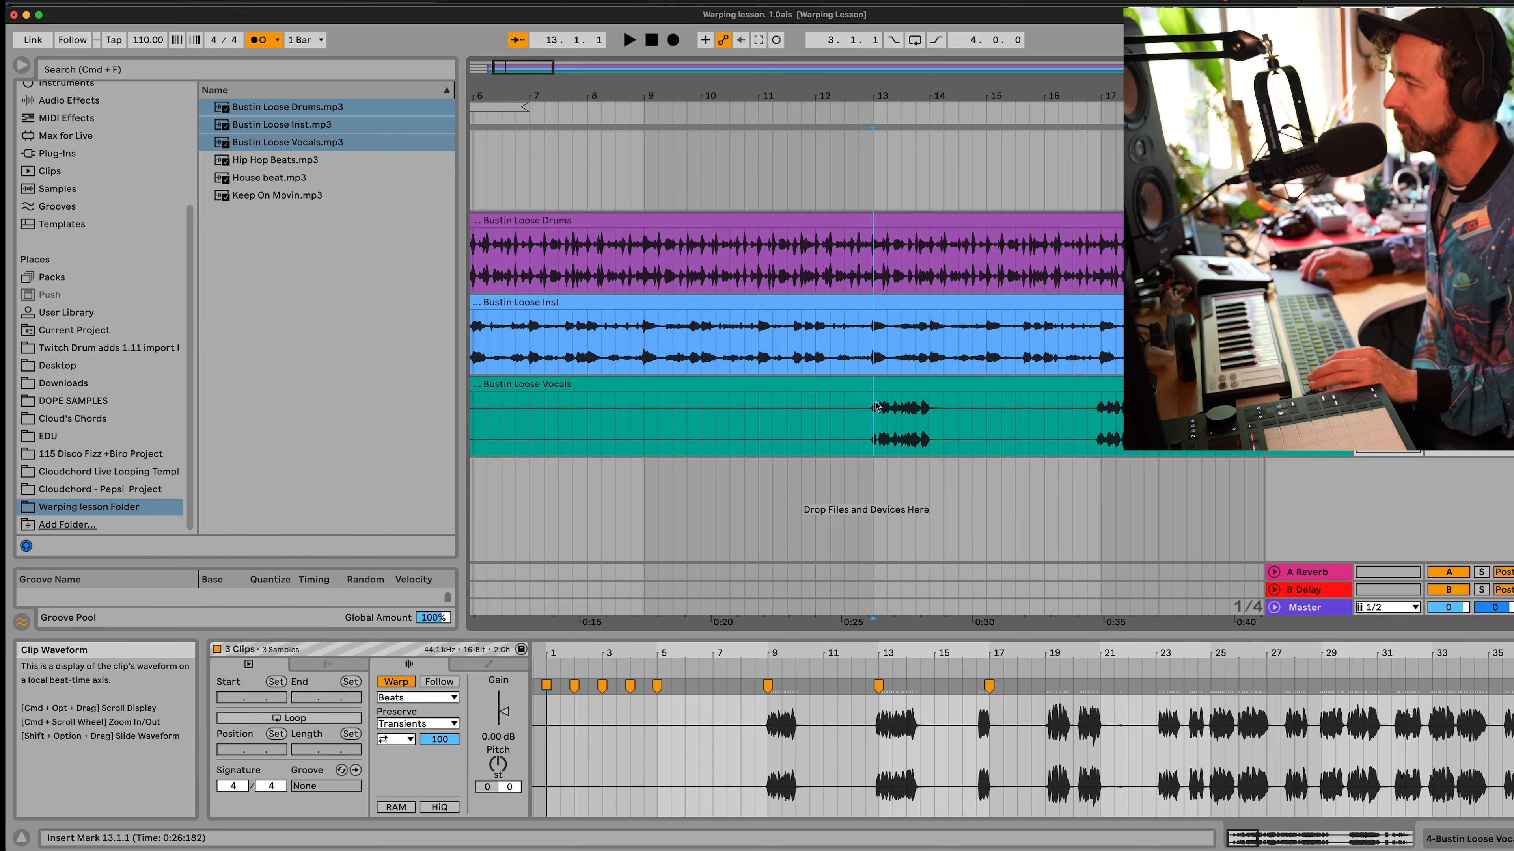
scroll(875, 406, "left", 1)
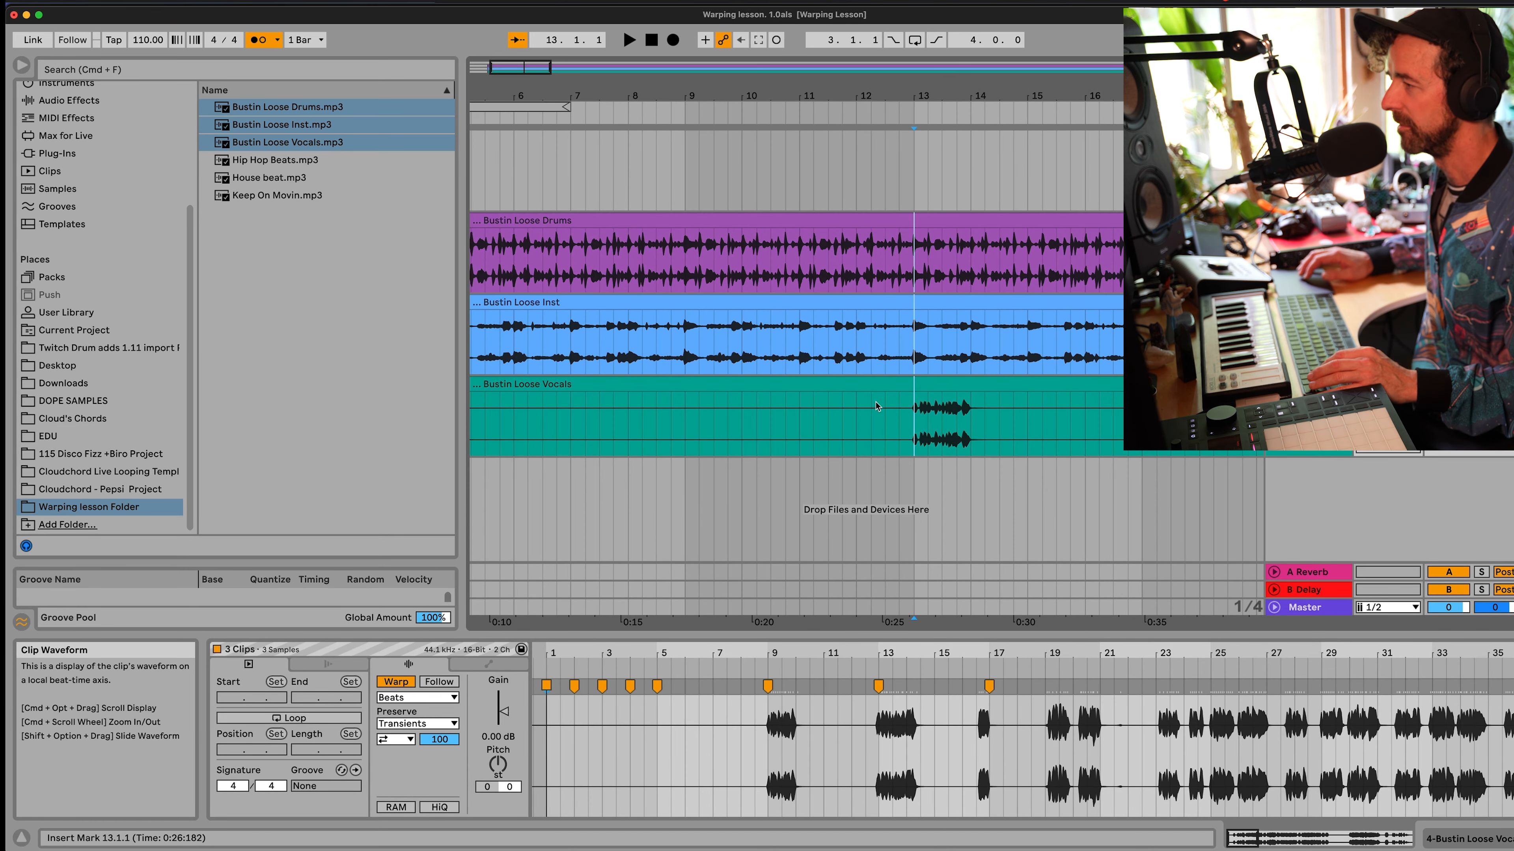
left_click(915, 346)
key("space")
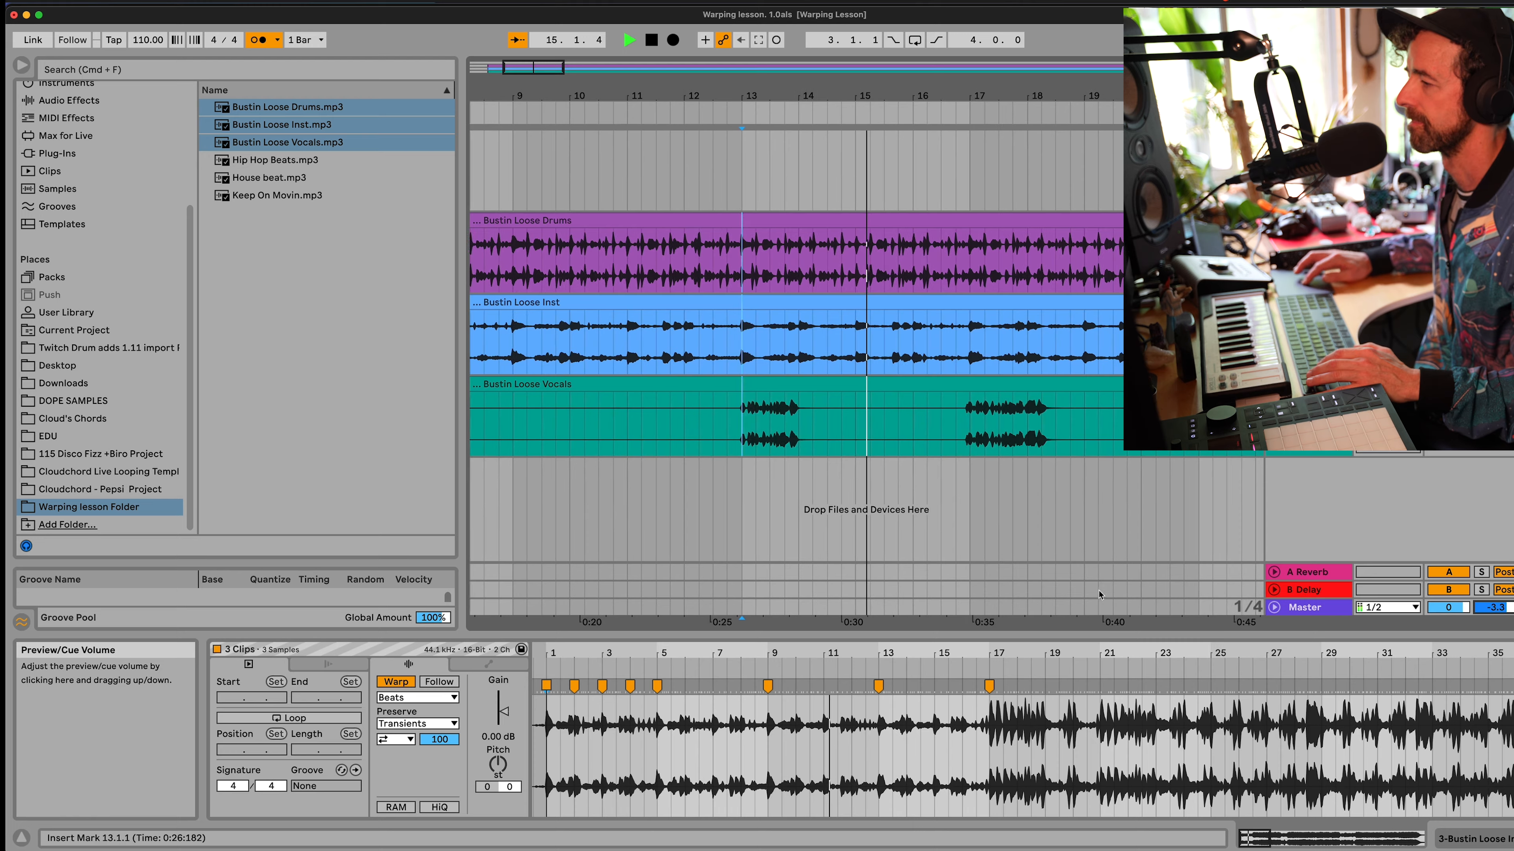
- Add a warp marker at 11.1.1 in the linked clips, using the instrumental waveform as reference
scroll(1034, 456, "right", 2)
scroll(1054, 747, "up", 5)
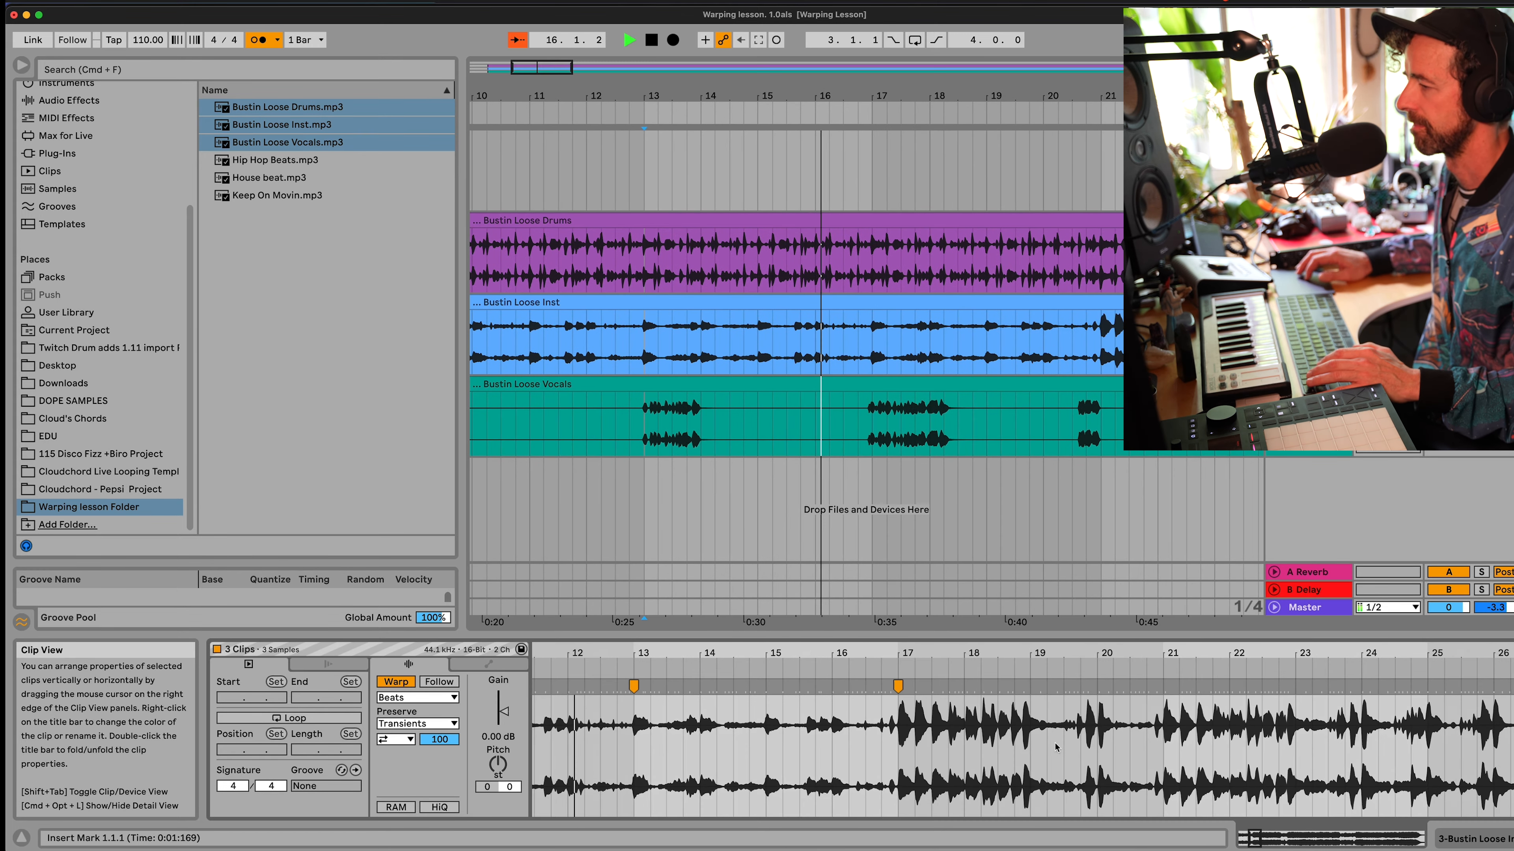
scroll(782, 726, "left", 3)
scroll(783, 726, "left", 5)
scroll(783, 726, "up", 3)
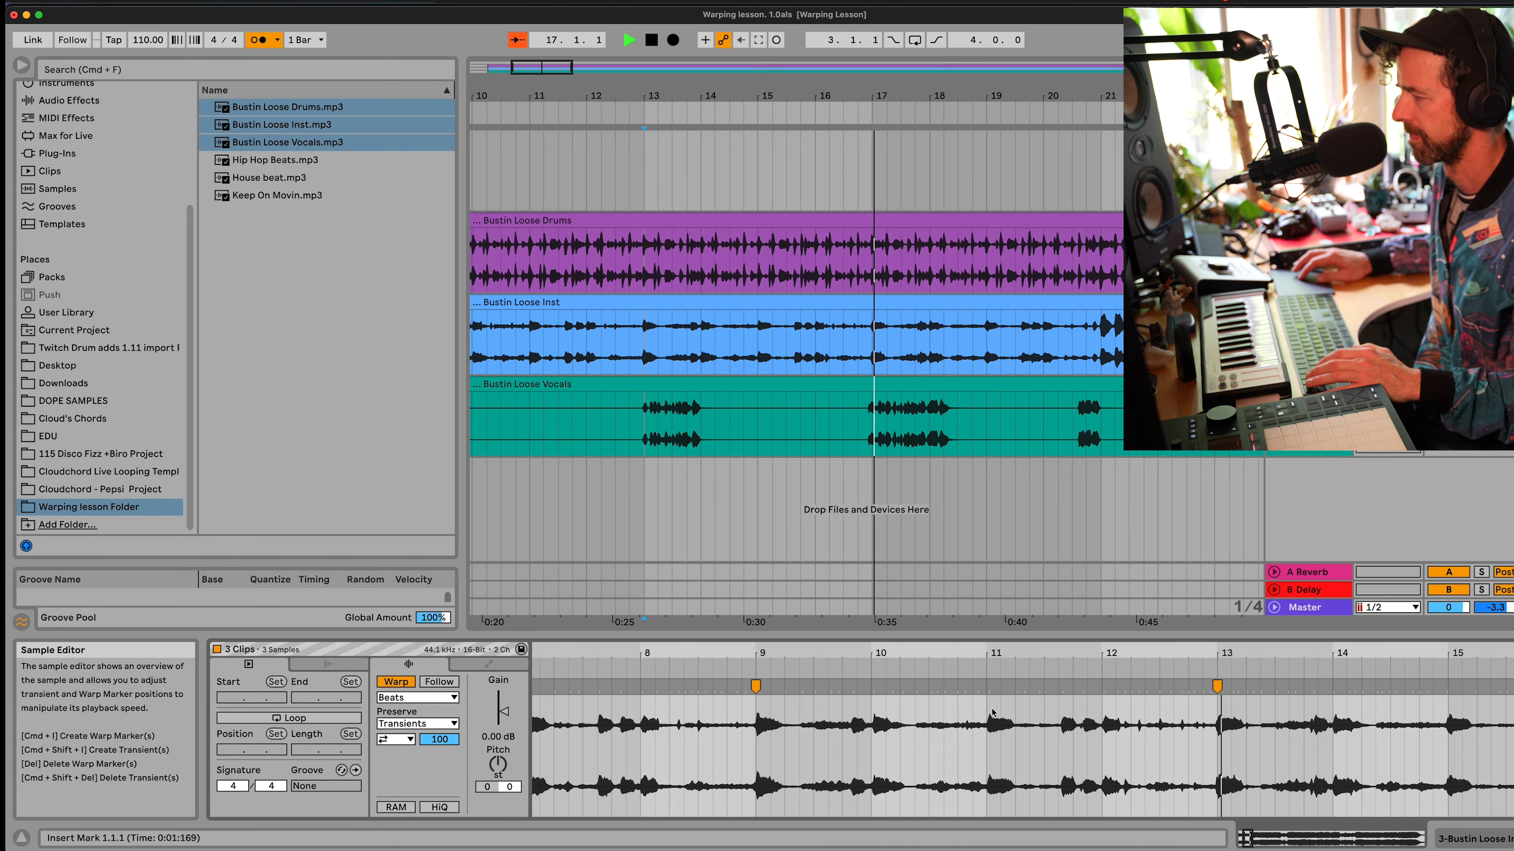
scroll(1194, 740, "right", 5)
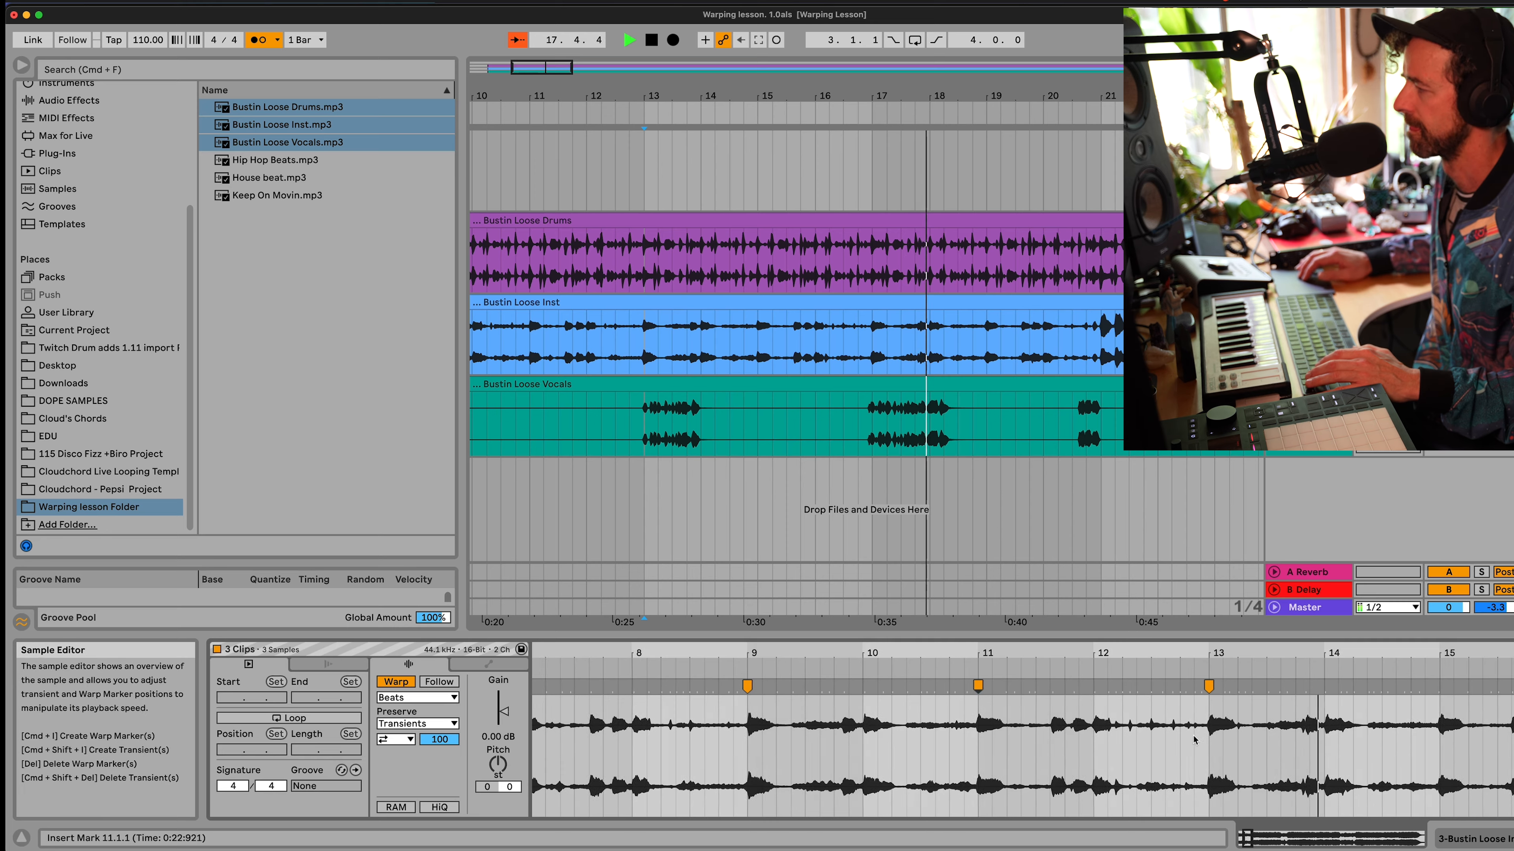
- Stop playback and add warp markers on the transients at bars 14 and 15
scroll(1193, 740, "right", 5)
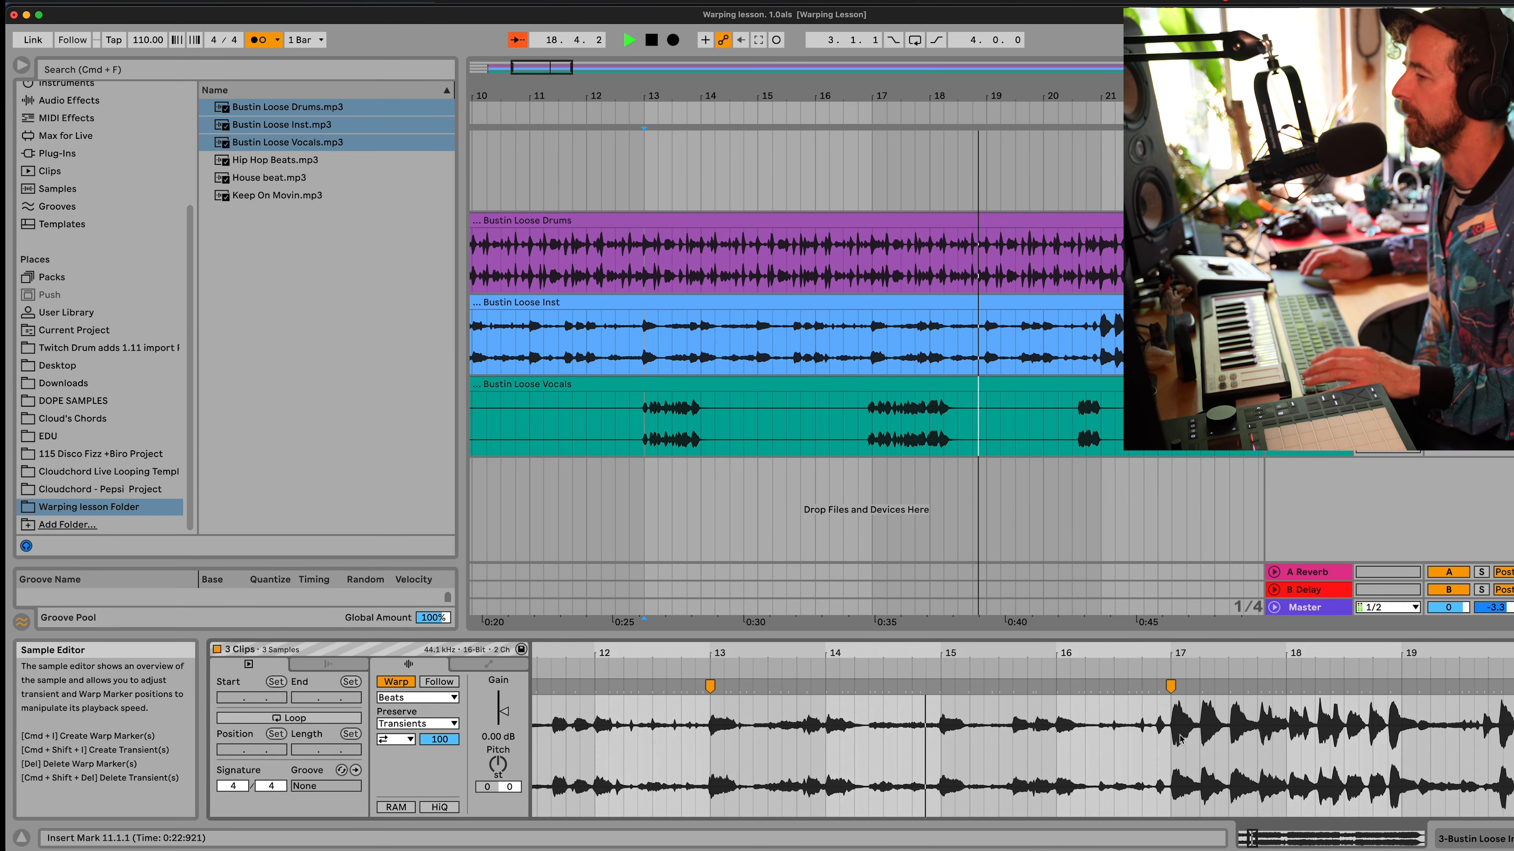
key("space")
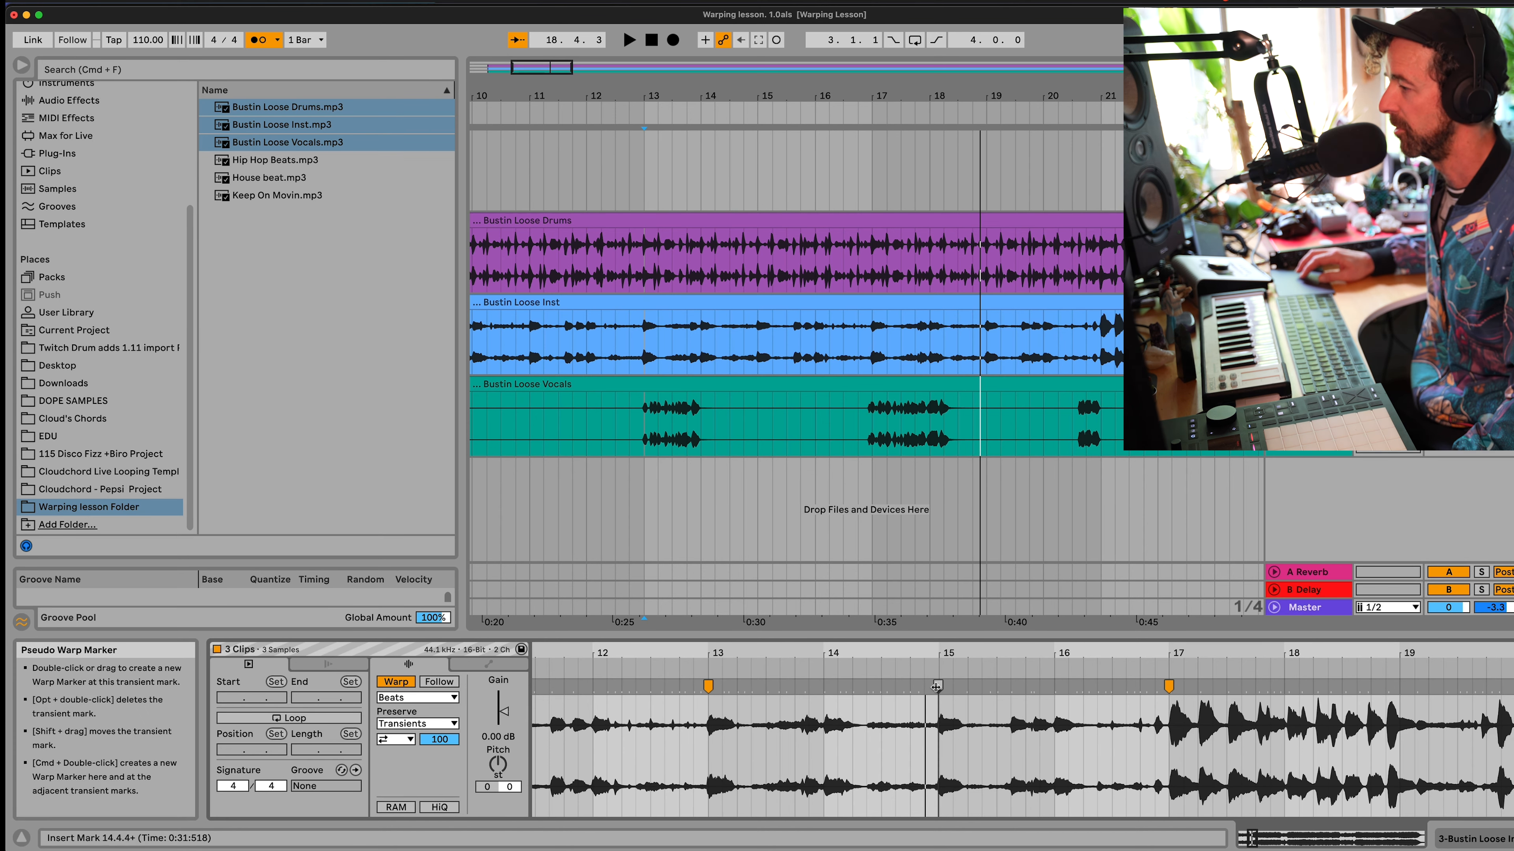
double_click(823, 686)
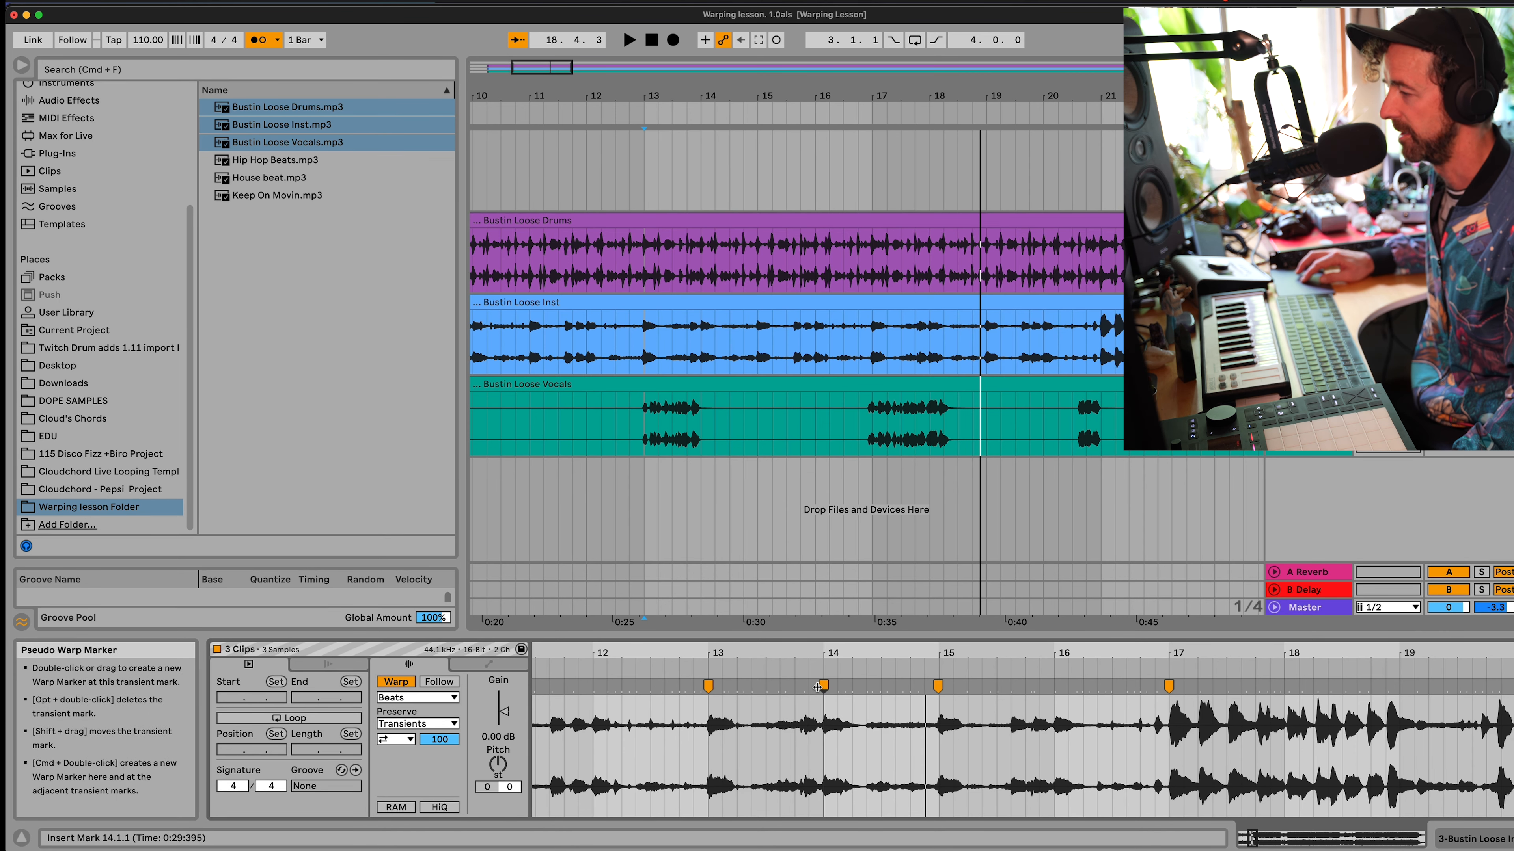
- Add a warp marker on the transient just before bar 19 and move it onto 19.1.1
scroll(1100, 743, "right", 10)
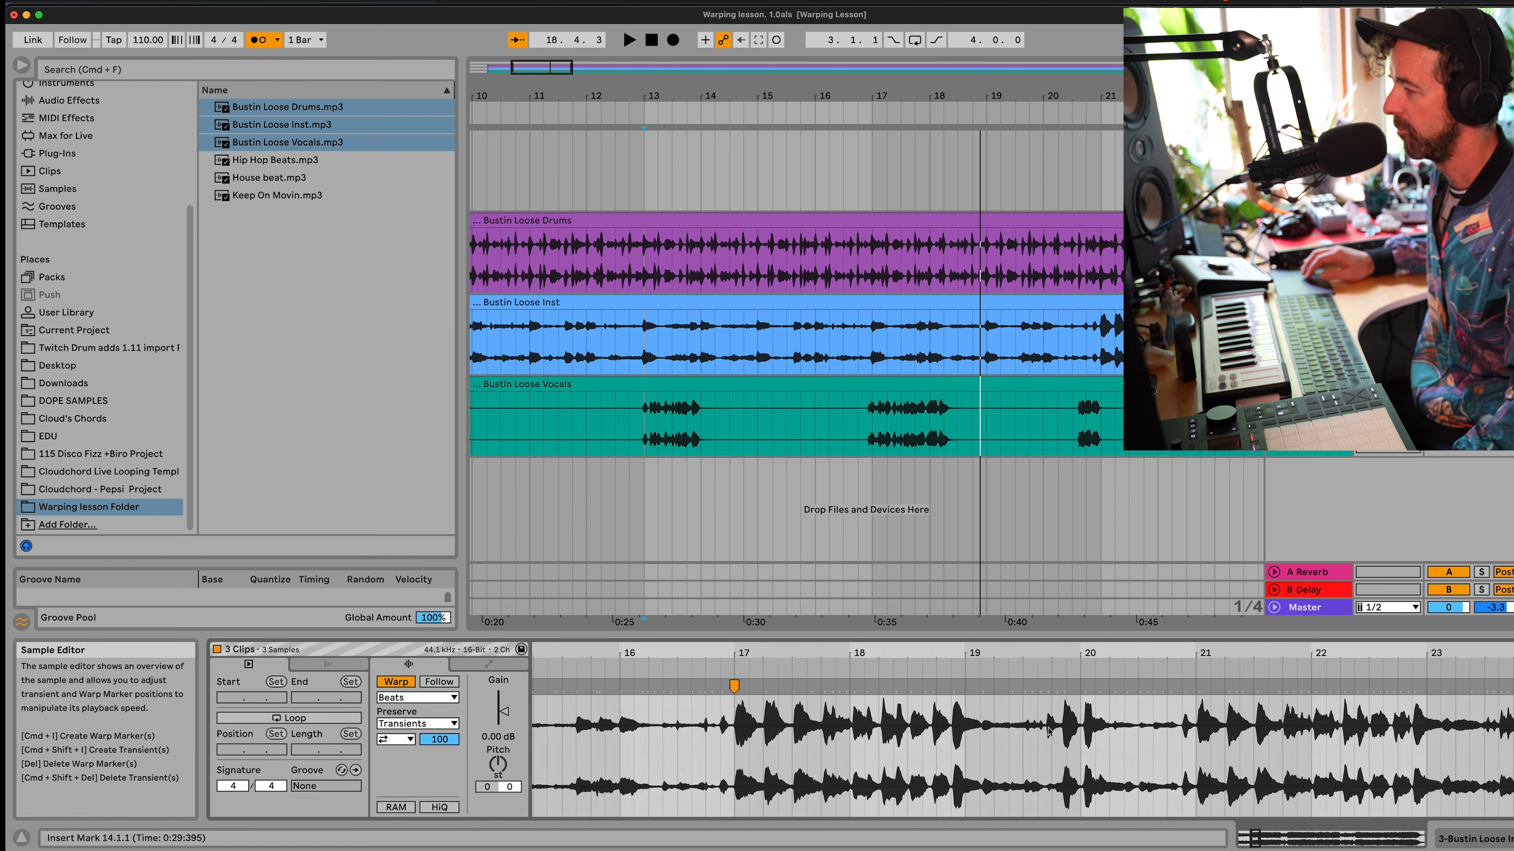
scroll(1254, 756, "down", 3)
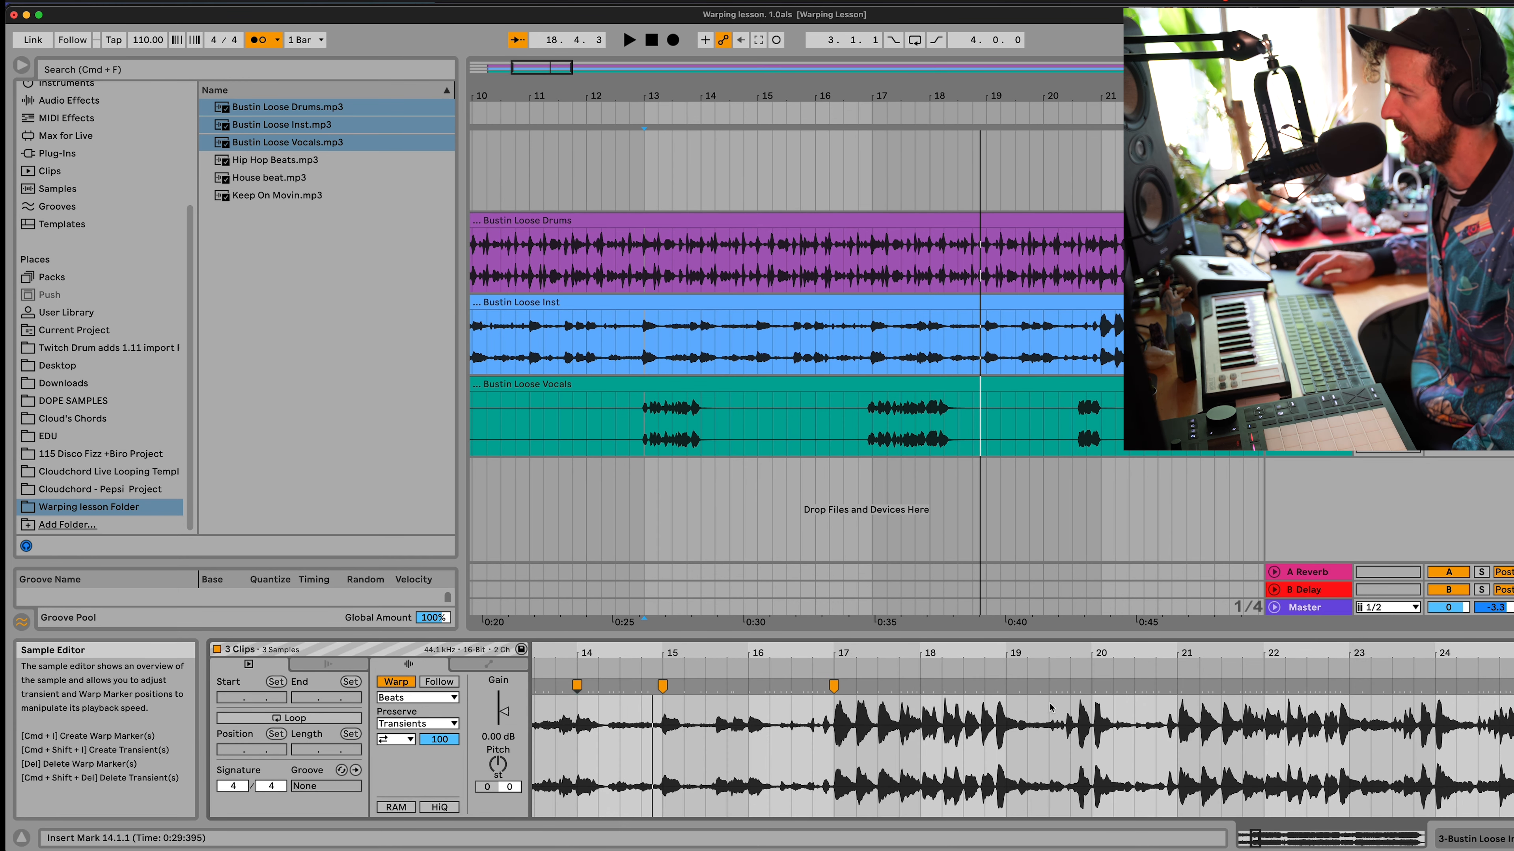
mouse_move(997, 686)
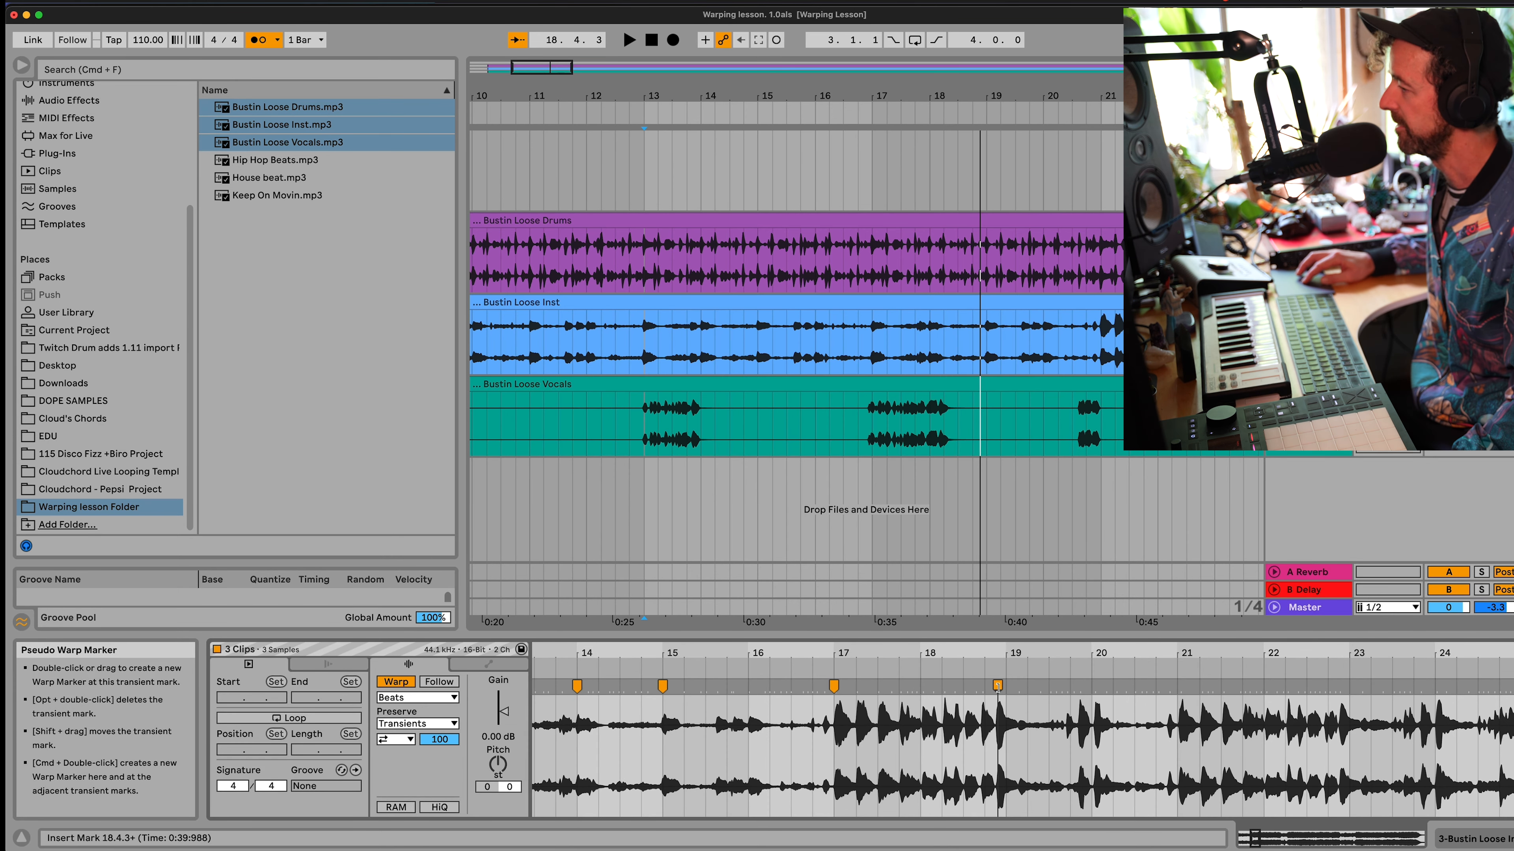
left_click_drag(997, 687, 1007, 687)
scroll(1281, 750, "right", 4)
scroll(1281, 750, "right", 10)
scroll(1281, 750, "right", 1)
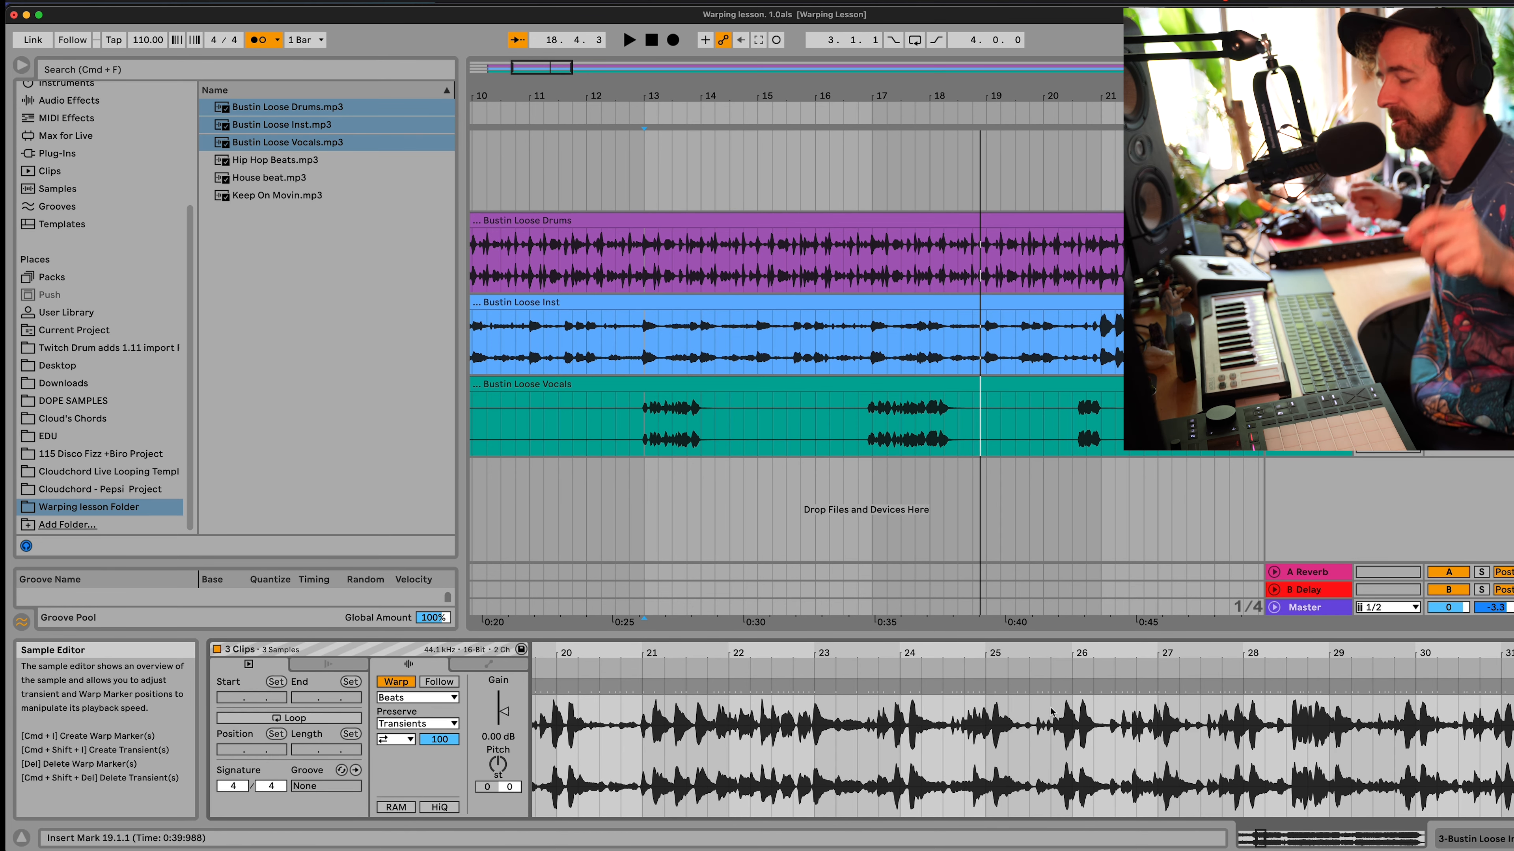
- Play the linked clips from around bar 17 to check the warp markers at bars 17 and 19
scroll(825, 703, "left", 1)
scroll(893, 701, "left", 4)
left_click(947, 668)
scroll(948, 702, "left", 6)
scroll(775, 704, "up", 3)
left_click(663, 667)
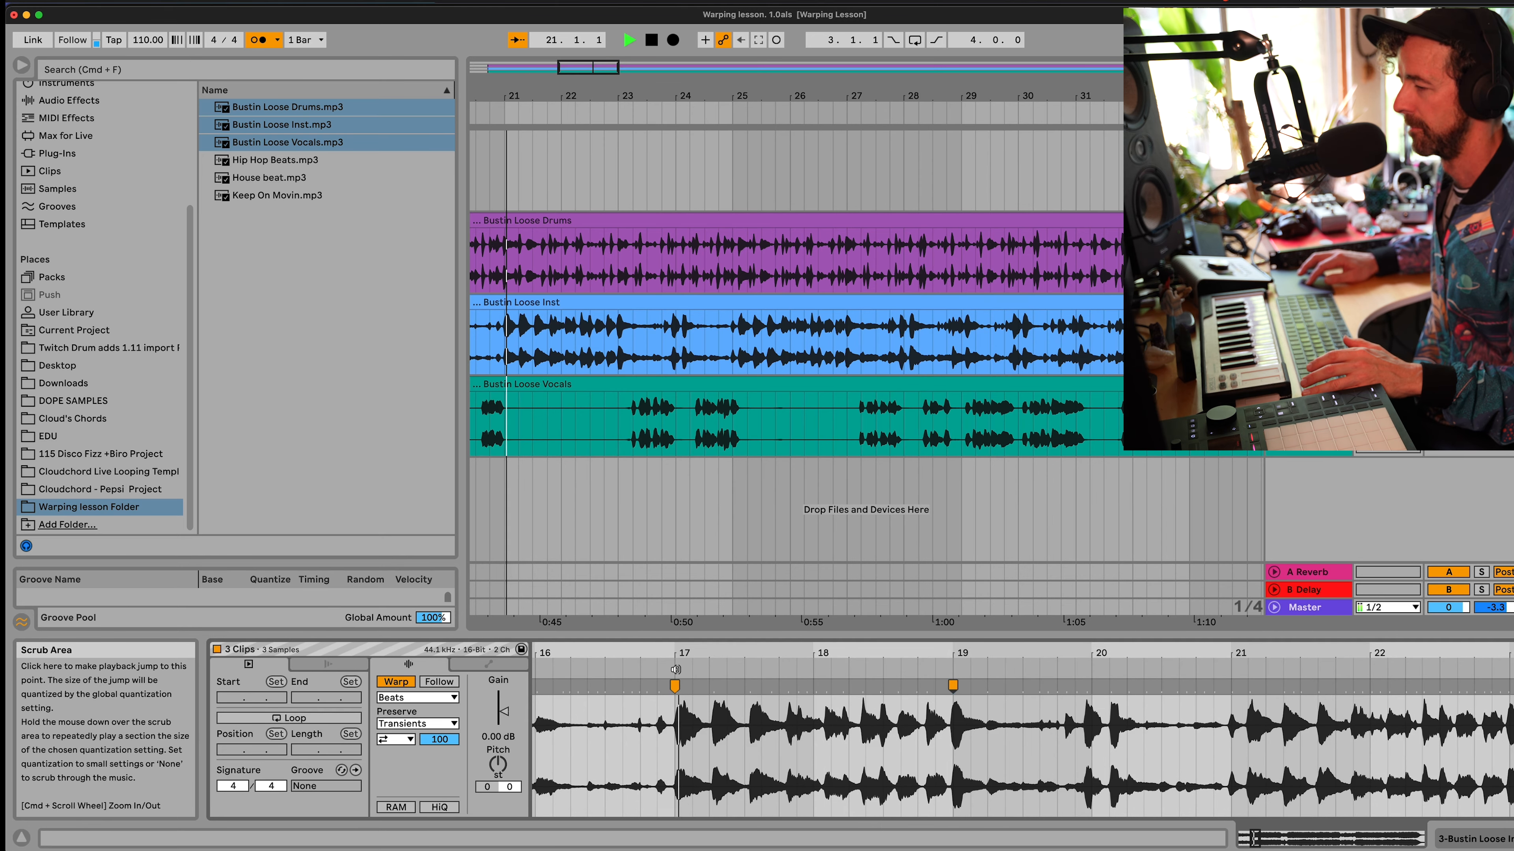
scroll(838, 706, "left", 12)
scroll(837, 706, "right", 4)
scroll(837, 707, "right", 2)
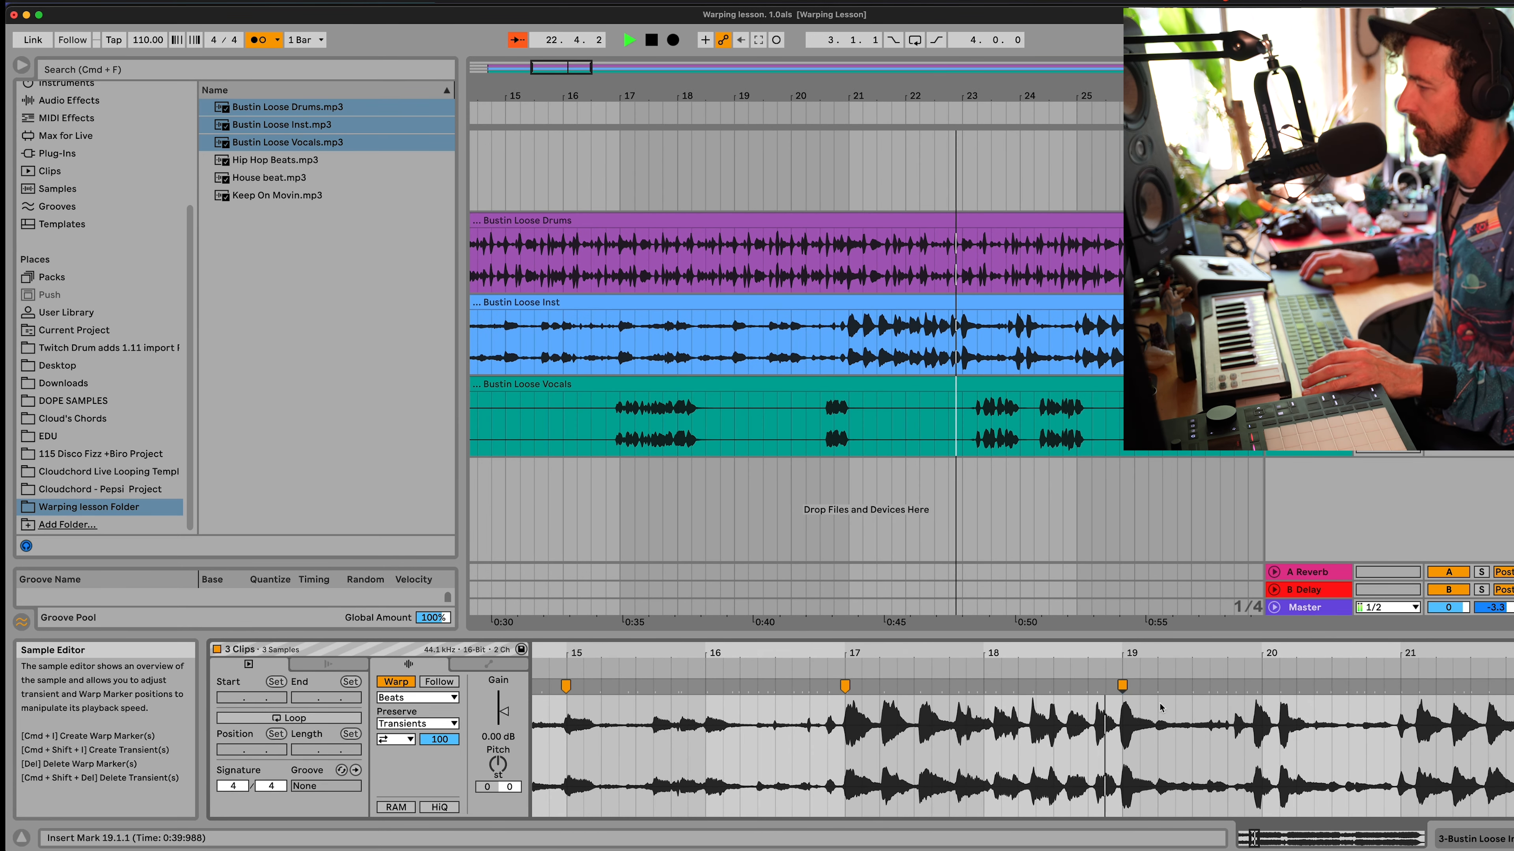
key("space")
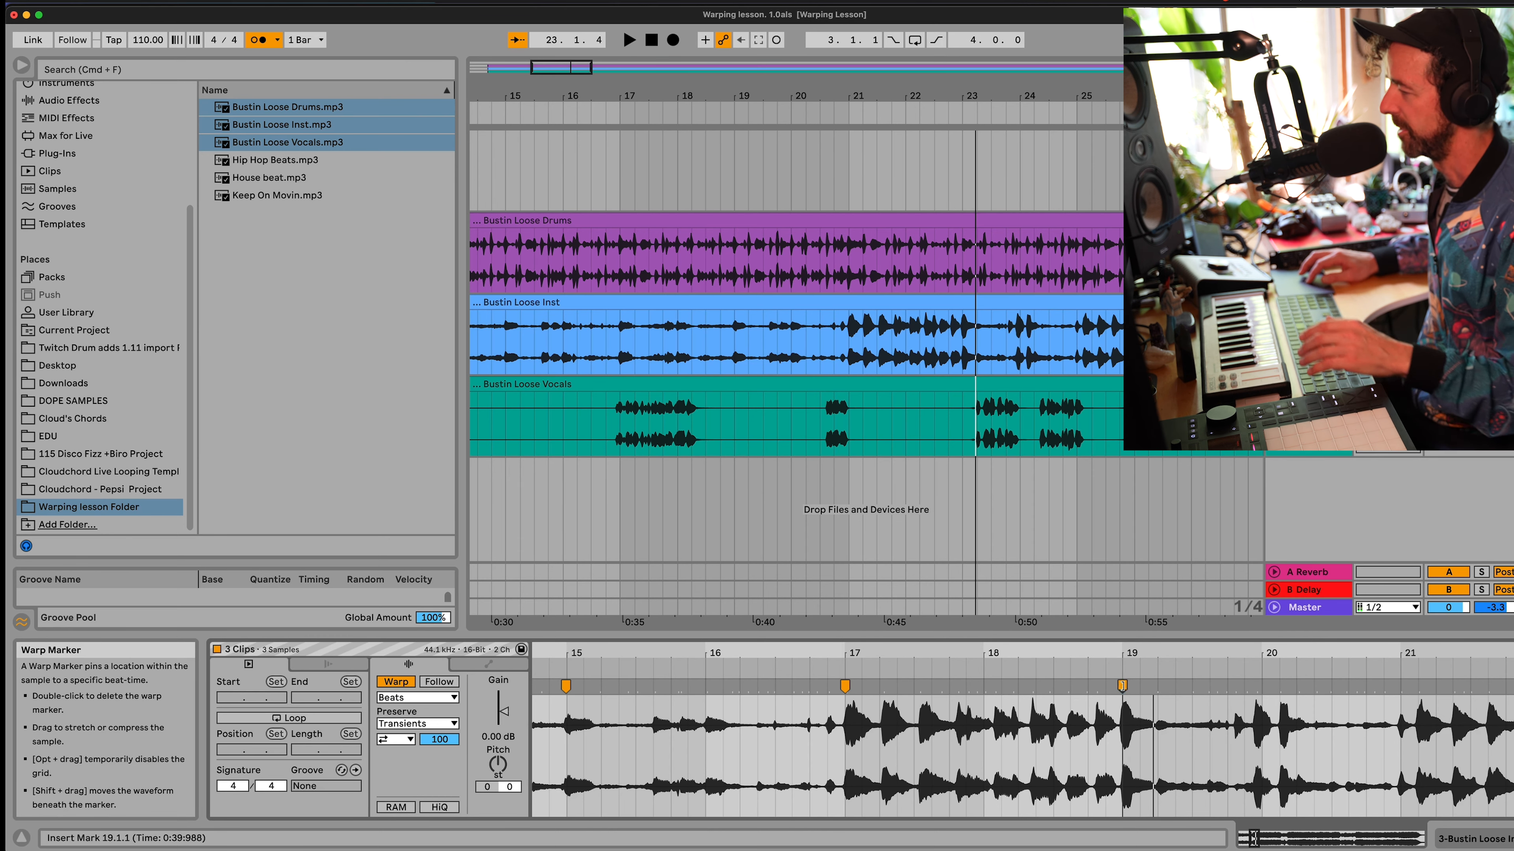
- Delete the warp markers at bars 19 and 17 and add markers on the transients at bars 16 and 17 instead
double_click(1121, 684)
double_click(845, 686)
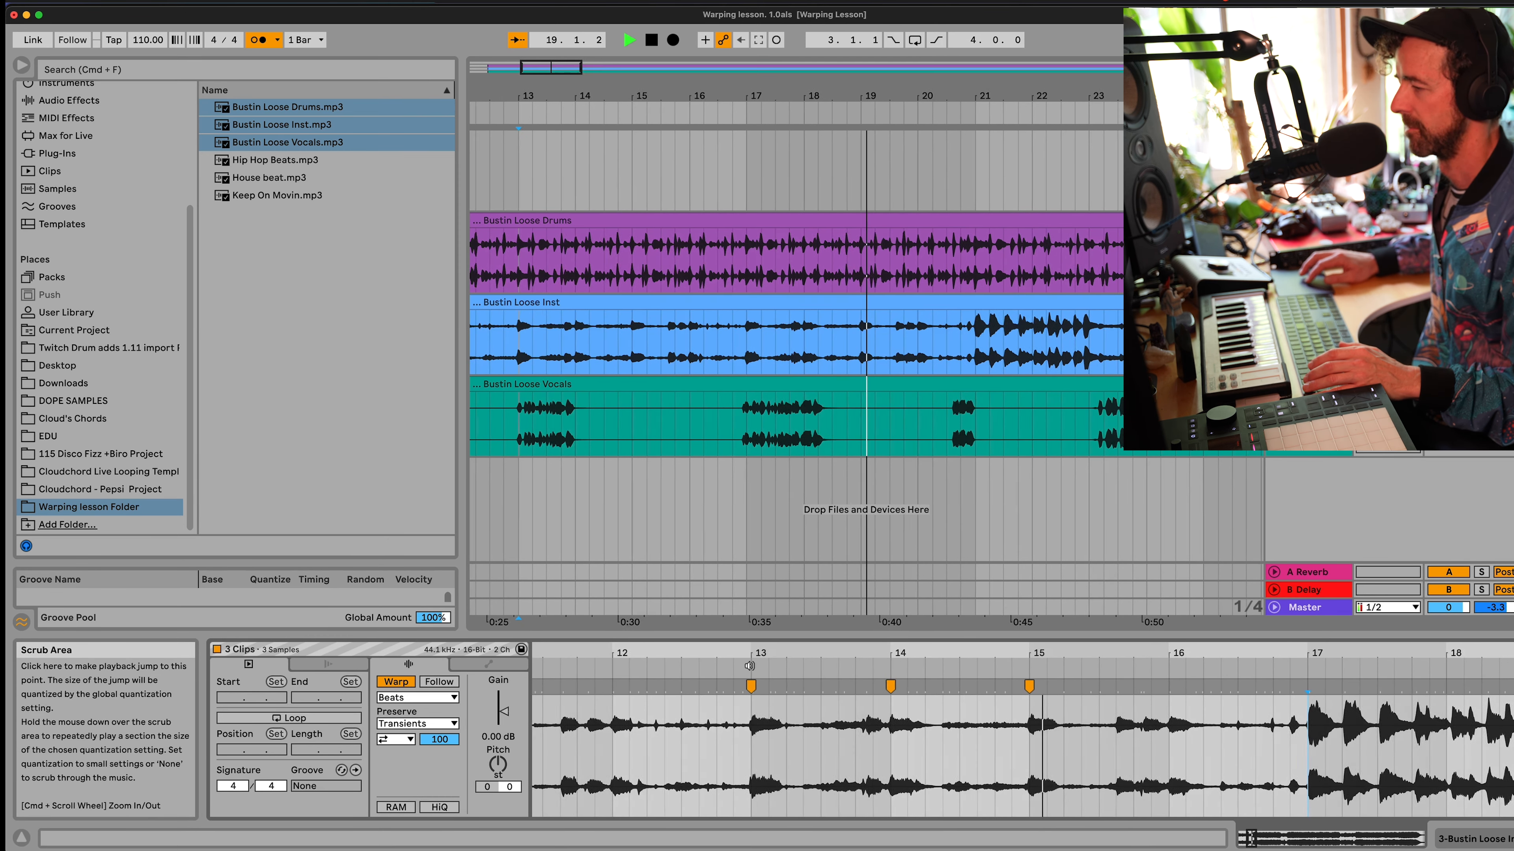
scroll(892, 700, "right", 7)
double_click(956, 686)
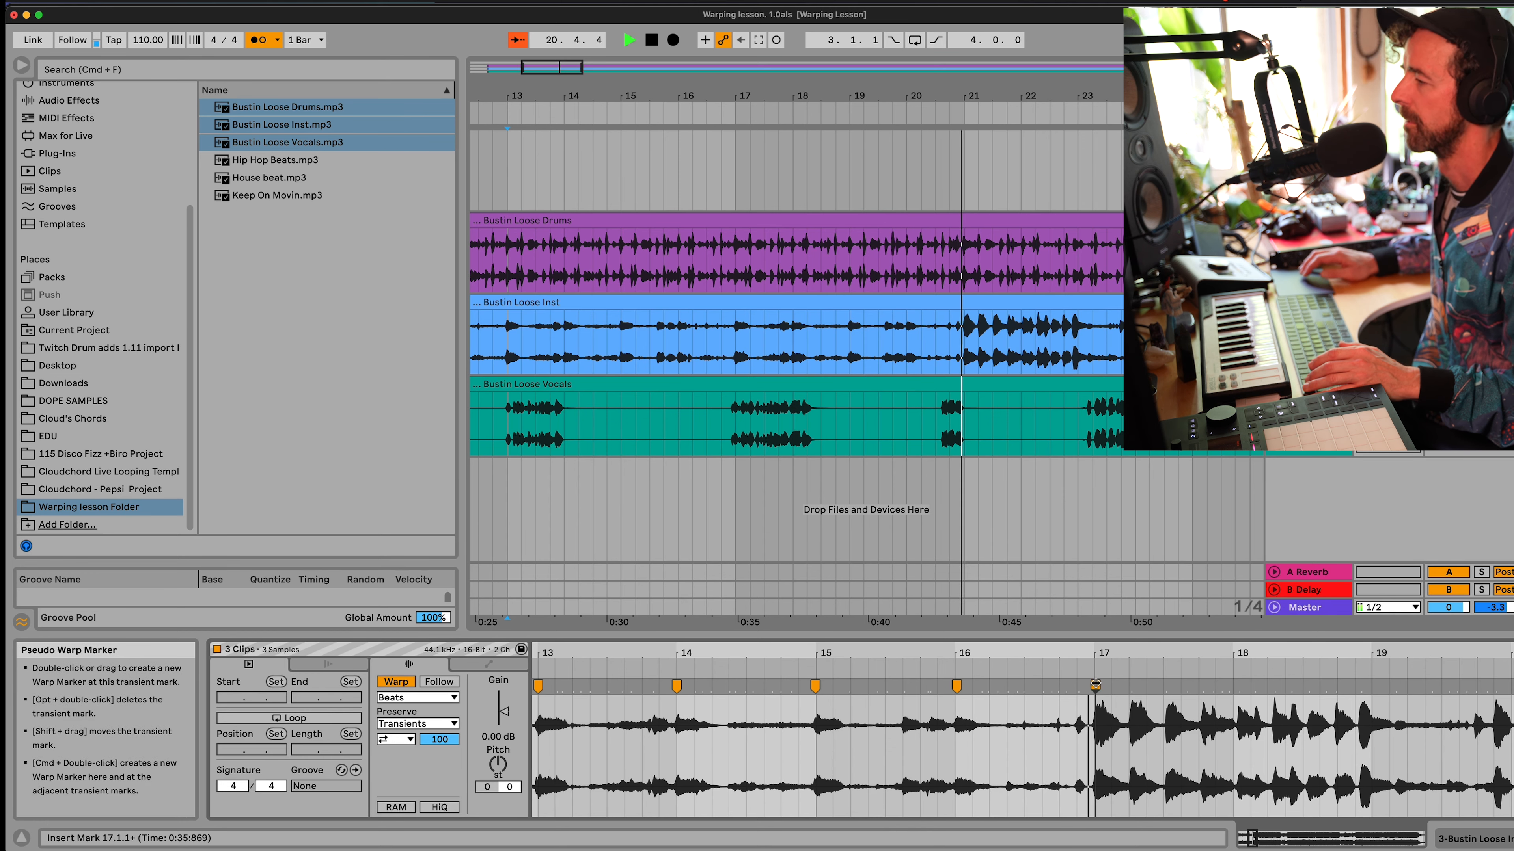
- Add a warp marker on the transient just after bar 20 and move it onto 20.1.1
scroll(1025, 690, "right", 3)
scroll(1078, 716, "right", 5)
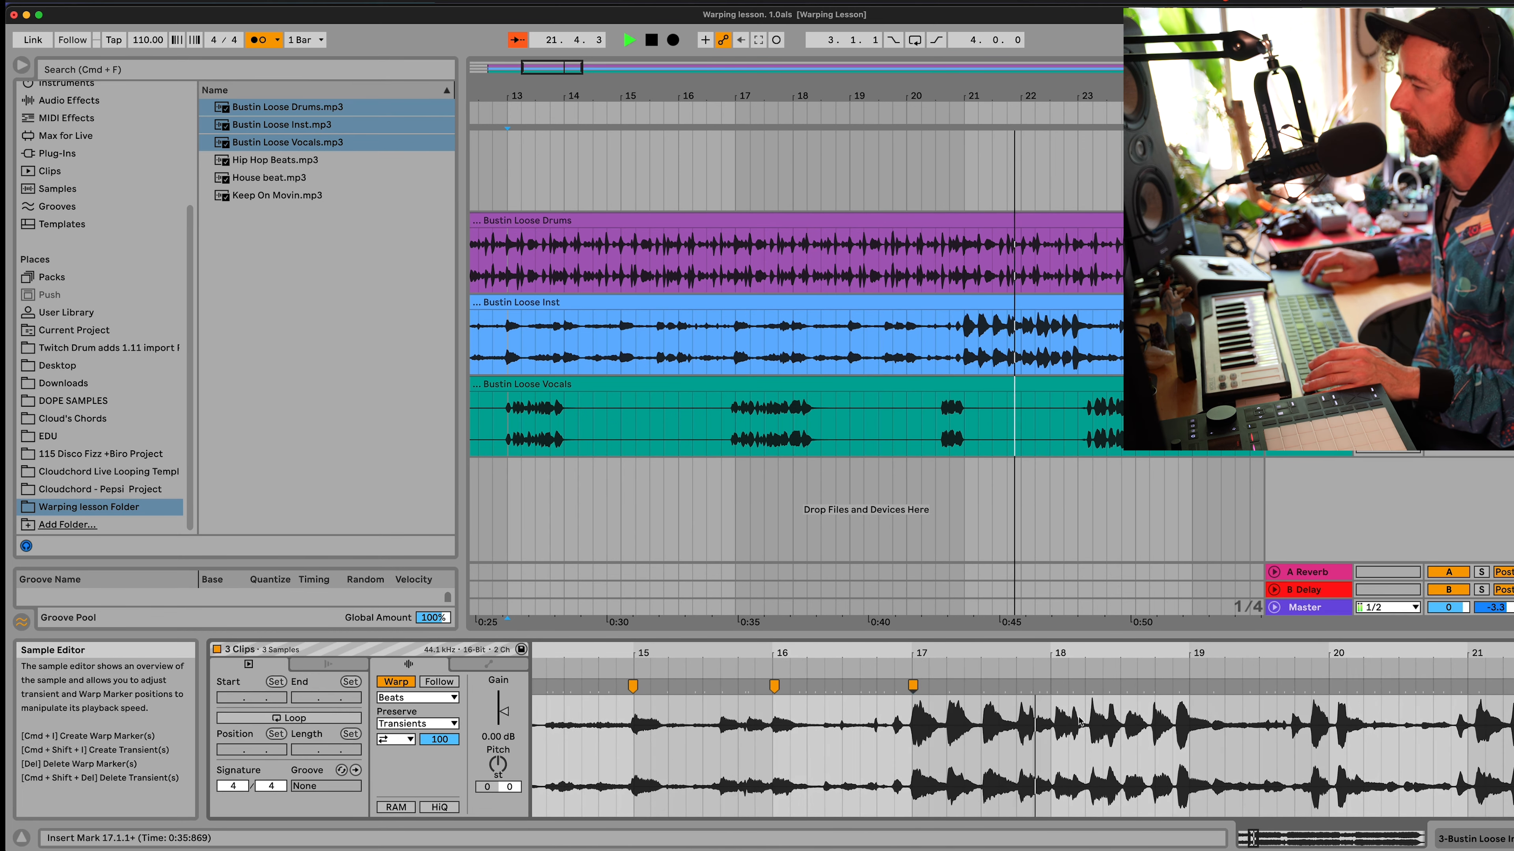
scroll(1075, 720, "right", 1)
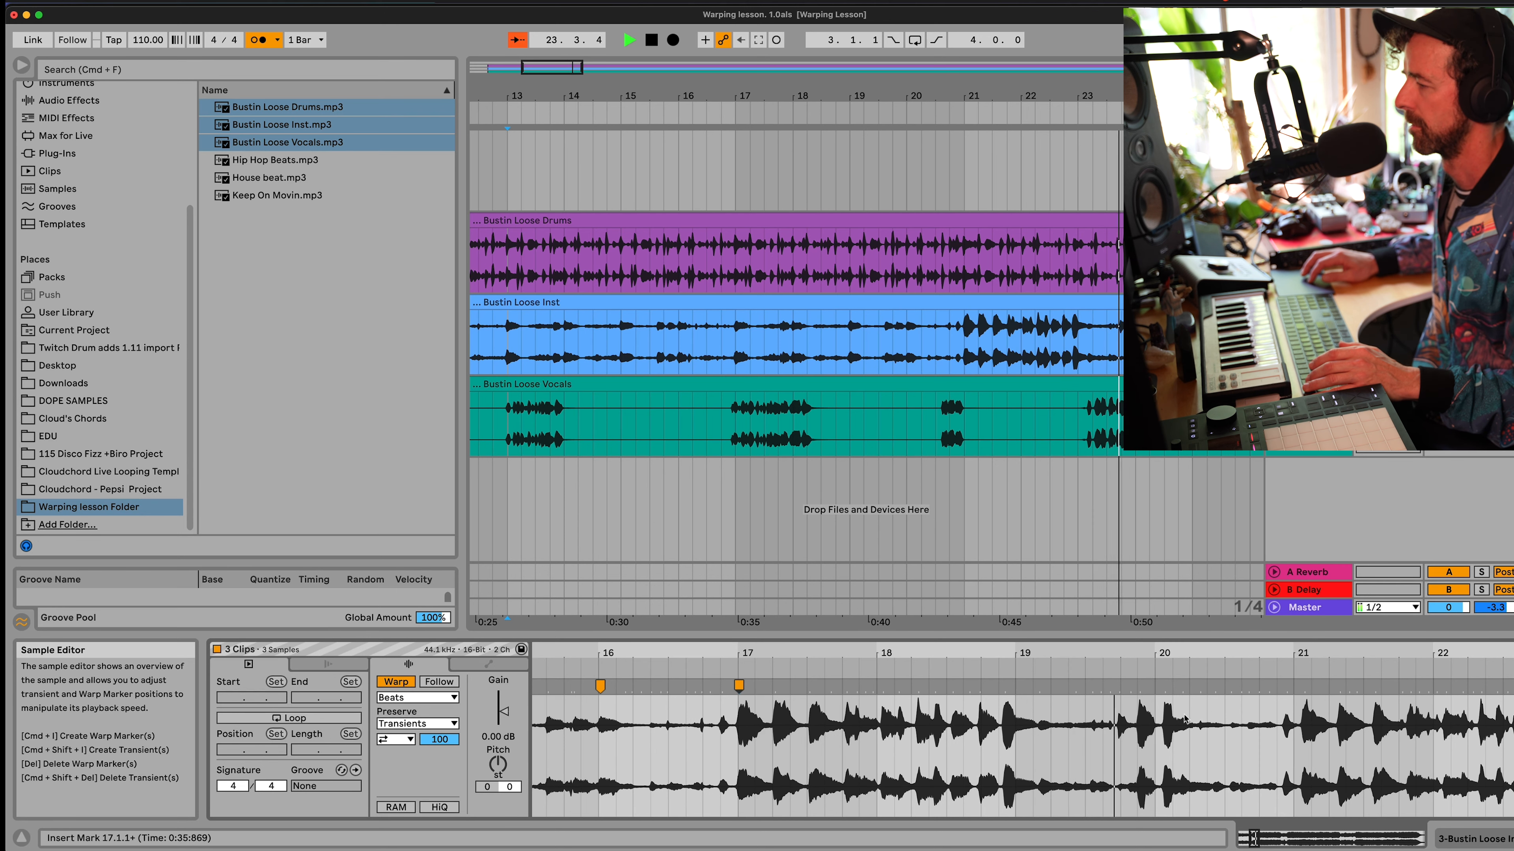
mouse_move(1164, 690)
key("space")
double_click(1164, 687)
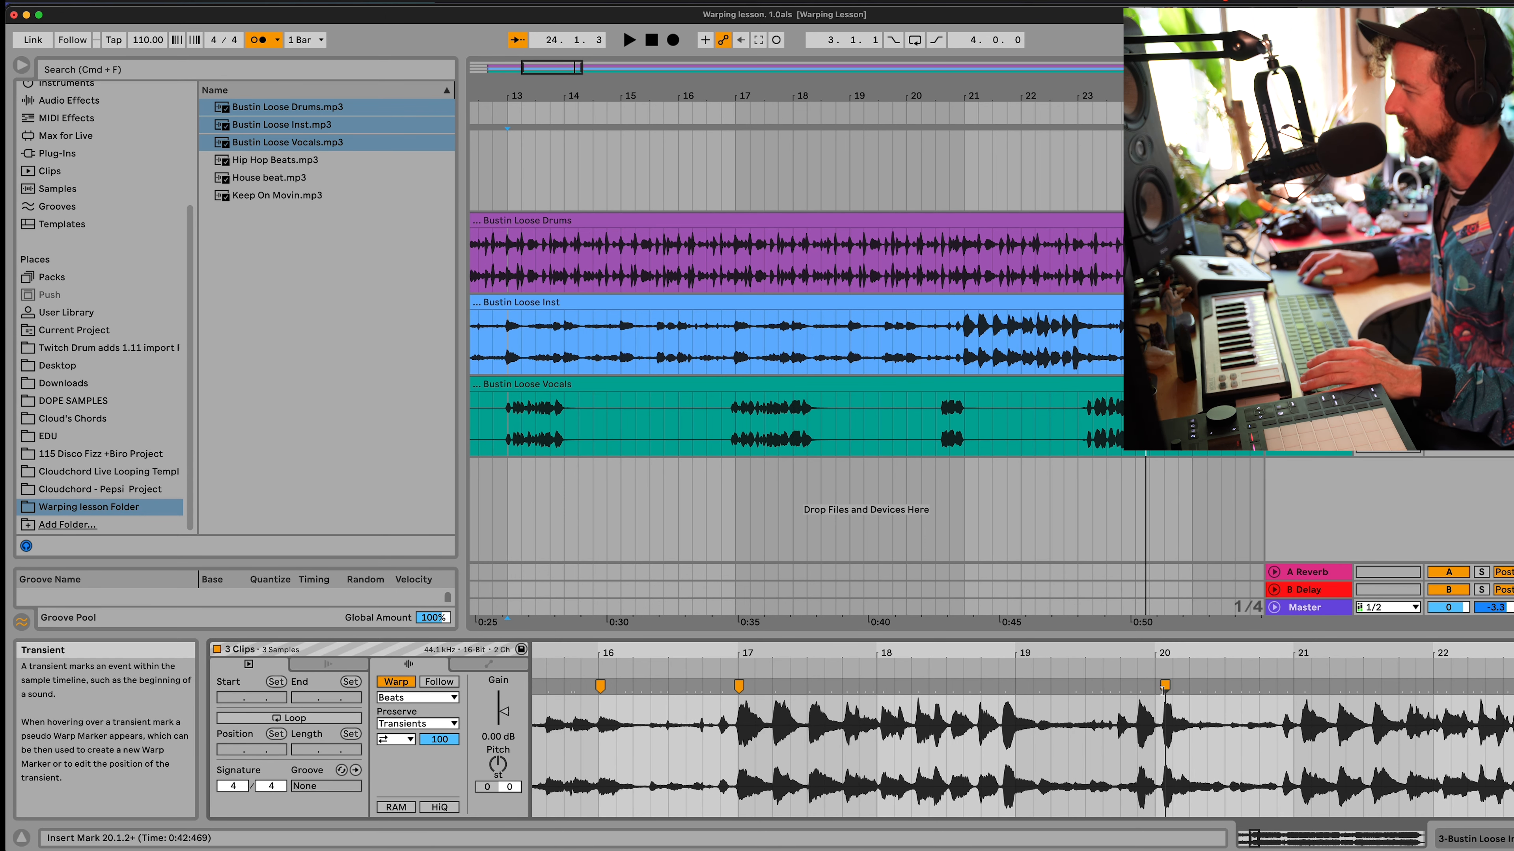
left_click_drag(1161, 690, 1151, 690)
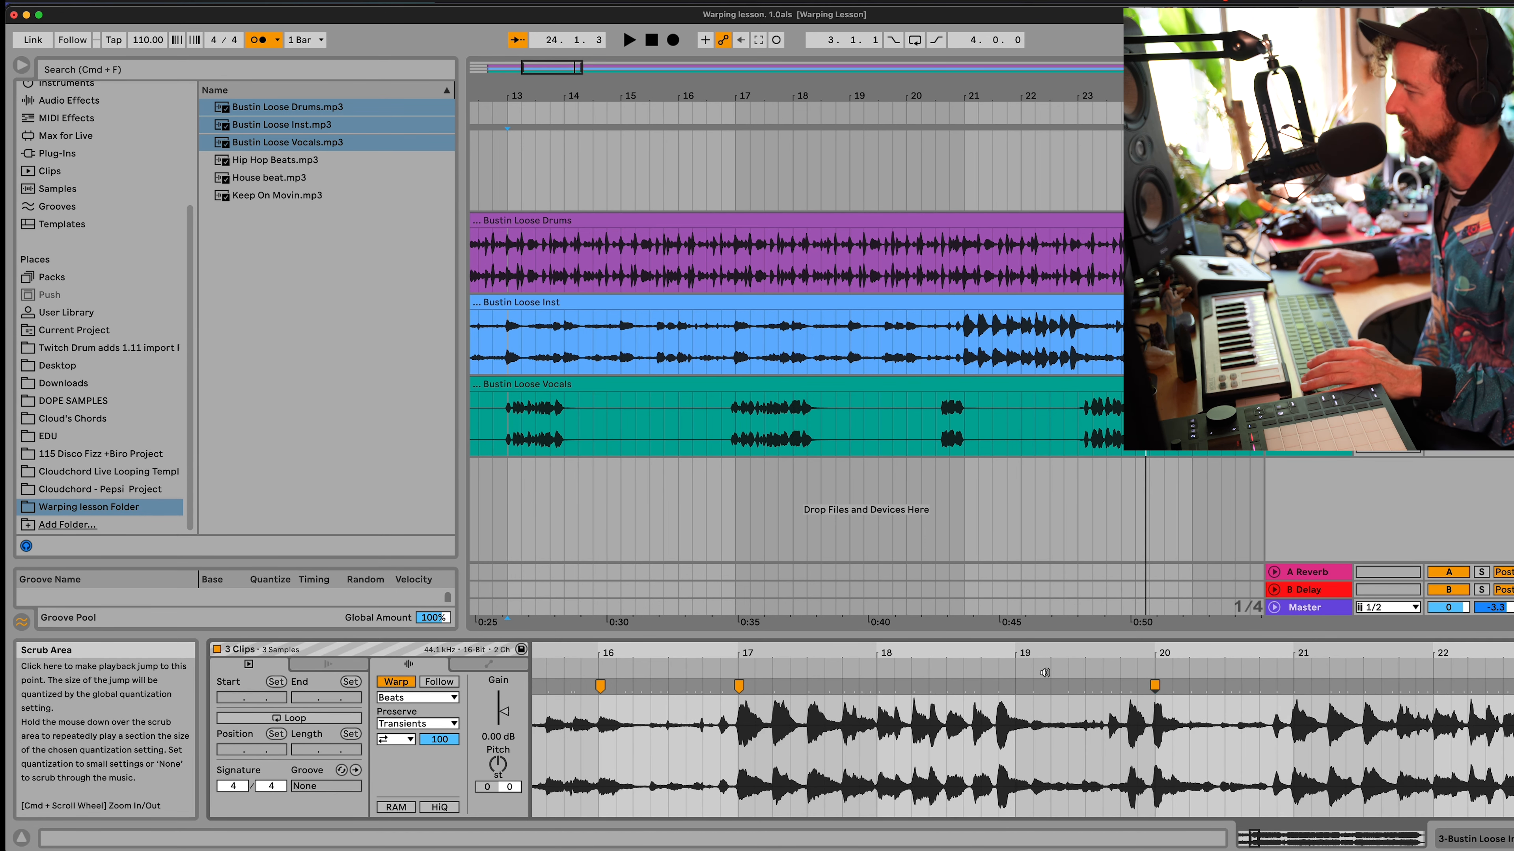
- Play on from bar 19 and add warp markers on the transients at bars 21 and 24 and just before bar 25
left_click(1042, 672)
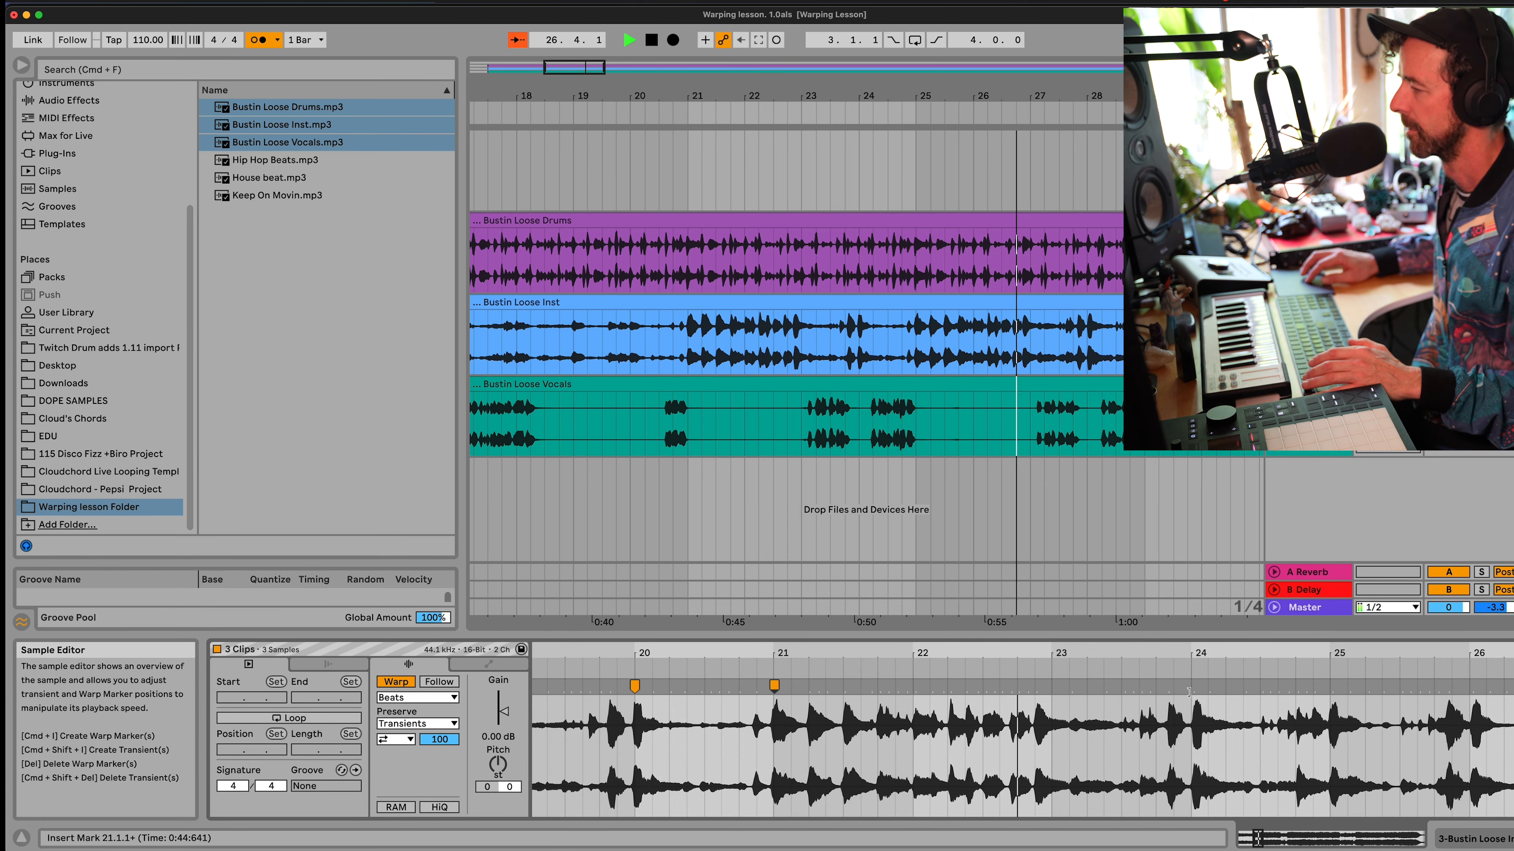
mouse_move(1189, 685)
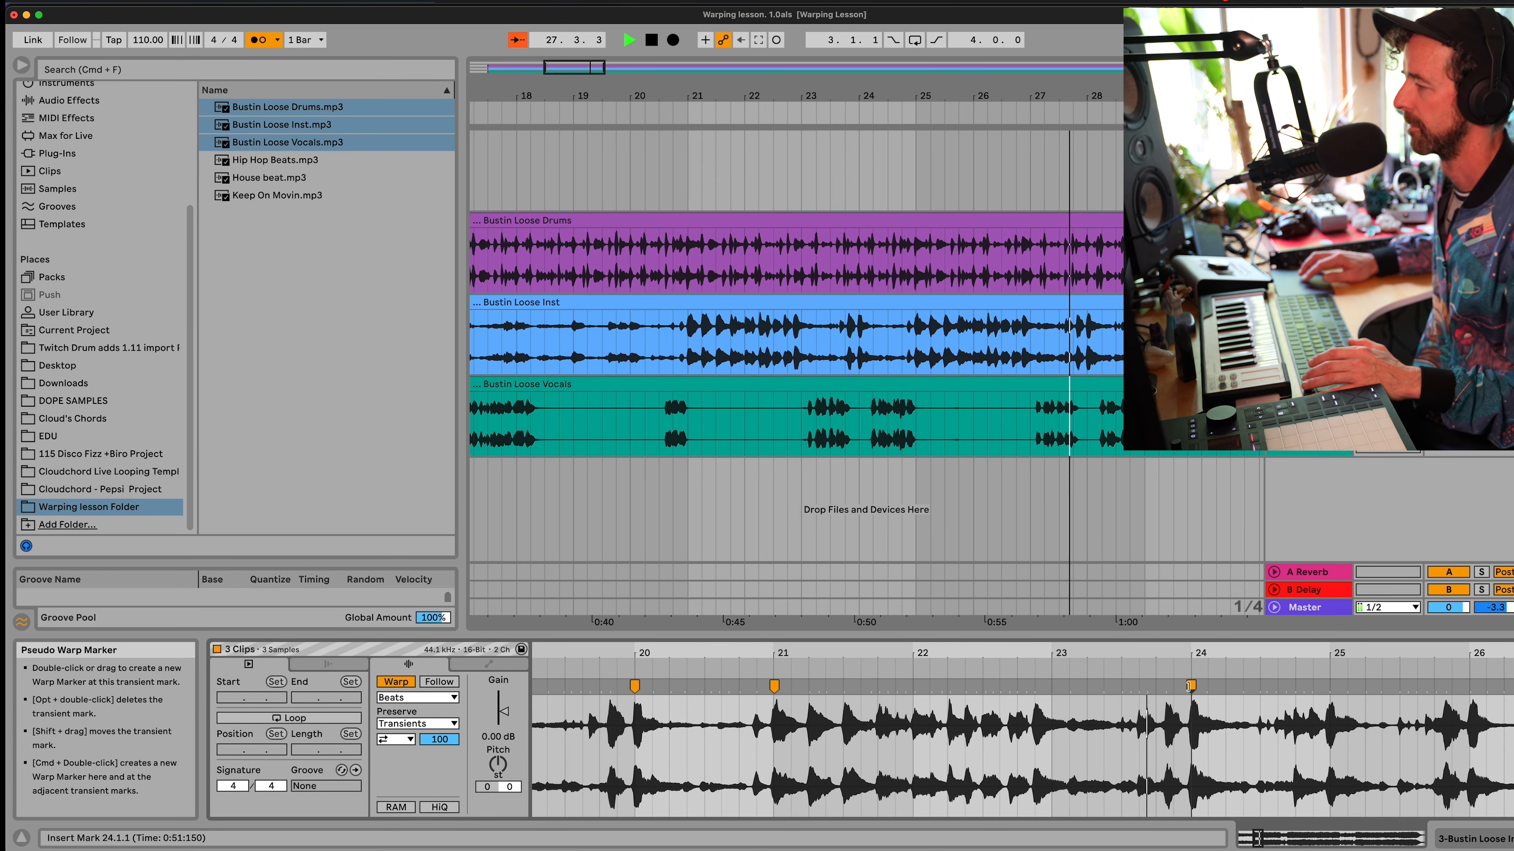
double_click(1189, 685)
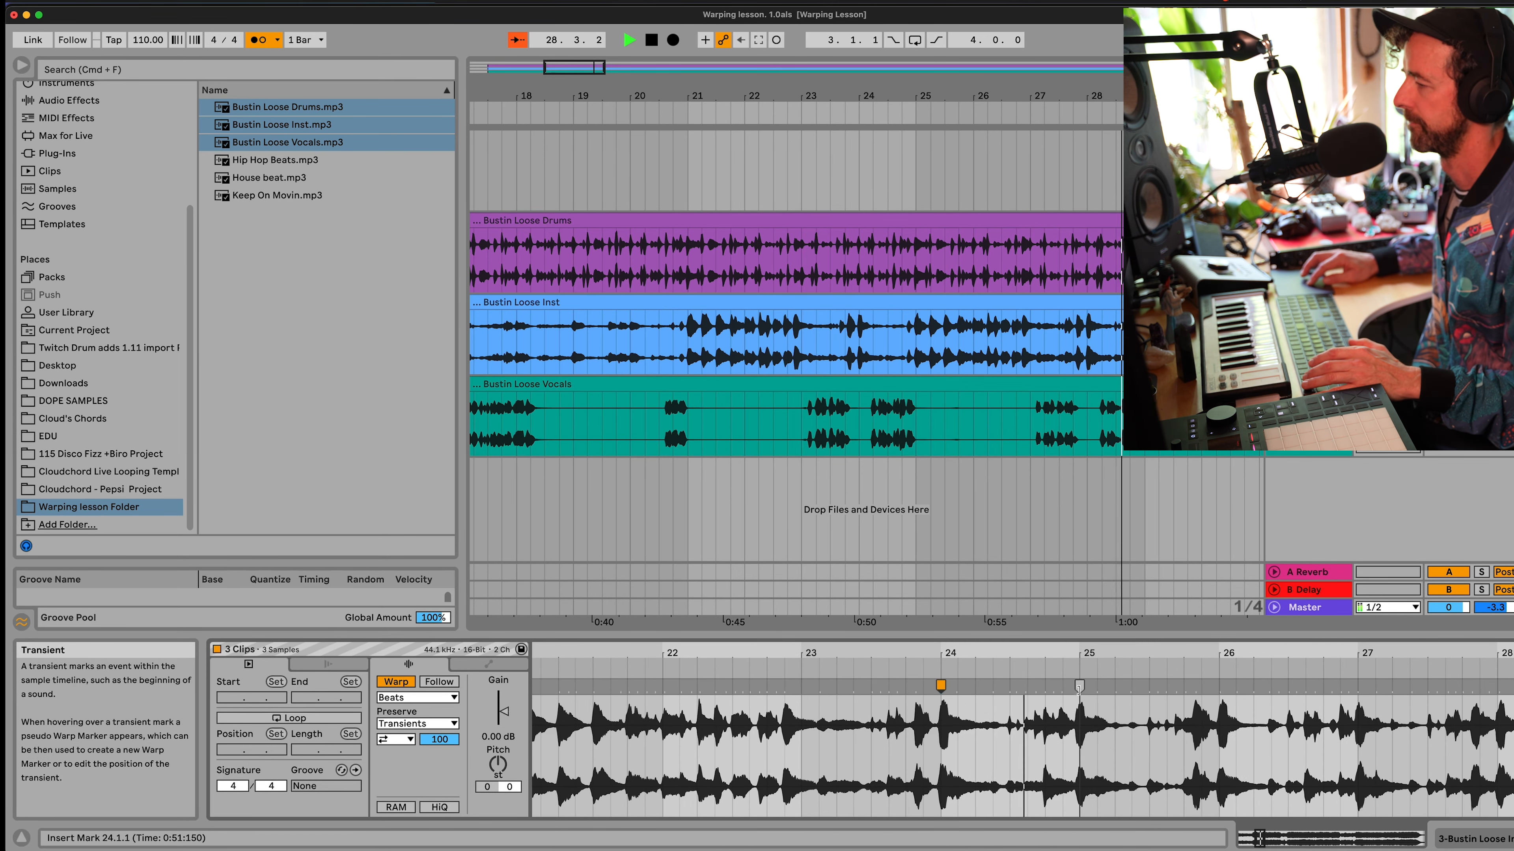
double_click(1079, 685)
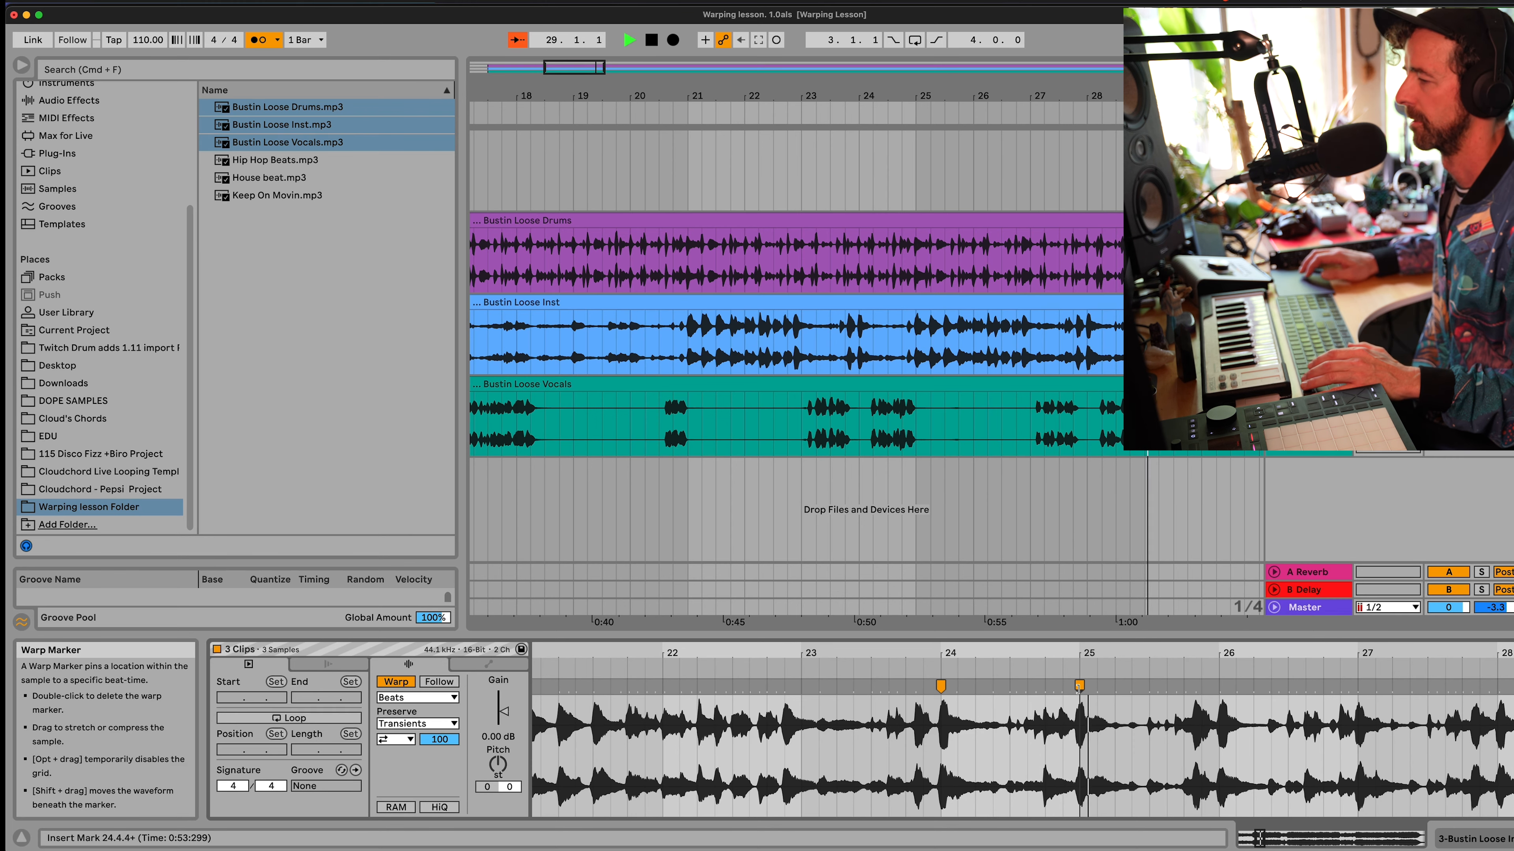
key("space")
- Set the warp mode of the three linked clips to Complex and start playback
left_click(440, 701)
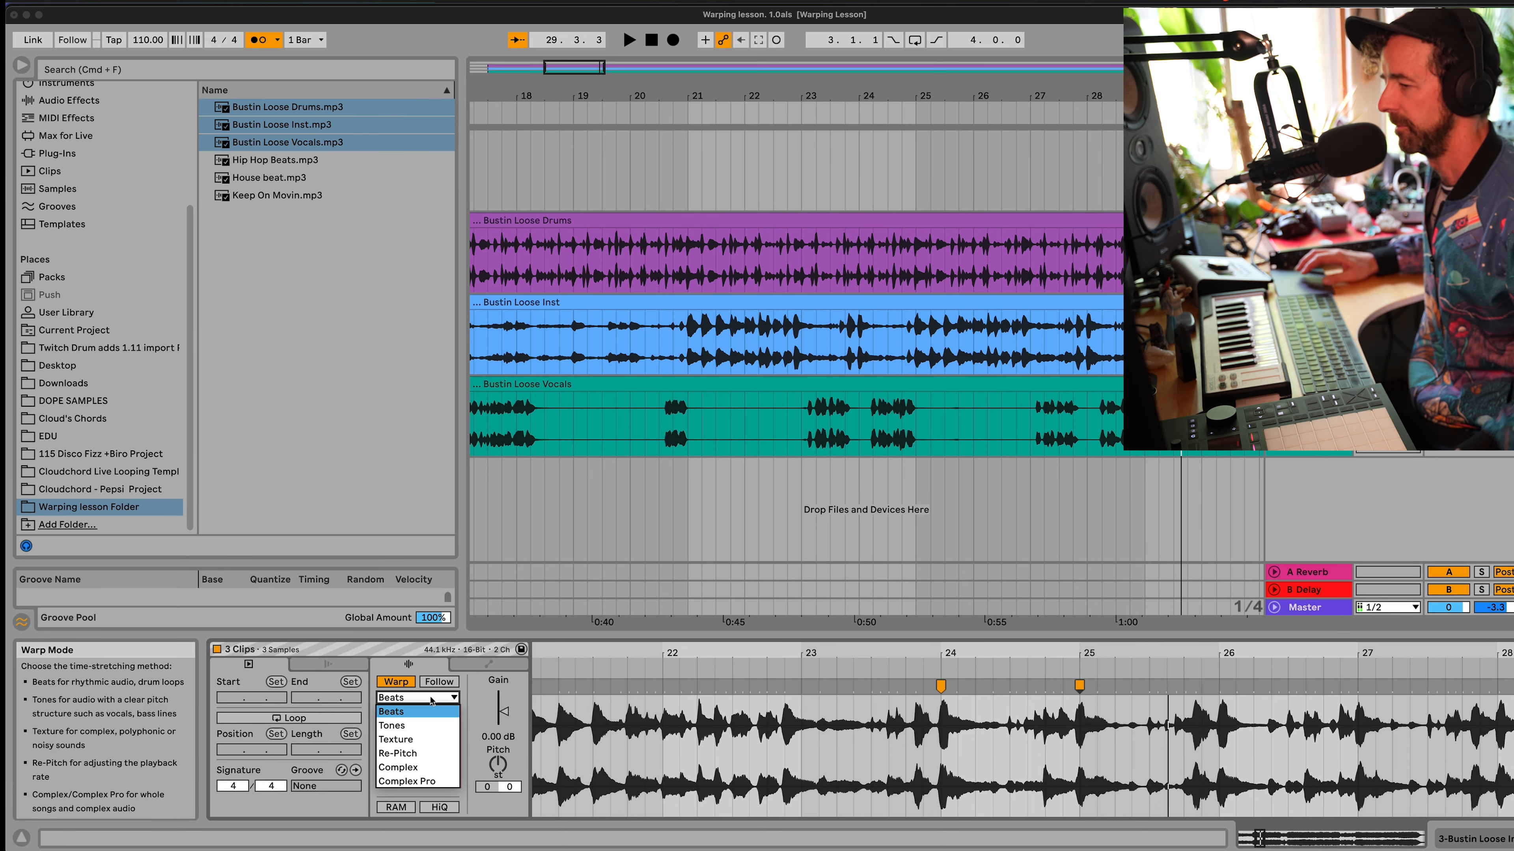
left_click(408, 767)
key("space")
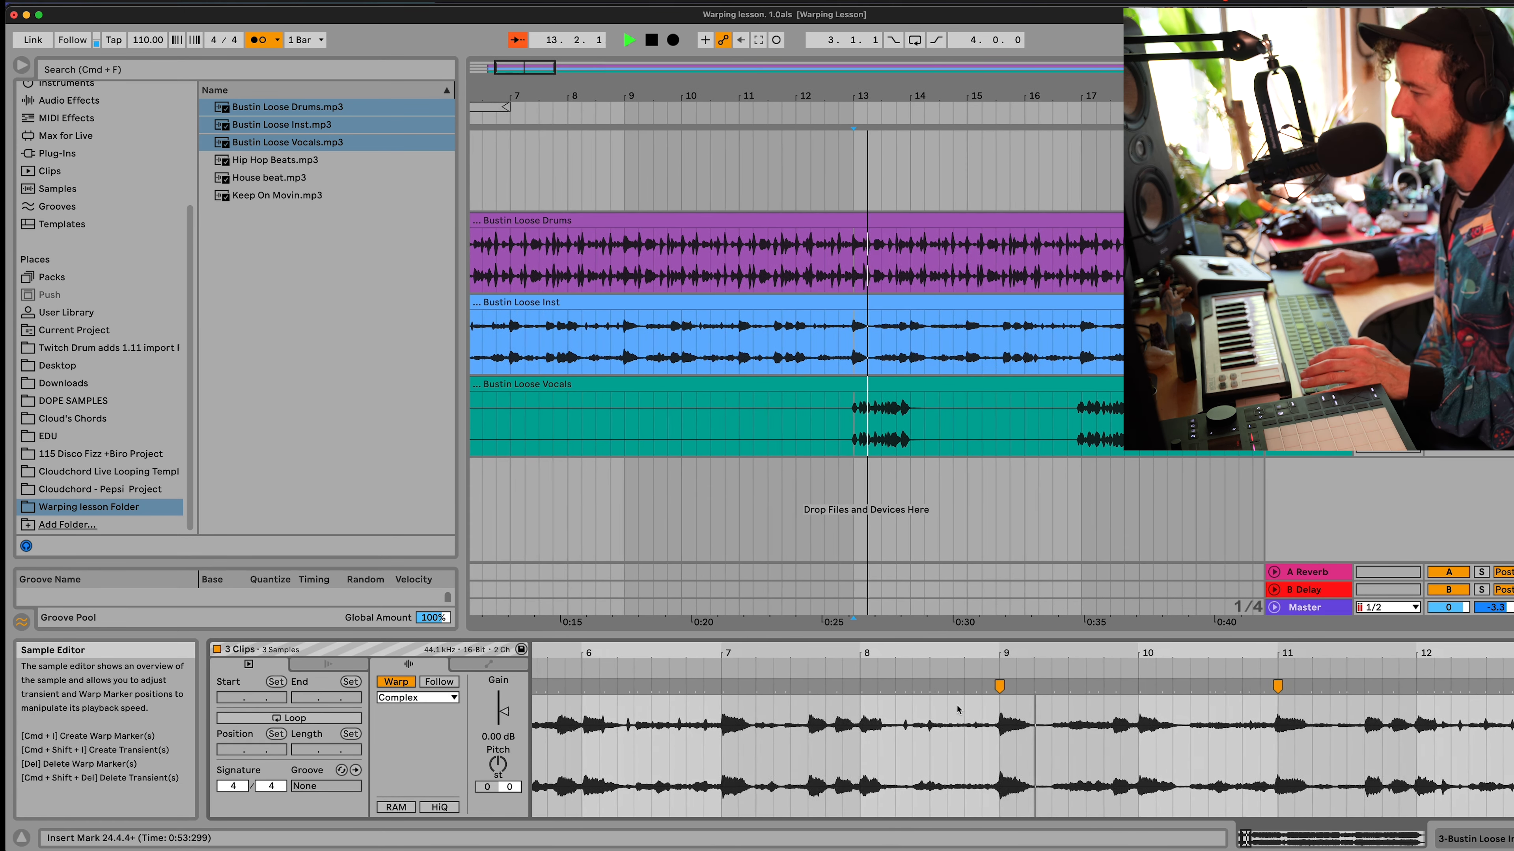
- Examine the warp markers along the linked clips from bar 9 to beyond bar 25 during playback
left_click_drag(957, 709, 935, 674)
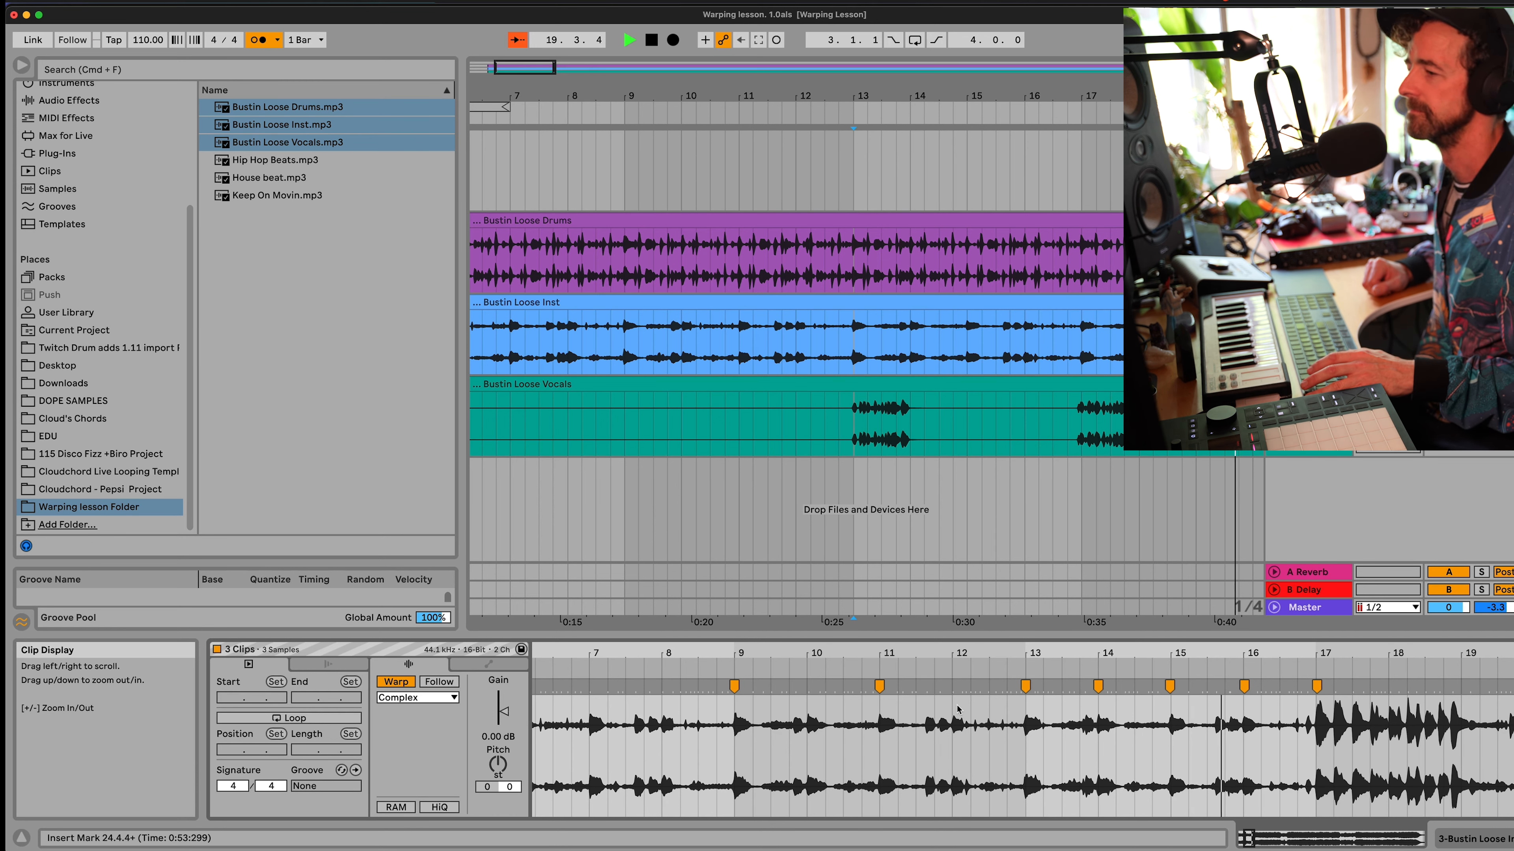
scroll(1275, 769, "right", 6)
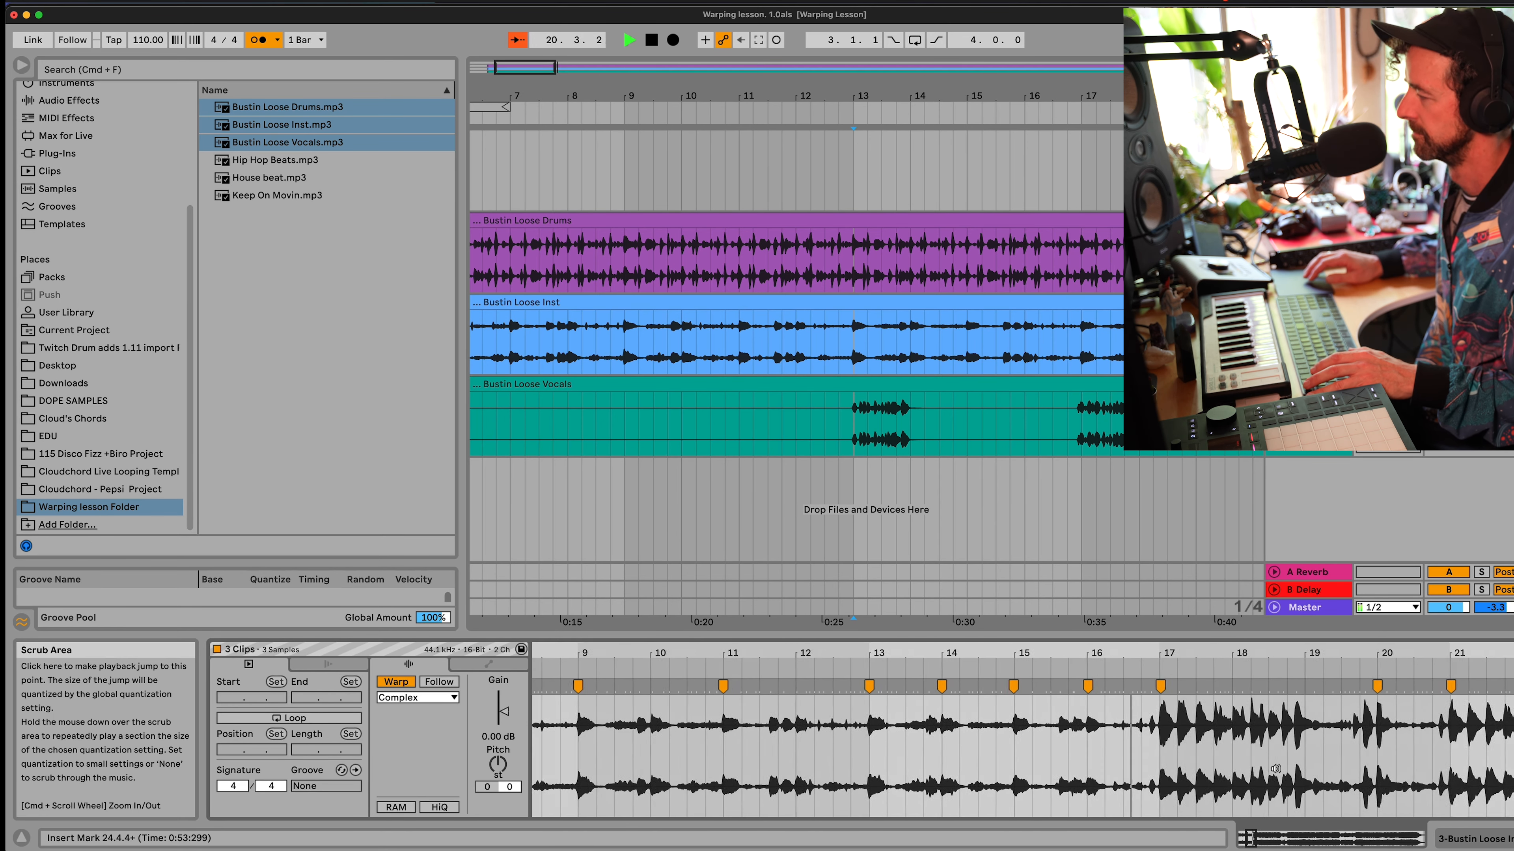
scroll(1276, 769, "right", 1)
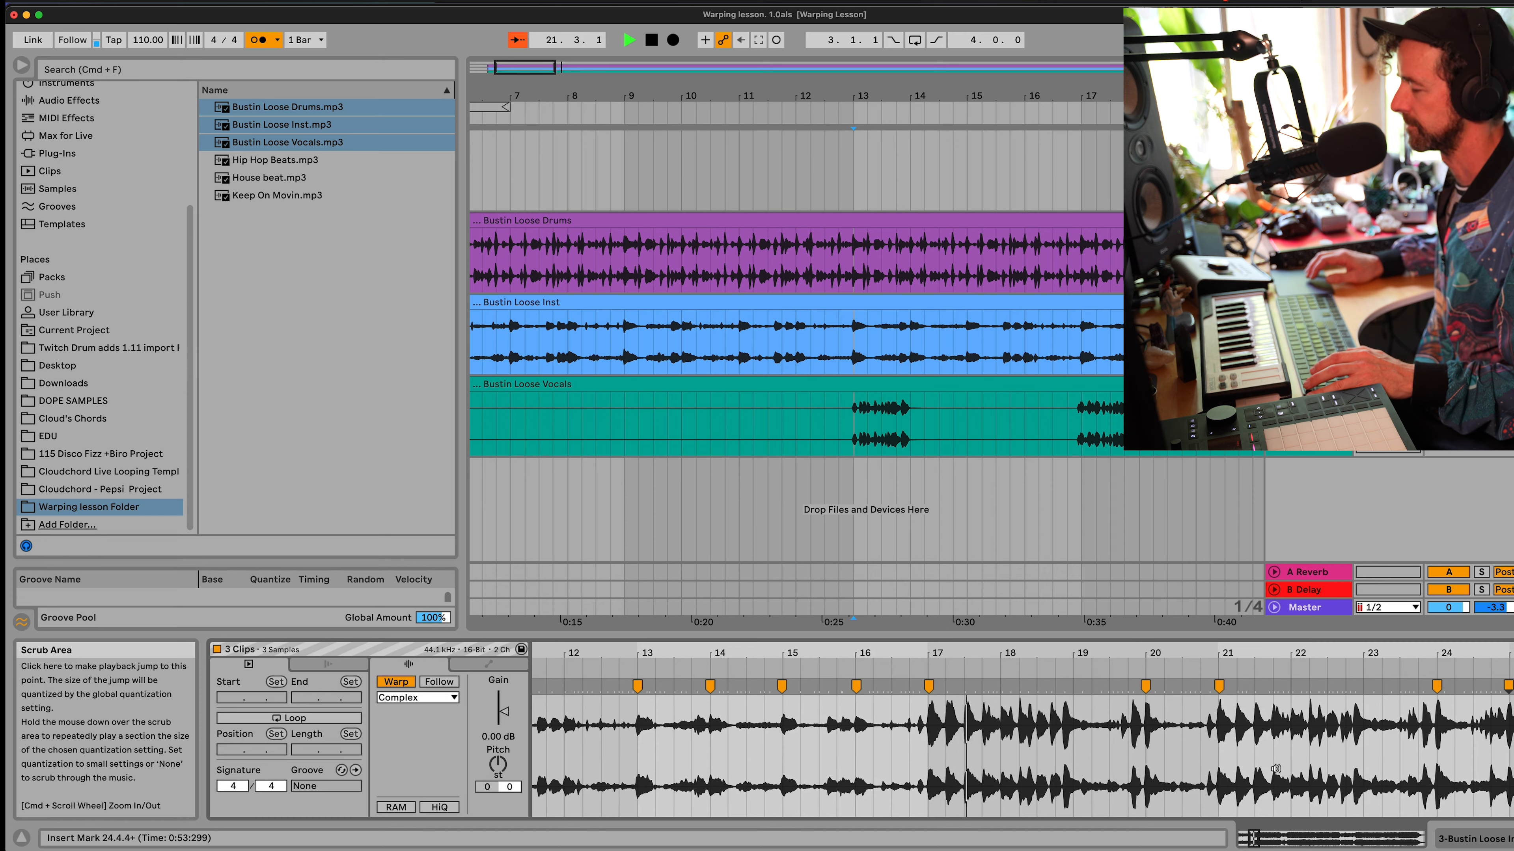
scroll(1276, 769, "right", 4)
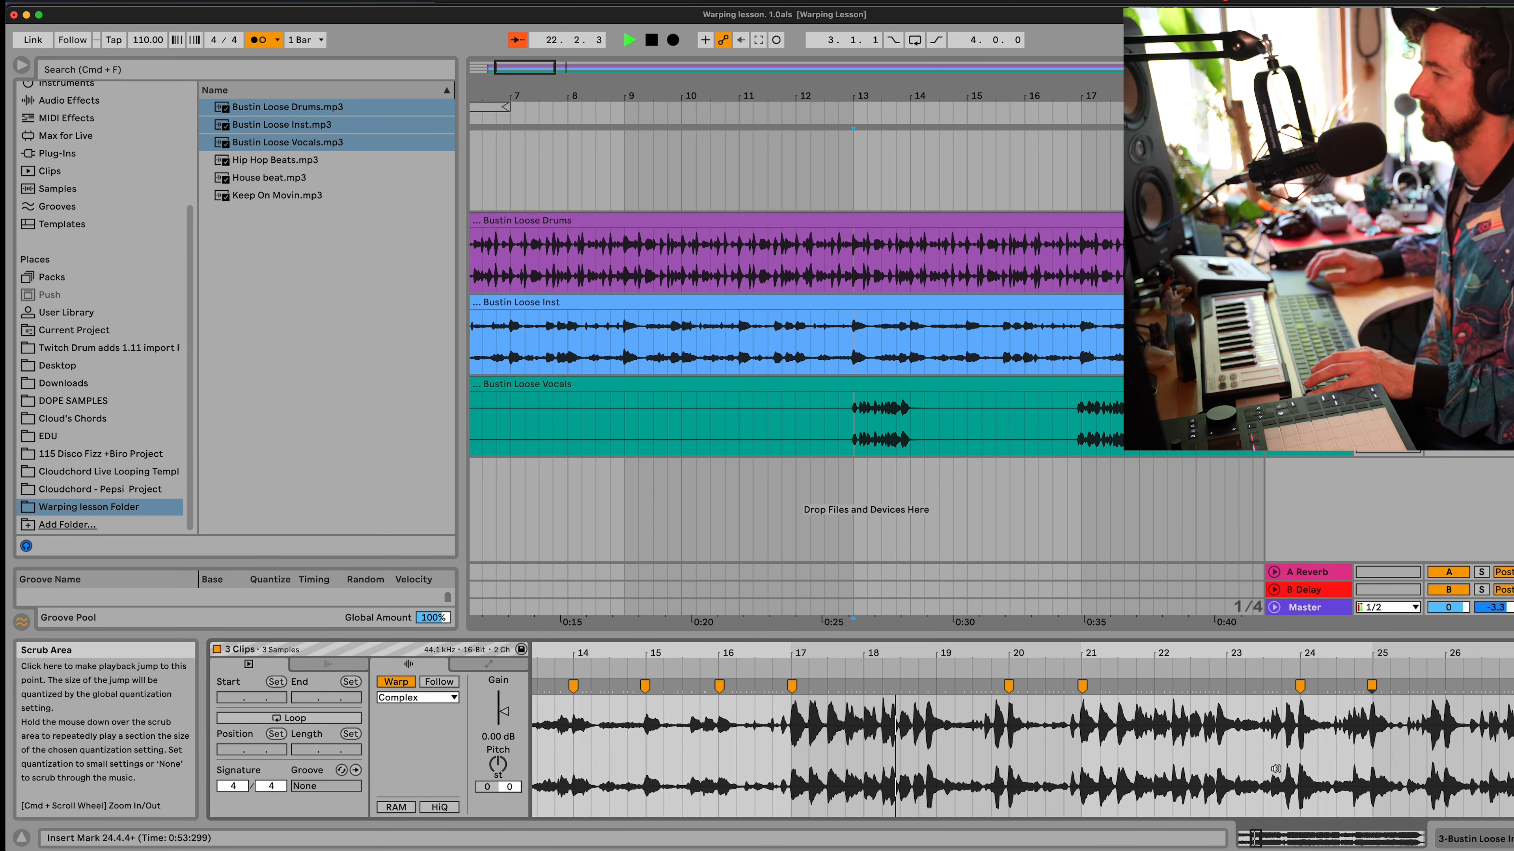
scroll(954, 757, "right", 4)
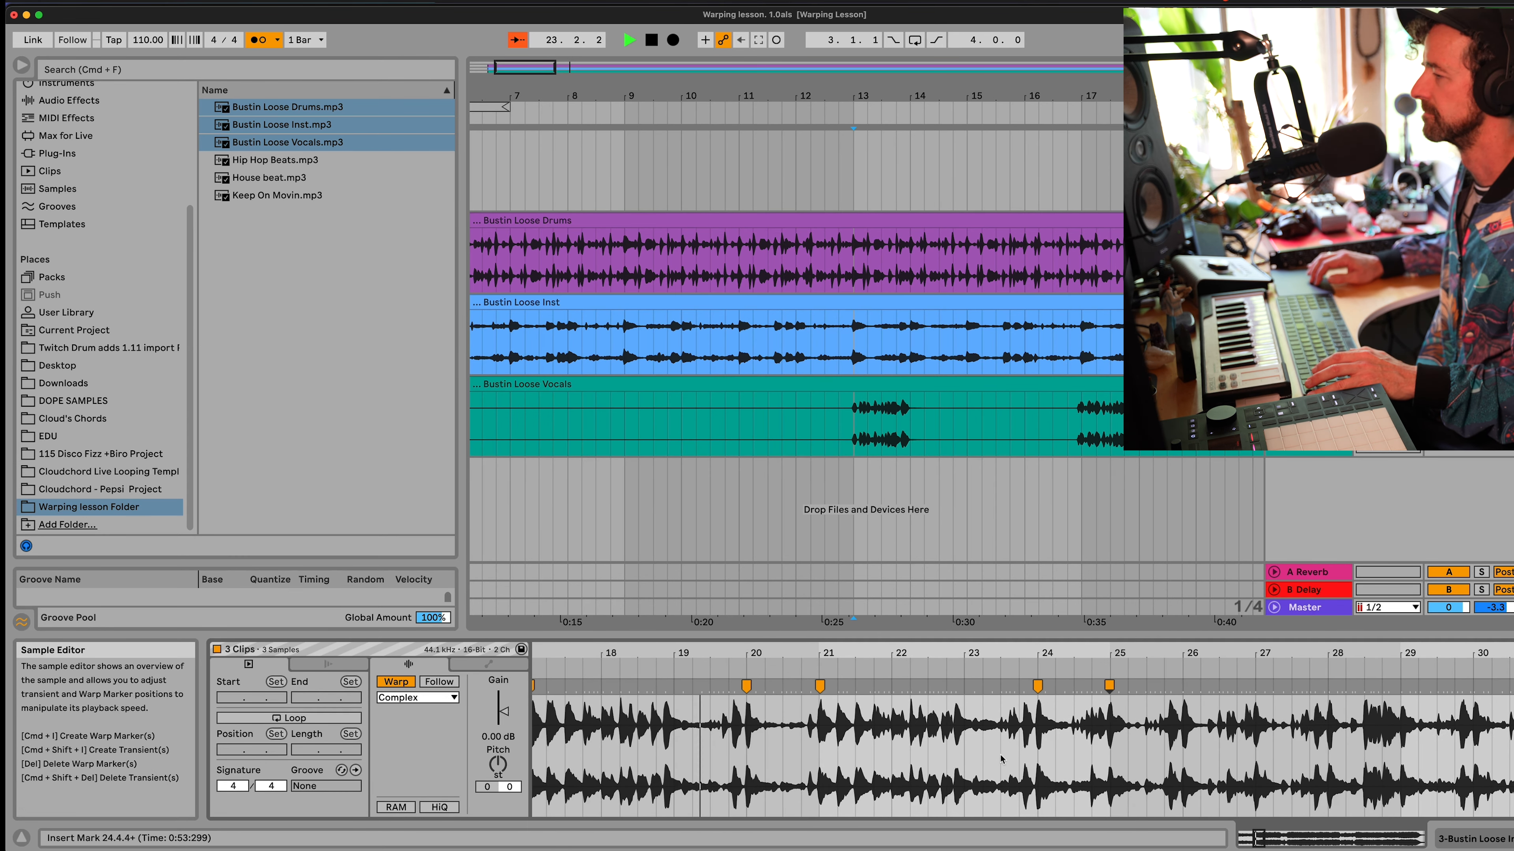
scroll(1001, 759, "right", 5)
scroll(1001, 759, "down", 5)
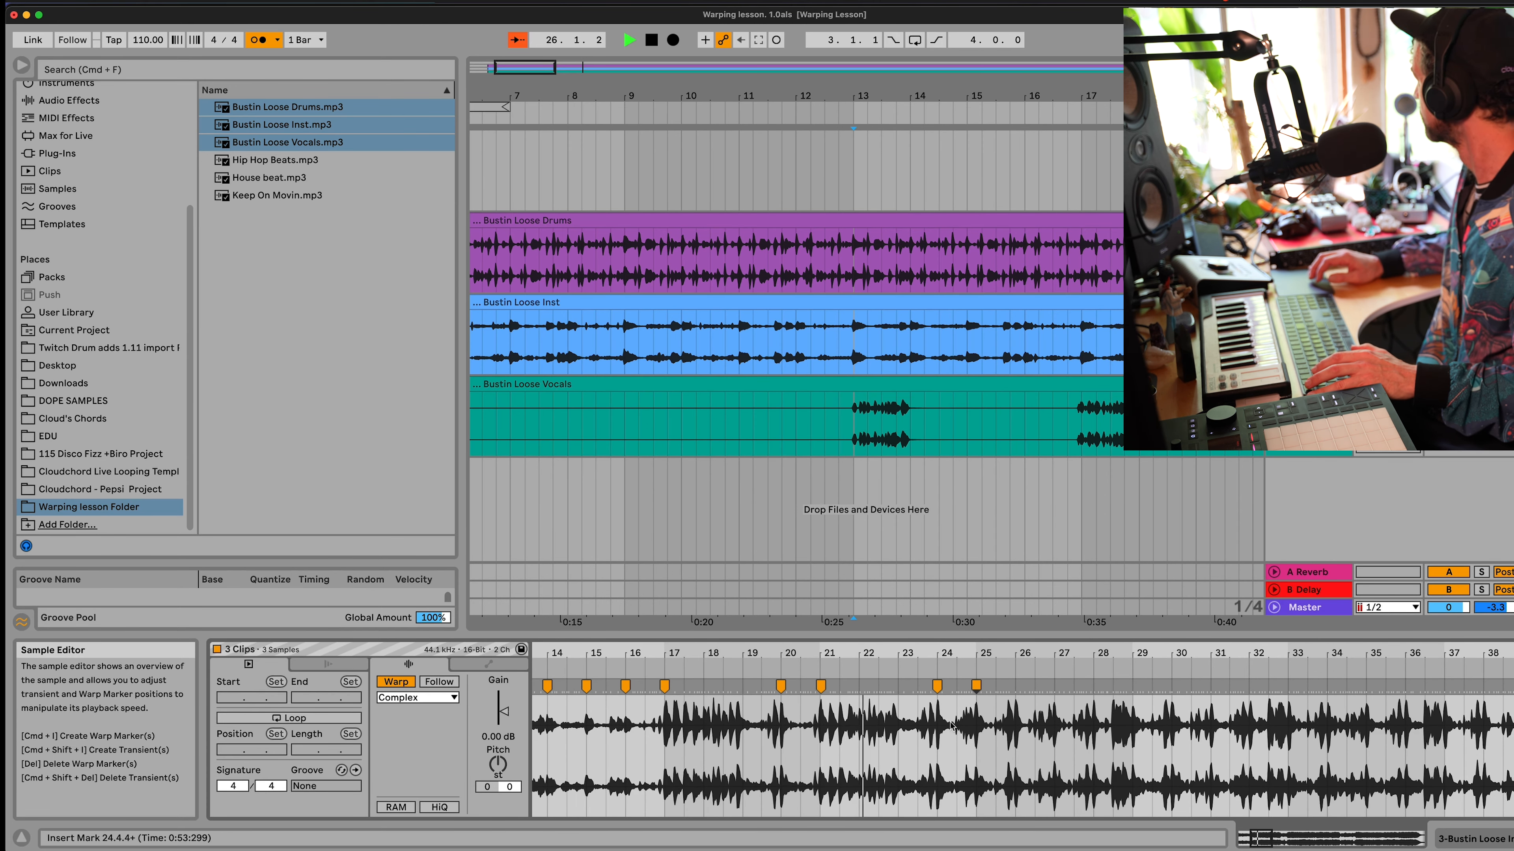
scroll(976, 725, "up", 5)
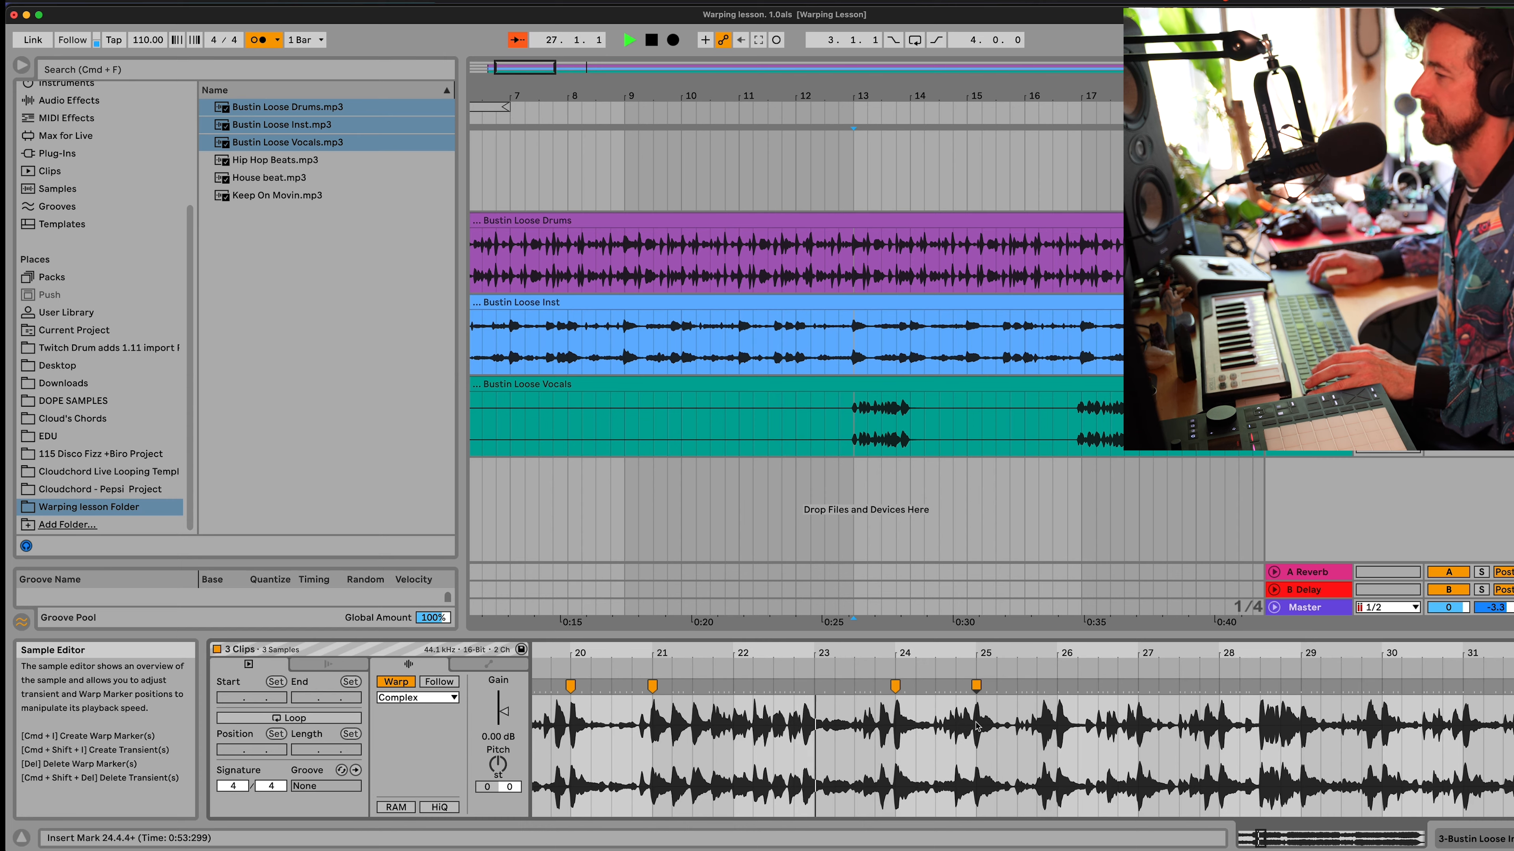
scroll(976, 725, "down", 3)
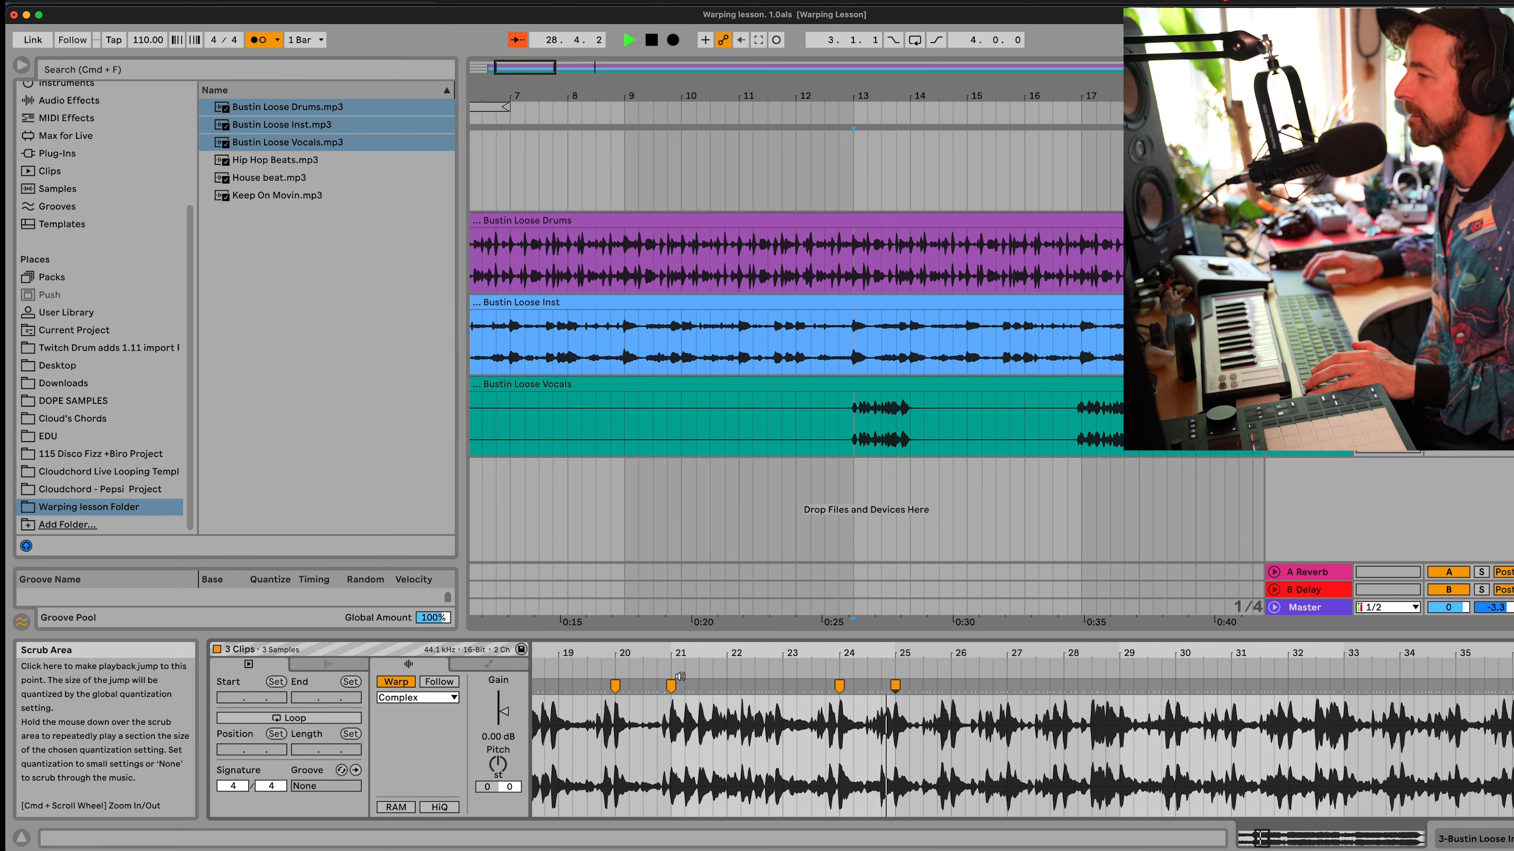
- Audition the linked clips transposed by -8 semitones around bar 23 and reset the transposition to 0
key("space")
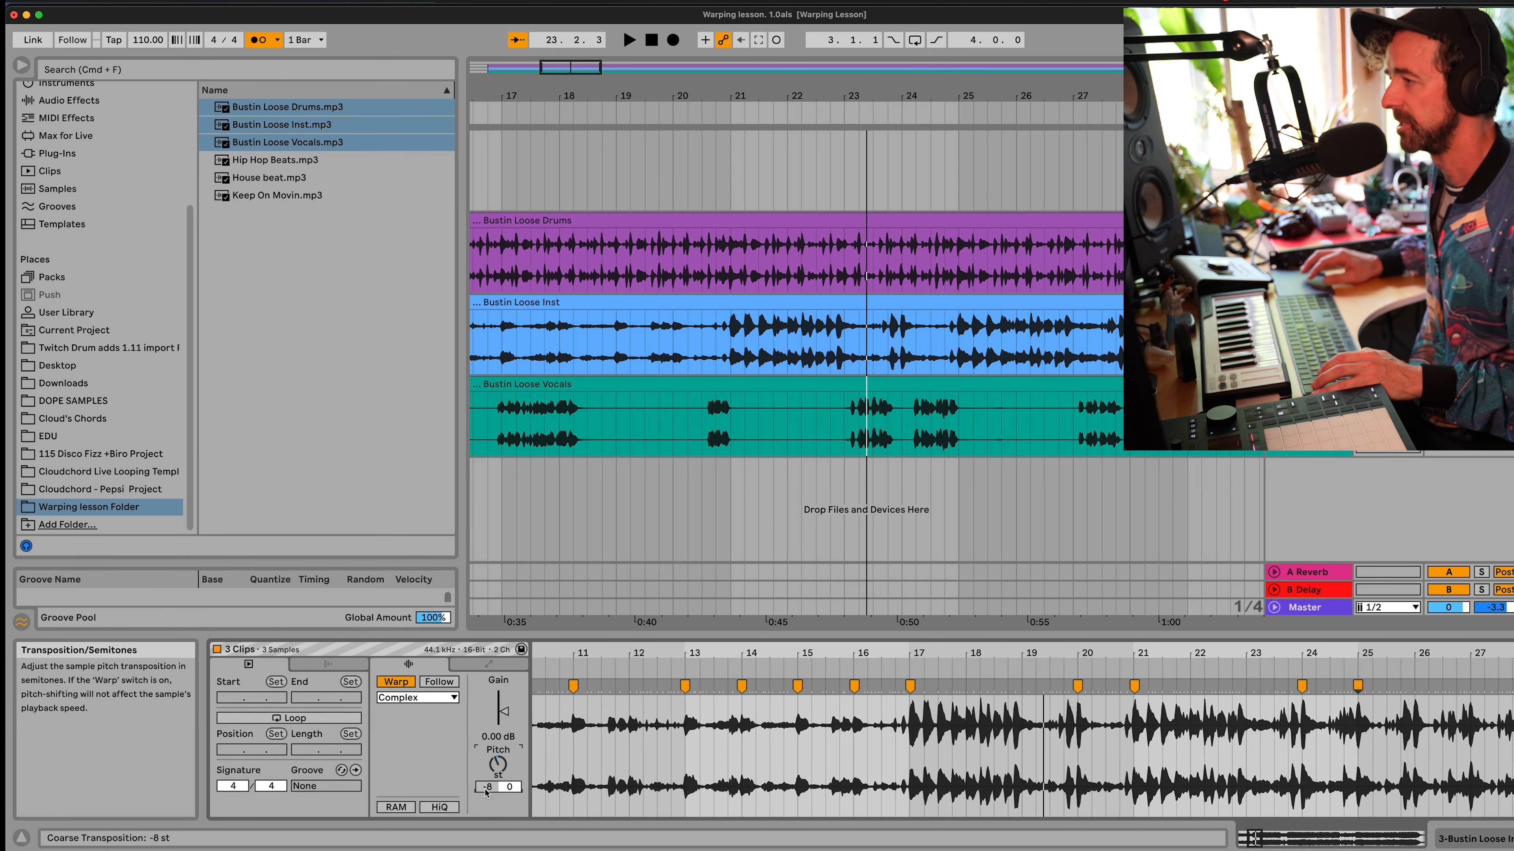
left_click(858, 421)
key("space")
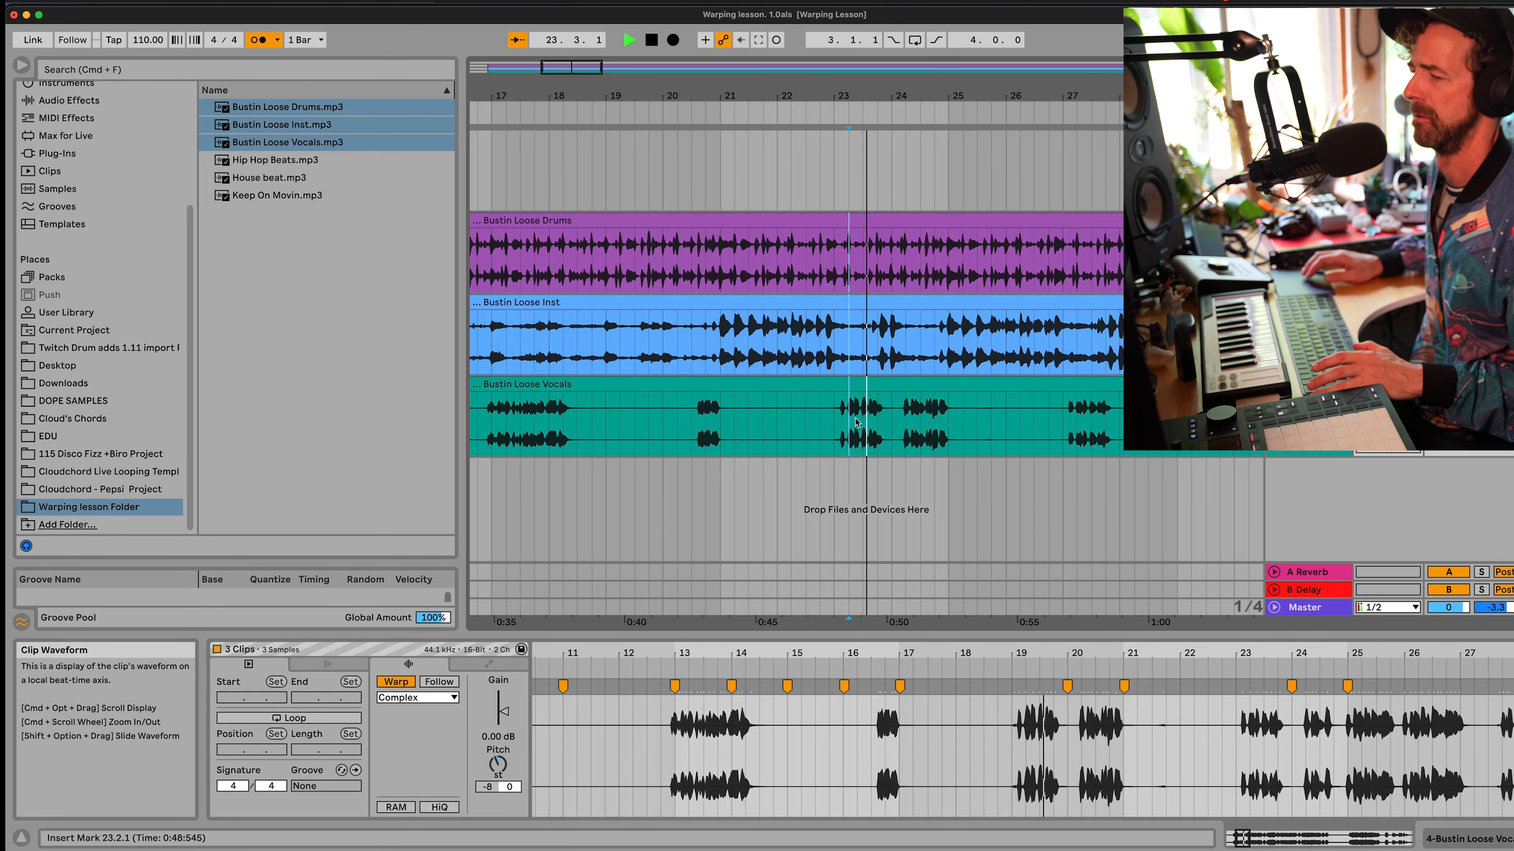
key("space")
double_click(498, 765)
- Set the linked clips' warp mode to Beats with 1/32 preserved and a transient envelope of 15, auditioning the gated sound
left_click(718, 343)
left_click(417, 698)
left_click(411, 712)
key("space")
left_click_drag(441, 739, 443, 742)
key("space")
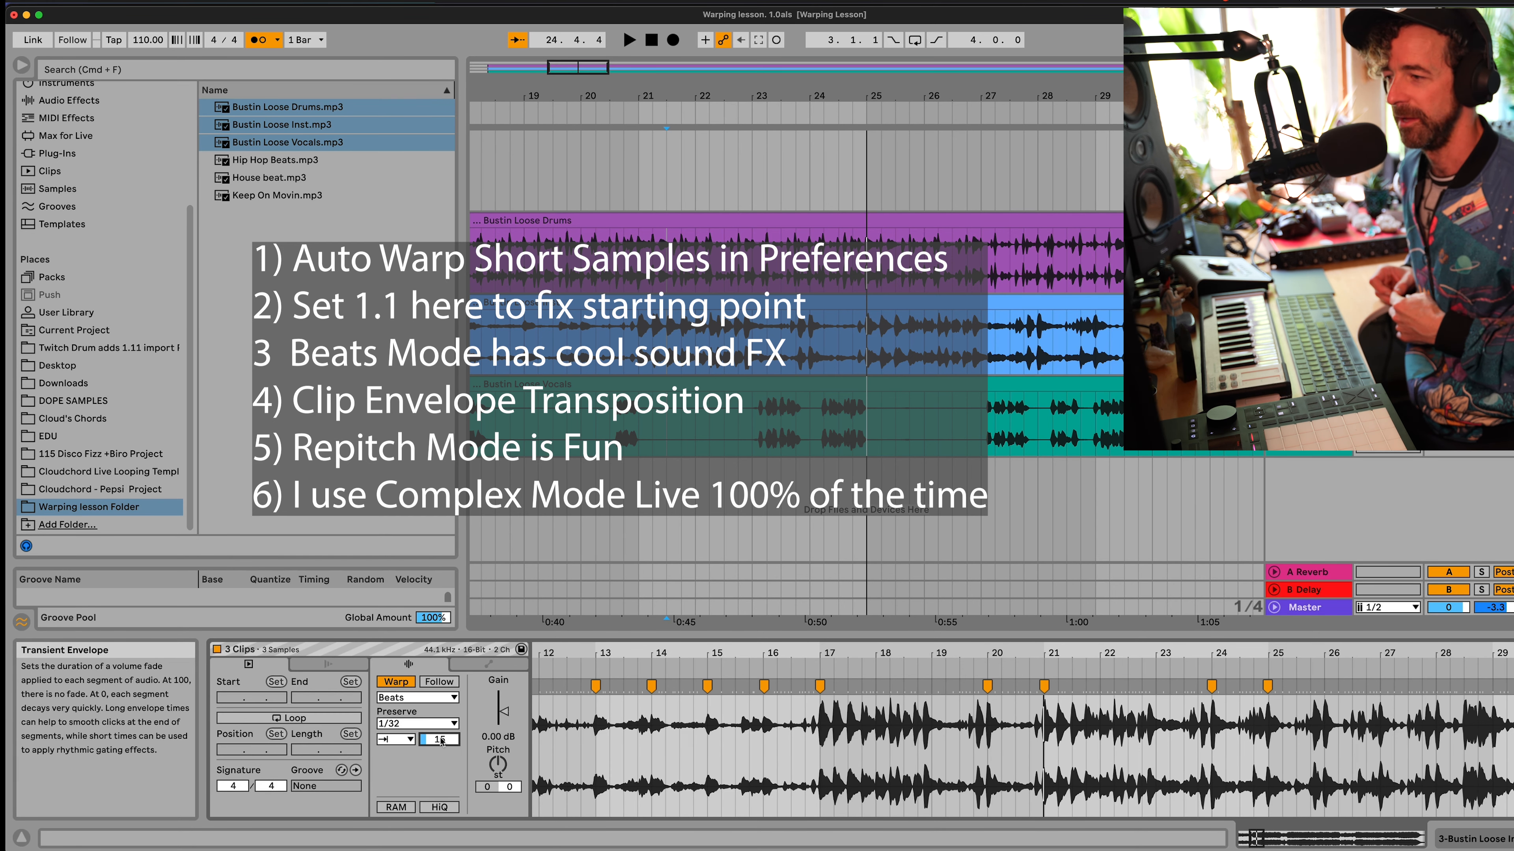
left_click(416, 725)
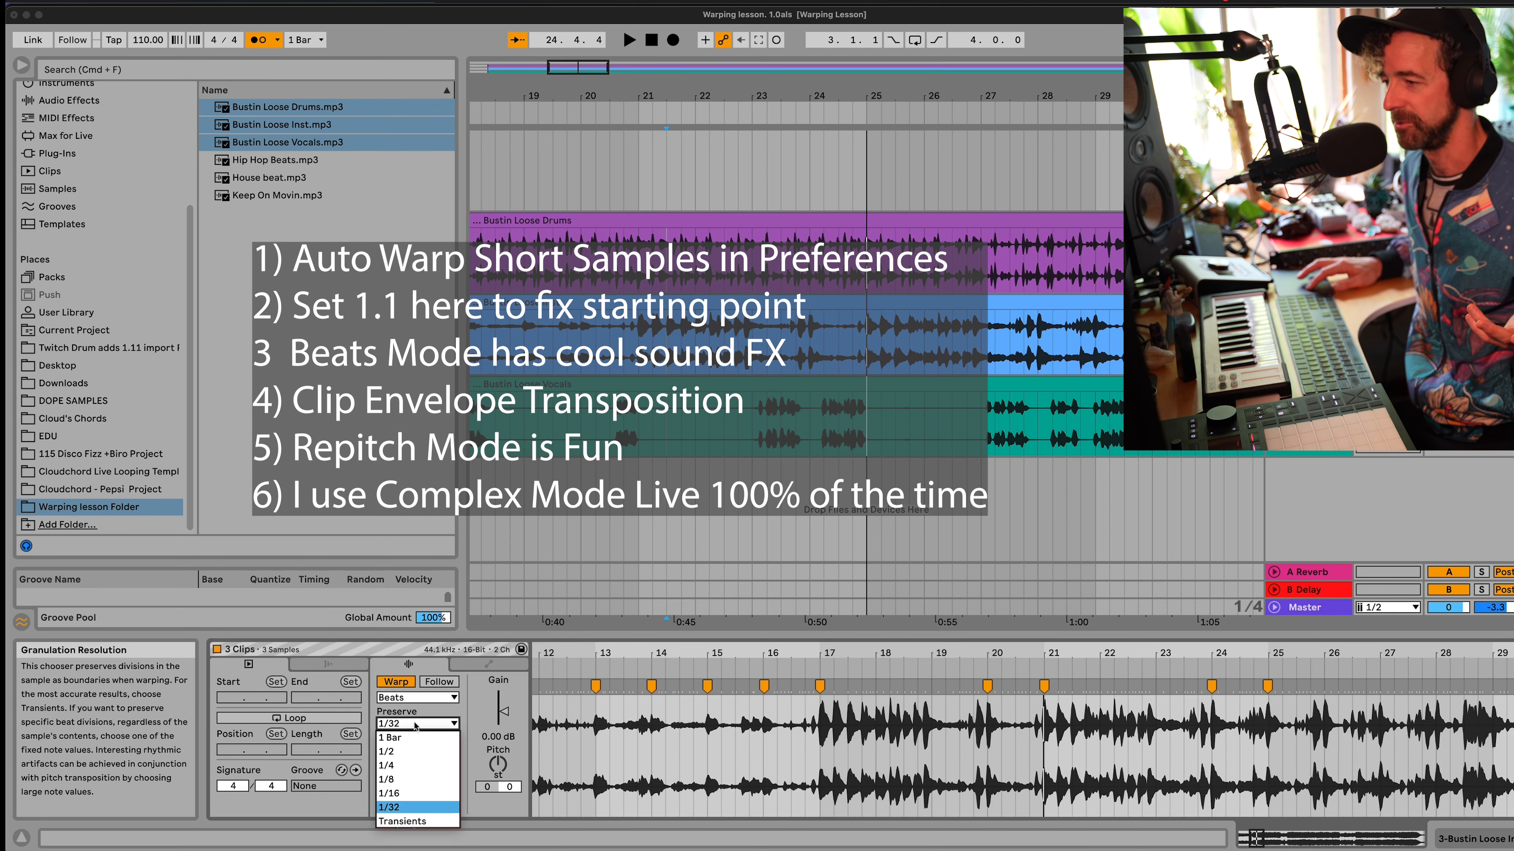
left_click(469, 708)
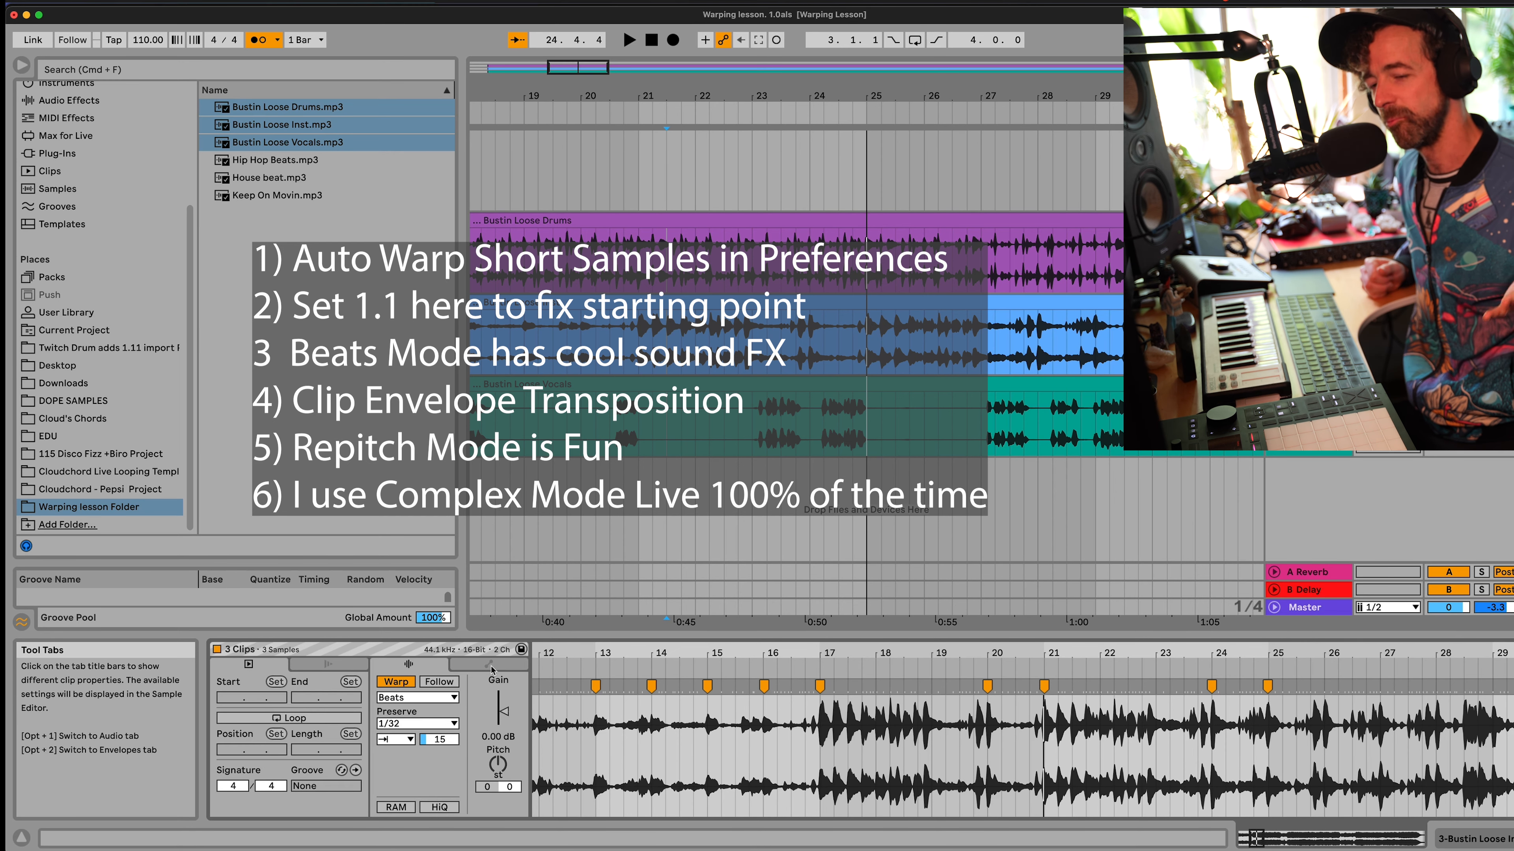
left_click(444, 698)
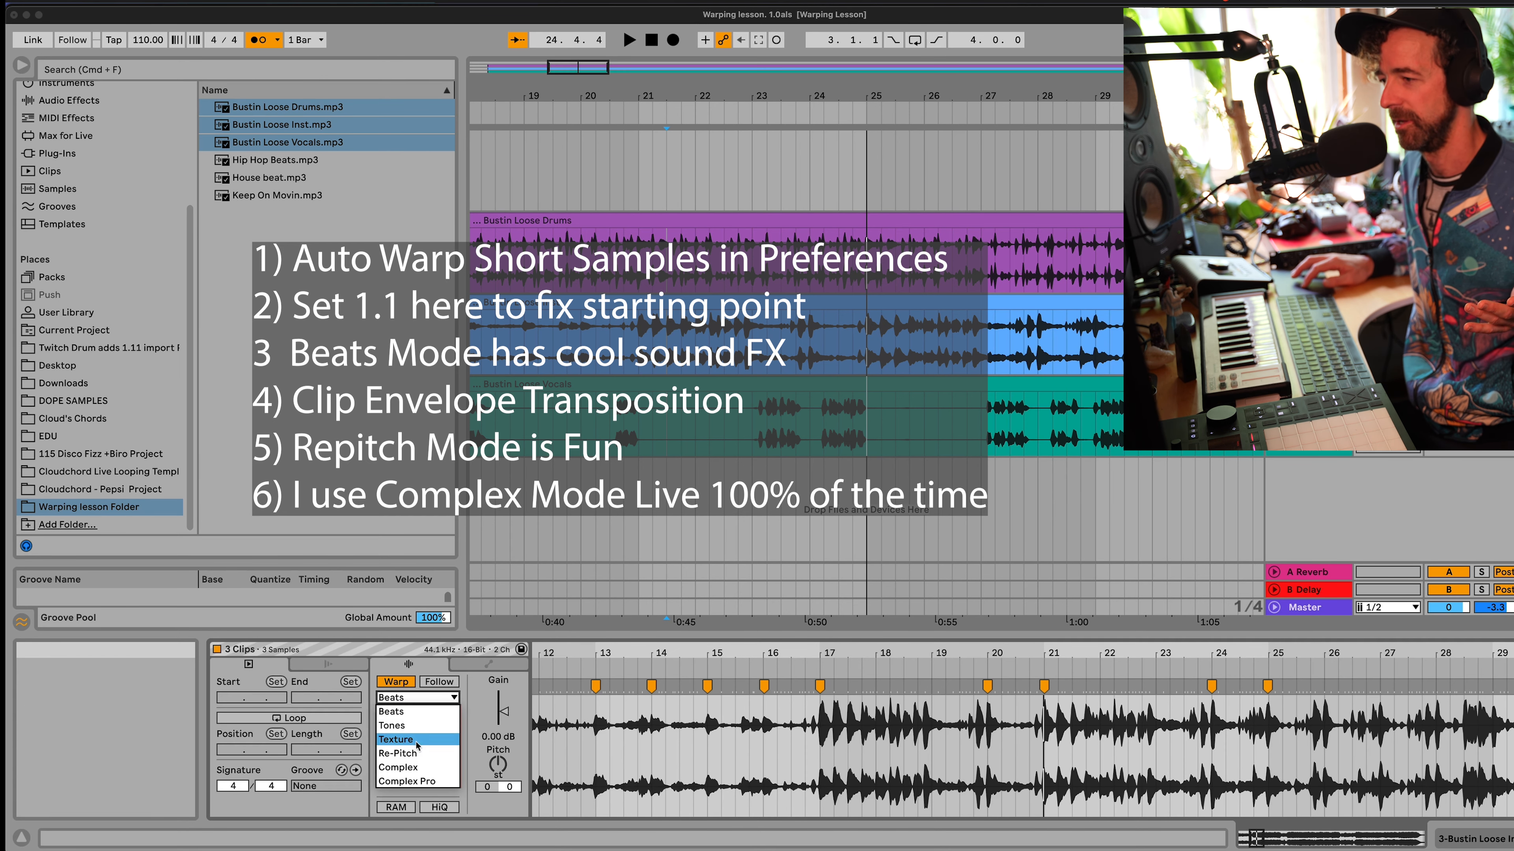
left_click(402, 648)
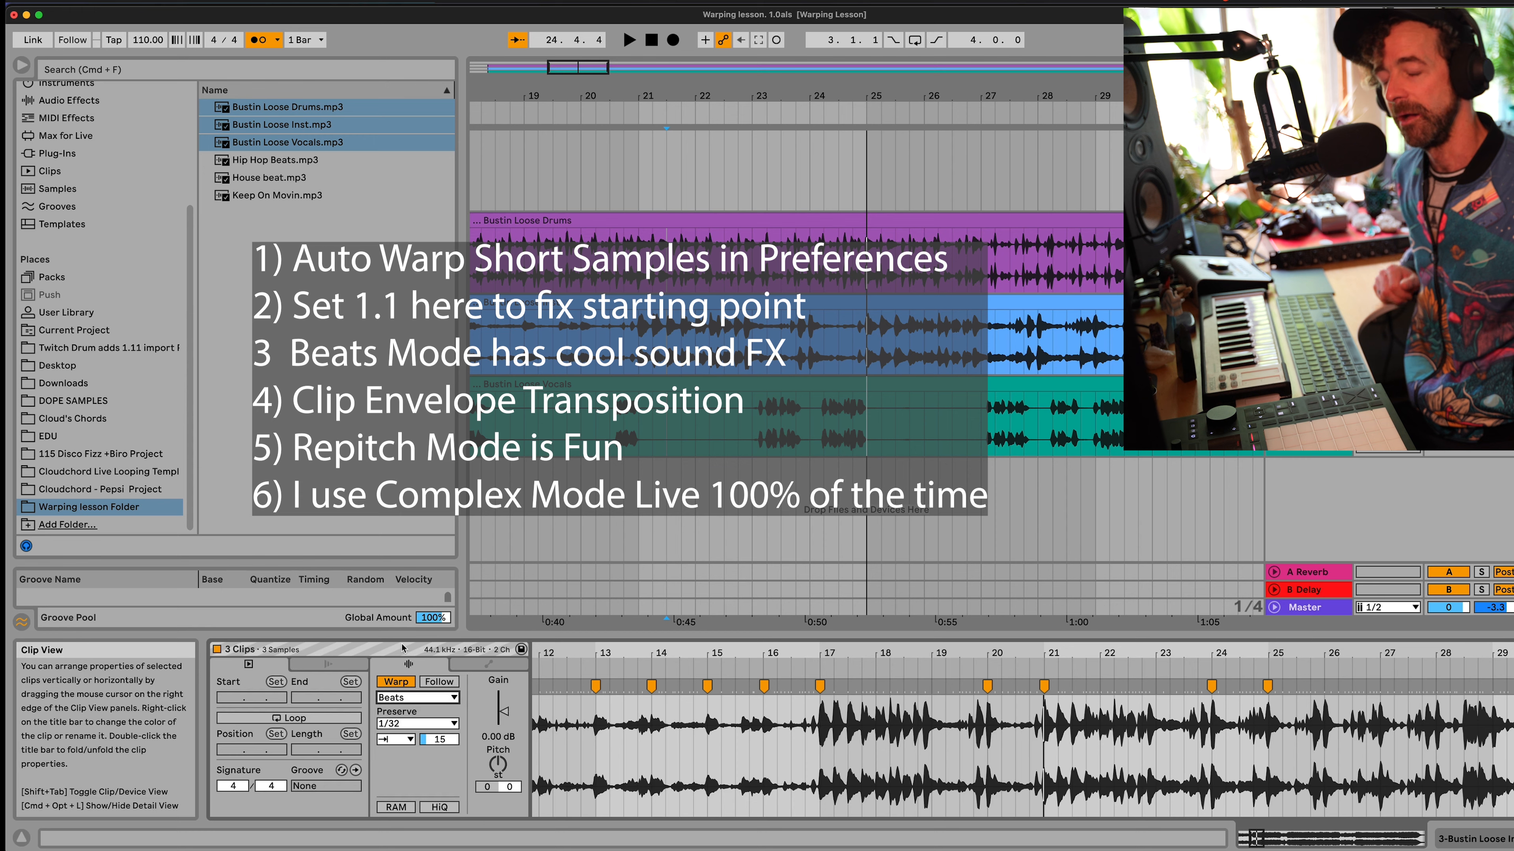